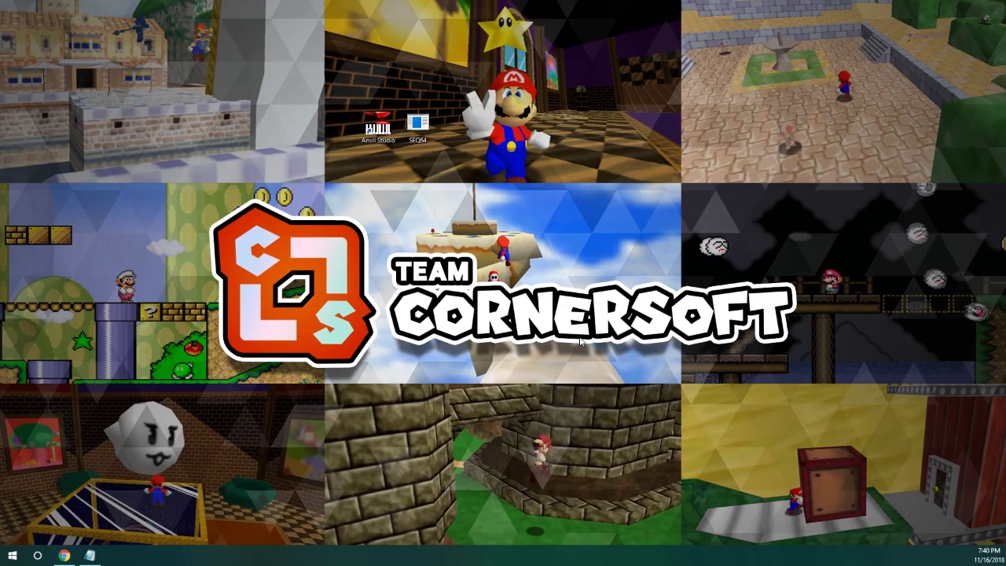
Step: Review the notes listing the required tools, highlighting SEQ64 and Anvil Studio
click(101, 556)
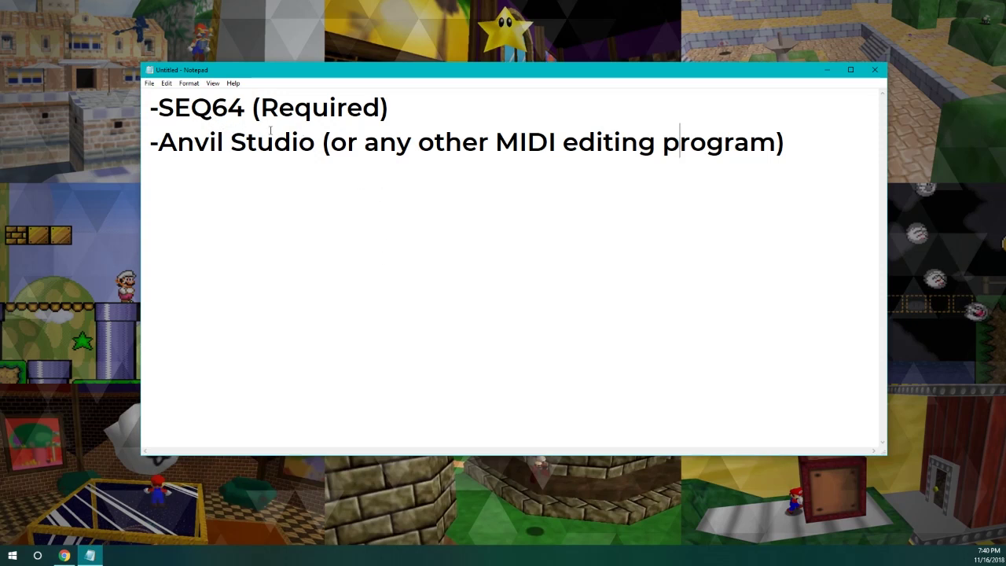
drag(162, 110, 244, 110)
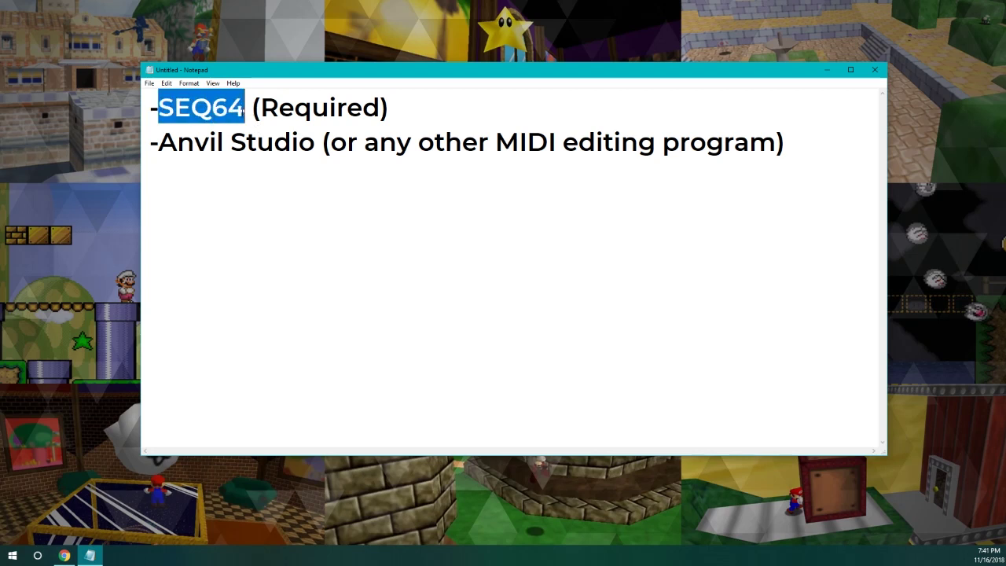
click(244, 105)
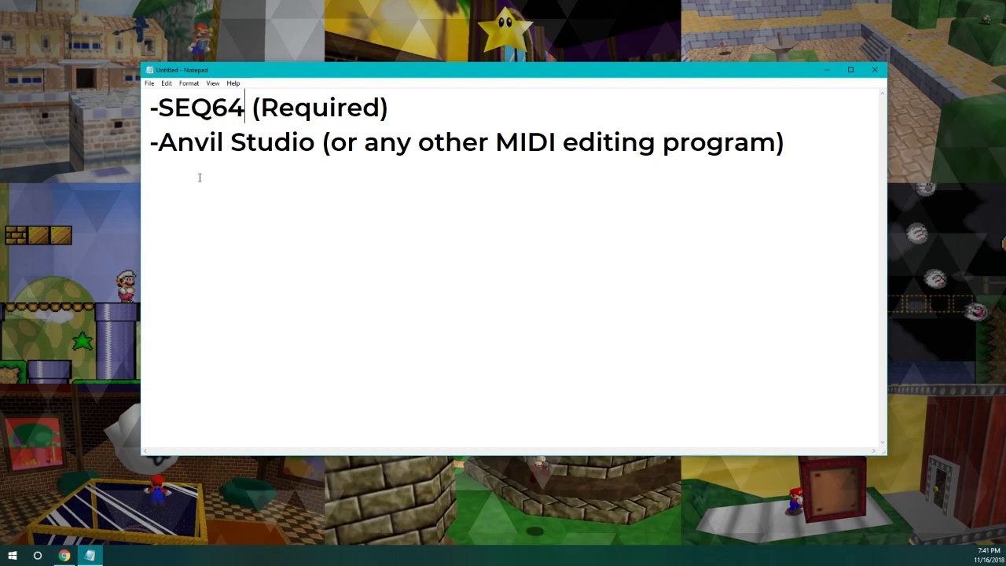
drag(176, 141, 291, 141)
click(284, 139)
drag(160, 141, 299, 142)
click(301, 143)
click(826, 71)
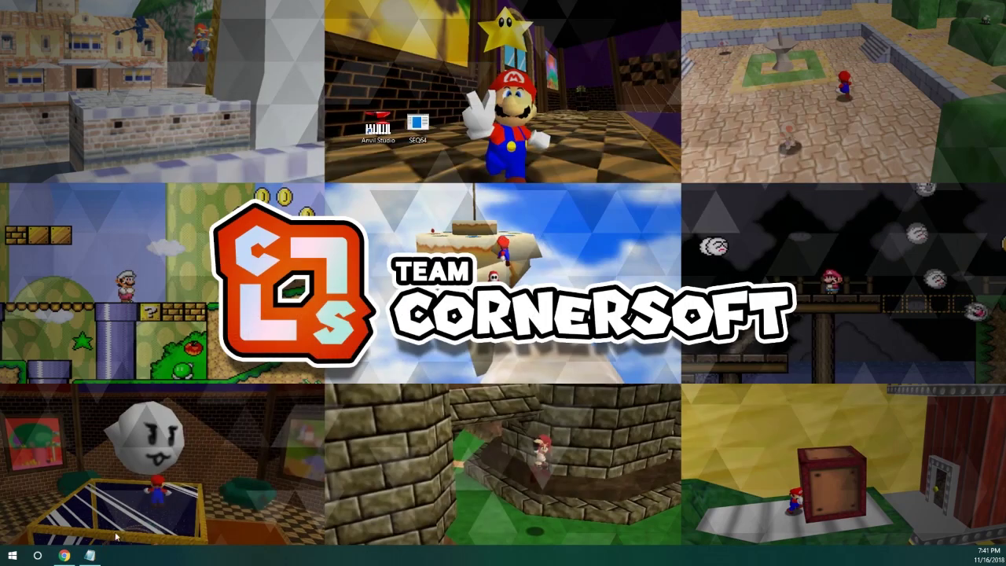
Step: Download the World 7: Bubbly Washing Machine MIDI from VGMusic and show it in its folder
click(74, 556)
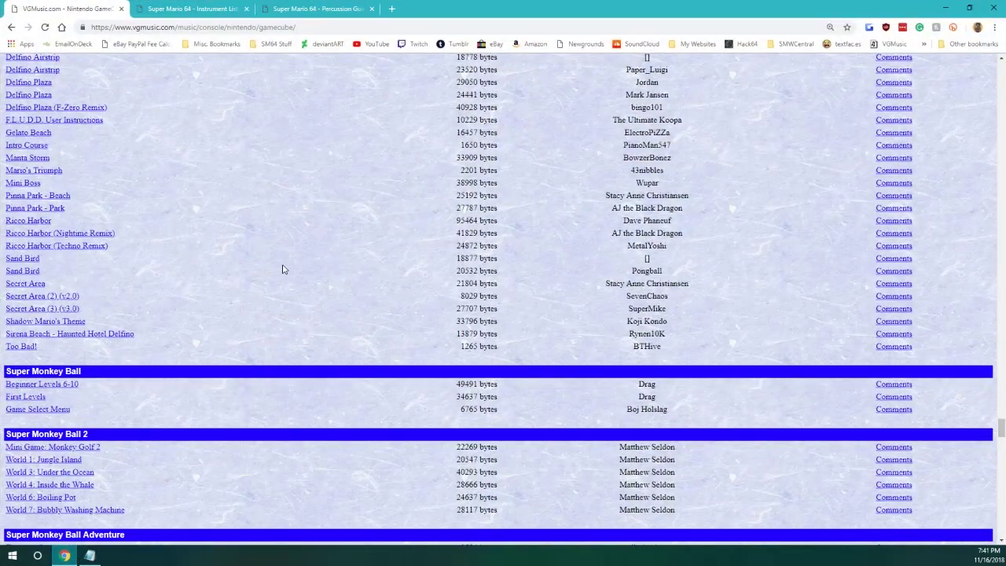
scroll(183, 292, down, 1)
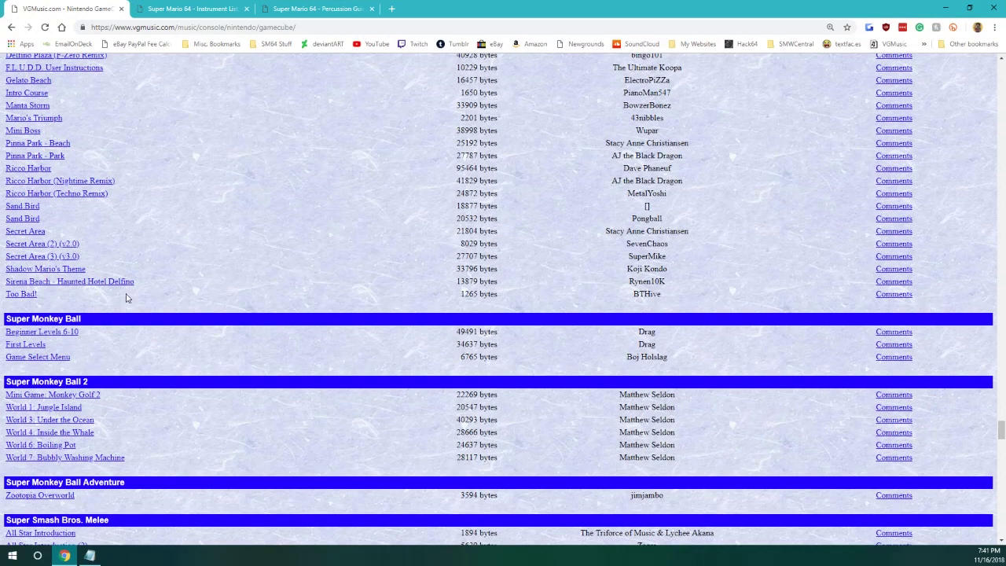
scroll(127, 297, down, 2)
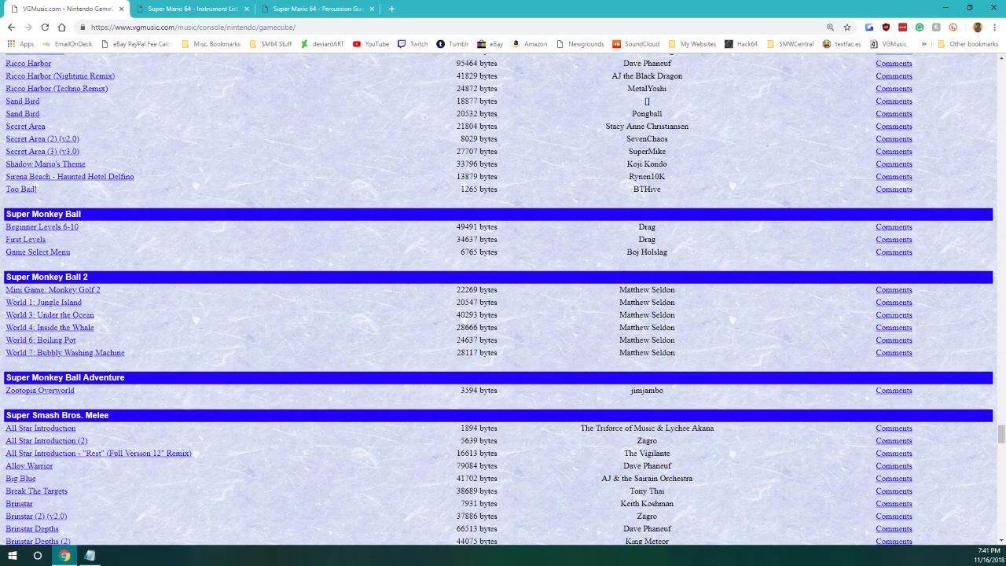
click(61, 354)
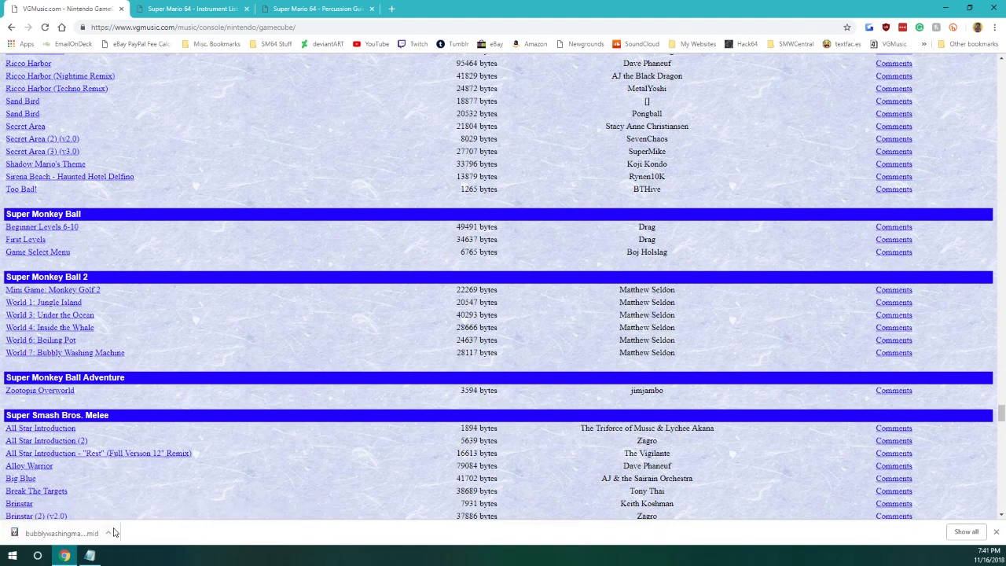
click(110, 532)
click(132, 501)
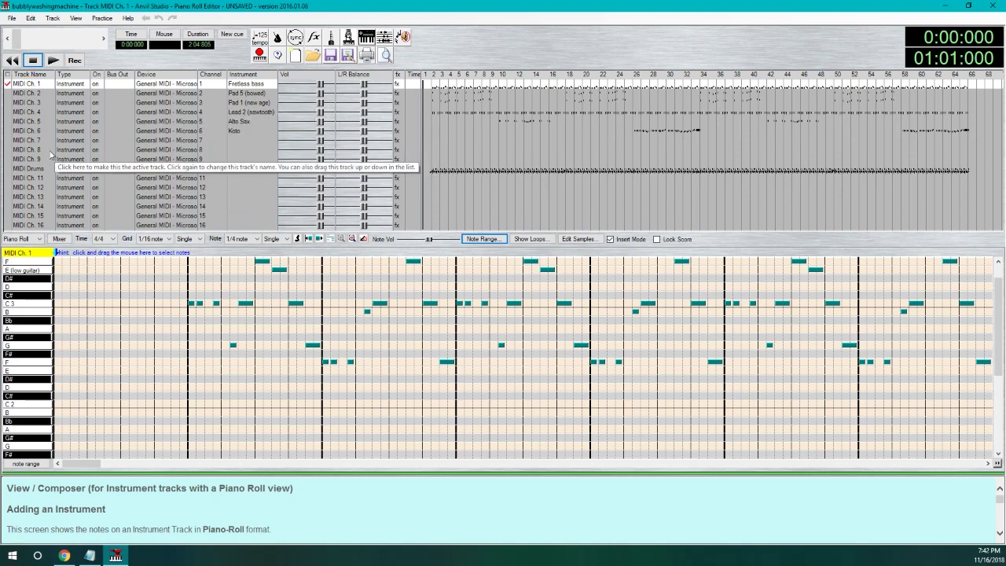
Step: Delete the empty MIDI Ch. 7, Ch. 8 and Ch. 9 tracks
click(35, 141)
right_click(34, 143)
click(63, 189)
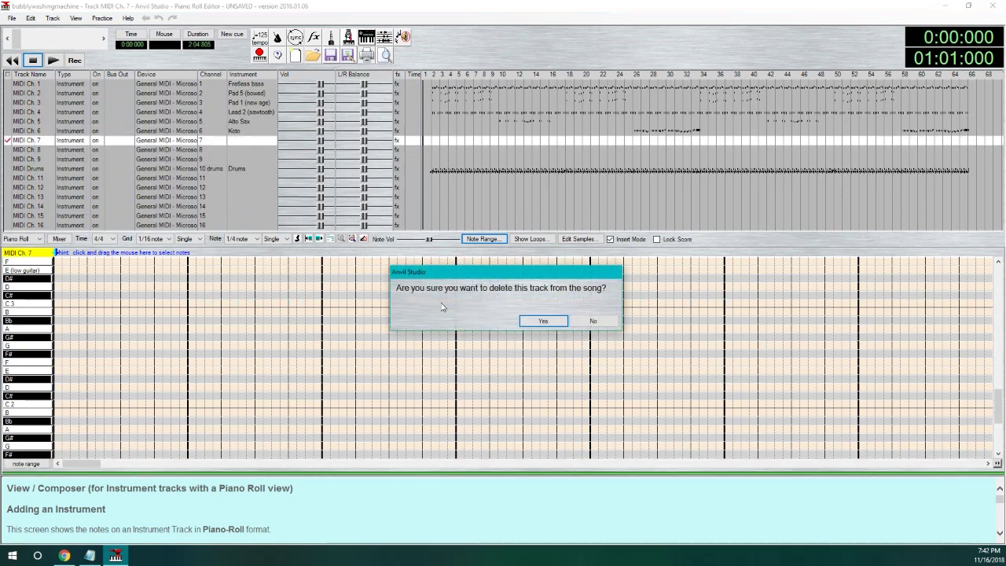
click(541, 321)
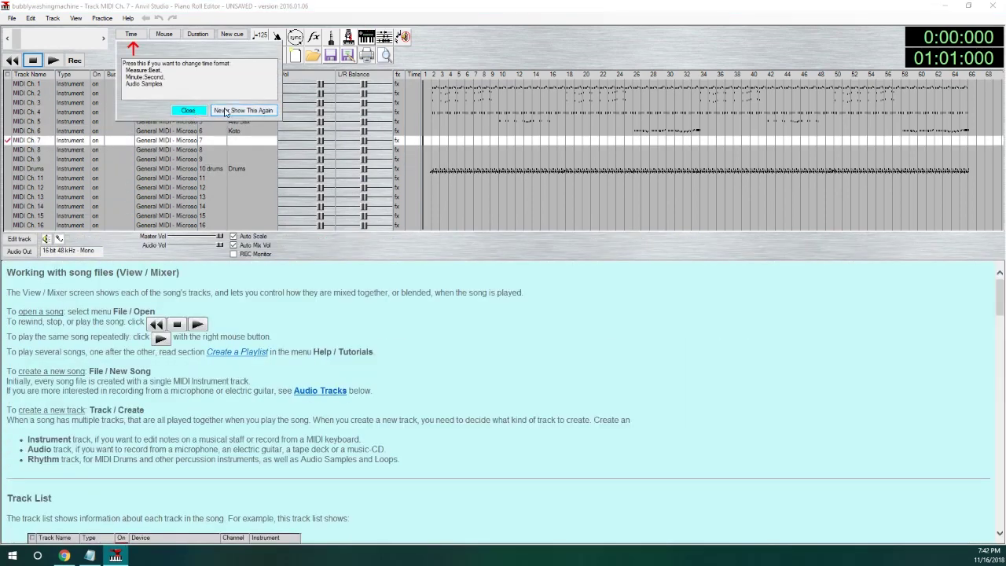
click(35, 140)
key(Escape)
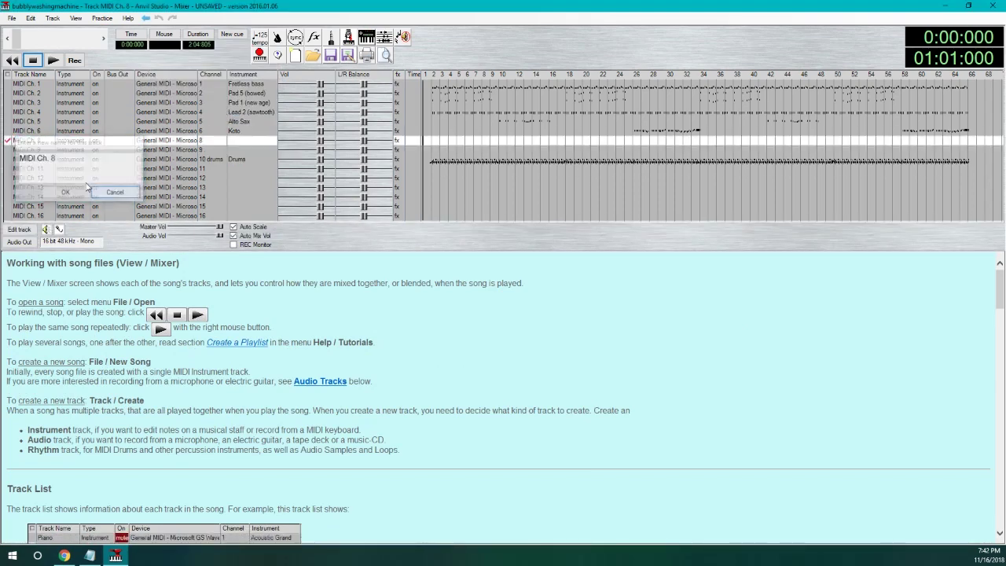
right_click(32, 142)
click(64, 182)
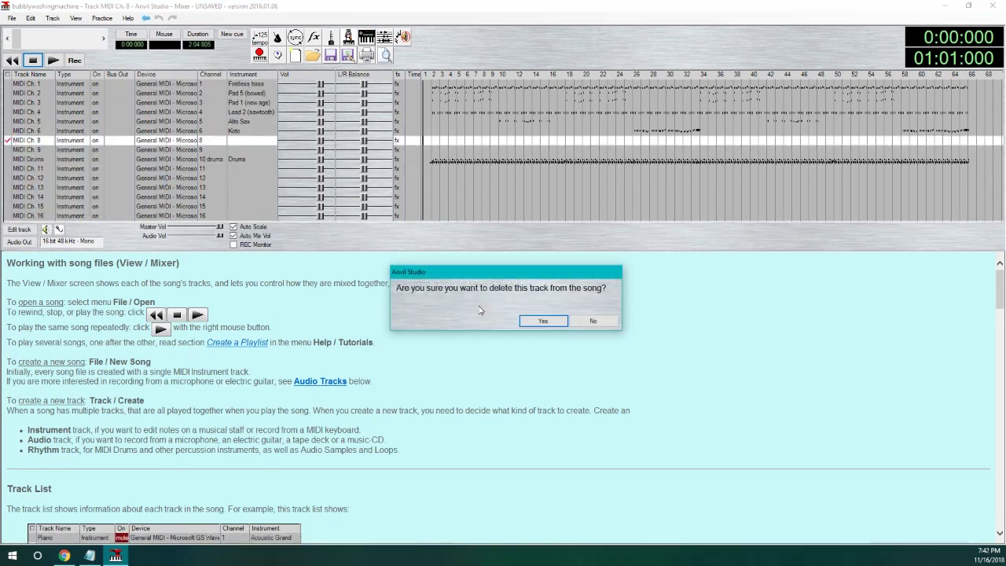
click(541, 321)
right_click(33, 147)
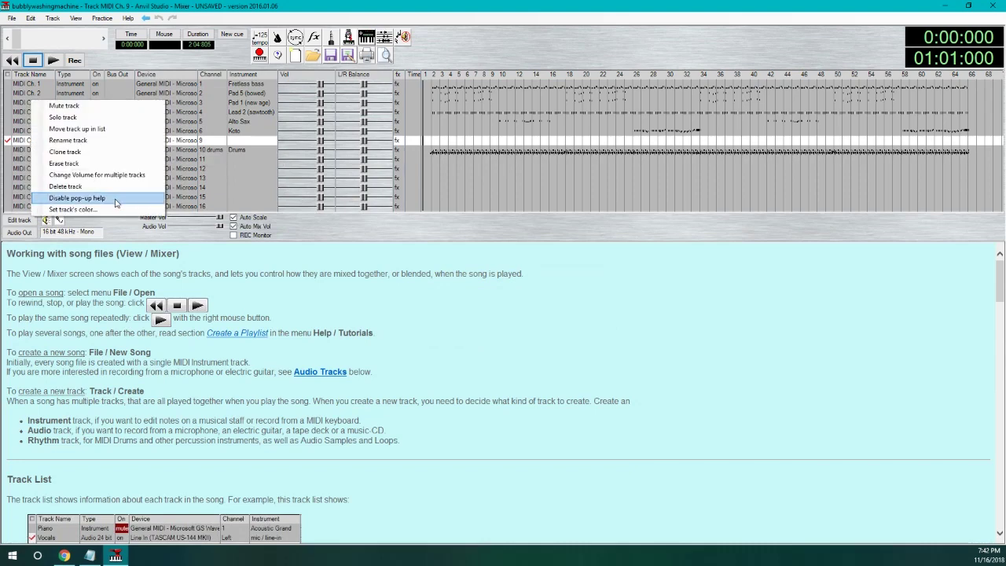
click(99, 186)
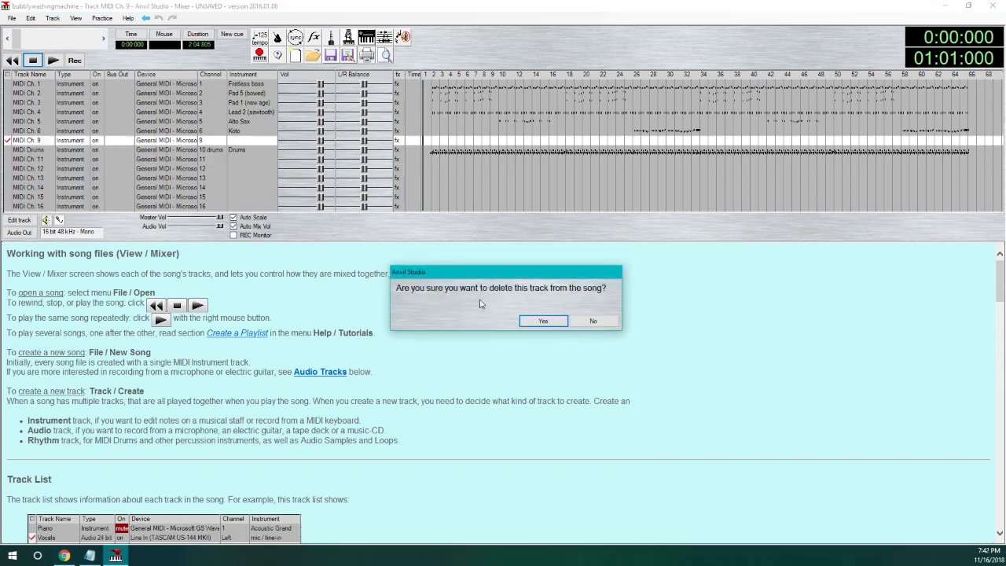
click(542, 322)
Step: Delete the empty MIDI Ch. 11, Ch. 12 and Ch. 13 tracks
click(31, 150)
right_click(28, 154)
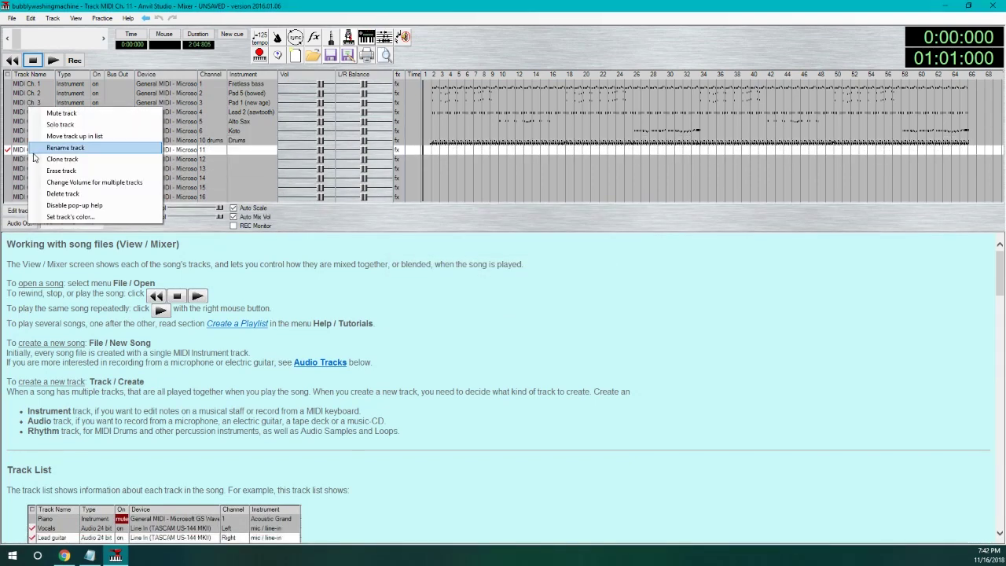
click(62, 193)
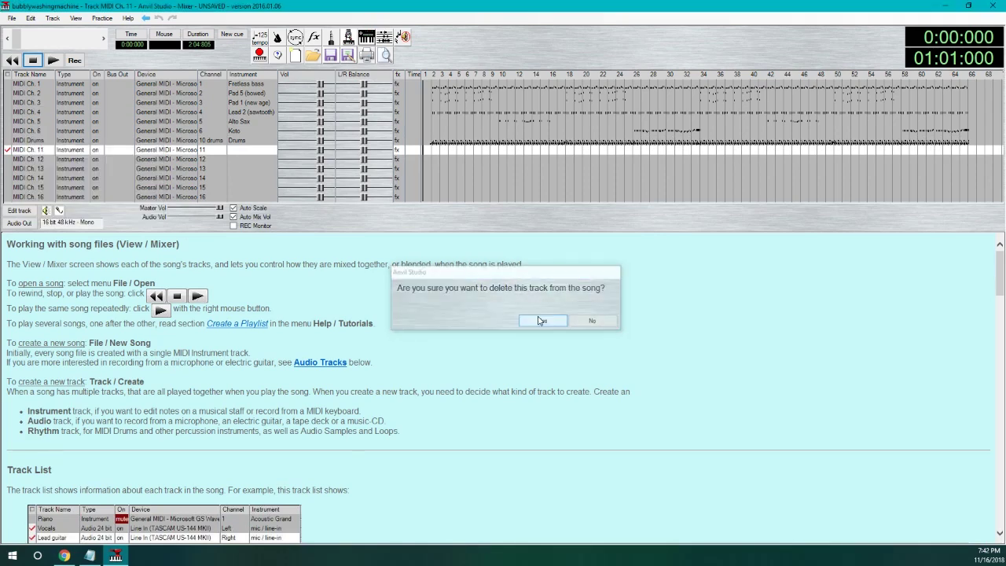
click(544, 321)
right_click(36, 153)
click(69, 196)
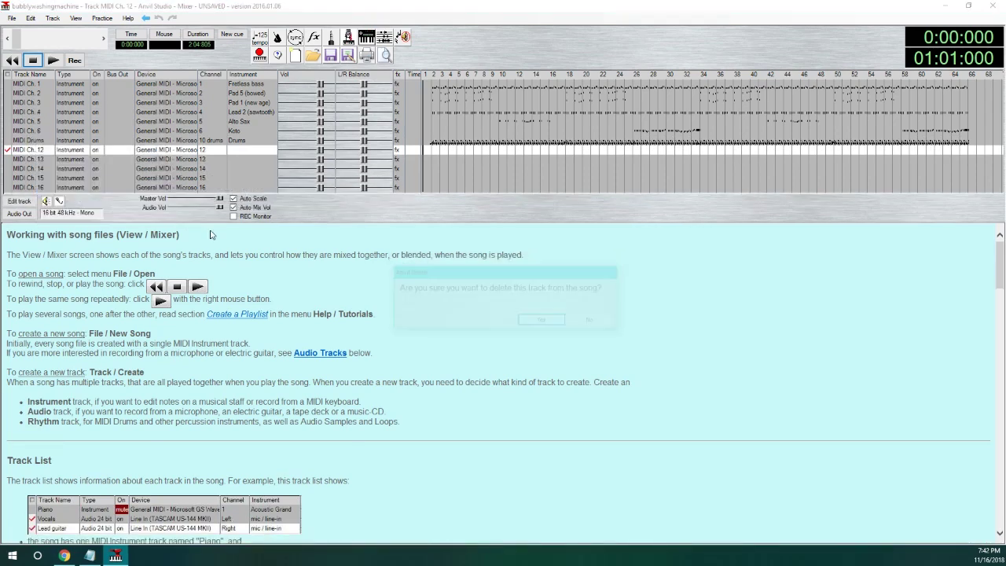
click(539, 322)
right_click(35, 150)
click(62, 163)
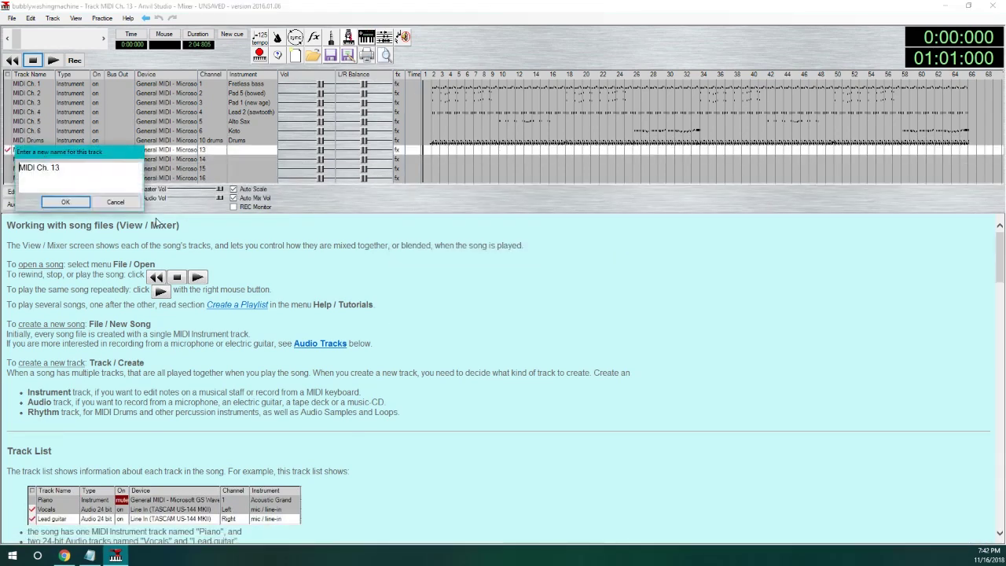
click(116, 203)
right_click(37, 149)
click(65, 194)
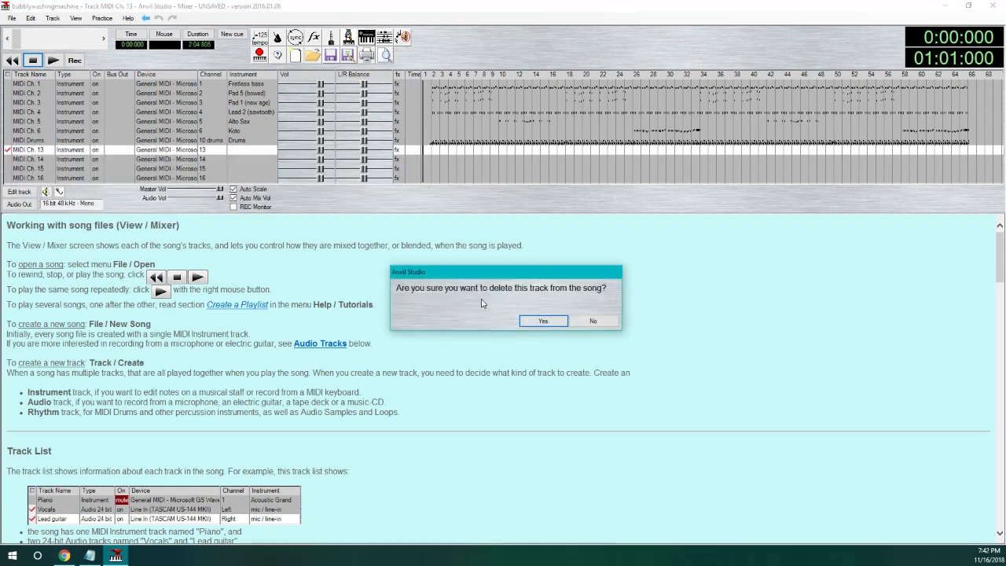
click(553, 321)
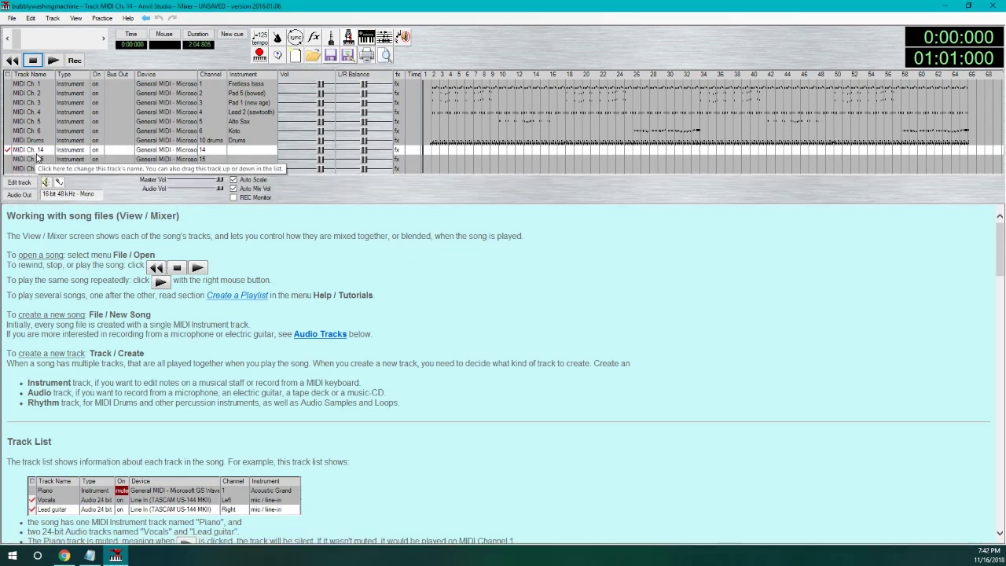
Step: Delete the empty MIDI Ch. 14, Ch. 15 and Ch. 16 tracks
right_click(36, 149)
click(71, 196)
click(544, 319)
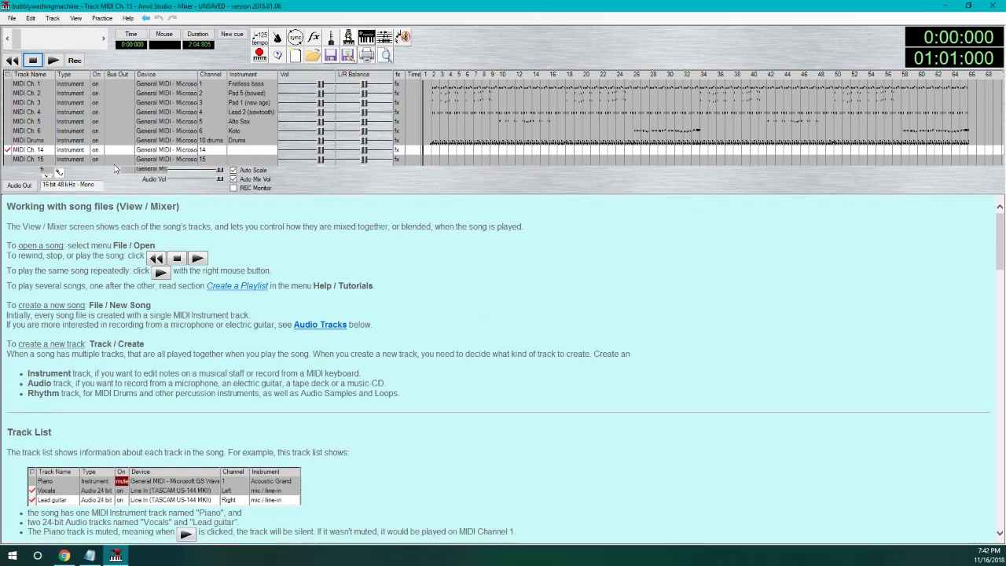
right_click(45, 152)
click(69, 195)
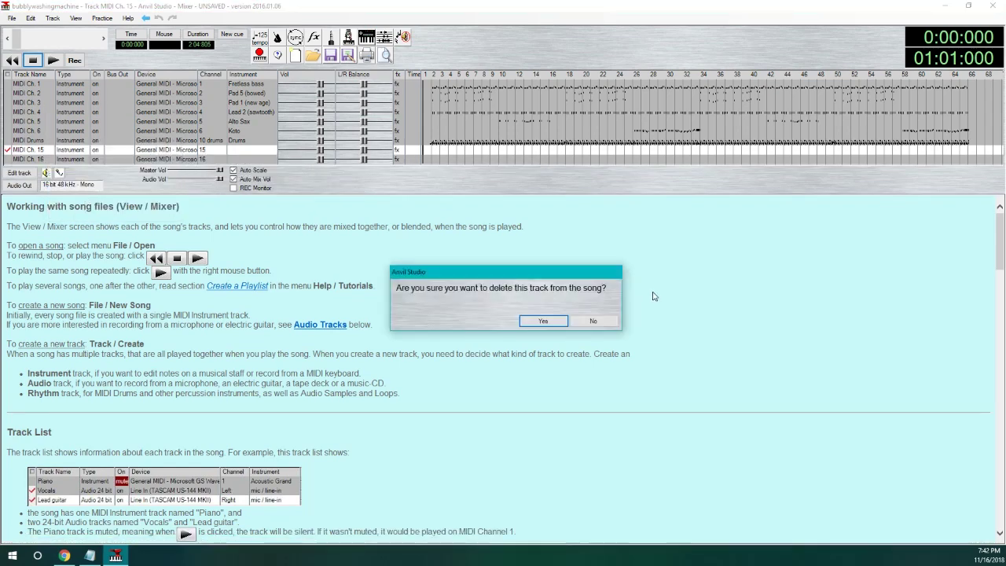
click(541, 322)
right_click(33, 150)
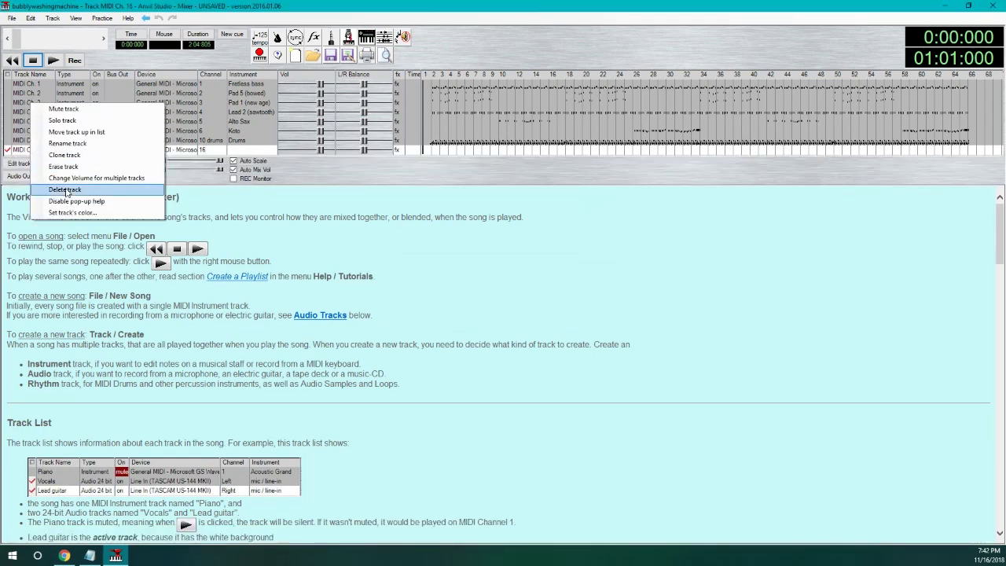
click(69, 189)
click(542, 320)
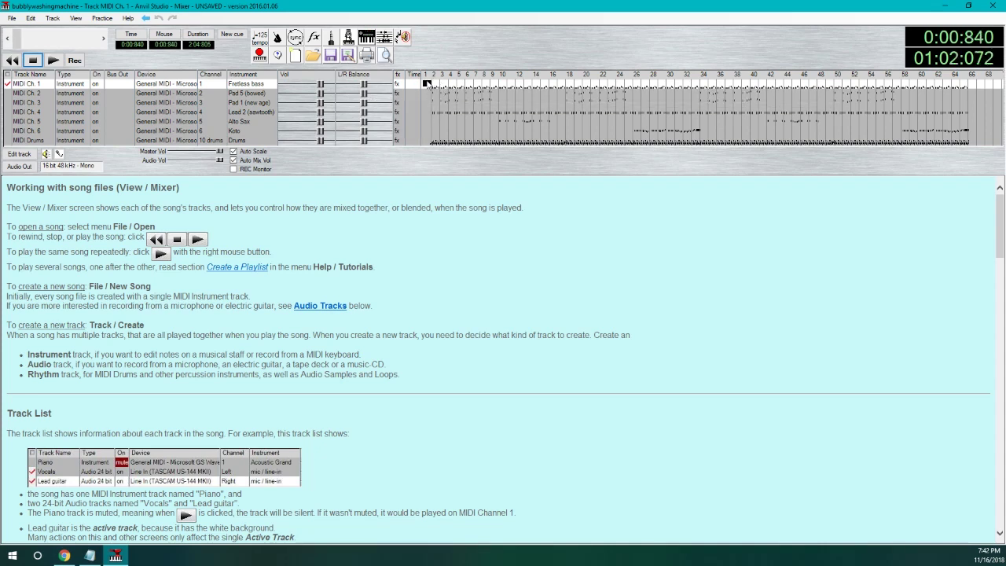
Step: Set the song position to bar 2 and delete all time before it across every track
click(433, 79)
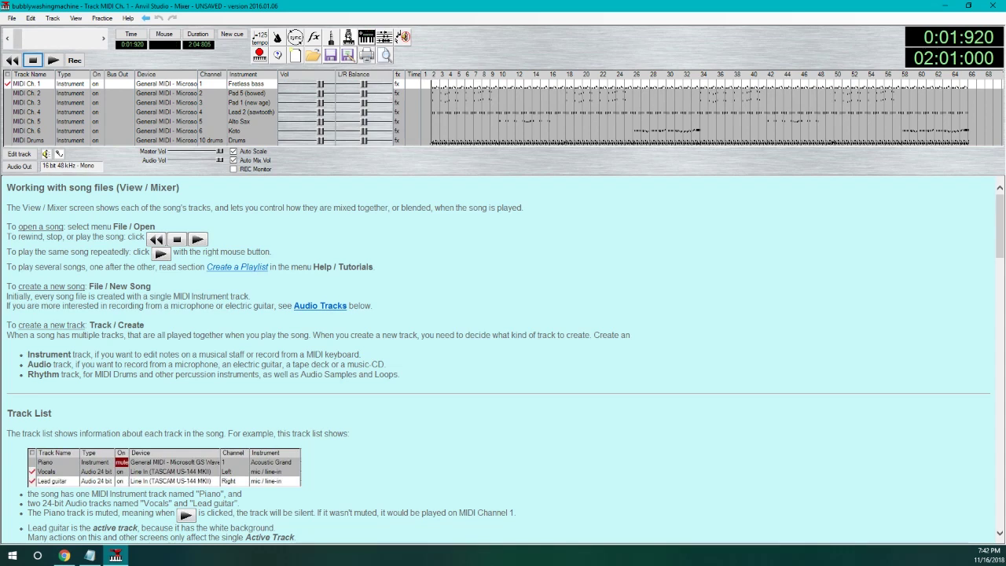
click(12, 18)
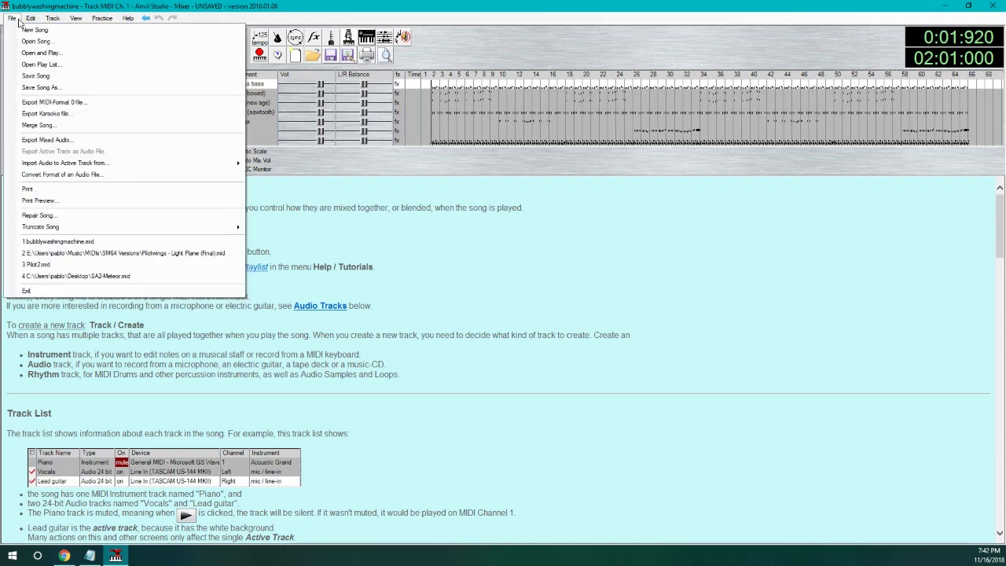
mouse_move(91, 229)
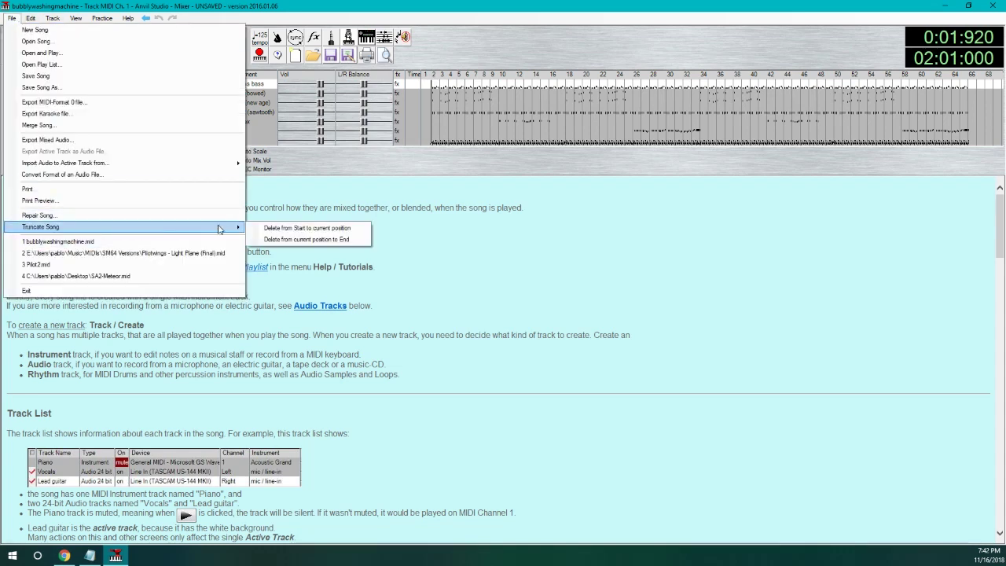
click(261, 229)
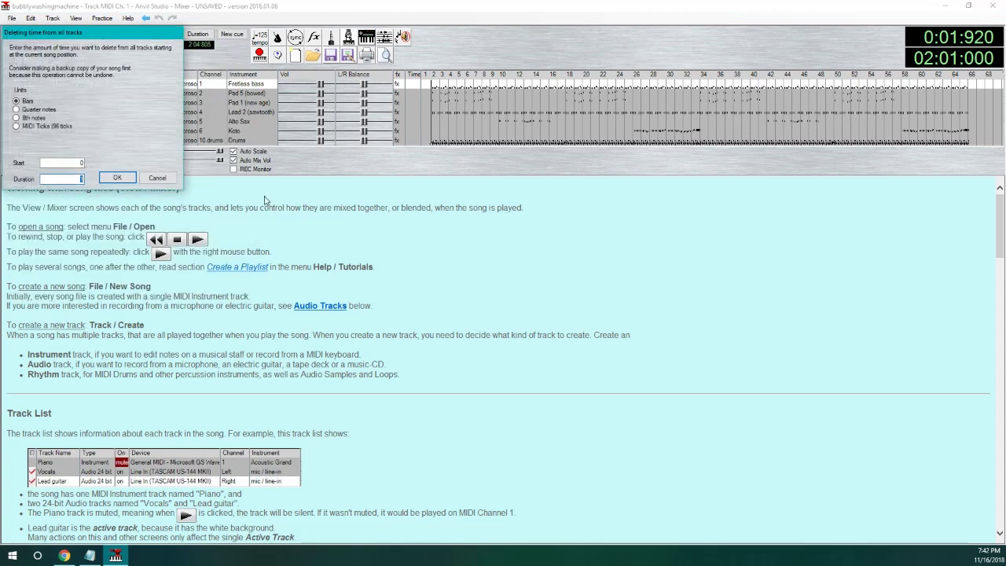
click(117, 179)
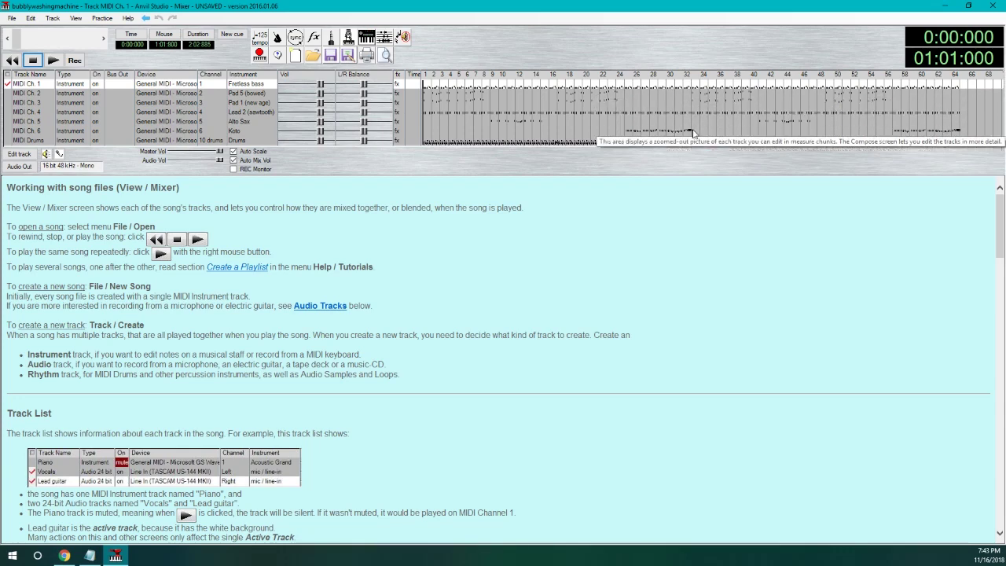
Step: Play the song from measure 31 to locate the cut point
click(686, 76)
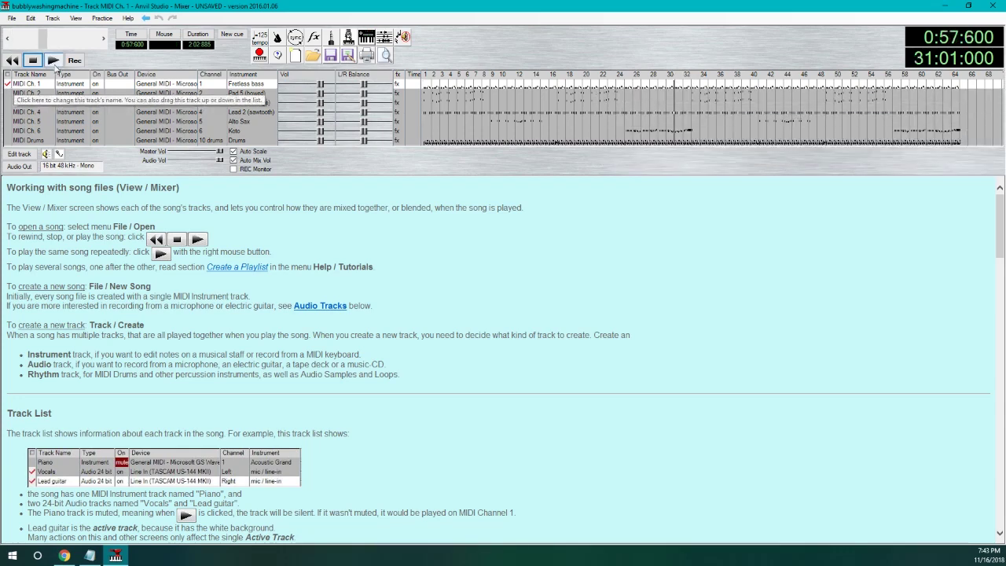
click(55, 63)
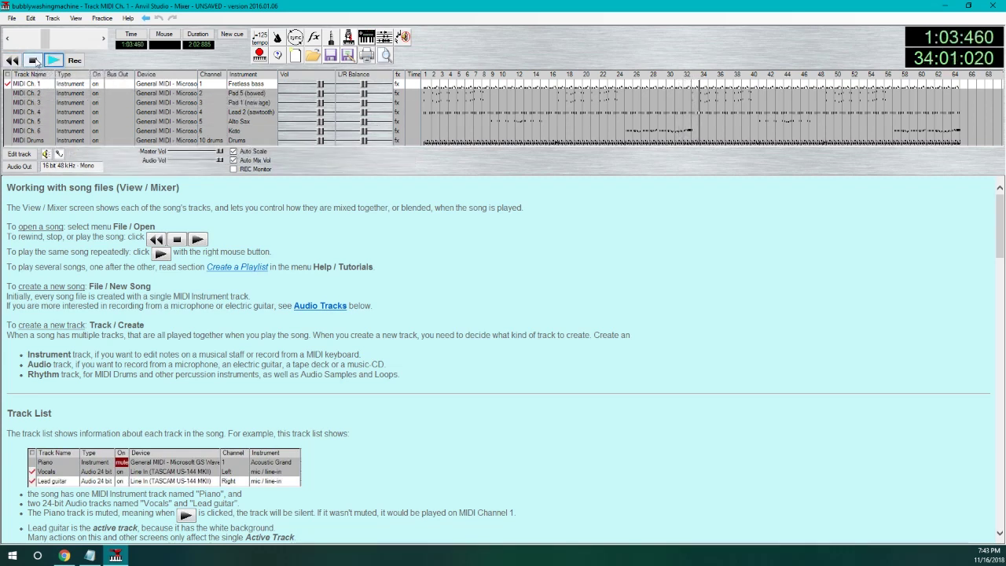
click(44, 64)
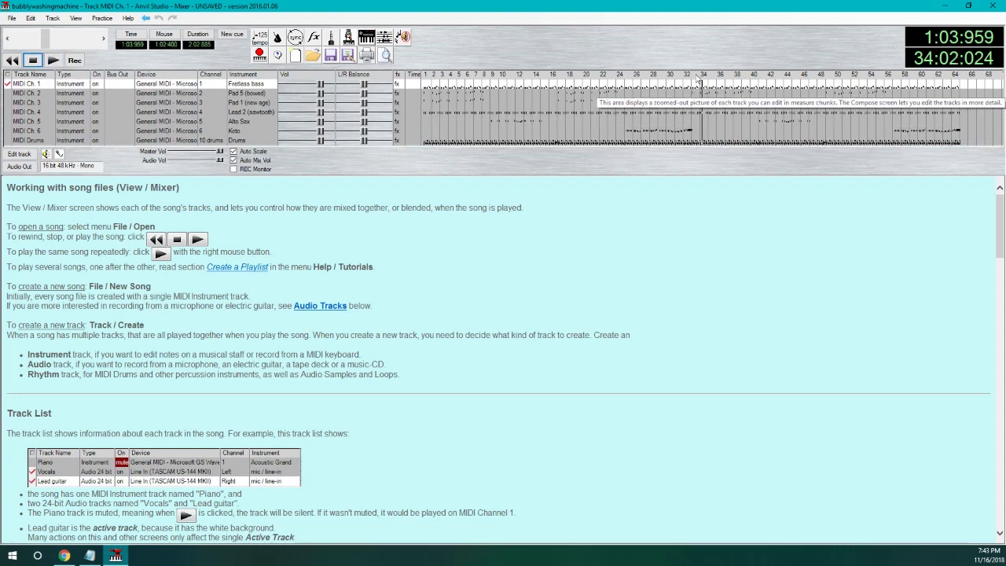
Step: Delete everything from measure 33 to the end, then play the song from the beginning
click(693, 76)
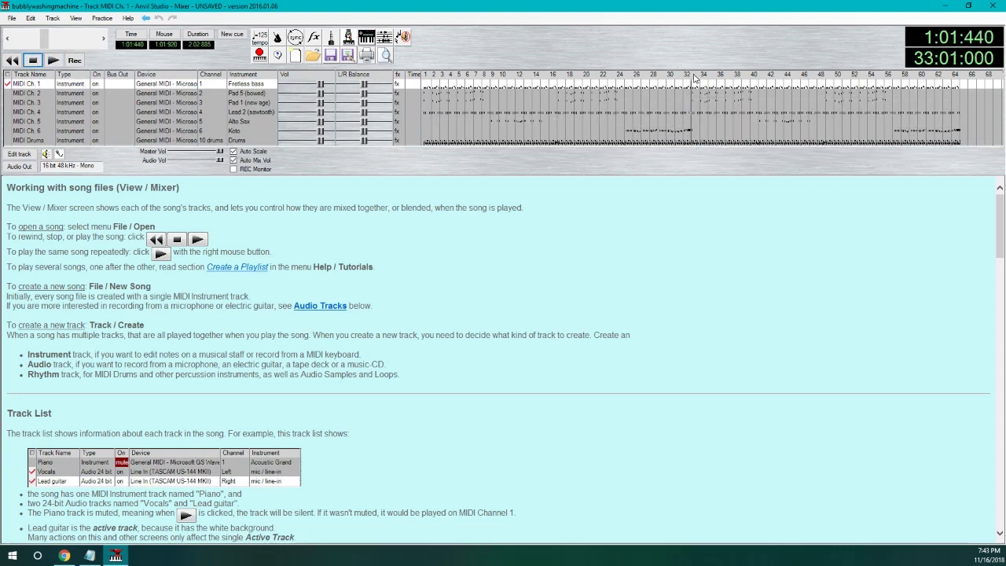
click(11, 17)
mouse_move(236, 226)
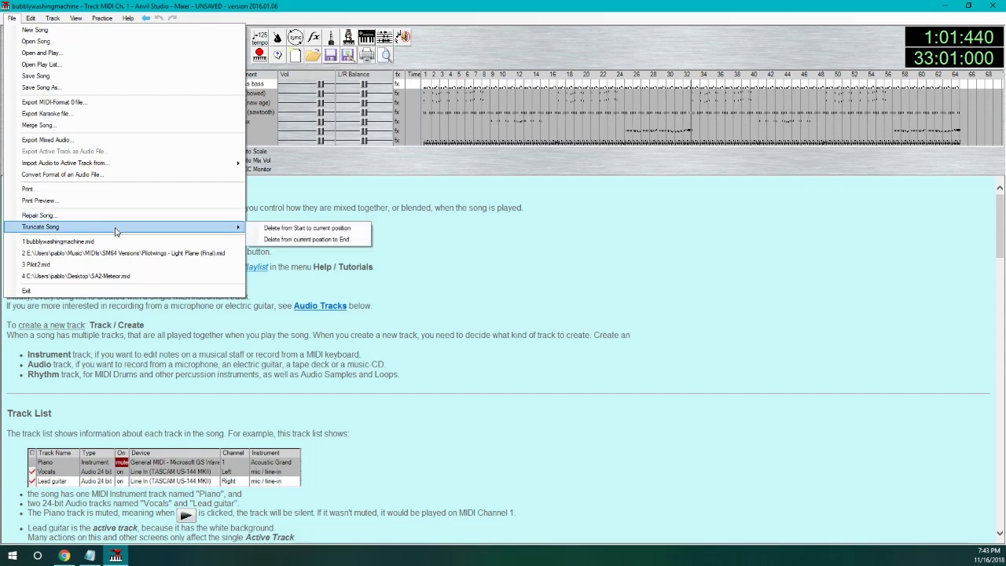
click(301, 239)
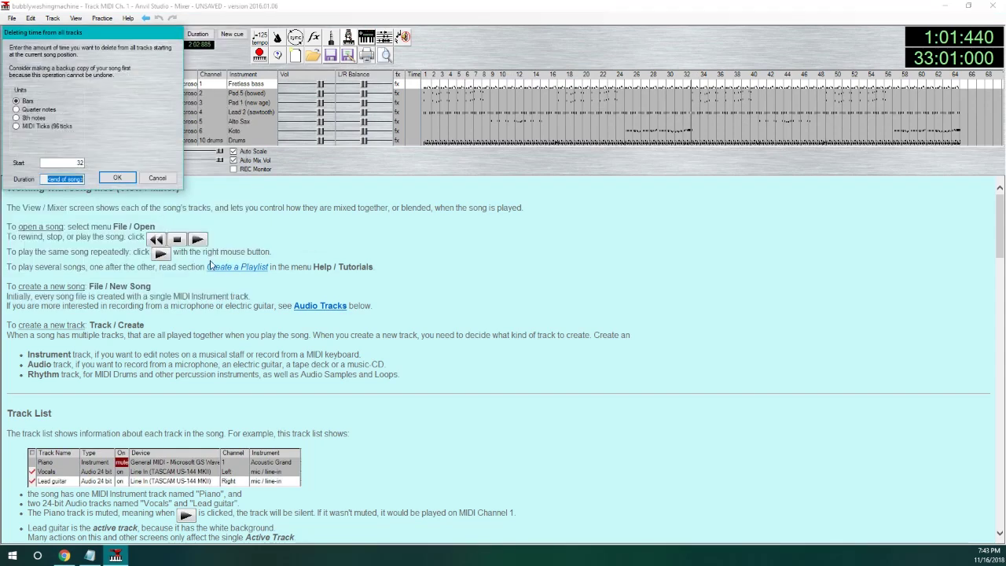
click(119, 180)
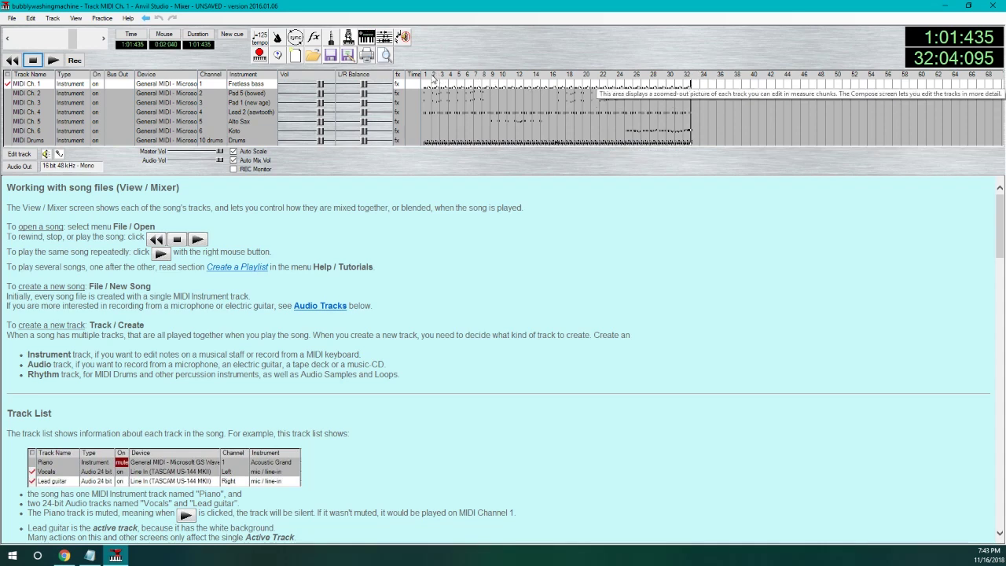
click(433, 79)
click(54, 61)
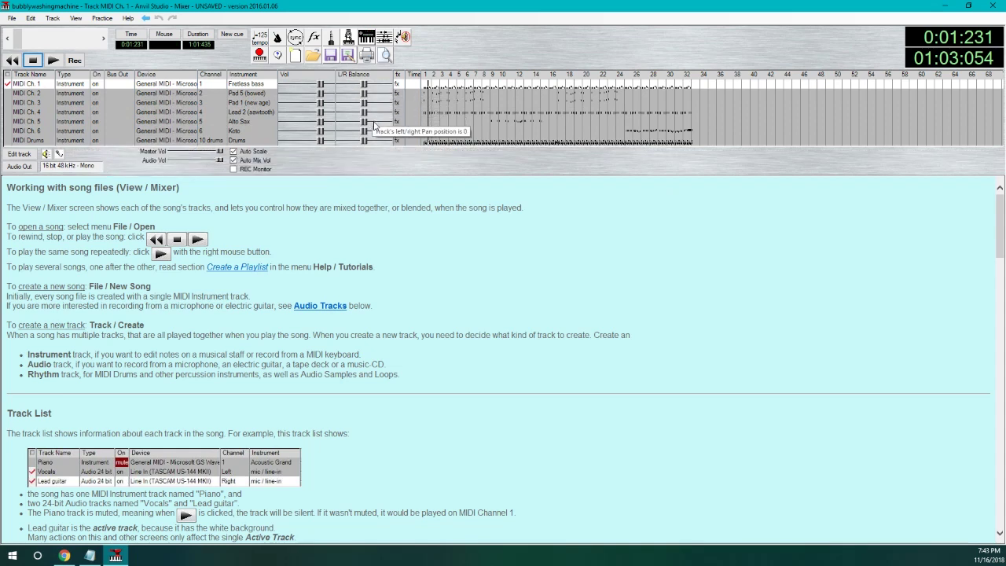
click(211, 84)
click(244, 188)
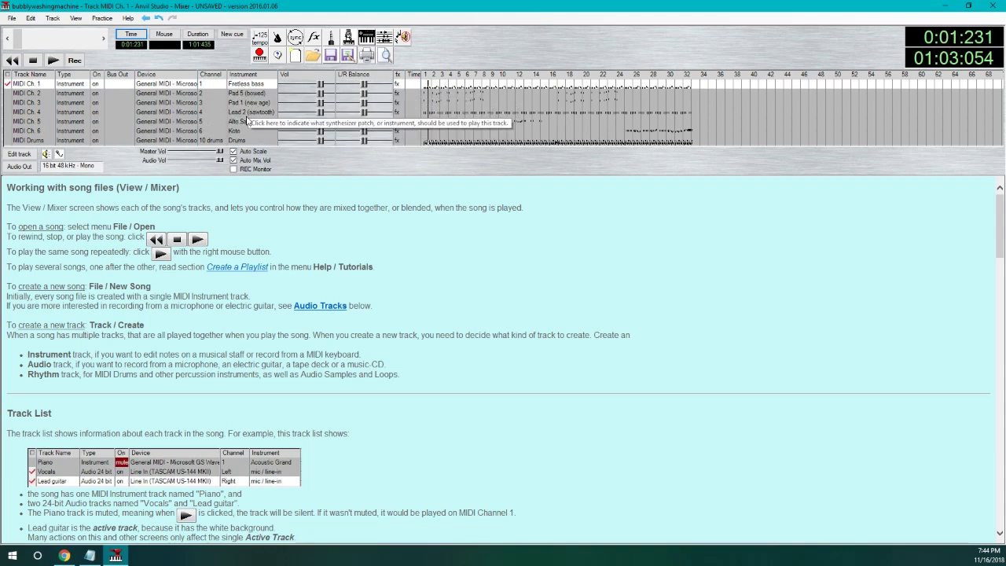
click(65, 555)
Step: Scroll the Instrument List PDF down to NLST 17 (Title Screen), then return to Anvil Studio's mixer
click(197, 9)
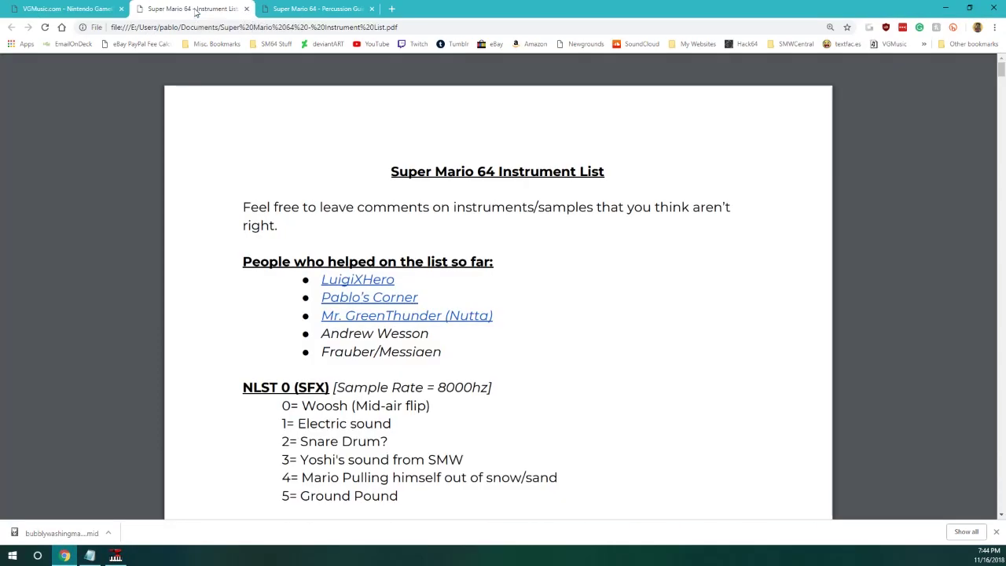
scroll(398, 296, down, 1)
scroll(427, 195, up, 1)
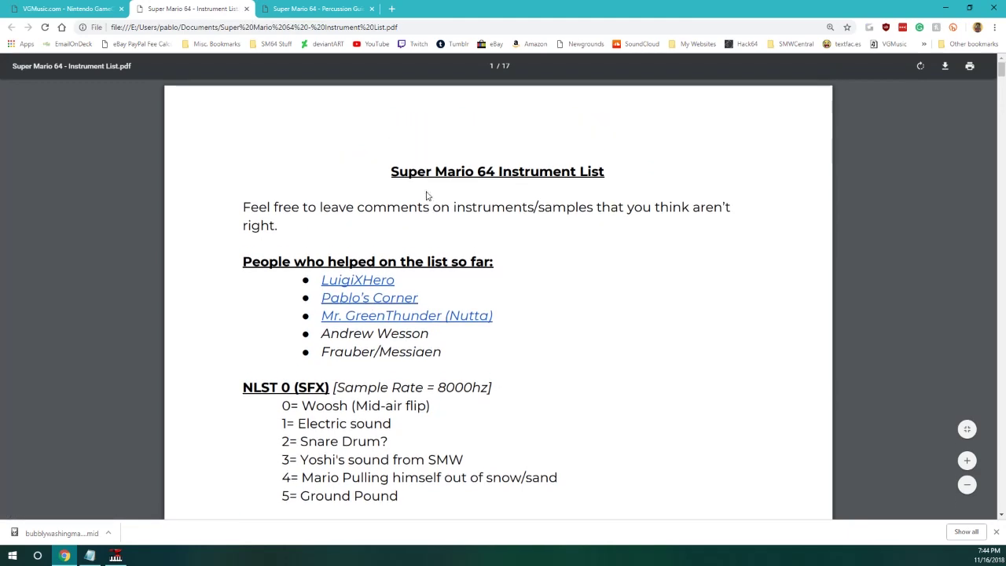
scroll(458, 304, down, 4)
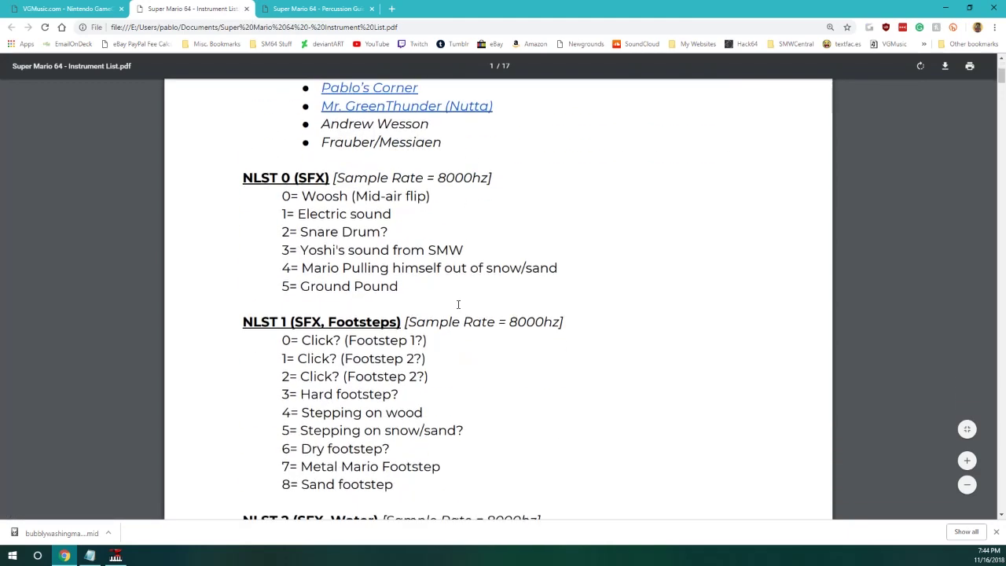
scroll(459, 304, down, 20)
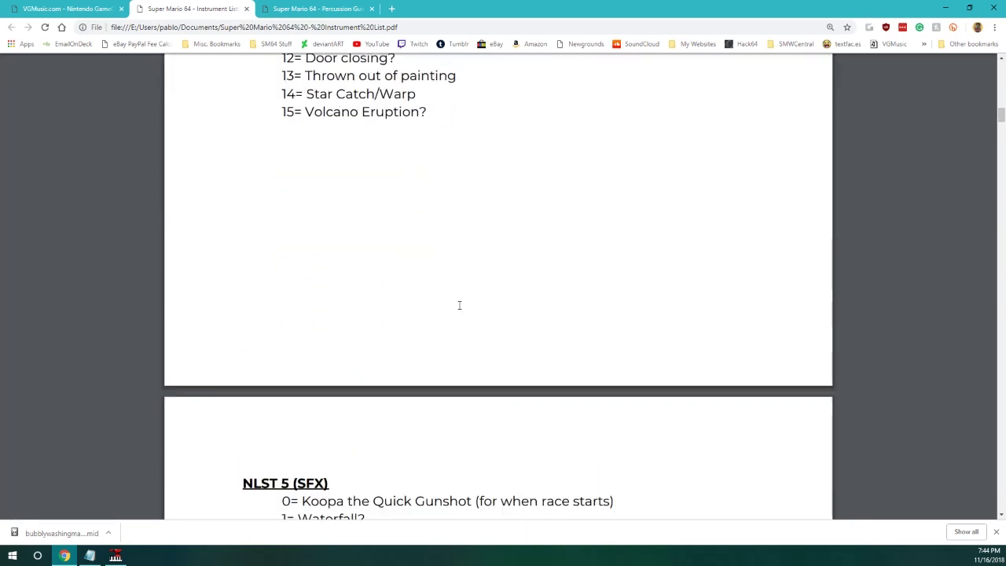
scroll(458, 307, down, 20)
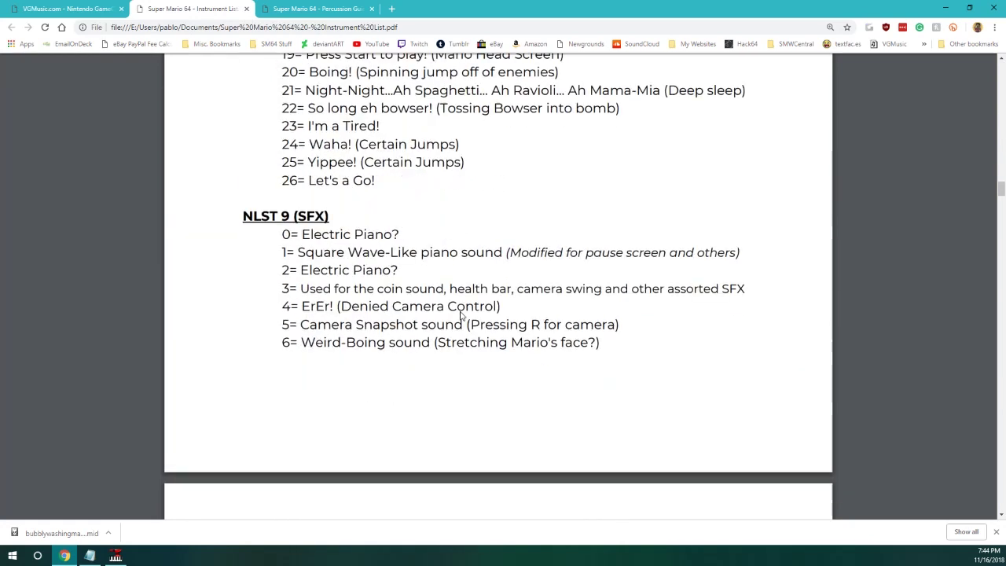
scroll(461, 314, down, 14)
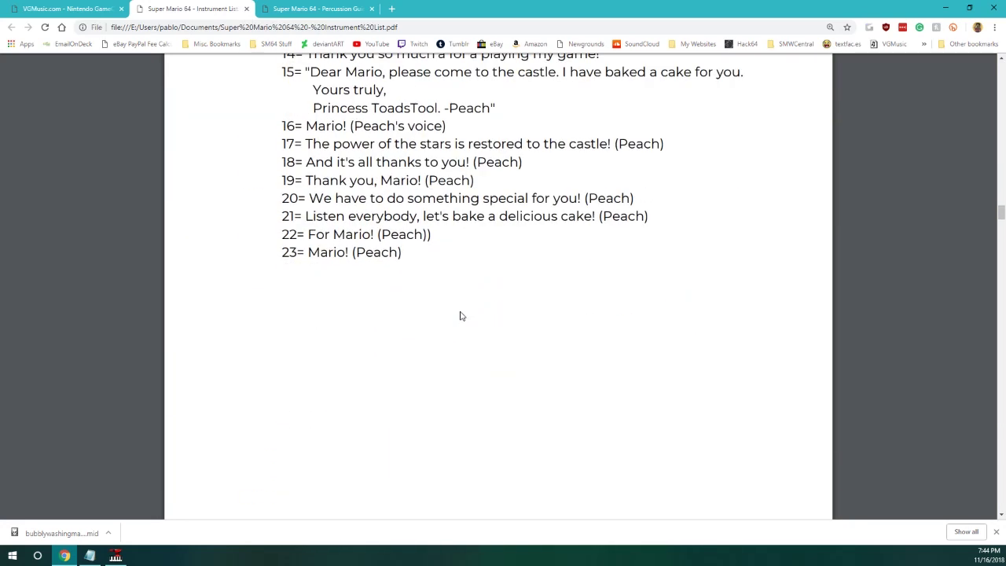
scroll(461, 314, down, 20)
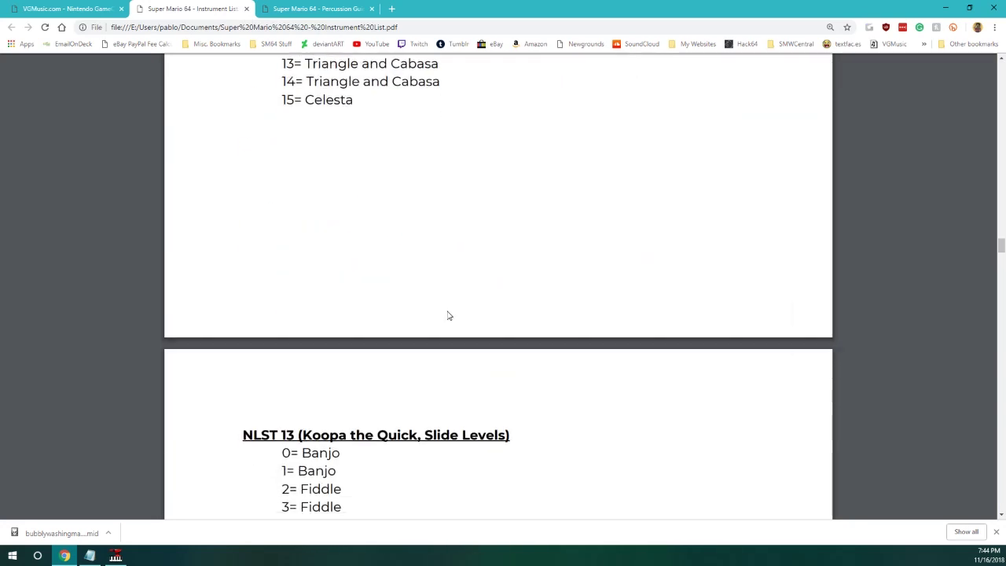
scroll(446, 314, down, 20)
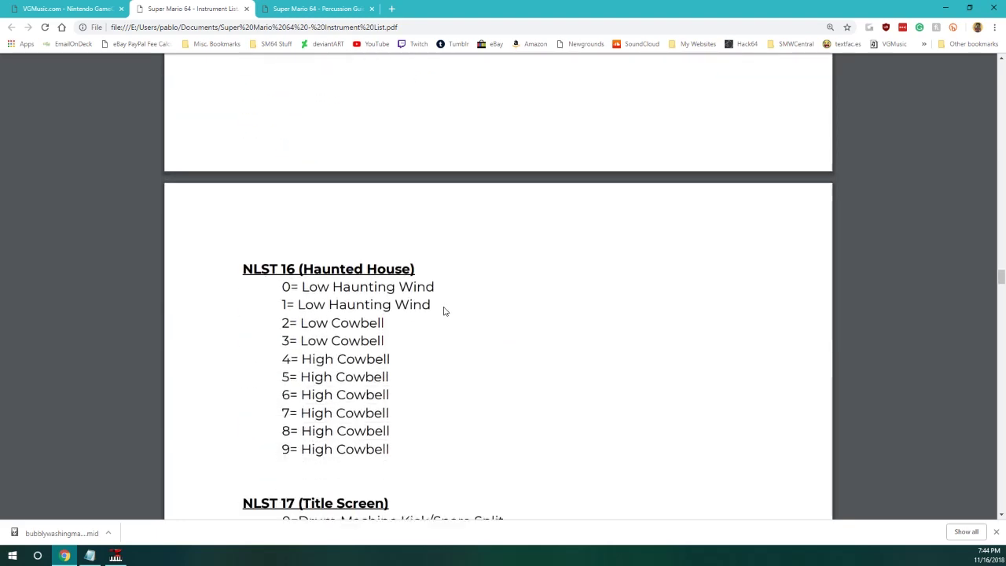
scroll(444, 306, down, 4)
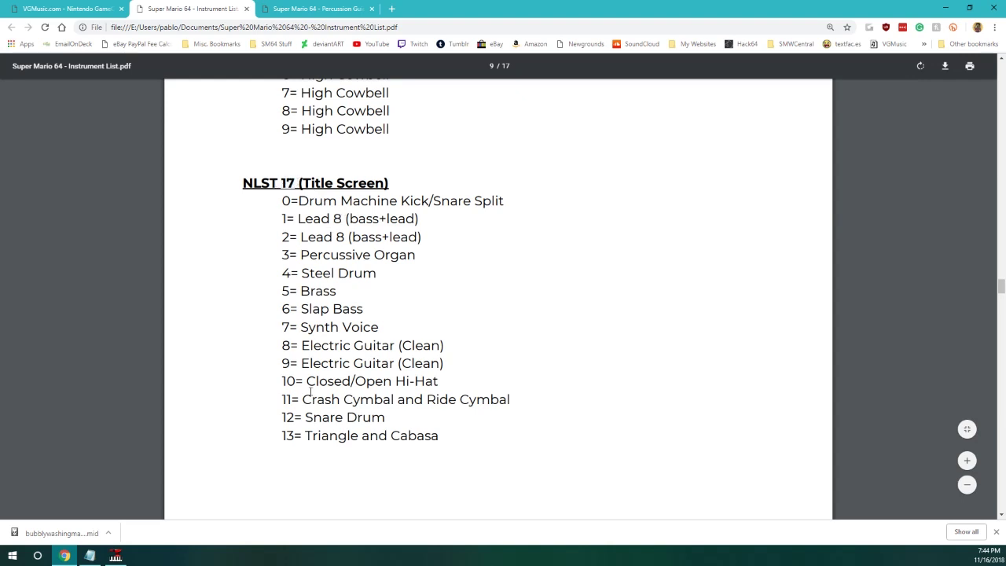
mouse_move(110, 557)
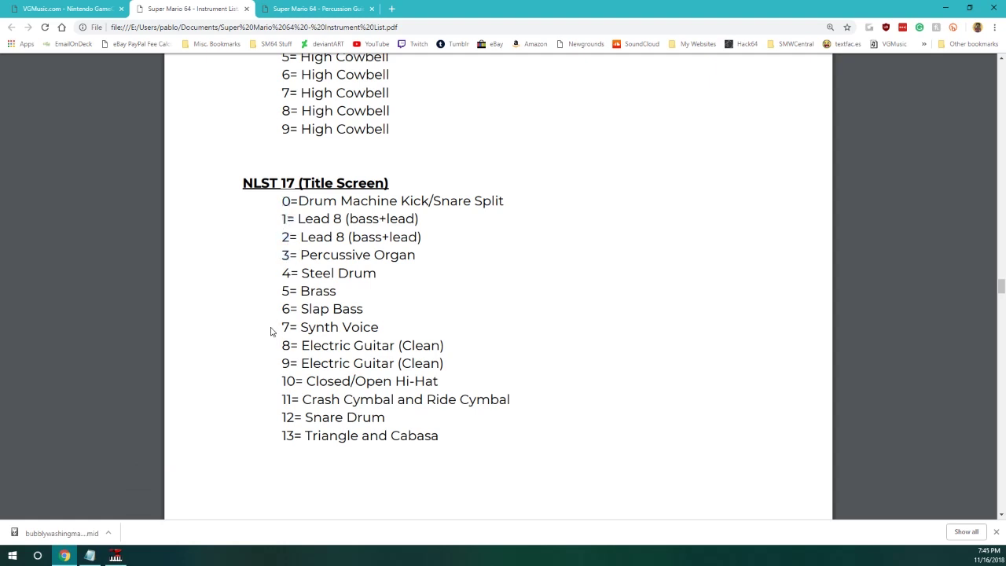
click(115, 556)
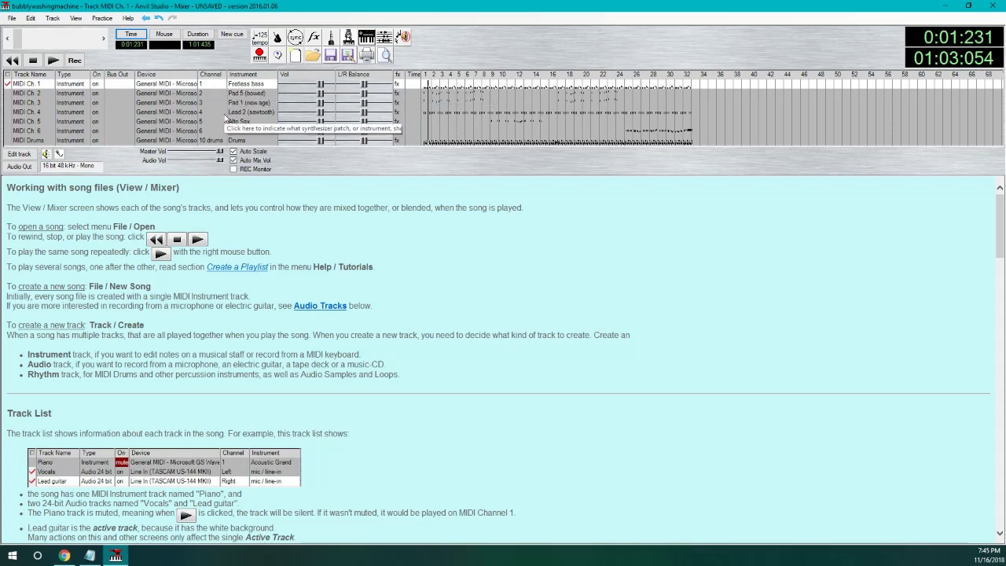
Step: After checking the instrument list, set MIDI Ch. 1's instrument to 7 - Harpsichord
click(65, 556)
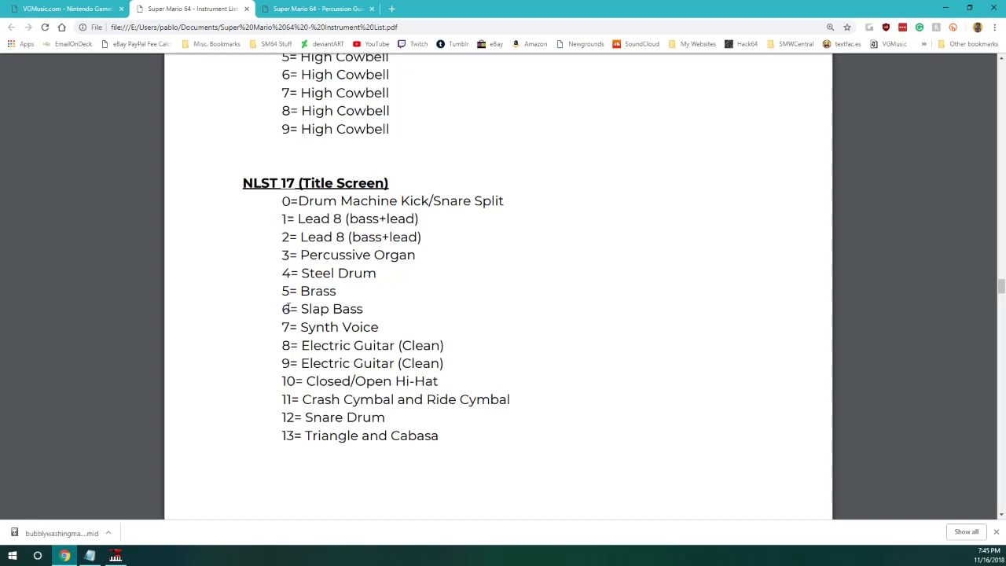
click(115, 556)
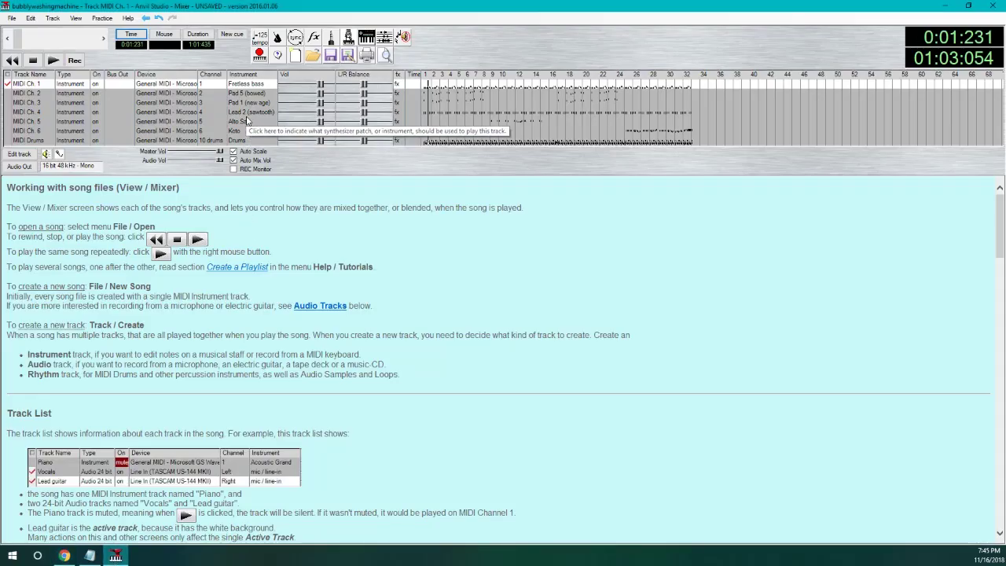
click(241, 85)
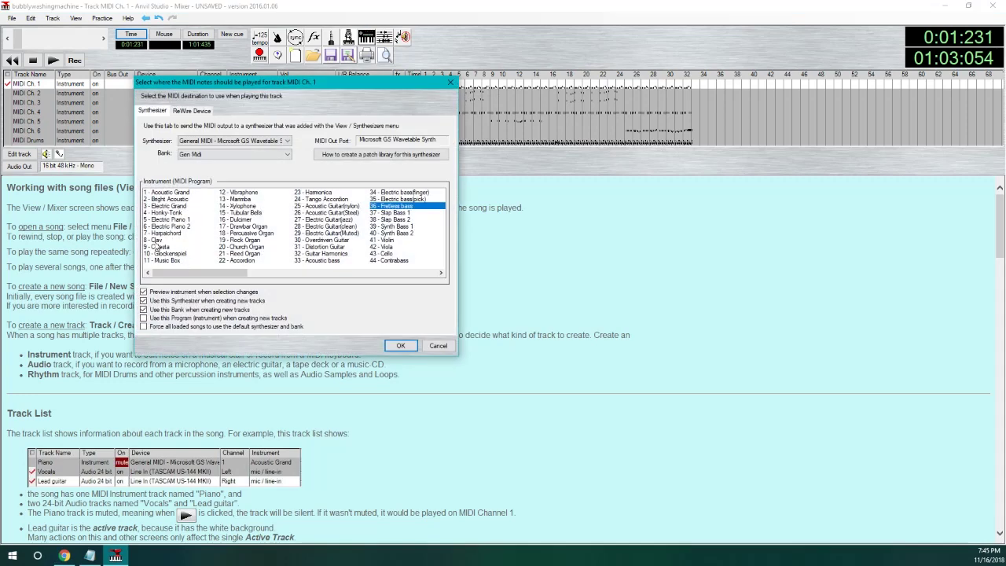
click(161, 232)
click(400, 345)
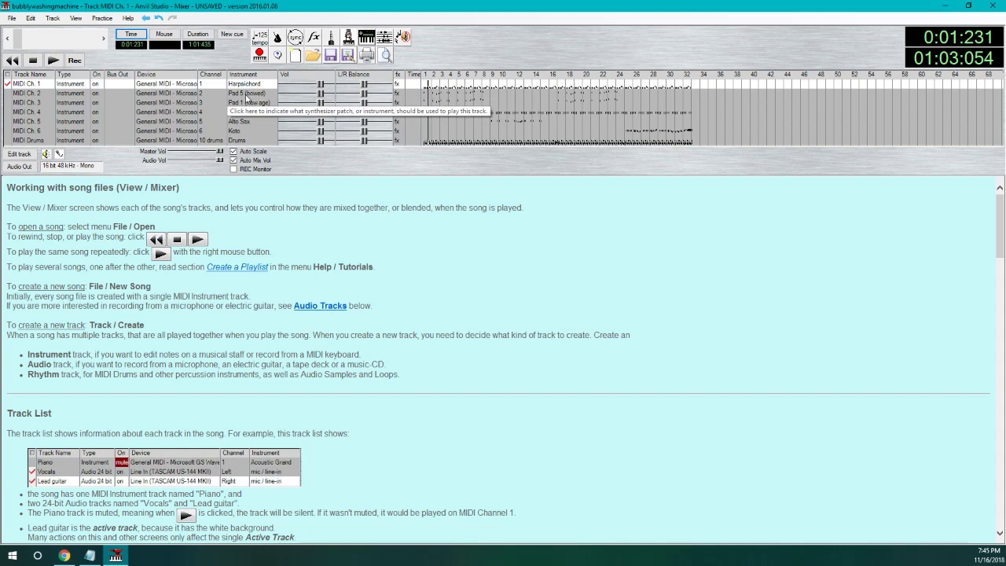
Step: Leave MIDI Ch. 2's instrument unchanged and play MIDI Ch. 2 and Ch. 3 soloed together
click(245, 94)
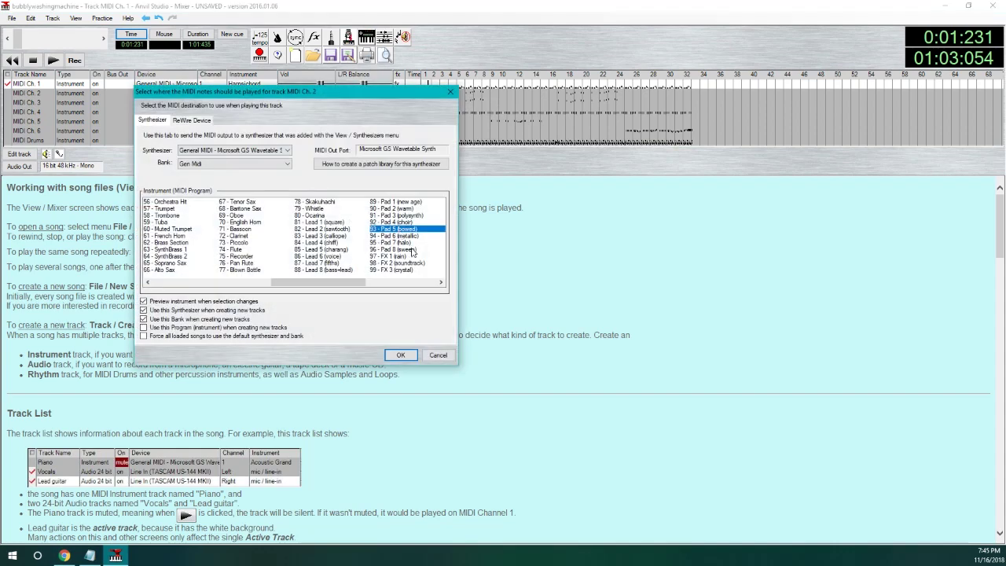
click(437, 355)
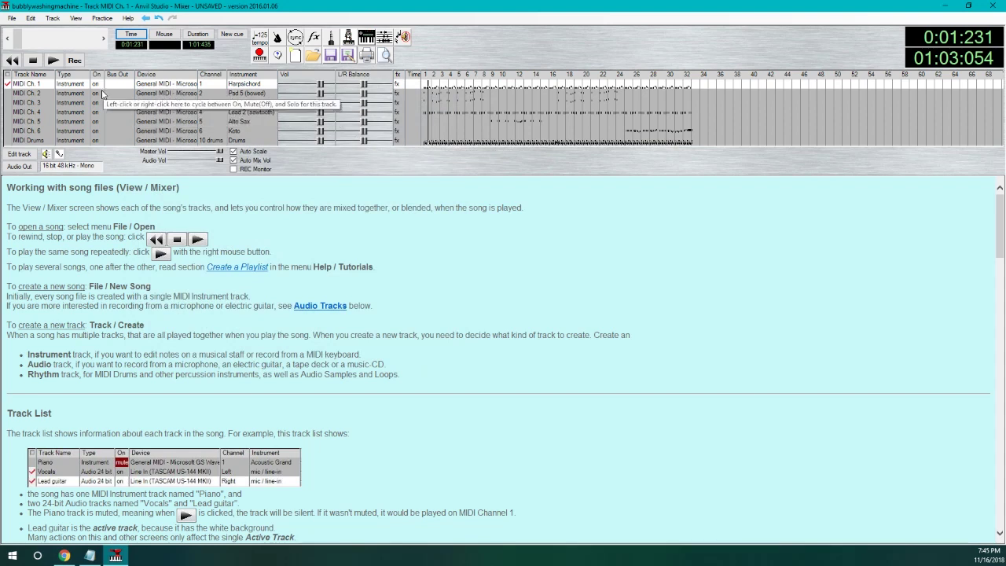
click(96, 94)
click(96, 103)
click(52, 60)
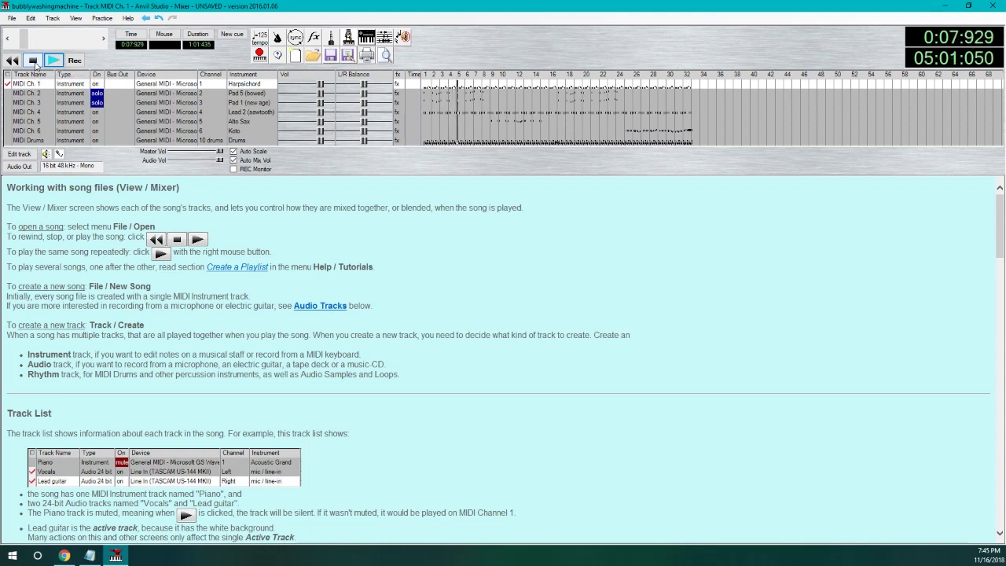
click(34, 64)
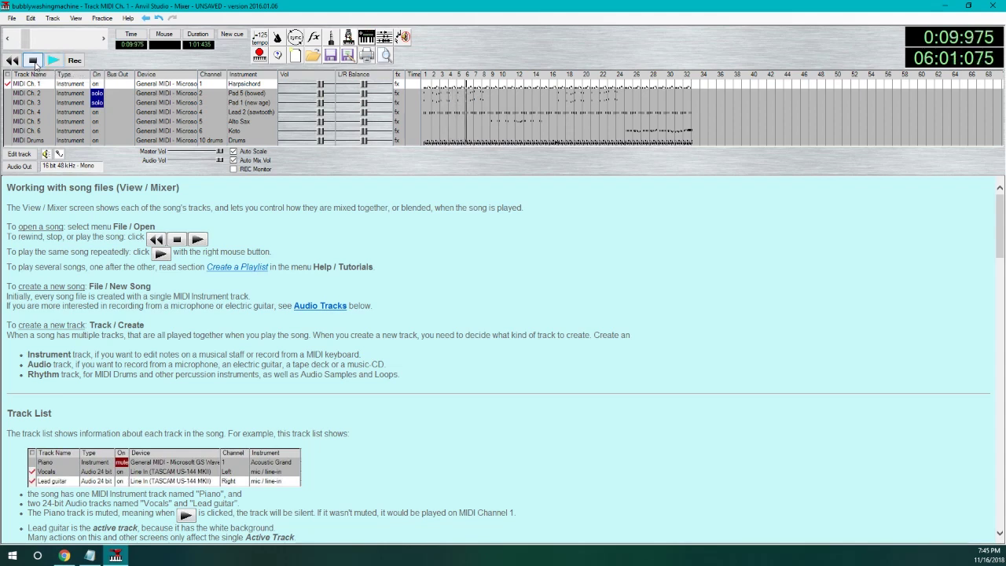
click(403, 81)
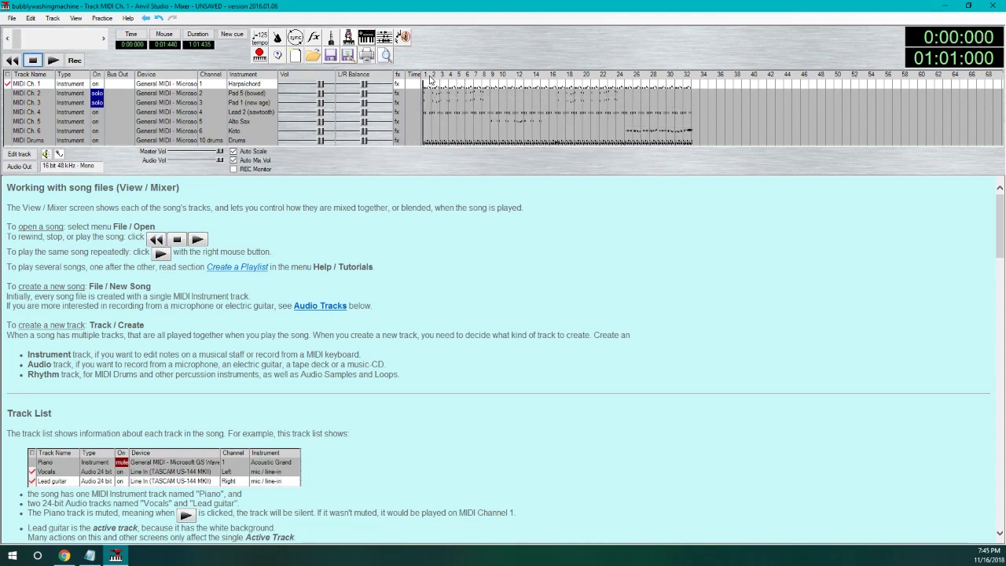
Step: Listen to MIDI Ch. 4 on its own, then return to the Super Mario 64 instrument list
click(99, 103)
right_click(98, 112)
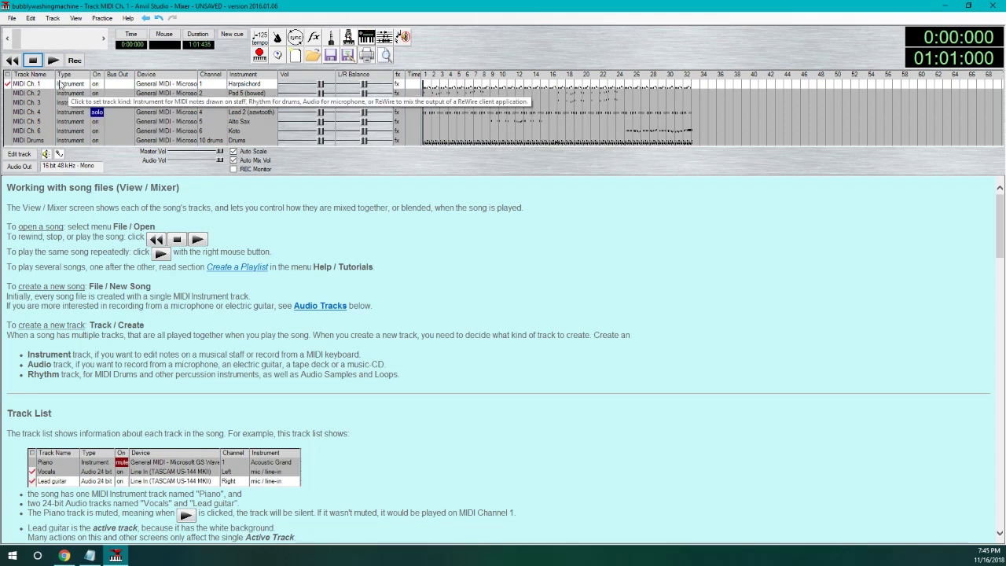
click(50, 61)
click(97, 113)
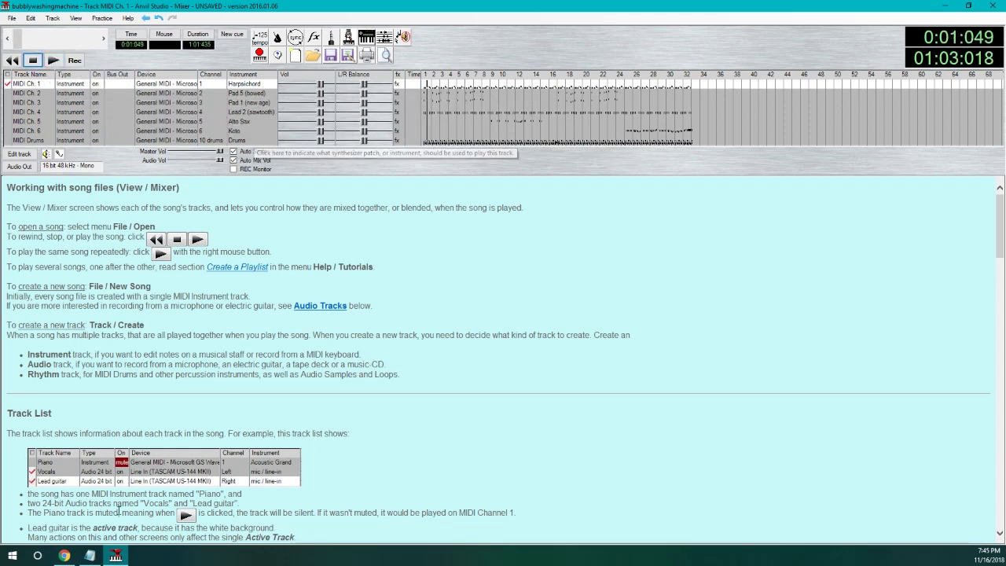
click(64, 556)
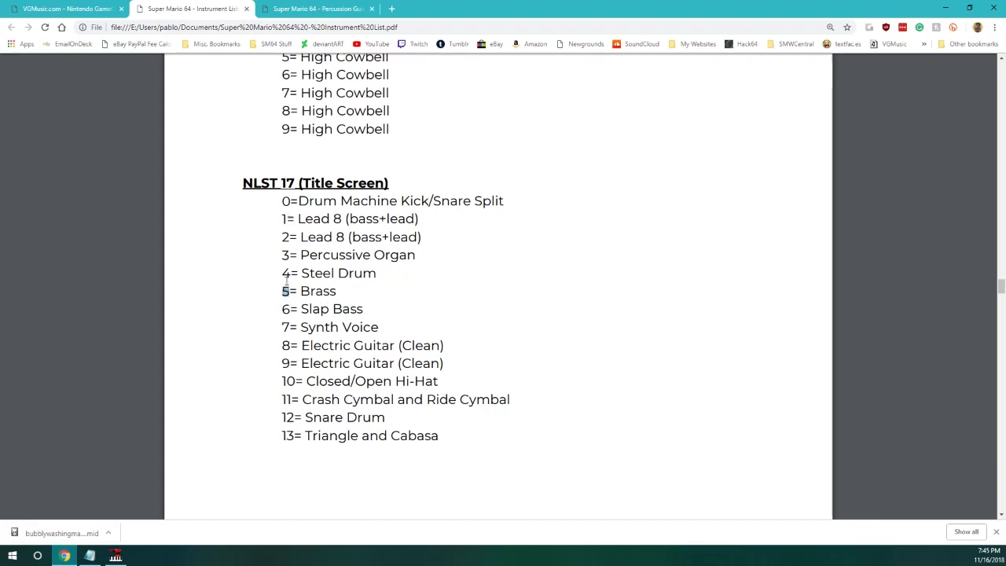
Step: Give MIDI Ch. 4 the 6 - Electric Piano 2 instrument
click(115, 557)
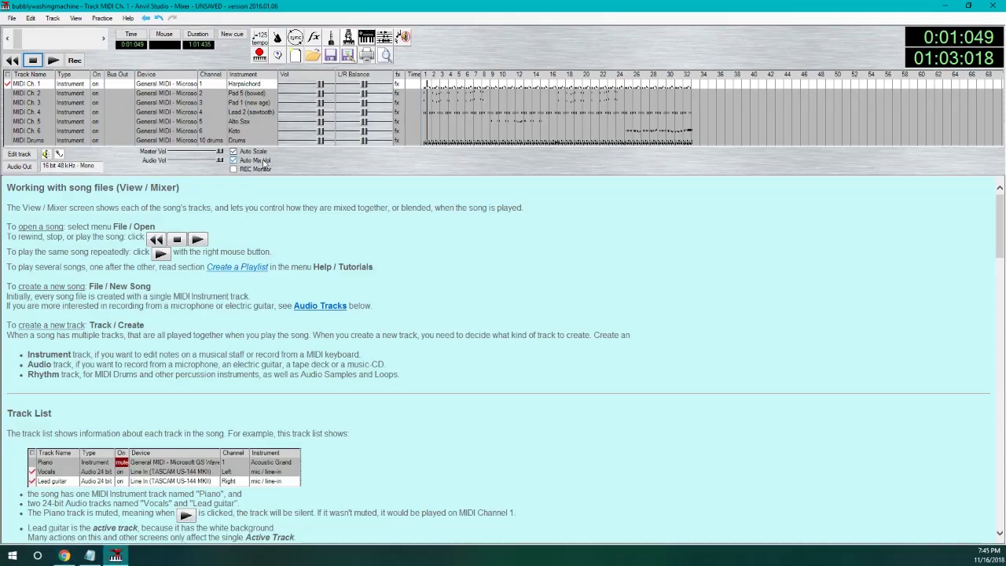
click(247, 113)
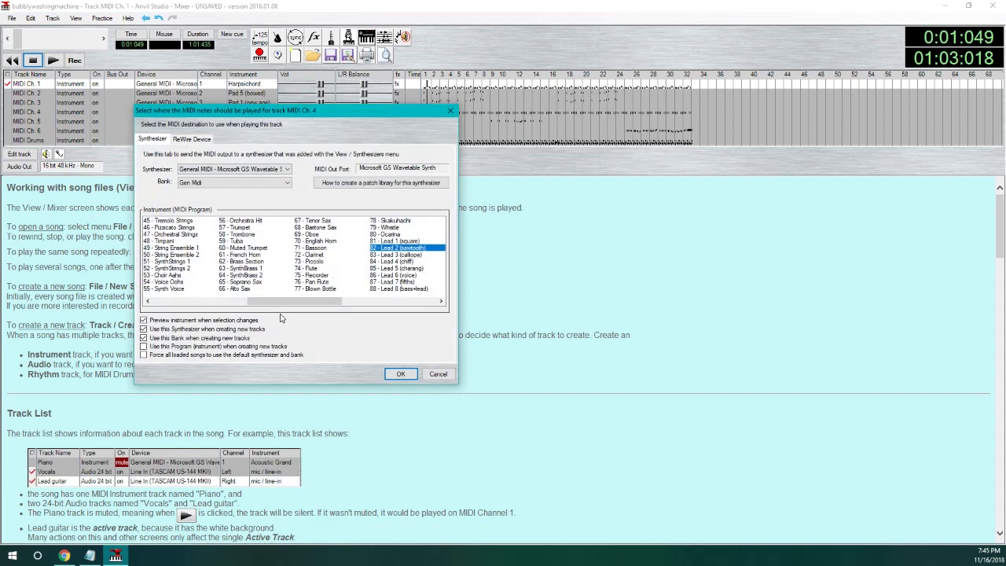
drag(283, 301, 189, 301)
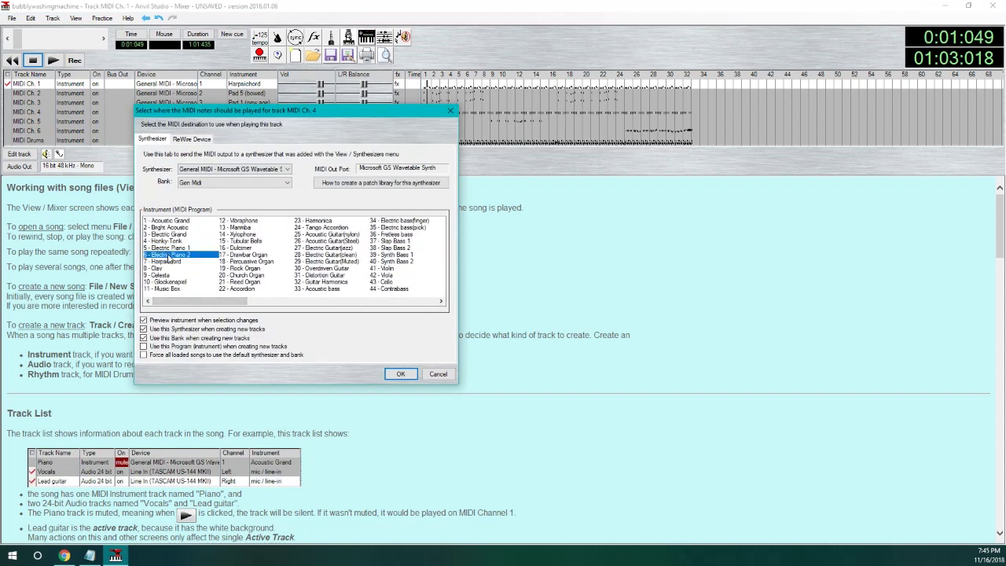
click(400, 374)
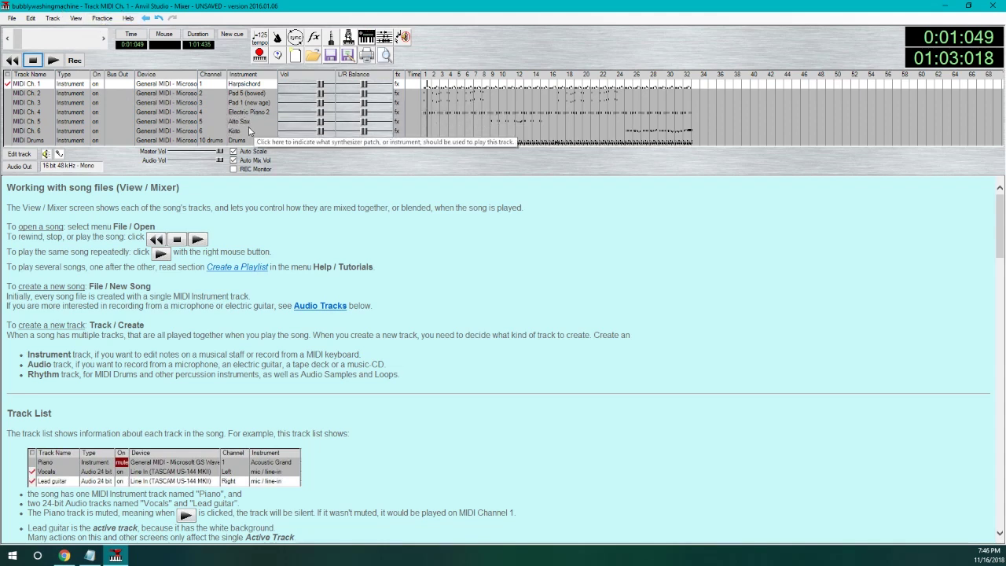
Step: Solo MIDI Ch. 5 and listen to it from bar 8
click(482, 77)
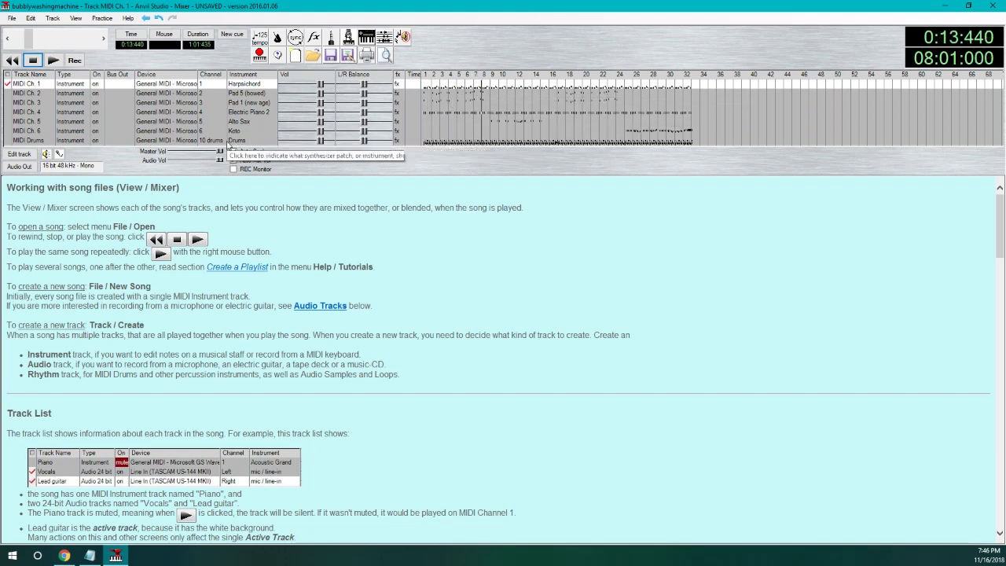
click(97, 121)
click(53, 60)
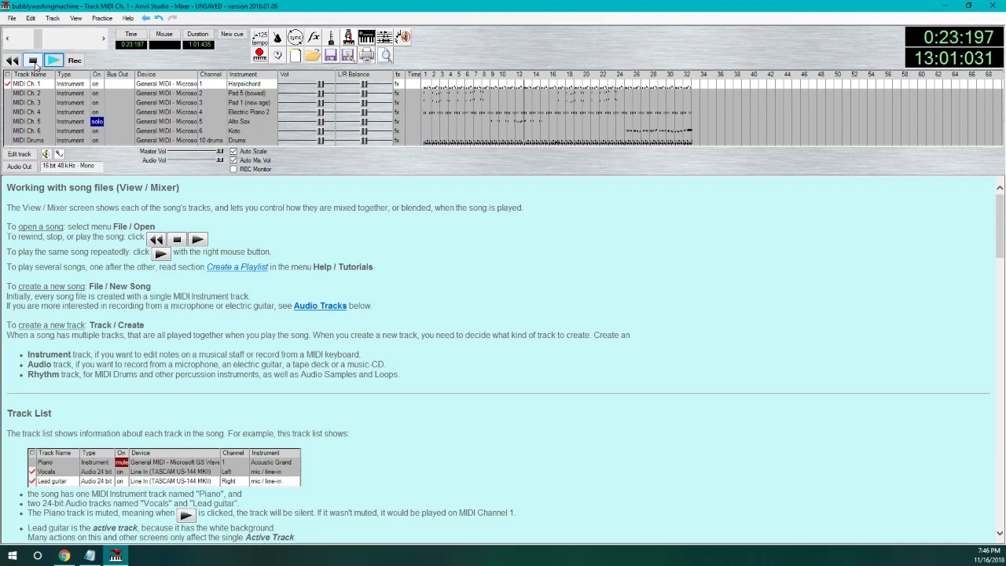
click(33, 61)
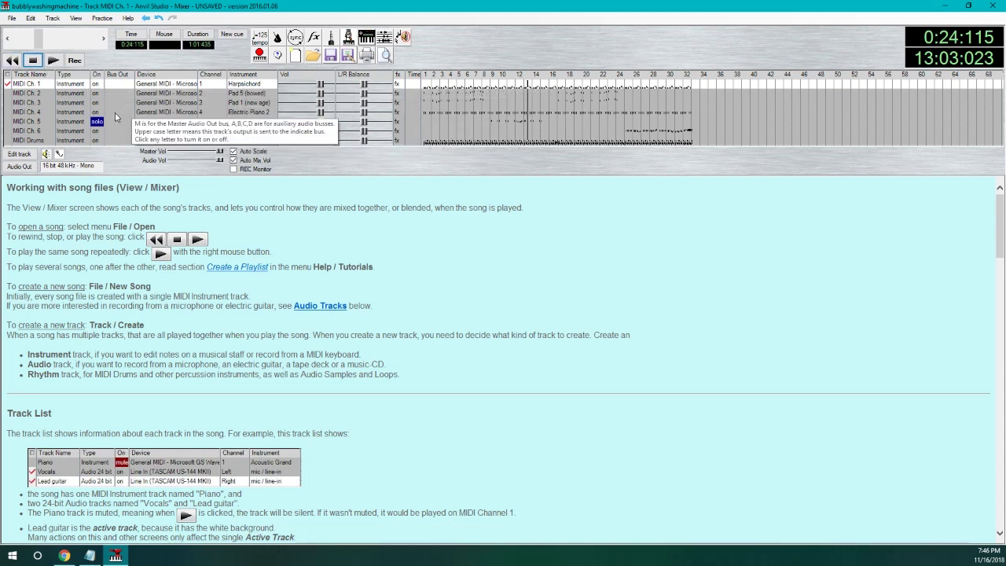
right_click(202, 101)
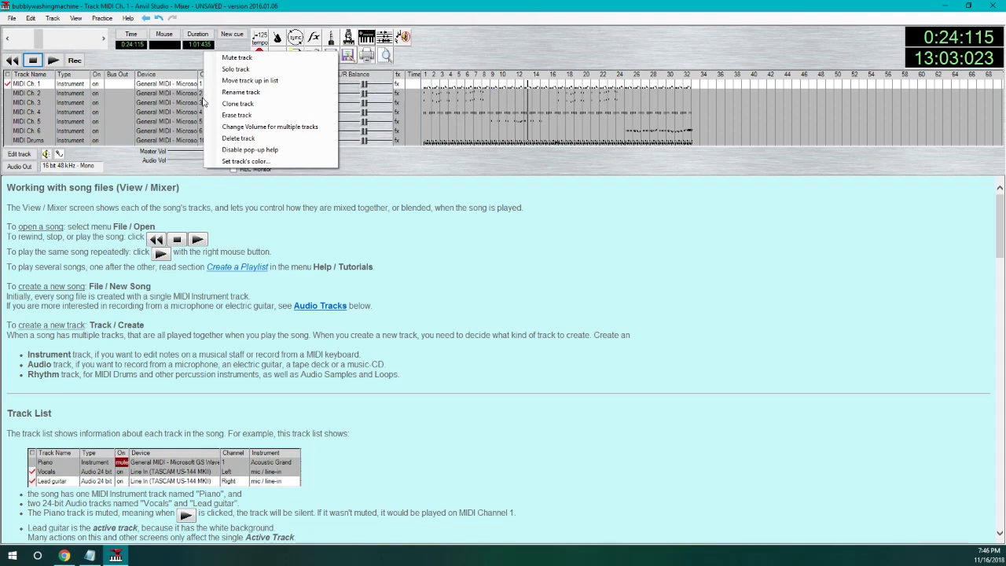
click(202, 101)
Step: Solo MIDI Ch. 2 and Ch. 3 and play them together from the beginning
click(96, 96)
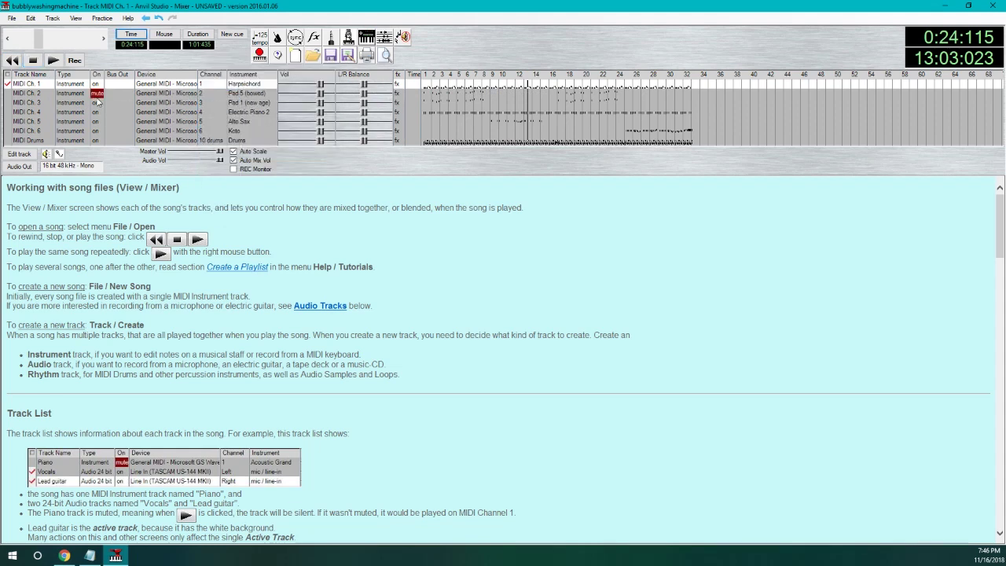
click(97, 93)
click(97, 102)
click(16, 60)
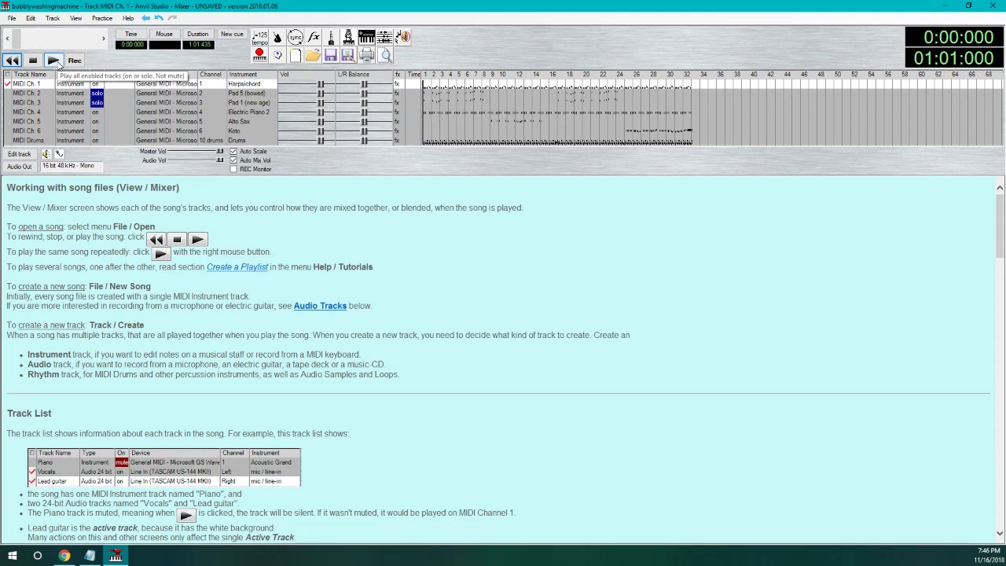
click(53, 61)
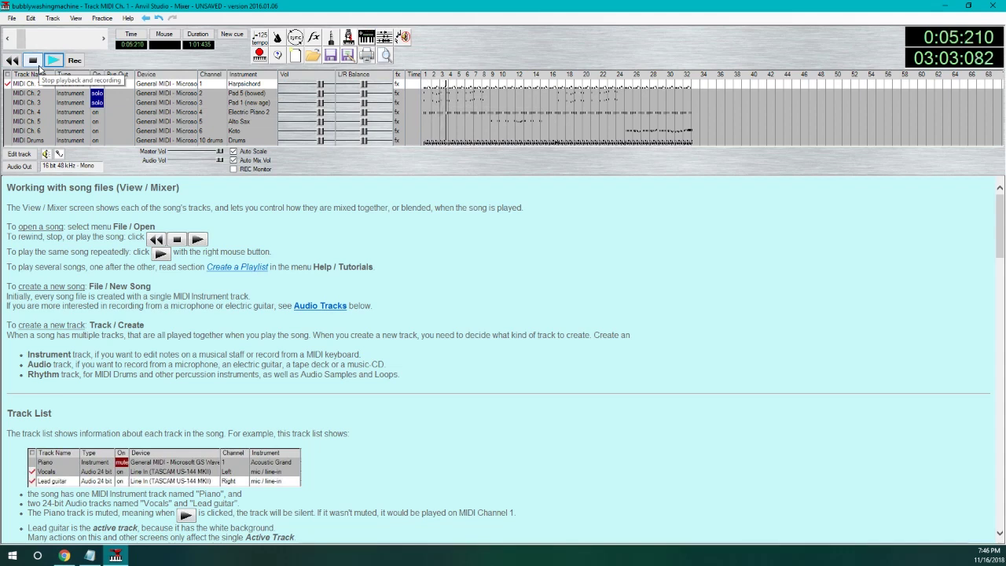
click(19, 64)
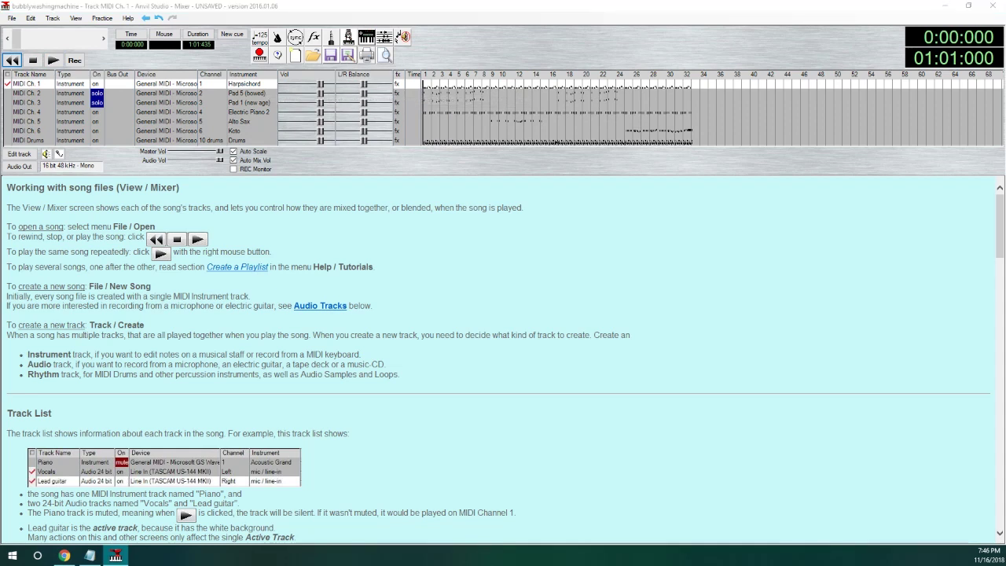
Step: After consulting the instrument list PDF, set MIDI Ch. 2 to 4 - Honky-Tonk
click(250, 102)
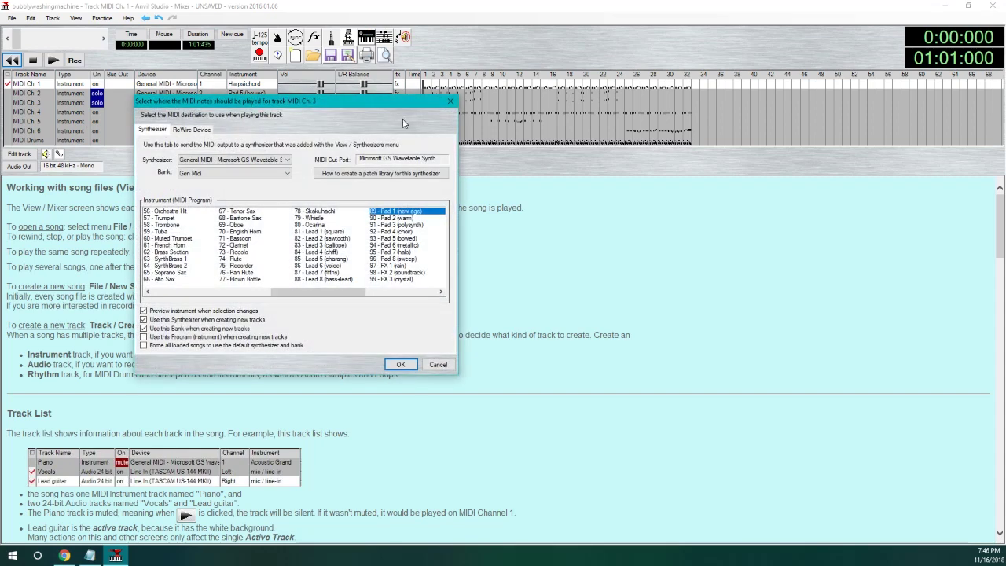
click(450, 101)
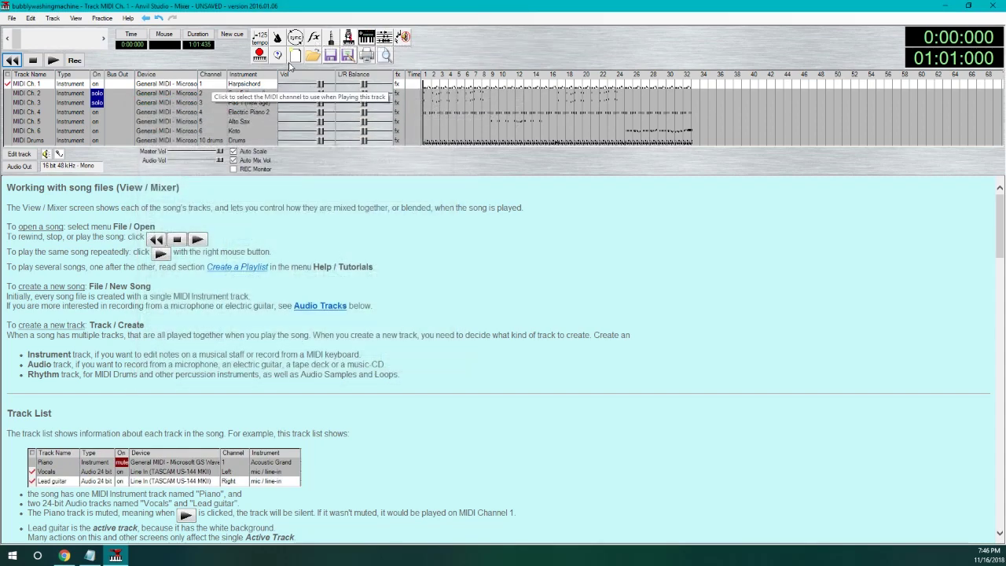
click(72, 557)
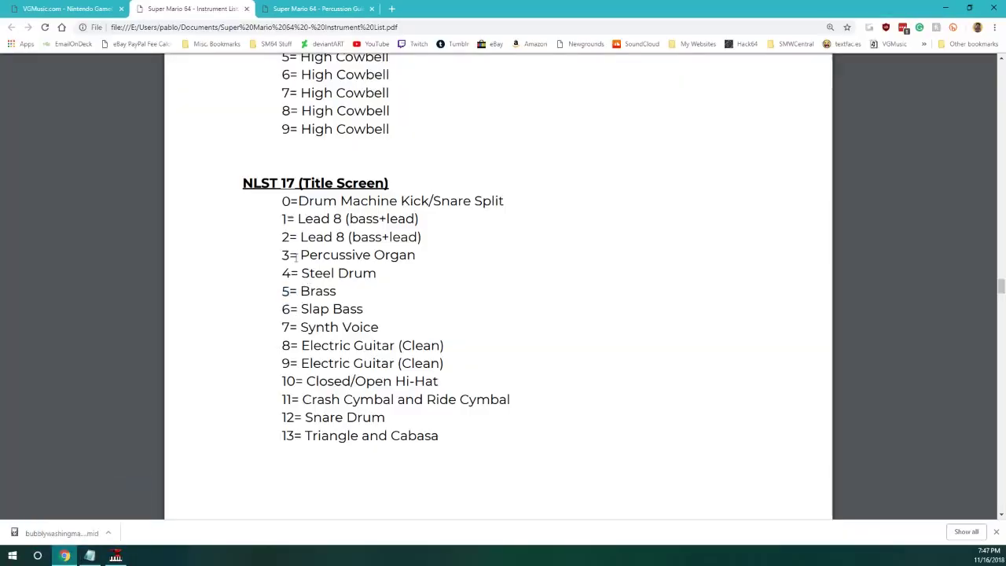
click(115, 557)
click(256, 94)
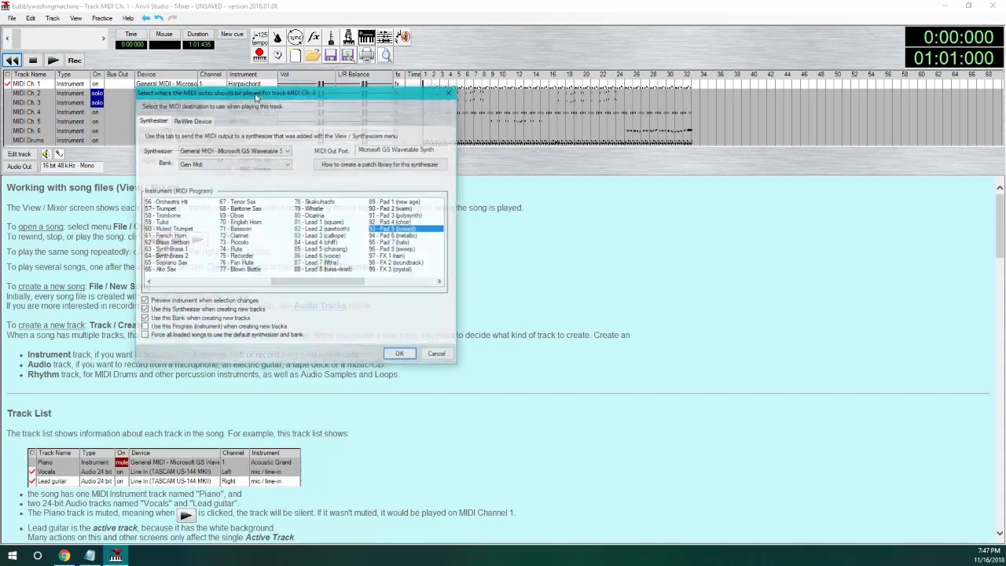
drag(297, 286, 156, 224)
click(400, 355)
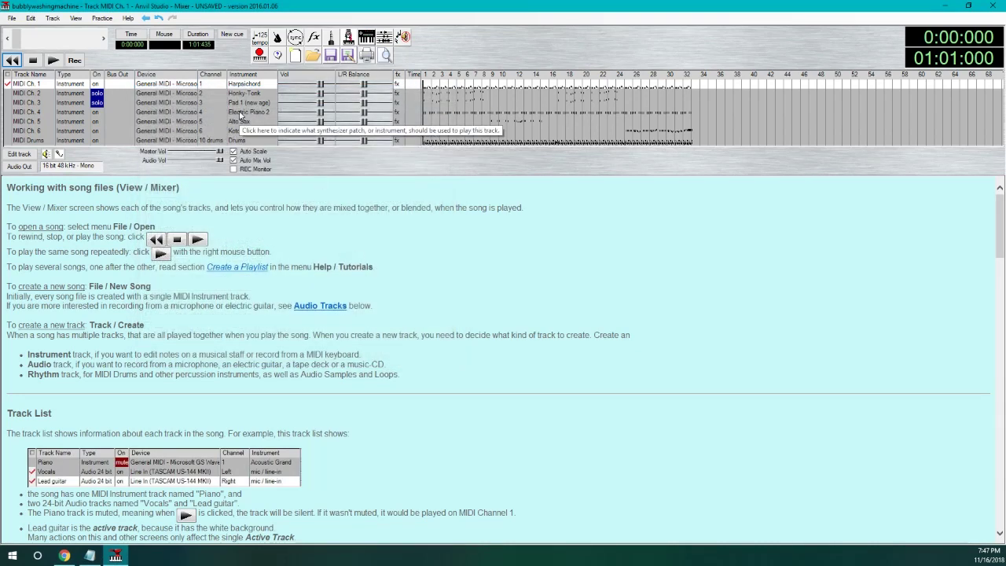
Step: Set MIDI Ch. 3 to 4 - Honky-Tonk as well
click(251, 102)
drag(275, 292, 157, 291)
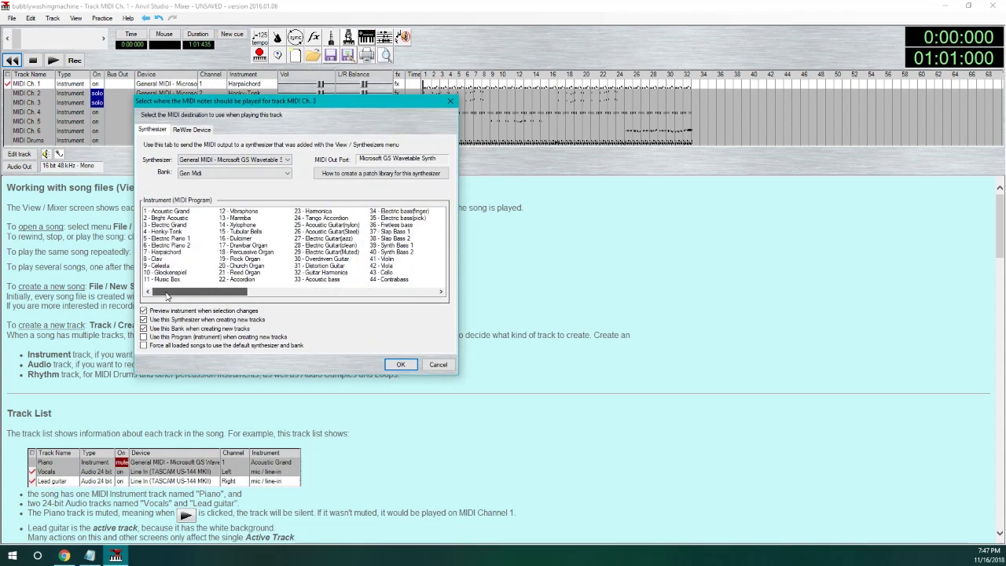
click(167, 232)
click(393, 366)
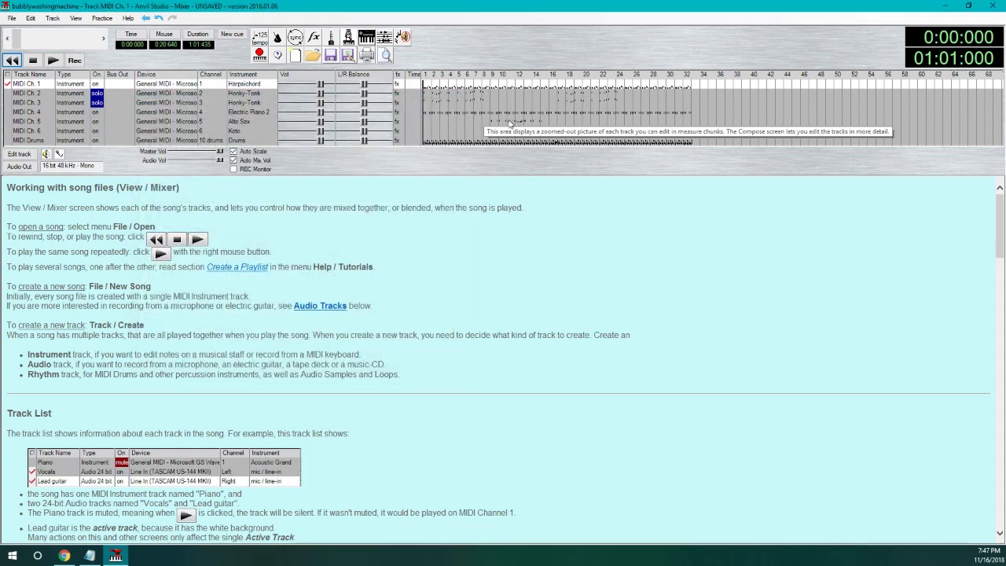
Step: Play from bar 9 with MIDI Ch. 5 soloed to hear its Alto Sax part
click(488, 76)
click(491, 76)
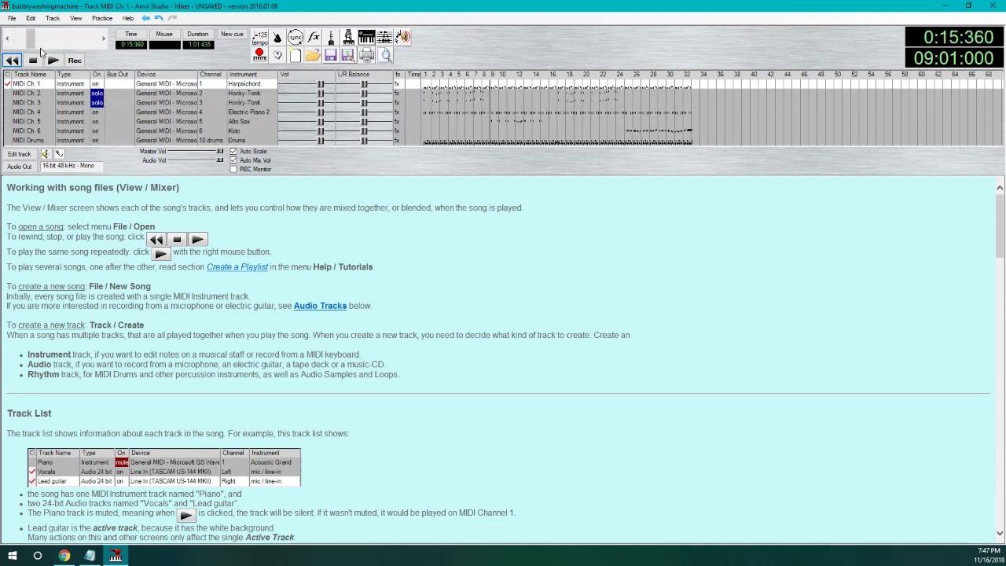
click(49, 62)
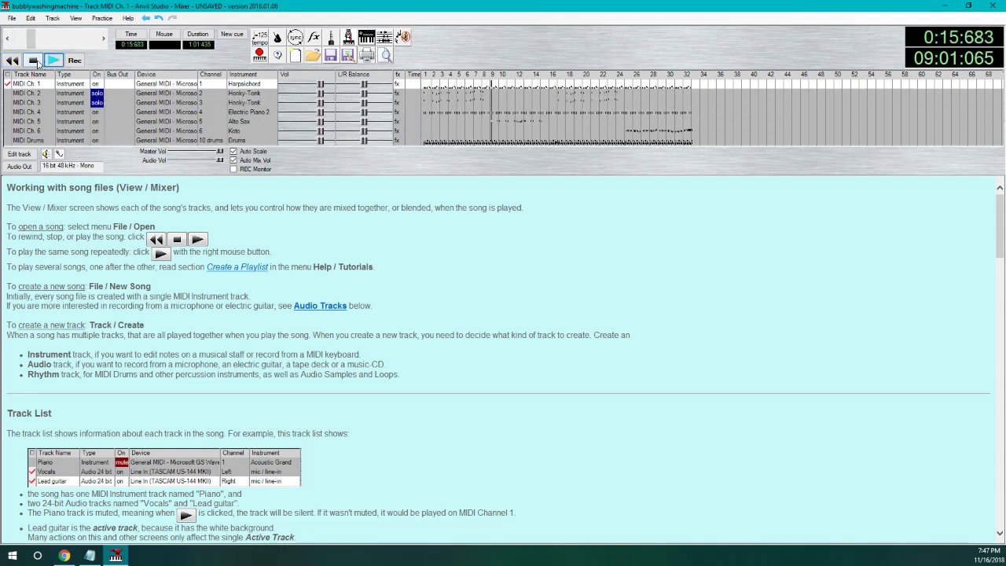
right_click(96, 121)
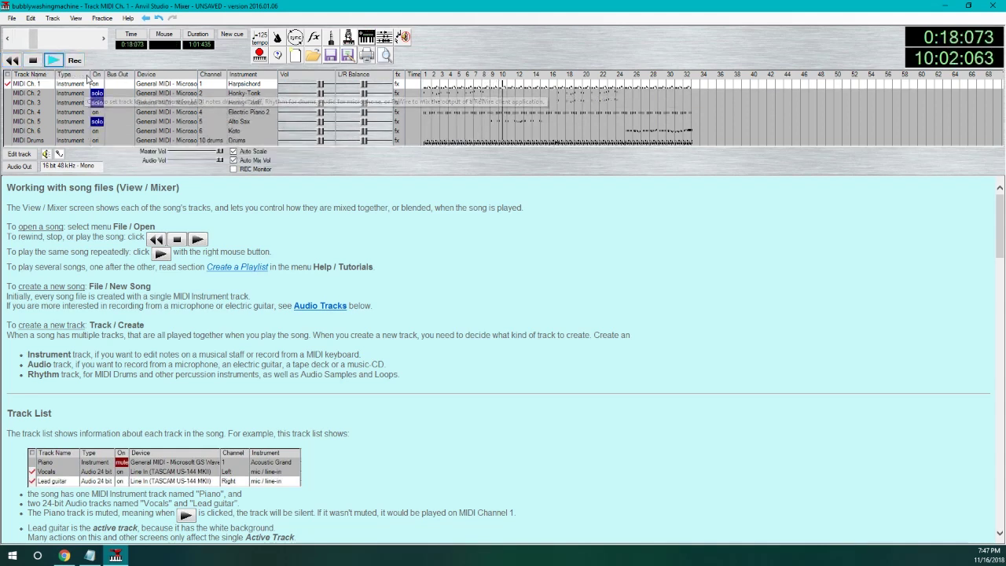
click(33, 60)
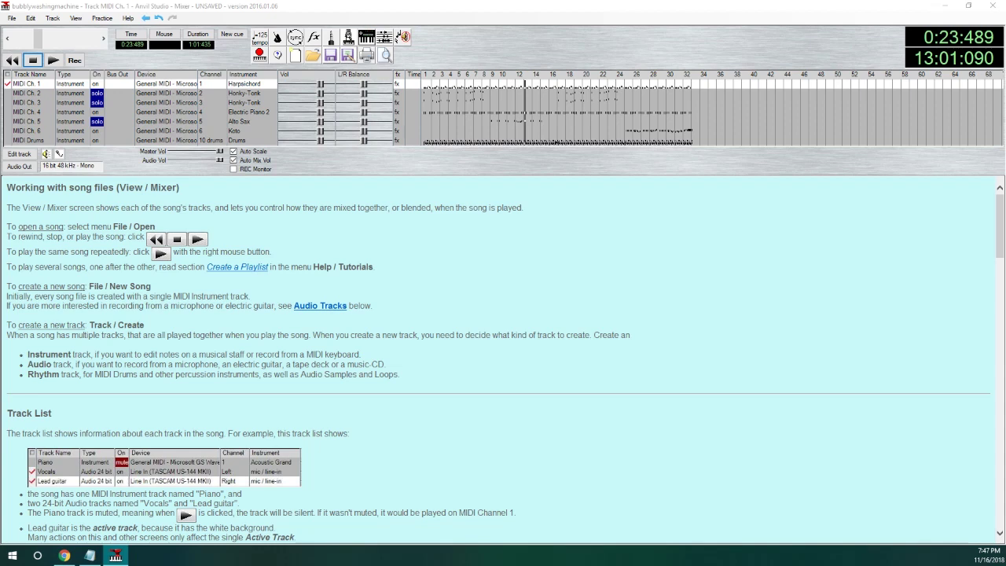
Step: Change MIDI Ch. 5's instrument to 6 - Electric Piano 2
click(238, 123)
drag(243, 311, 206, 313)
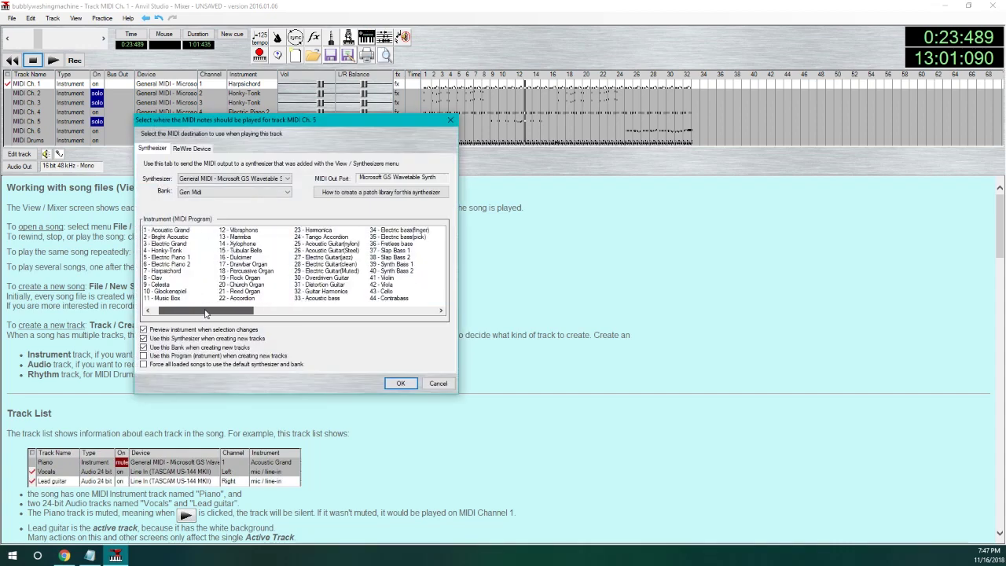
click(166, 264)
click(398, 384)
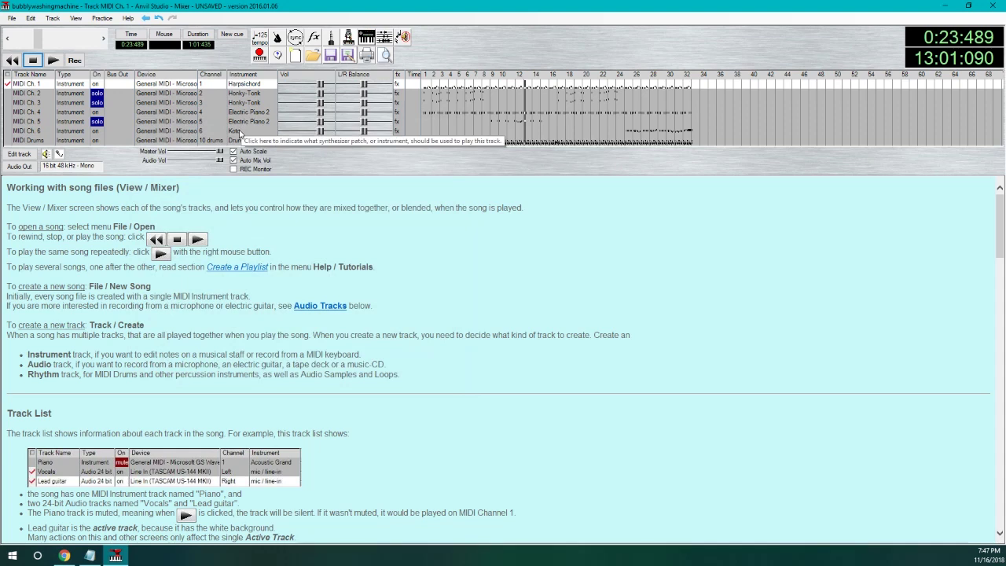
Step: Move to bar 25, set MIDI Ch. 2, 3 and 5 back to on, and solo MIDI Ch. 6
click(620, 79)
click(626, 79)
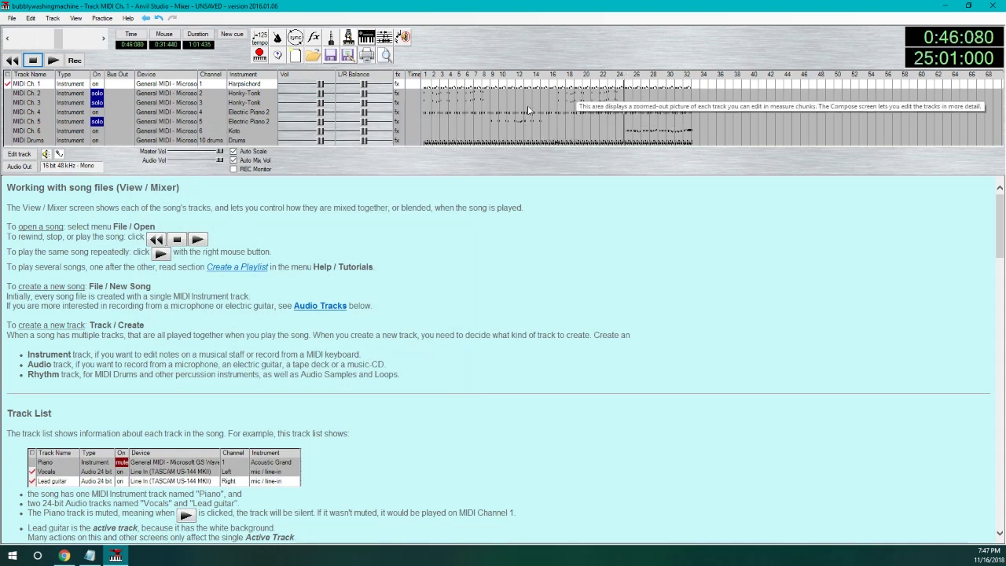
click(97, 121)
click(97, 102)
click(96, 93)
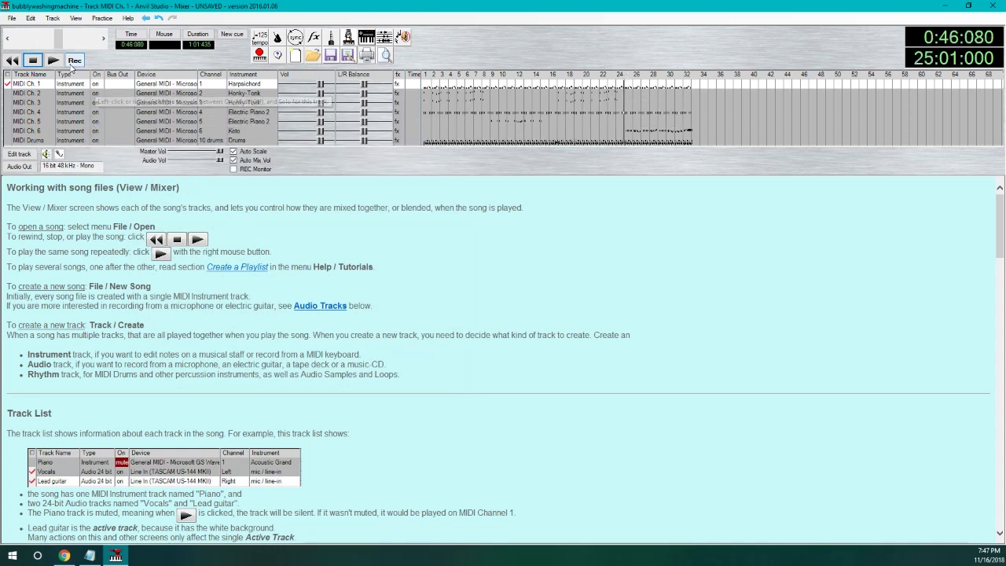
right_click(97, 139)
click(97, 131)
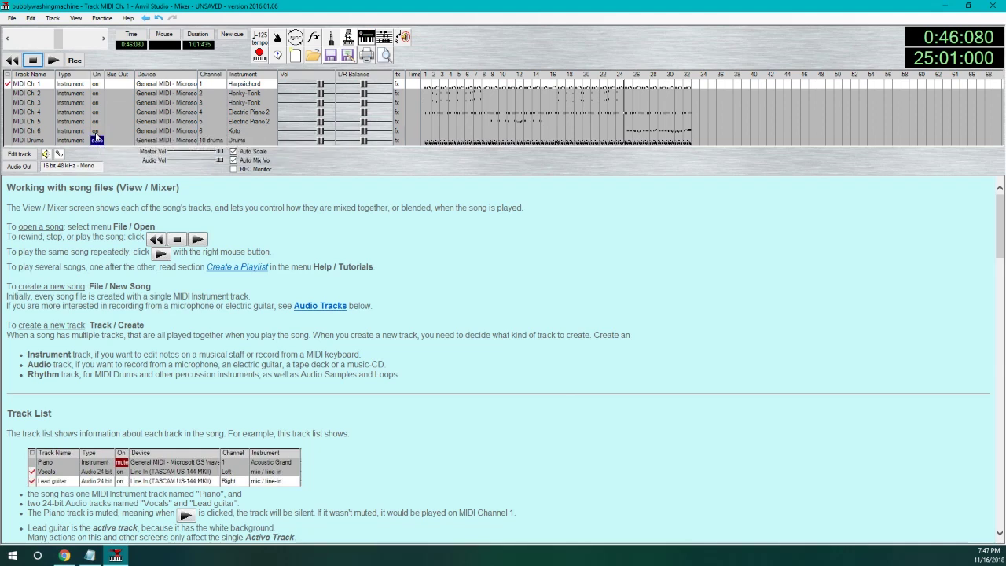
click(96, 130)
Step: Audition MIDI Ch. 6, then change its instrument from Koto to 8 - Clav per the SM64 instrument list
click(53, 61)
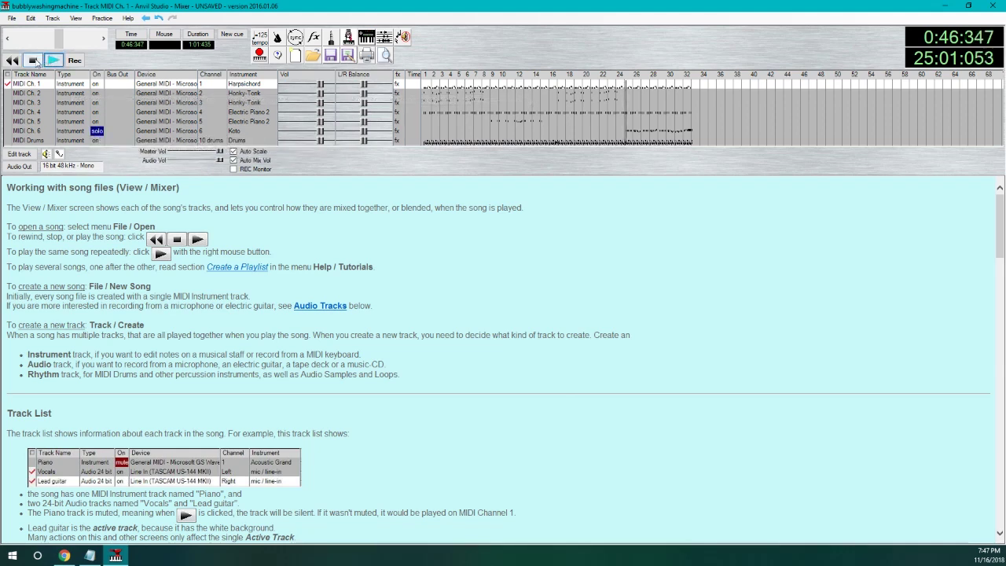
click(33, 61)
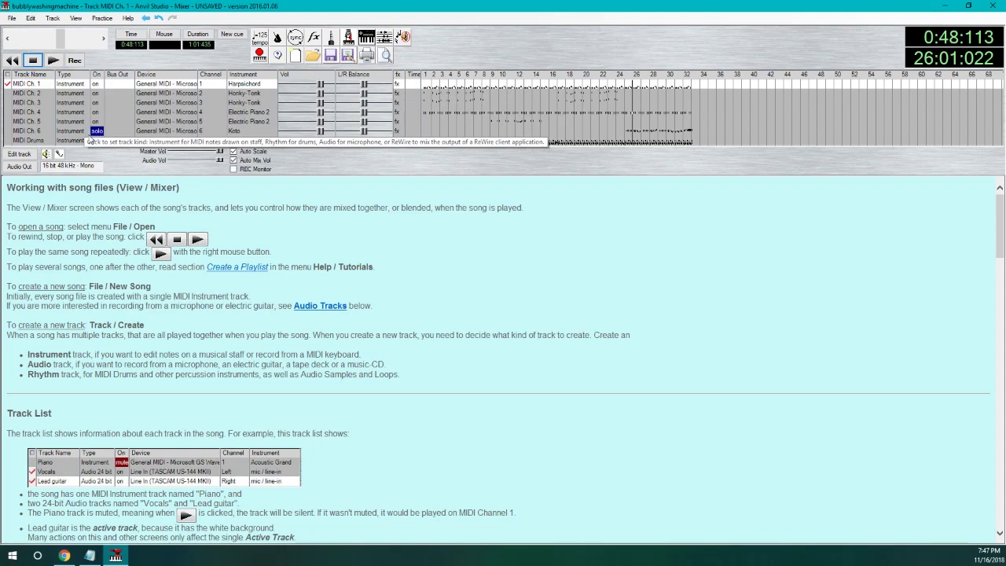
click(235, 130)
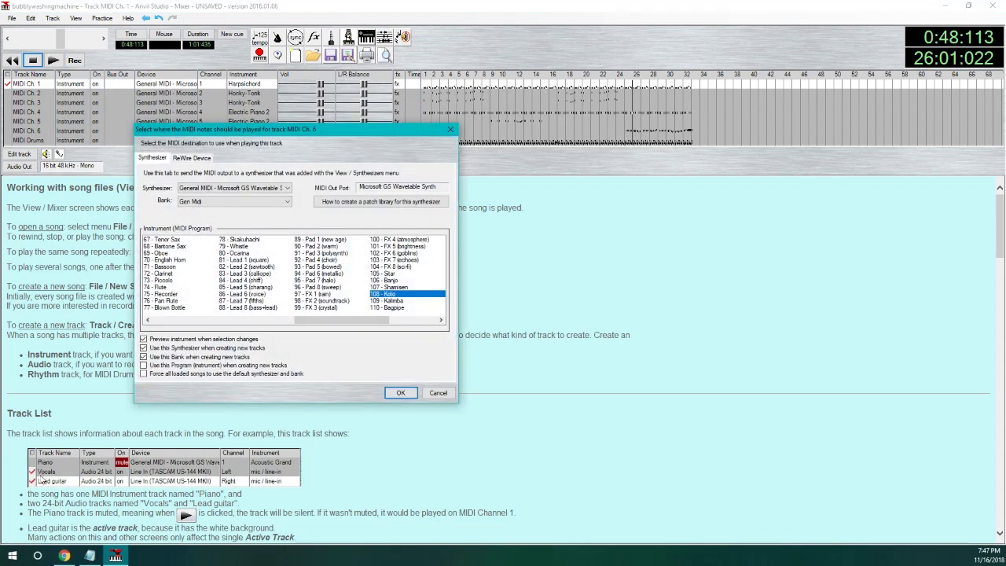
click(65, 556)
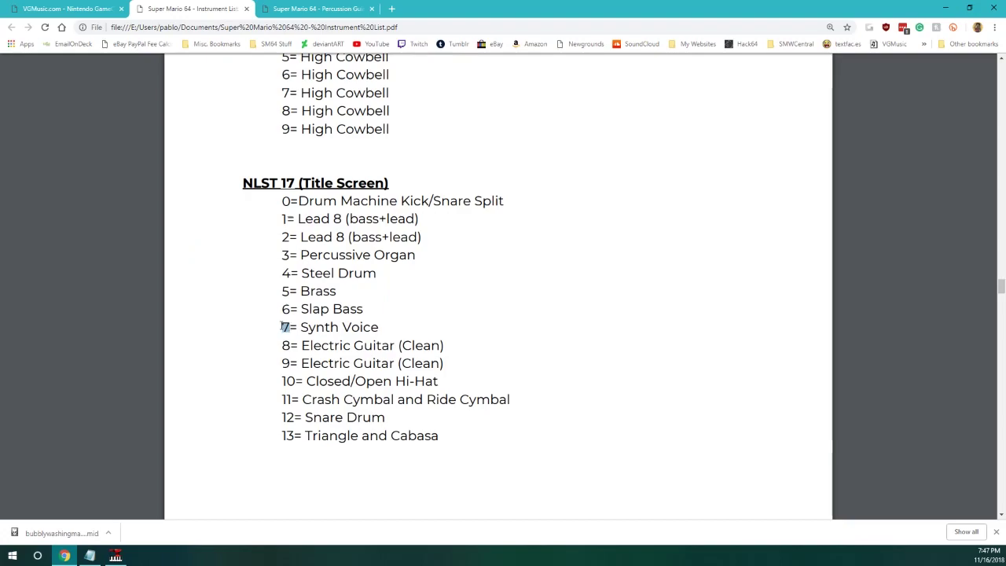
click(115, 556)
drag(308, 319, 167, 320)
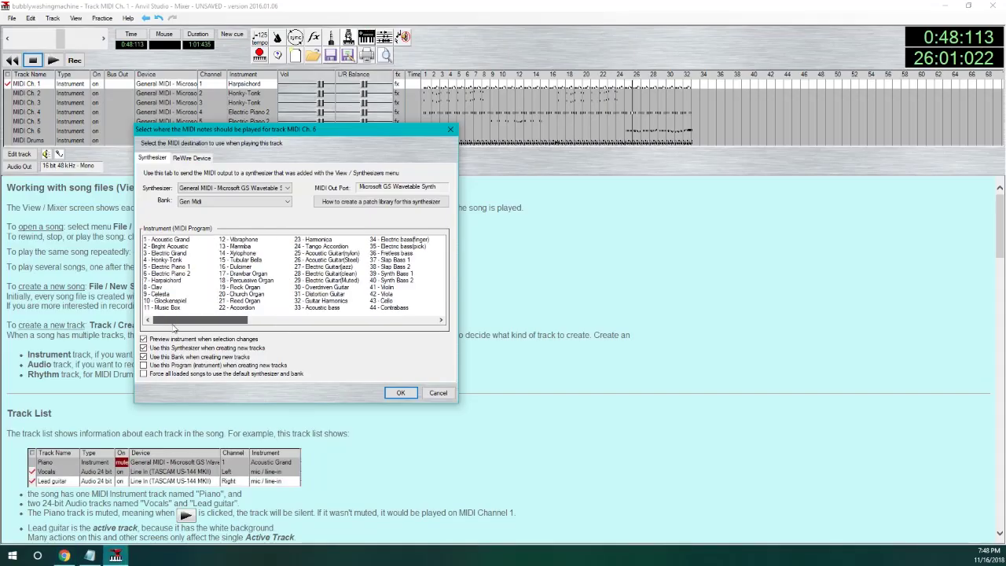
click(153, 287)
click(400, 392)
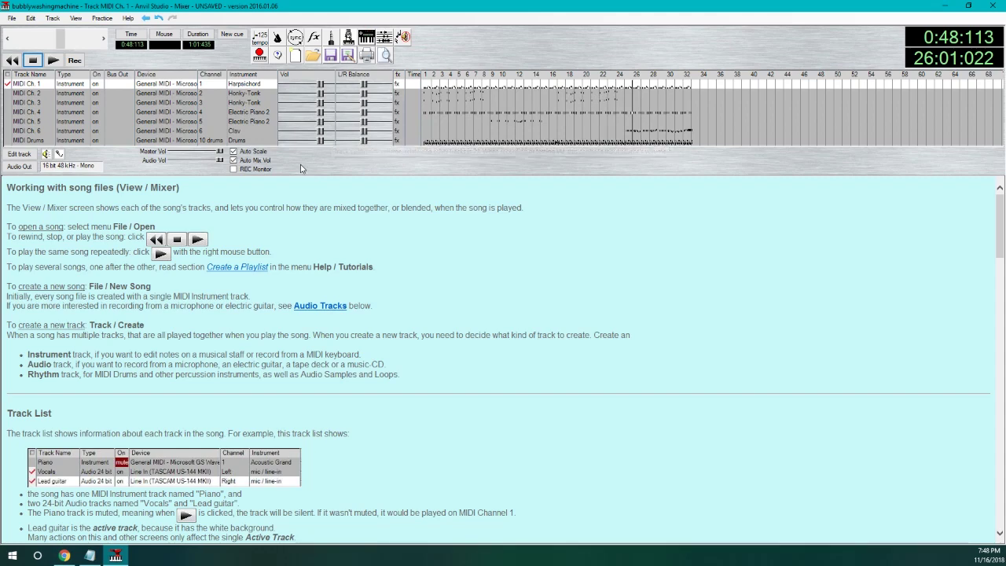
Step: Change the MIDI Drums track's type to Rhythm
click(44, 142)
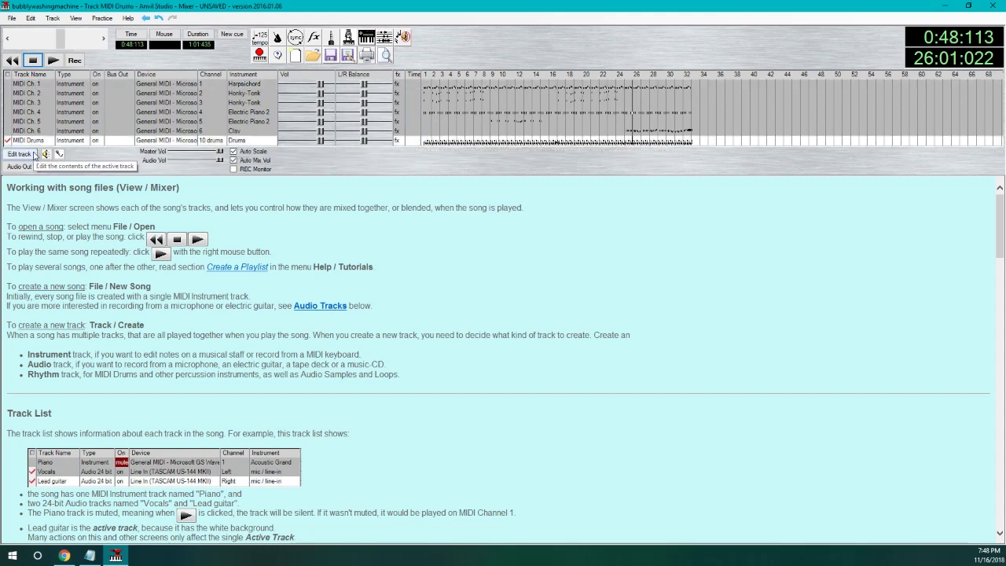
click(34, 155)
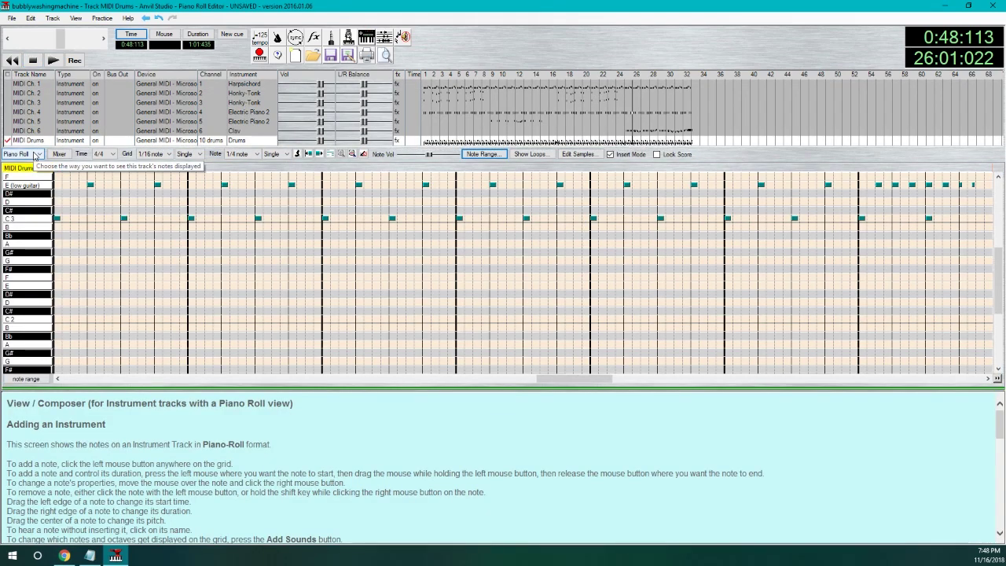
click(69, 142)
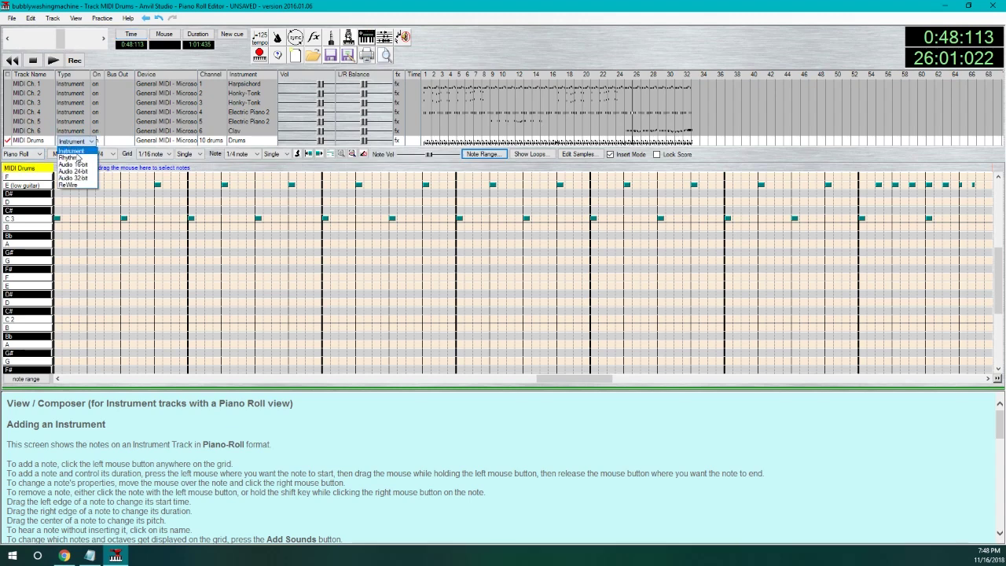
click(71, 158)
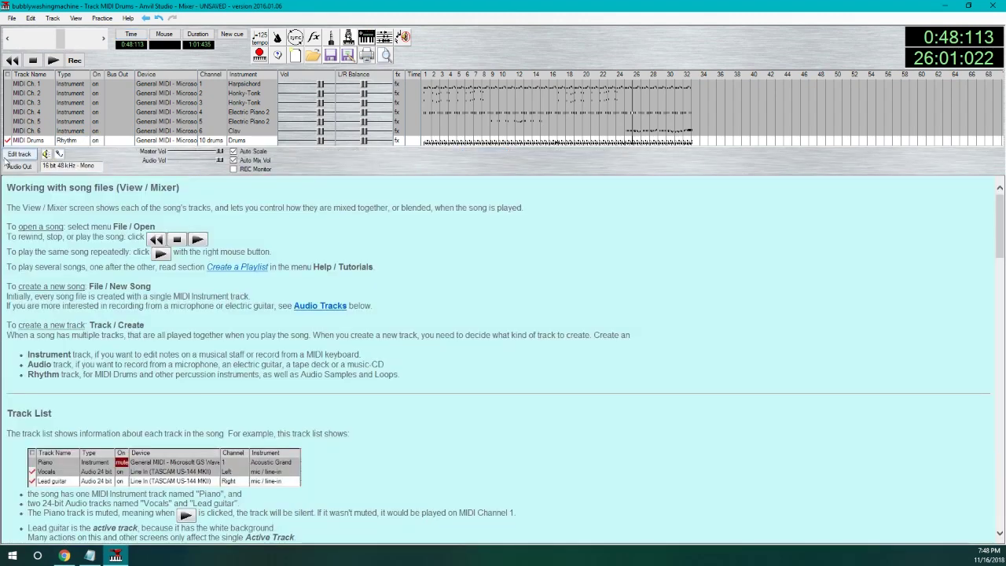
Step: Open the MIDI Drums rhythm grid and audition the Closed High Hat and Crash Cymbal sounds
click(8, 155)
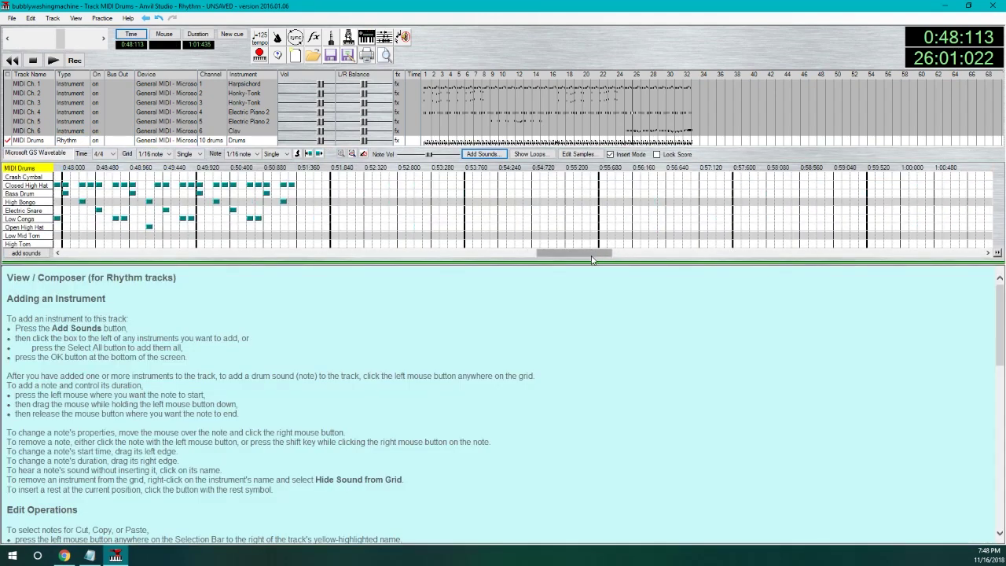
drag(593, 256, 118, 254)
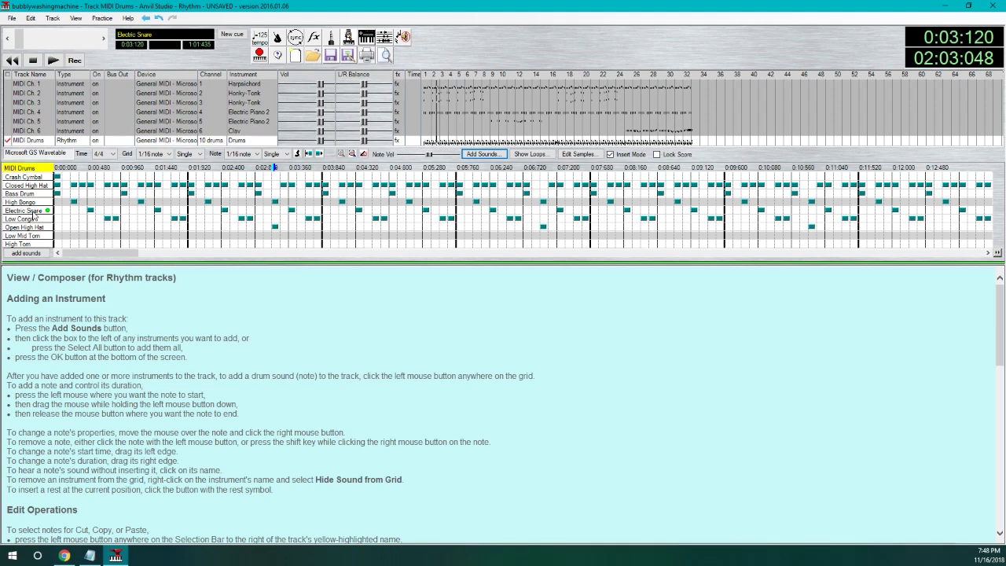
click(36, 187)
click(38, 179)
Step: Rename the MIDI Drums track to 'General Percussion'
double_click(31, 140)
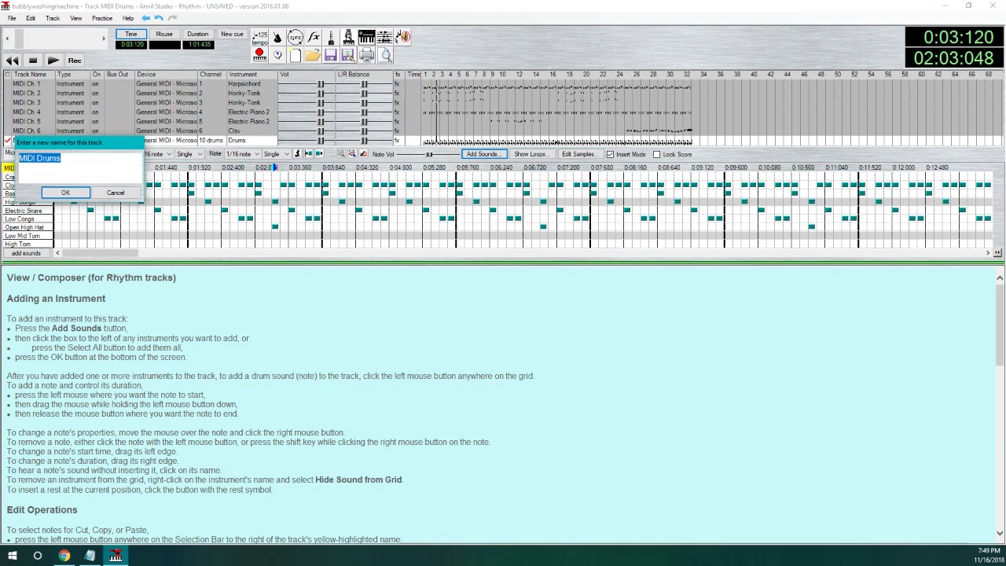
text(General Percussion)
key(Return)
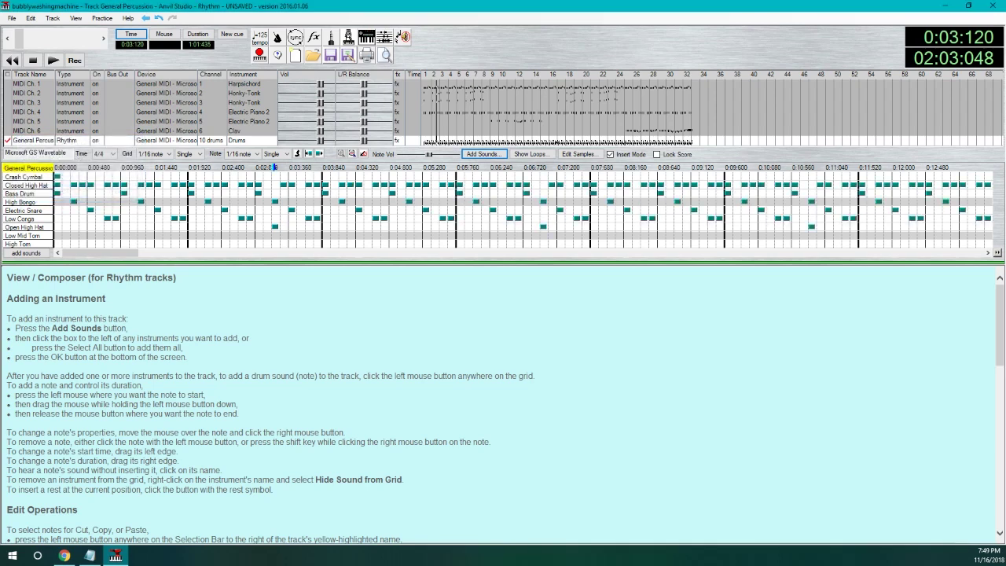
Step: Clone the drum track twice, naming the copies 'Snare' and 'Hi-Hats'
right_click(44, 146)
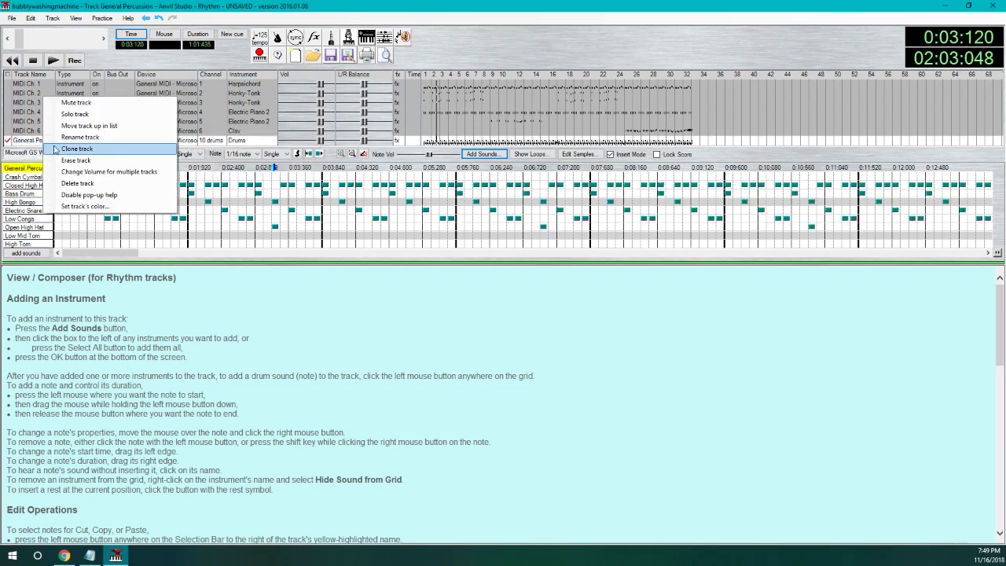
click(48, 149)
double_click(35, 149)
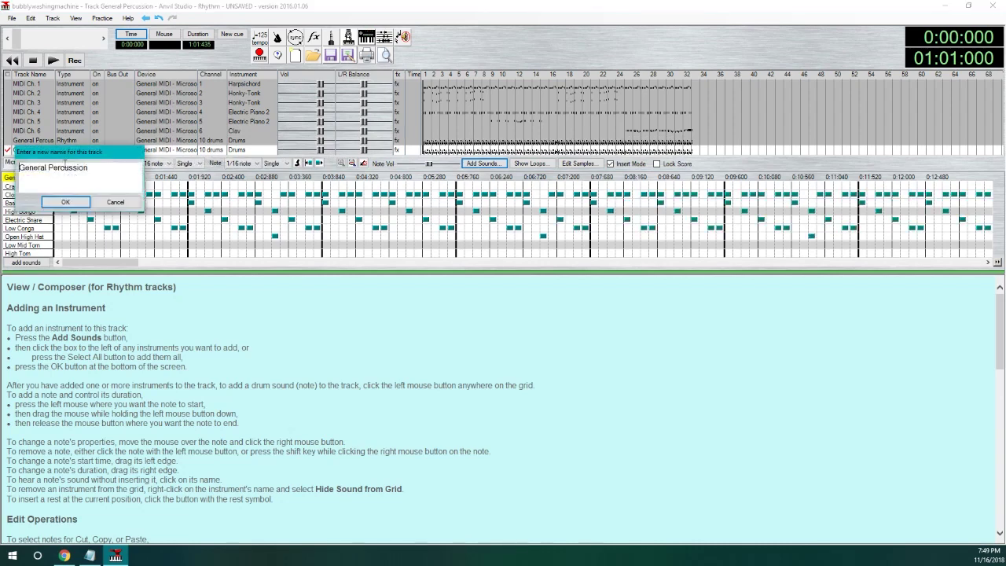
text(Snare)
key(Return)
right_click(47, 147)
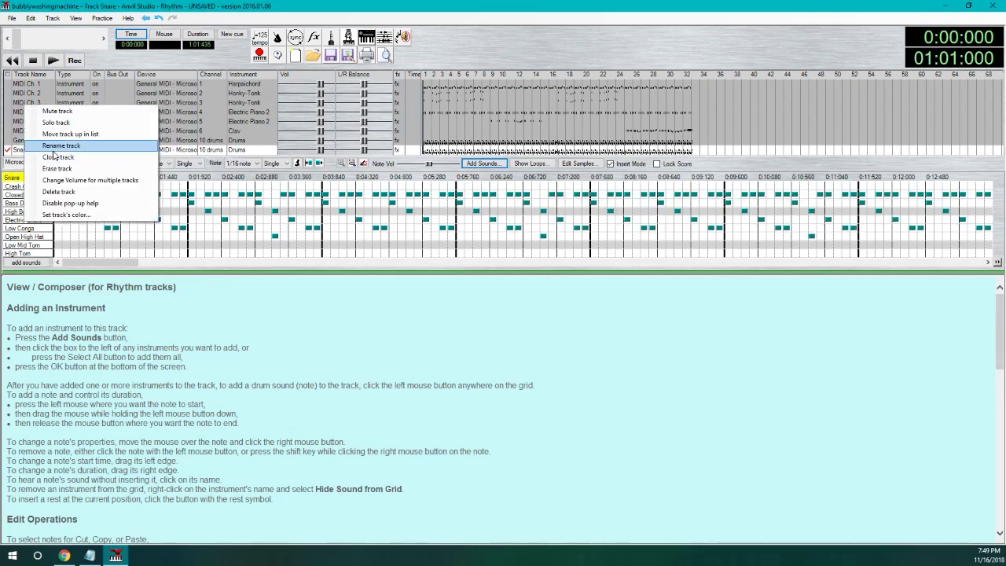
click(56, 157)
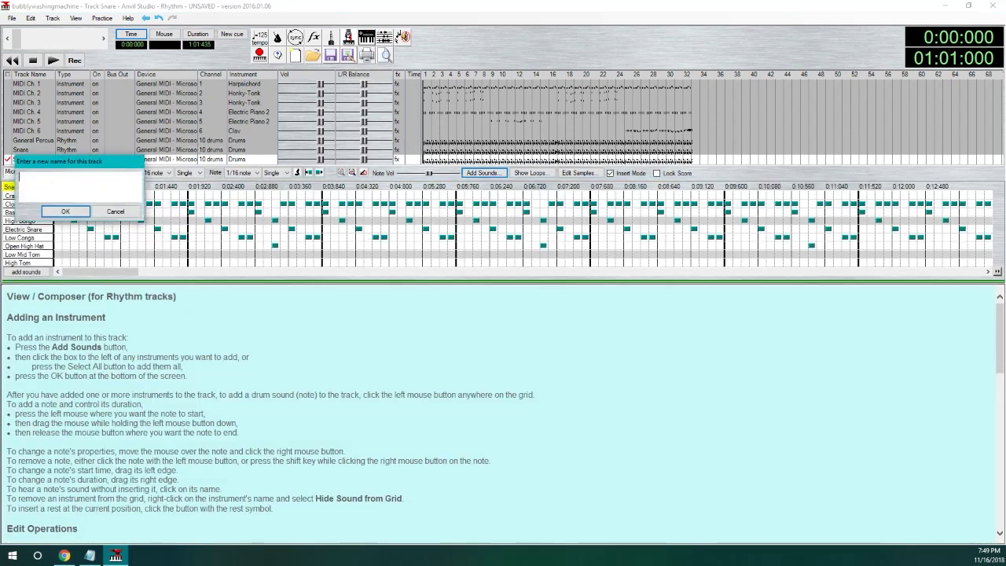
text(Hi-Hats)
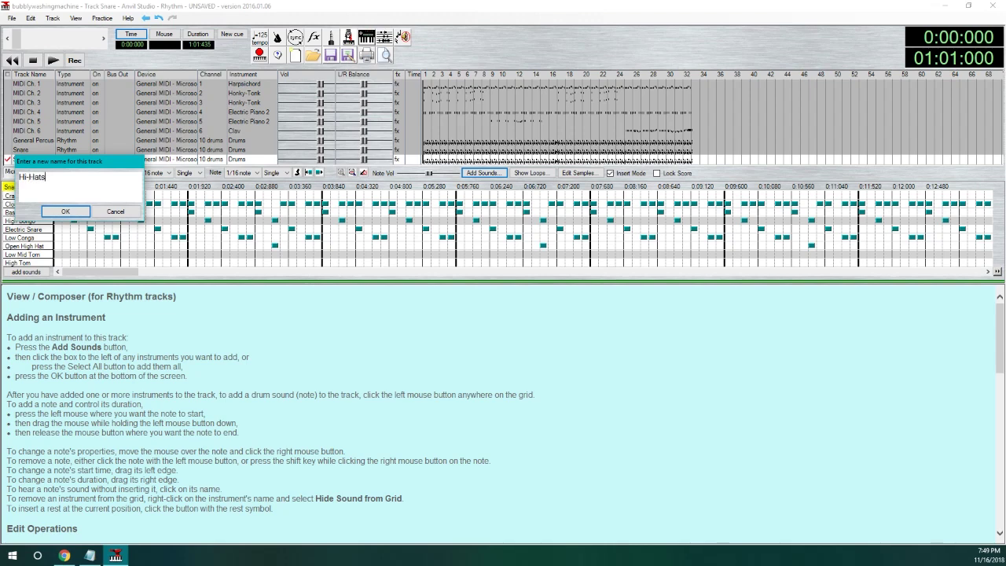
key(Return)
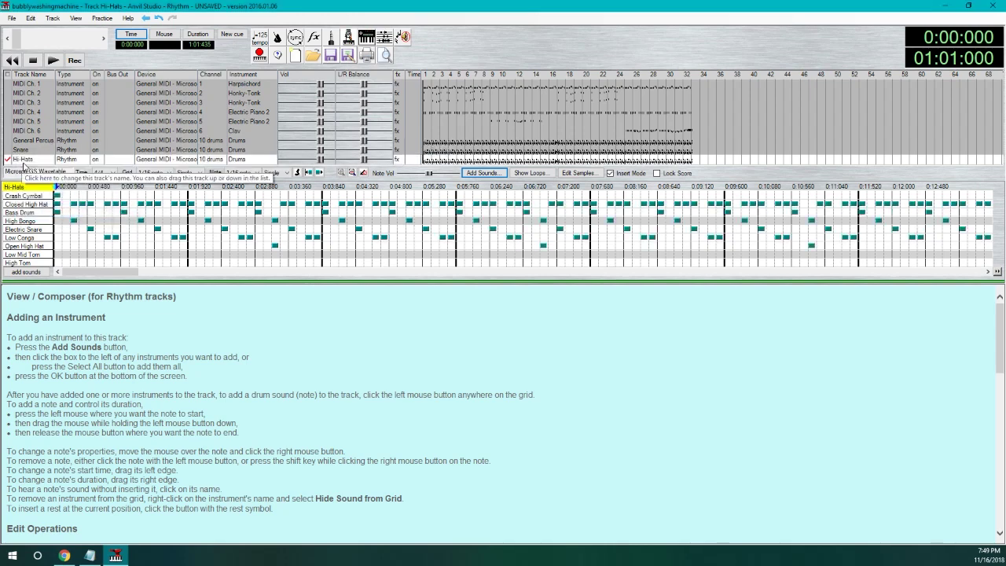
Step: Clone Hi-Hats as 'Crash Cymbal', then reselect General Percussion
right_click(24, 165)
click(55, 124)
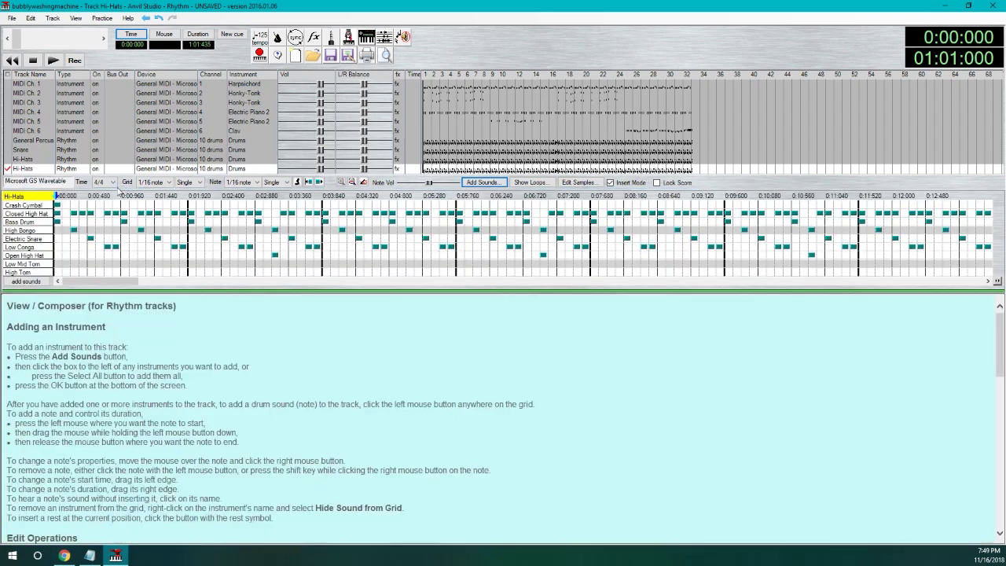
right_click(24, 168)
click(24, 201)
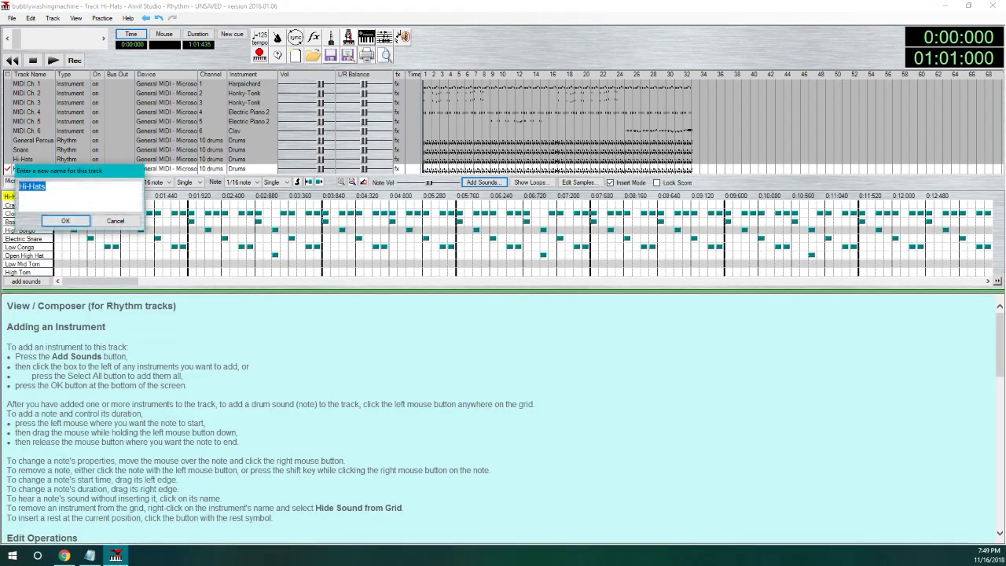
text(Crash Cymbal)
key(Return)
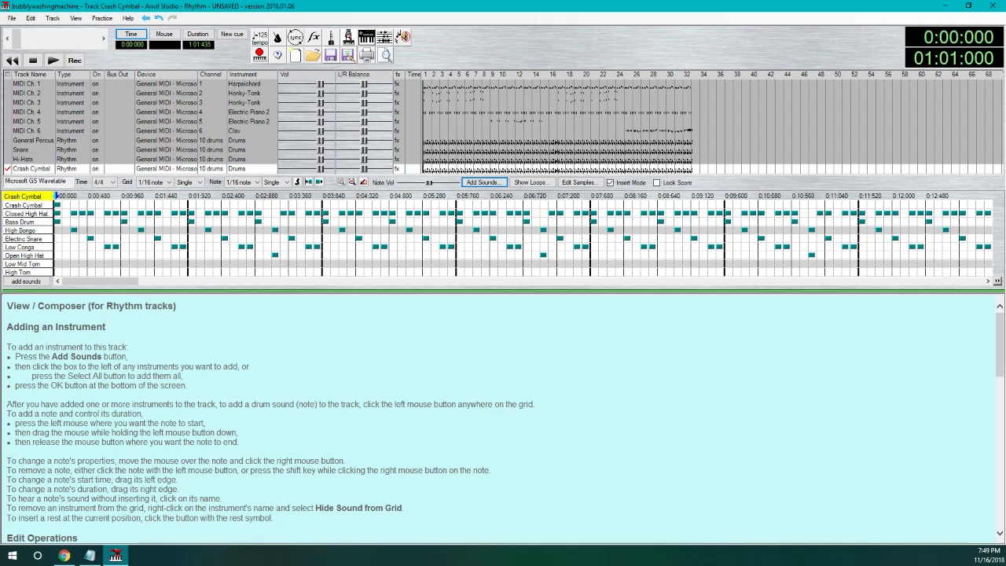
click(44, 141)
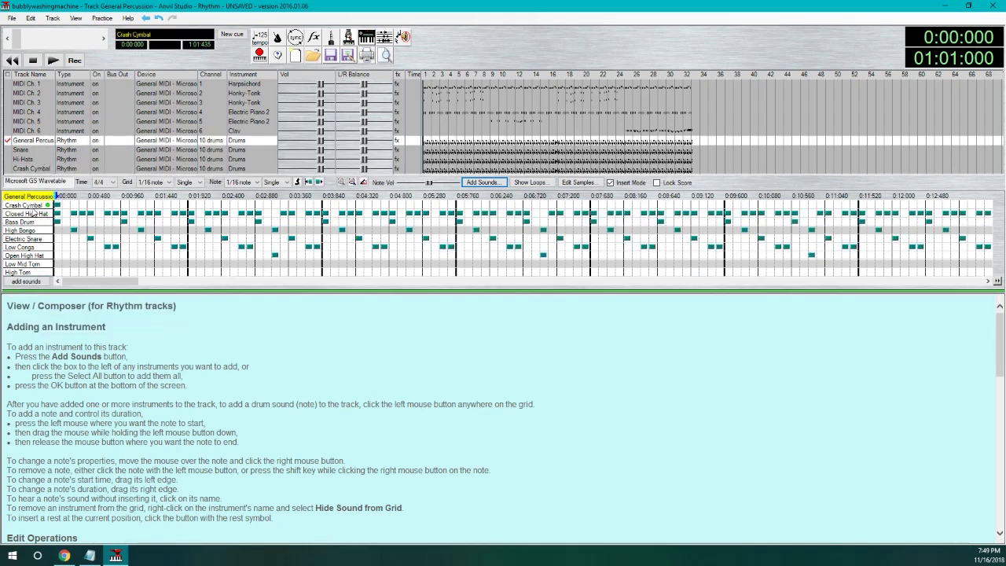
Step: Delete all Crash Cymbal and Closed High Hat notes from General Percussion
right_click(35, 213)
click(86, 214)
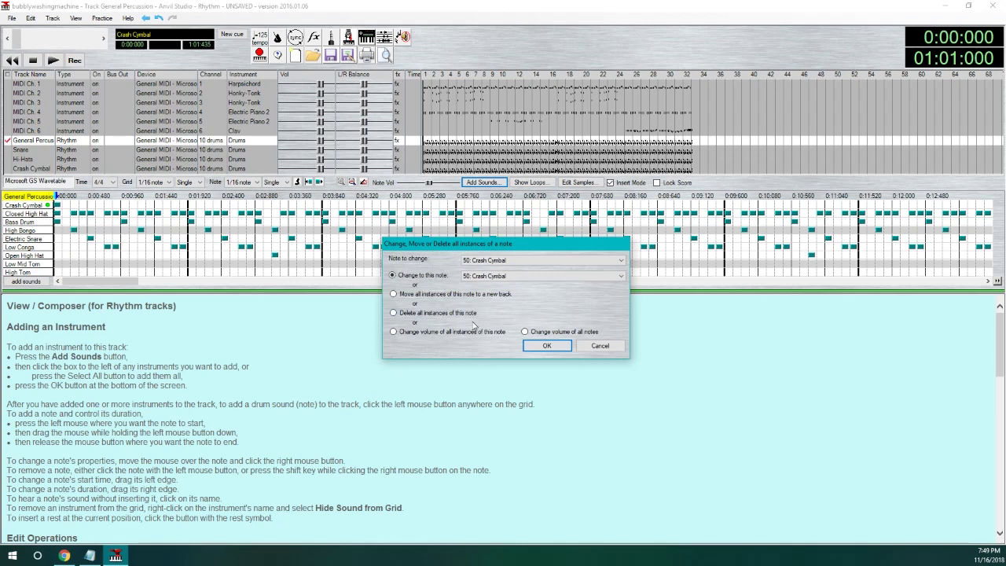
click(458, 314)
click(546, 346)
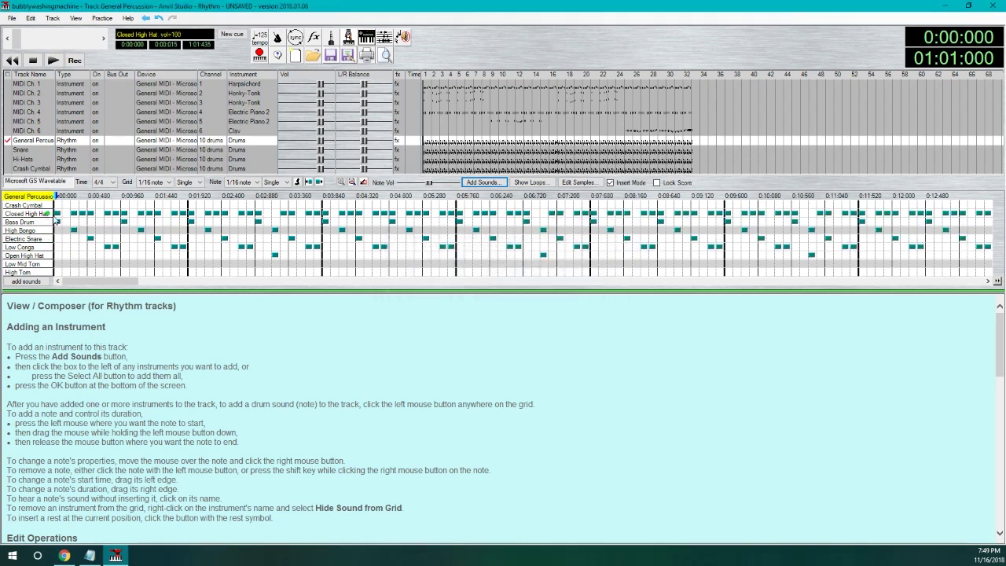
right_click(47, 219)
click(87, 231)
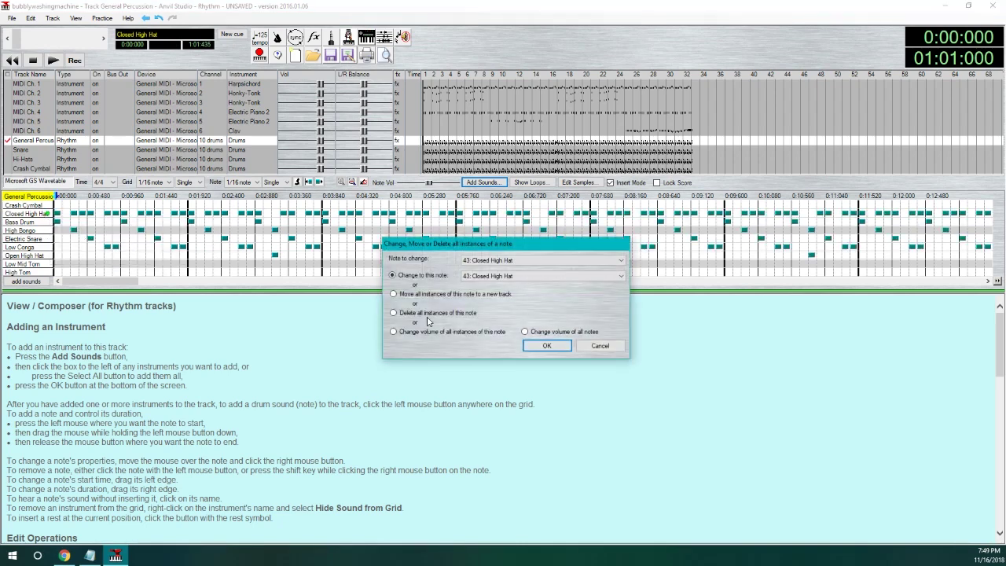
click(440, 314)
click(546, 346)
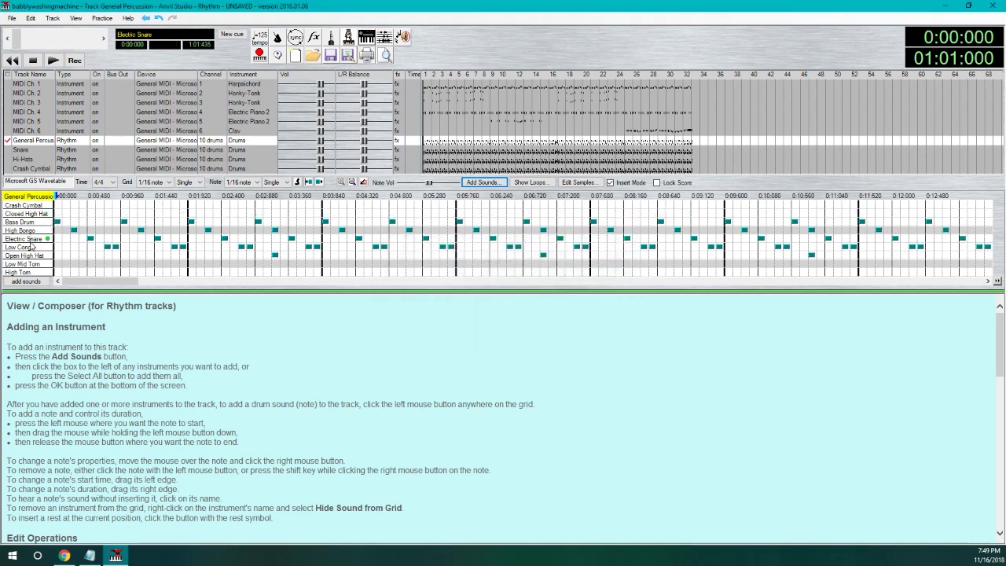
Step: Delete all Electric Snare and Open High Hat notes from General Percussion
right_click(32, 238)
click(71, 252)
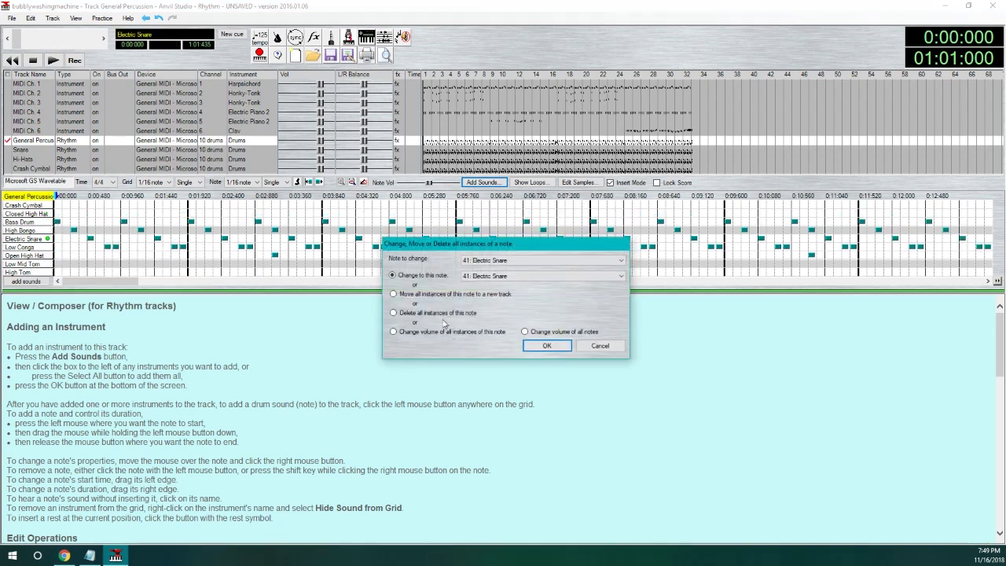
click(440, 313)
click(546, 345)
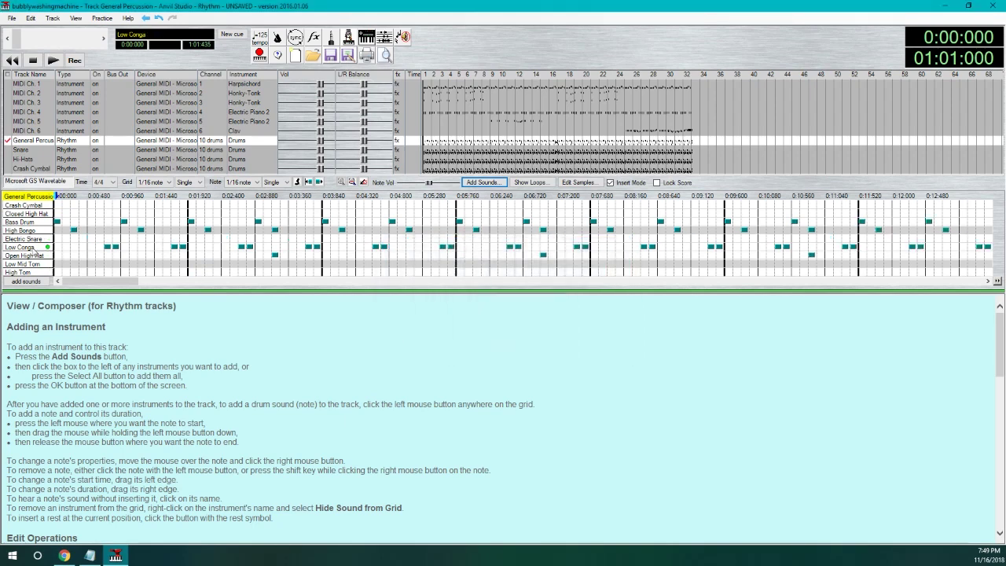
right_click(40, 255)
click(71, 268)
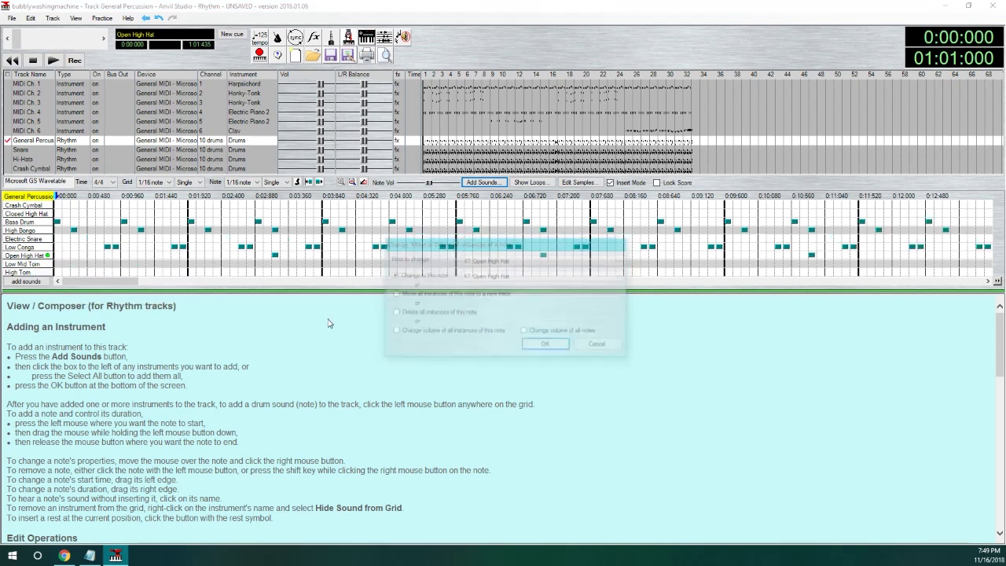
click(431, 313)
click(546, 346)
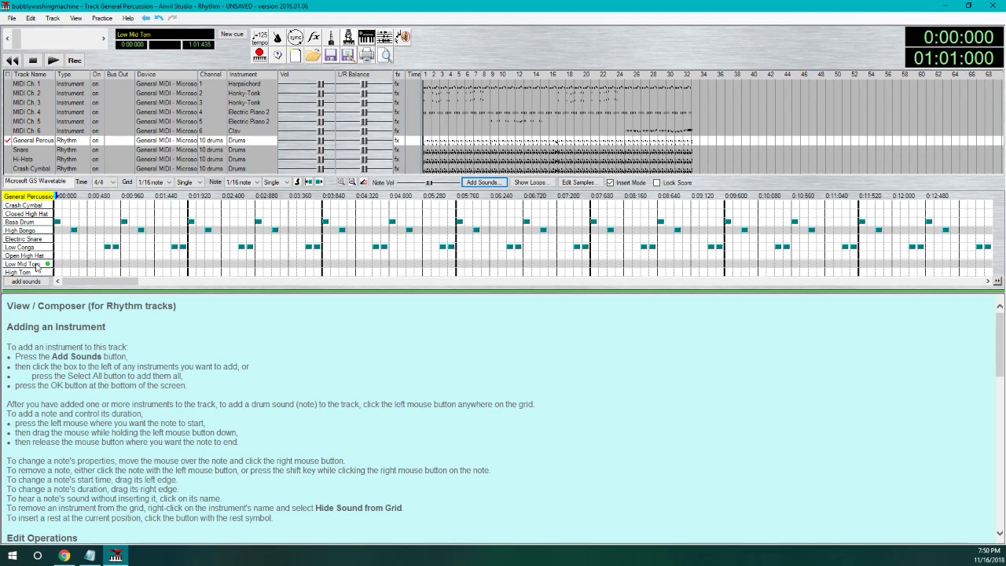
Step: Audition the High Tom and High Bongo sounds, then move to the Snare track's pattern
click(36, 273)
mouse_move(92, 290)
mouse_down()
mouse_move(221, 290)
mouse_move(86, 290)
mouse_up()
click(38, 231)
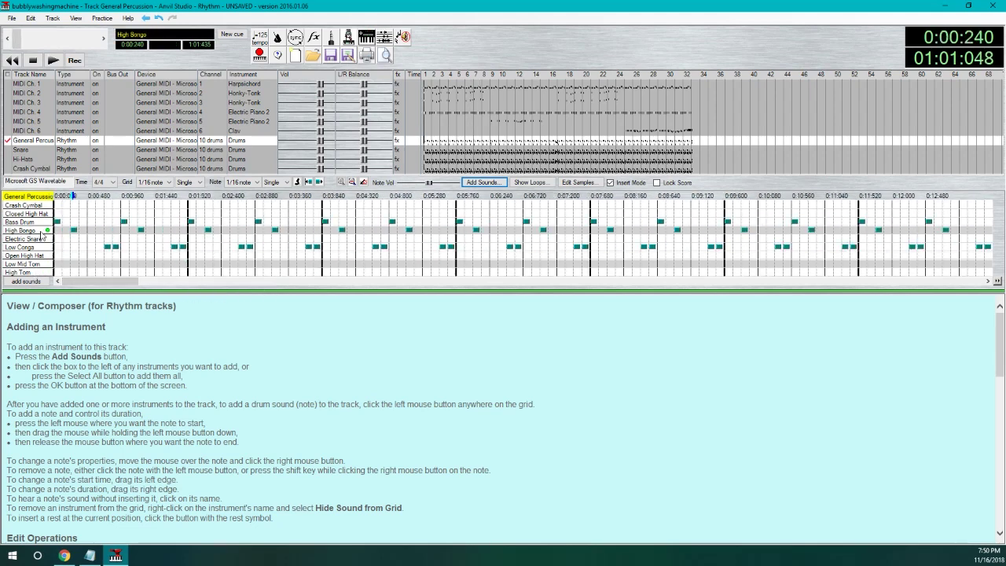
key(Down)
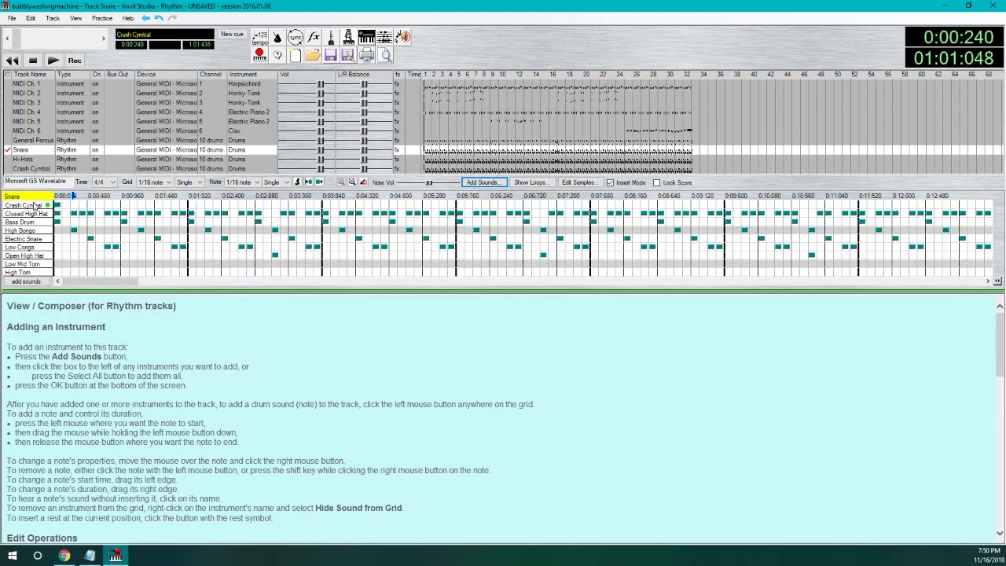
Step: Delete all Crash Cymbal, Closed High Hat and Bass Drum notes from the Snare track
right_click(34, 203)
click(47, 218)
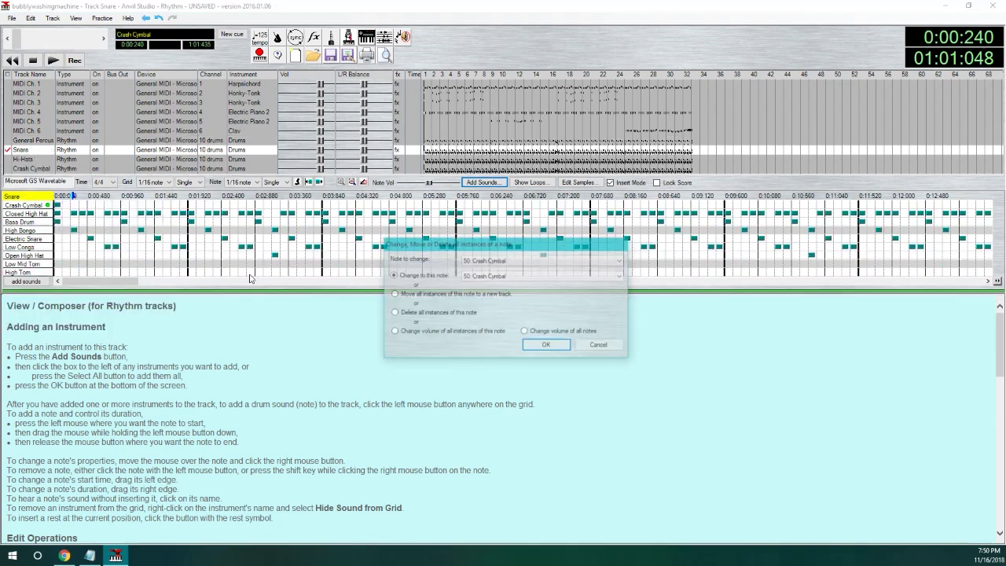
click(543, 344)
right_click(21, 214)
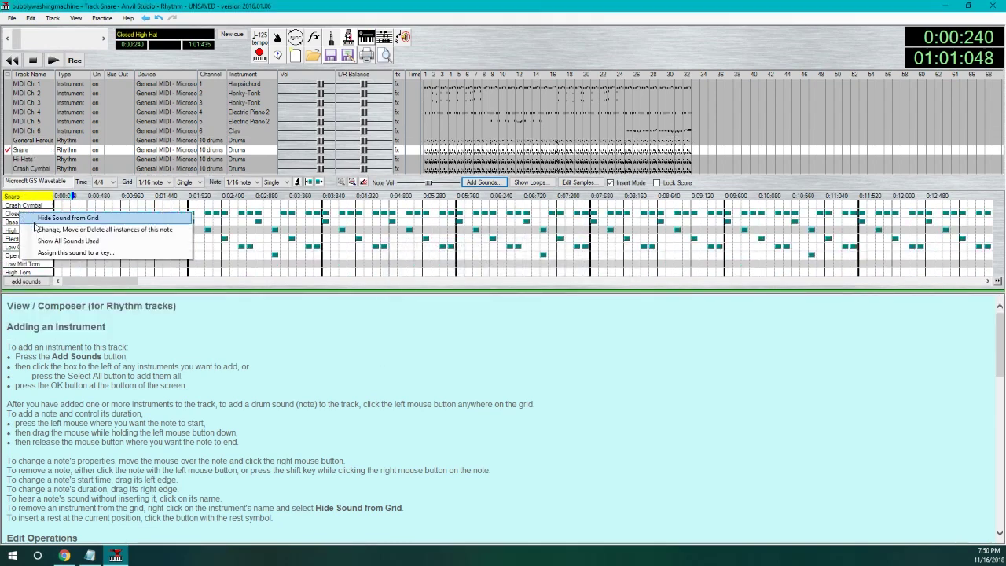
click(47, 229)
click(394, 312)
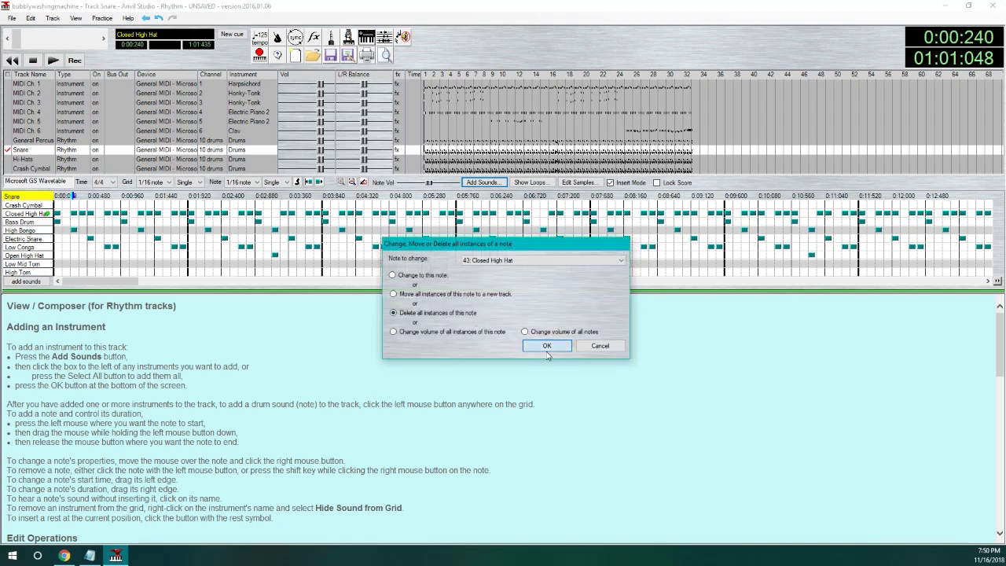
click(546, 350)
right_click(21, 222)
click(47, 236)
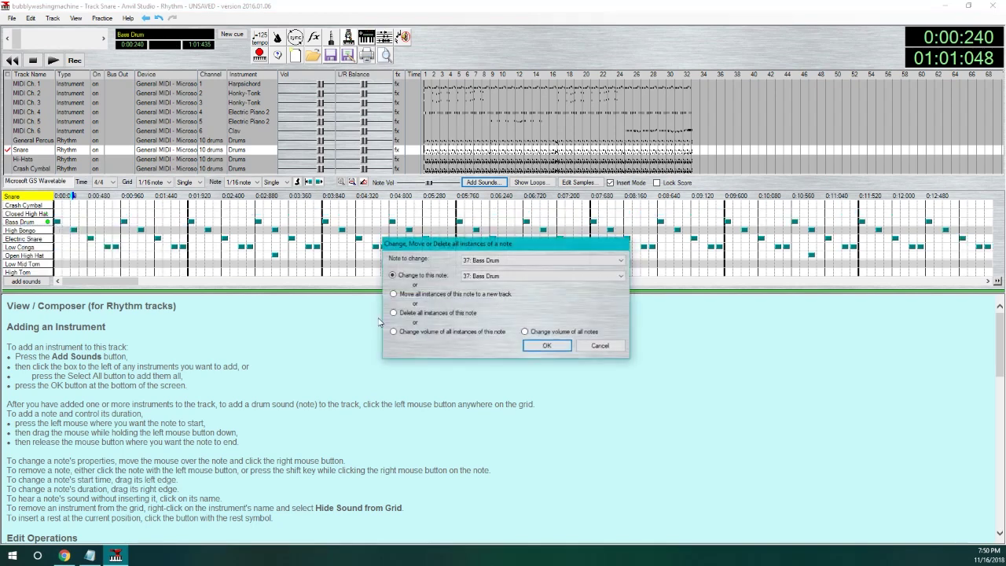
click(454, 315)
click(534, 344)
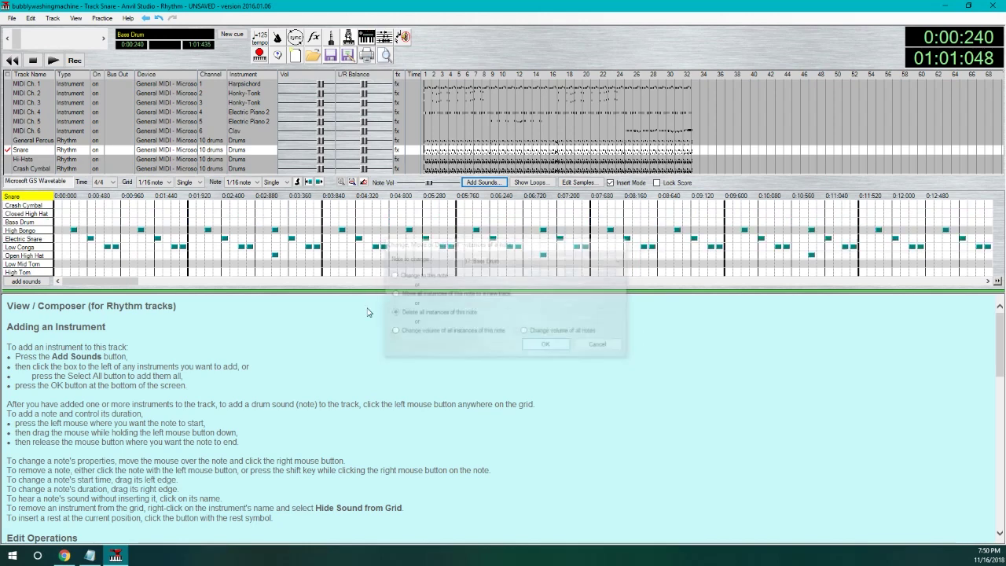
Step: Delete all High Bongo, Low Conga and Open High Hat notes from the Snare track
right_click(31, 231)
click(47, 239)
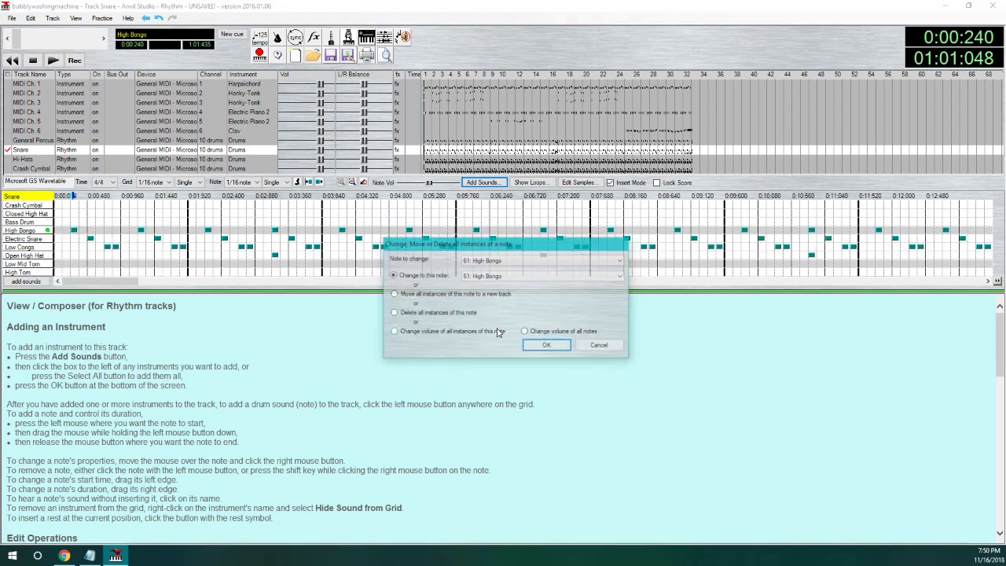
click(453, 314)
click(545, 346)
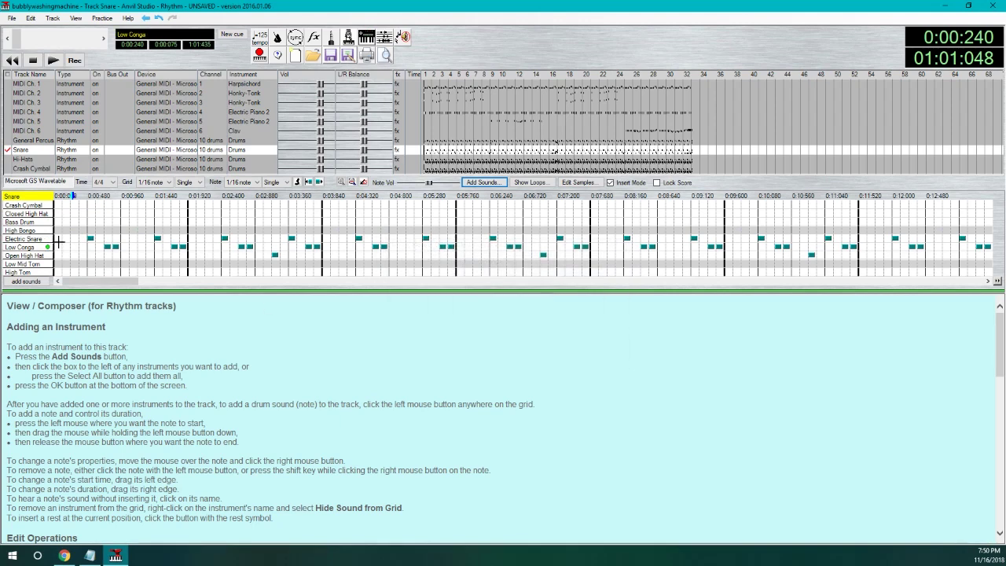
right_click(43, 249)
click(118, 264)
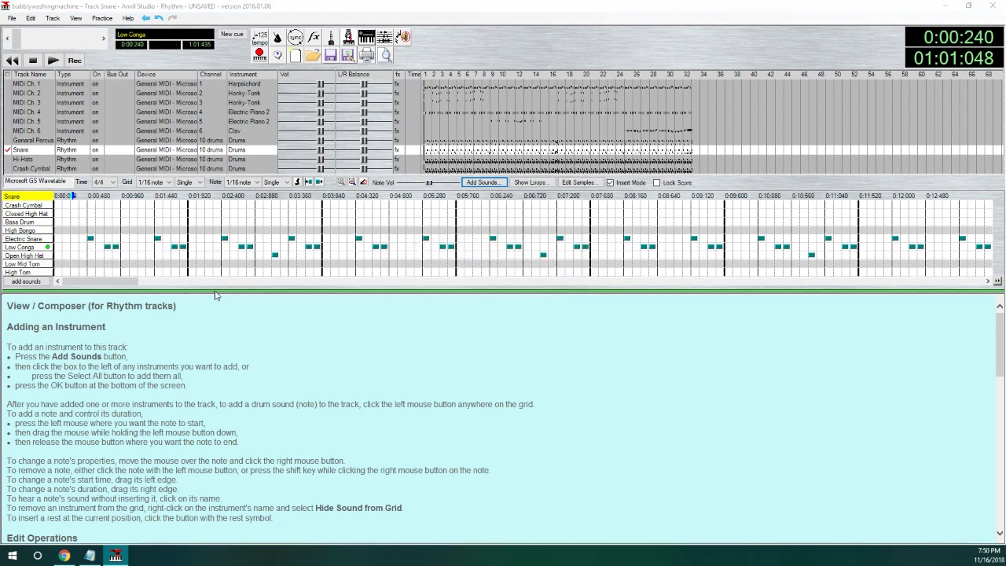
click(542, 346)
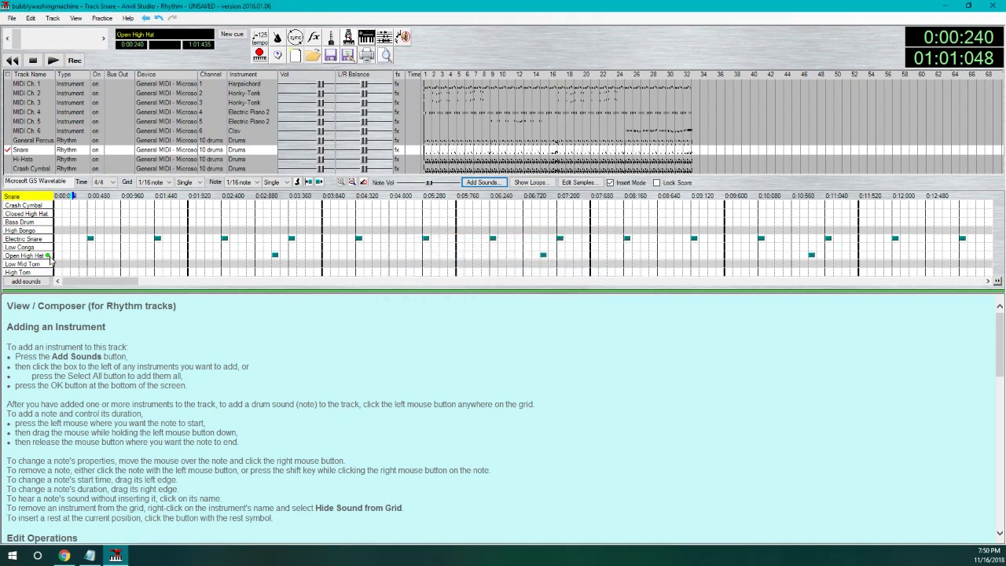
right_click(49, 258)
click(118, 273)
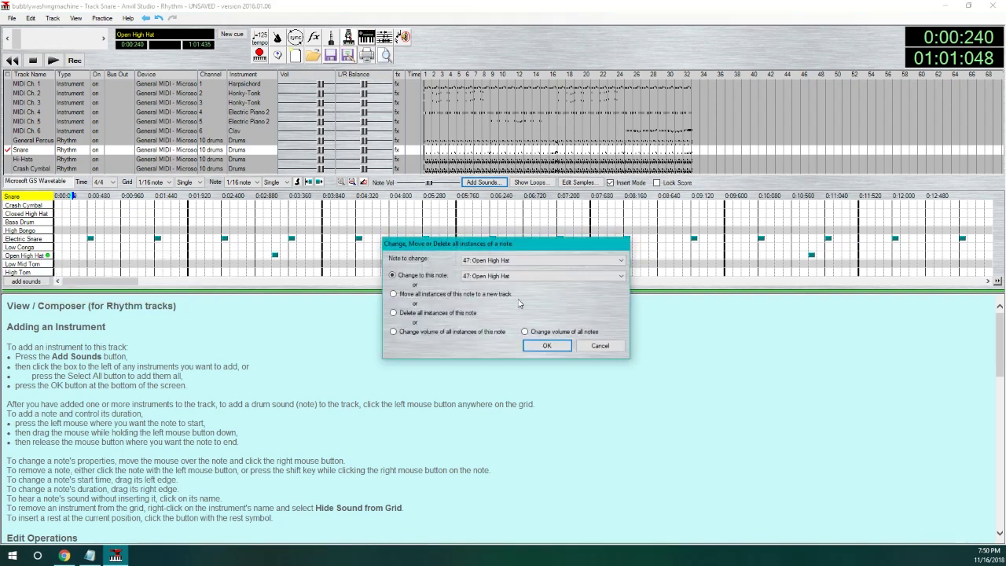
click(442, 312)
click(529, 347)
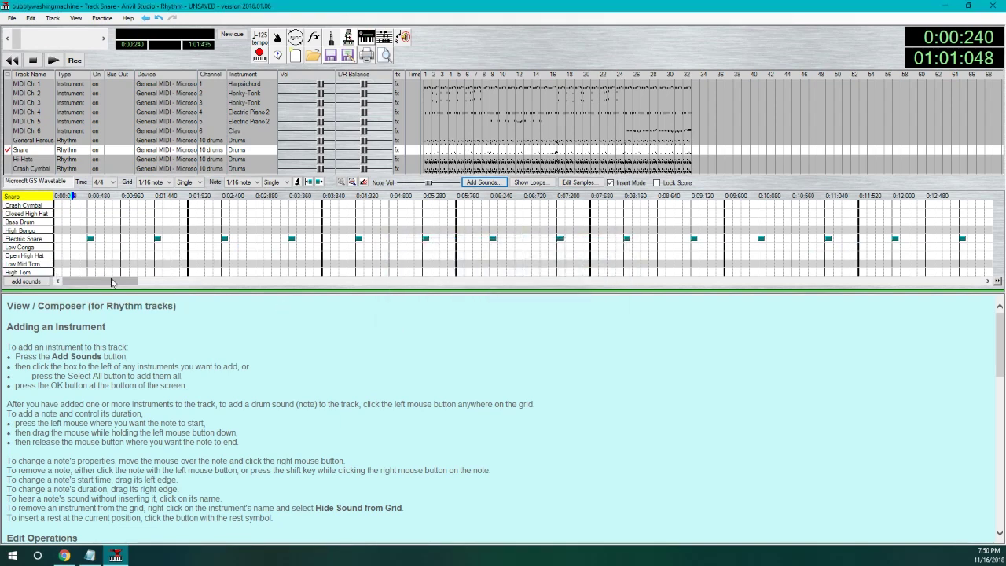
Step: Delete all Low Mid Tom and High Tom notes from the Snare track
right_click(28, 264)
click(164, 321)
click(408, 318)
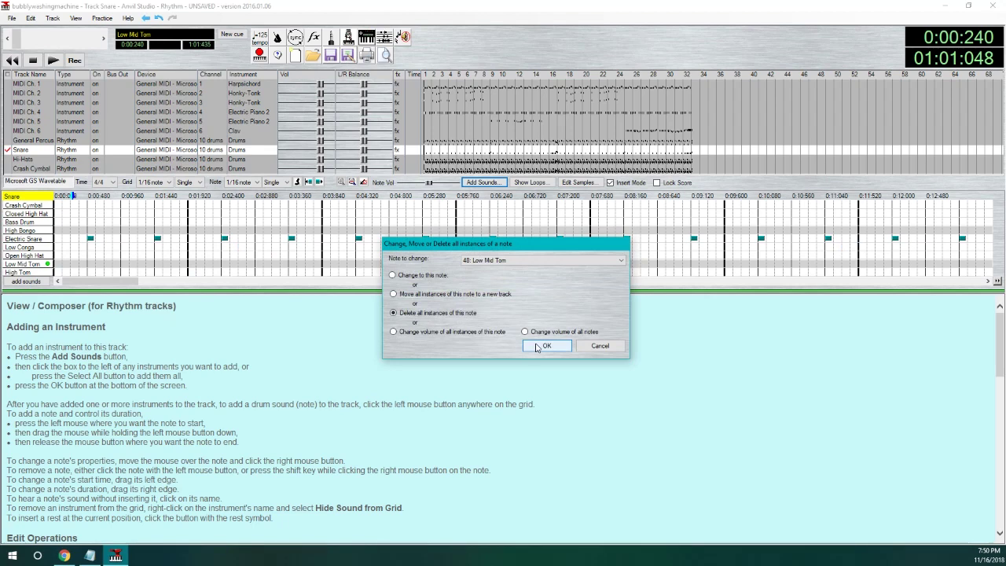
click(542, 346)
right_click(32, 273)
click(118, 288)
click(475, 322)
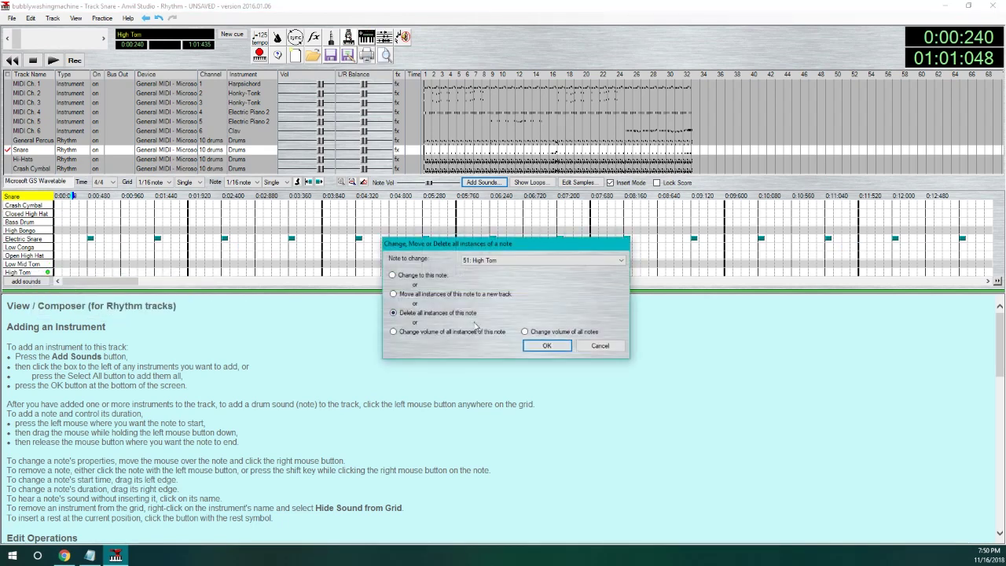
click(548, 345)
drag(123, 284, 153, 287)
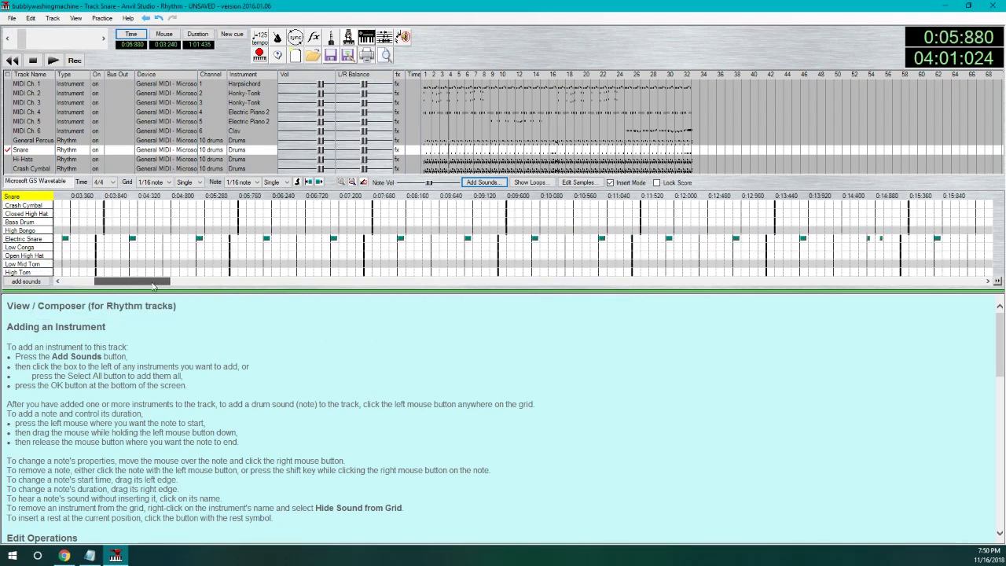
Step: On the Hi-Hats track, delete all Crash Cymbal and Bass Drum notes
click(25, 160)
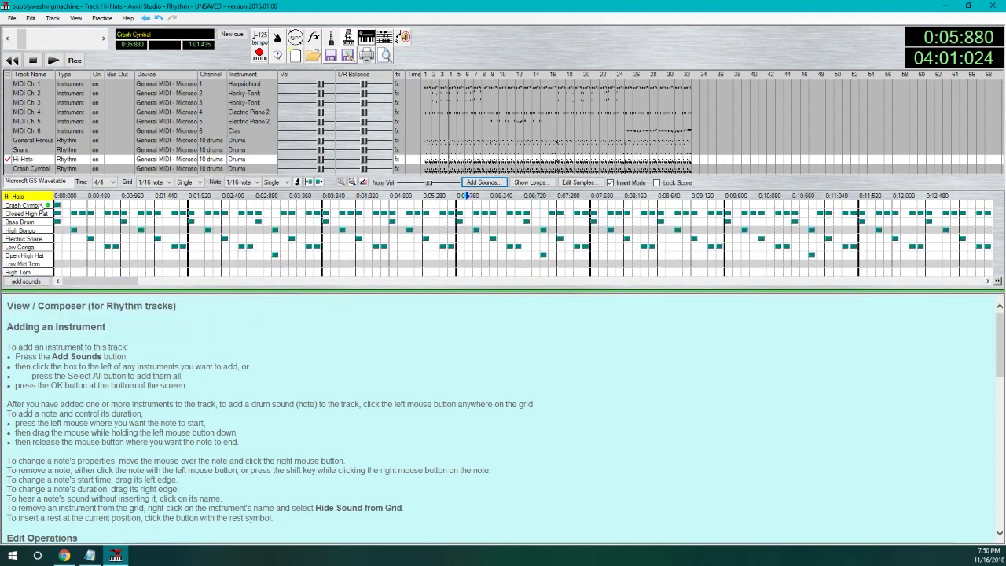
right_click(134, 246)
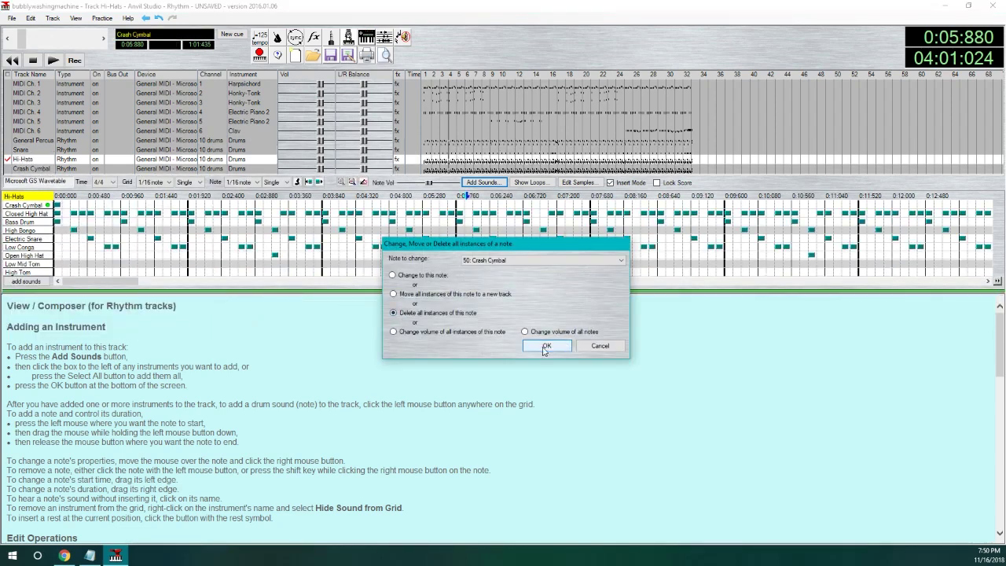
click(545, 349)
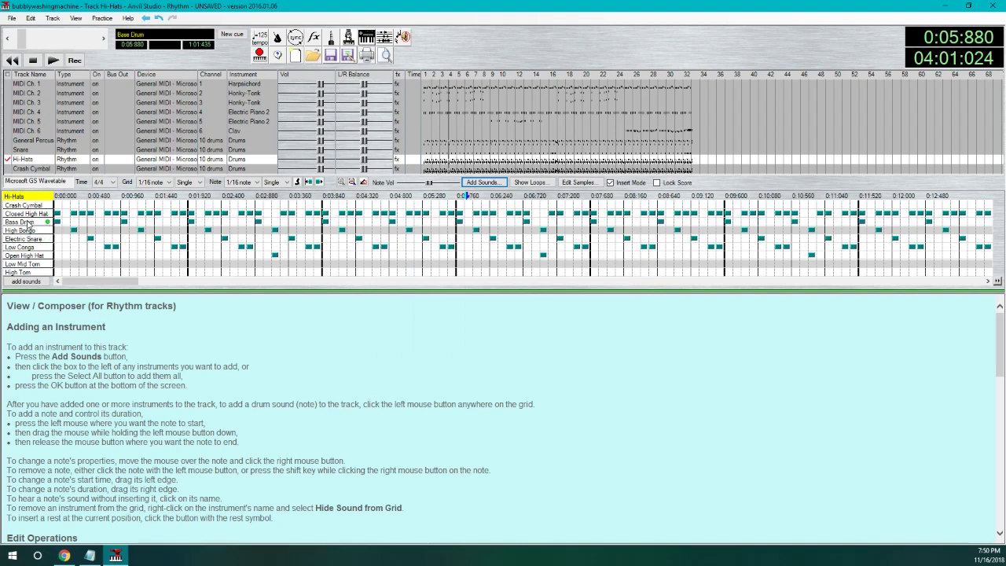
right_click(28, 224)
click(48, 238)
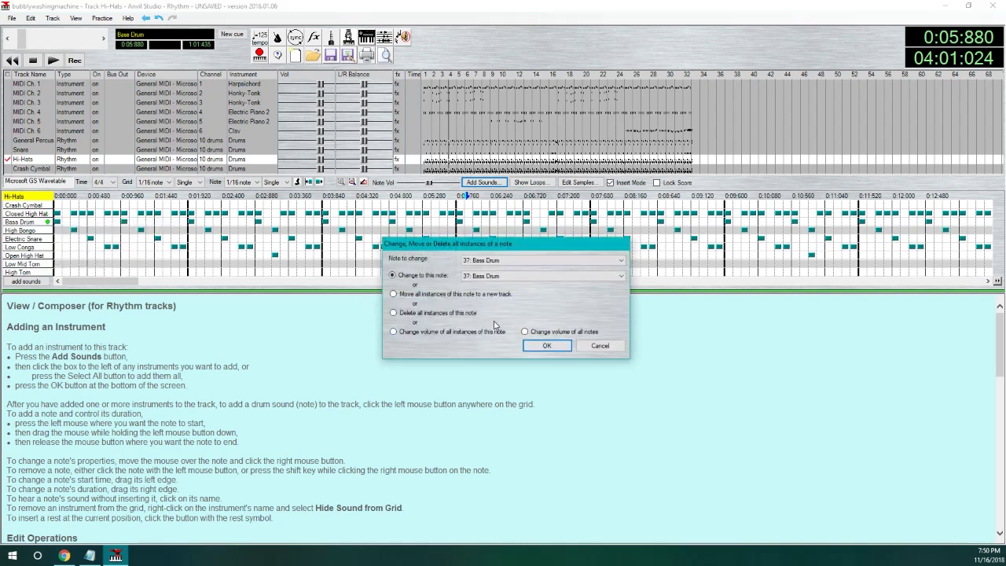
click(474, 314)
click(546, 345)
Step: Delete all High Bongo, Electric Snare and Low Conga notes from Hi-Hats
right_click(17, 232)
click(211, 257)
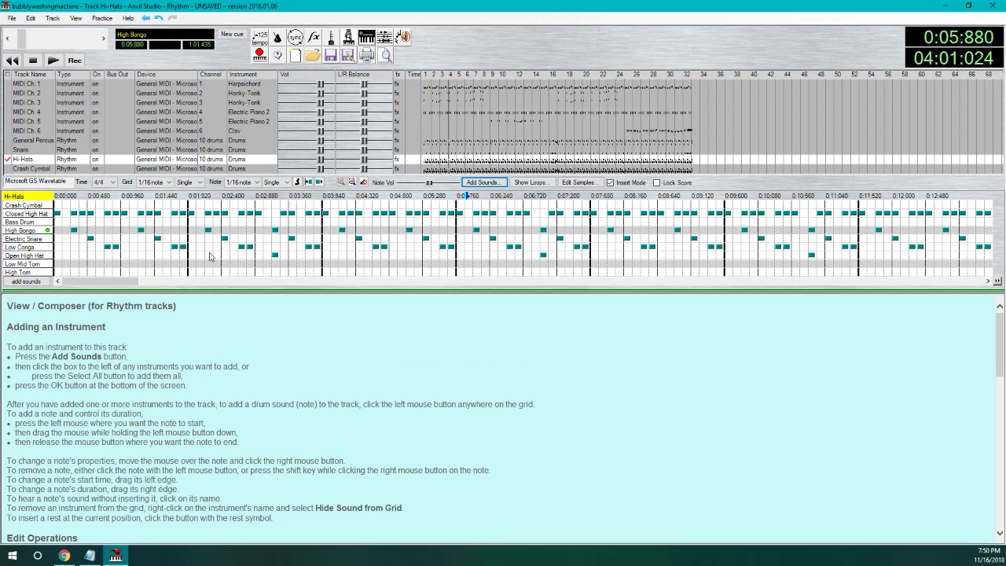
click(399, 313)
click(544, 344)
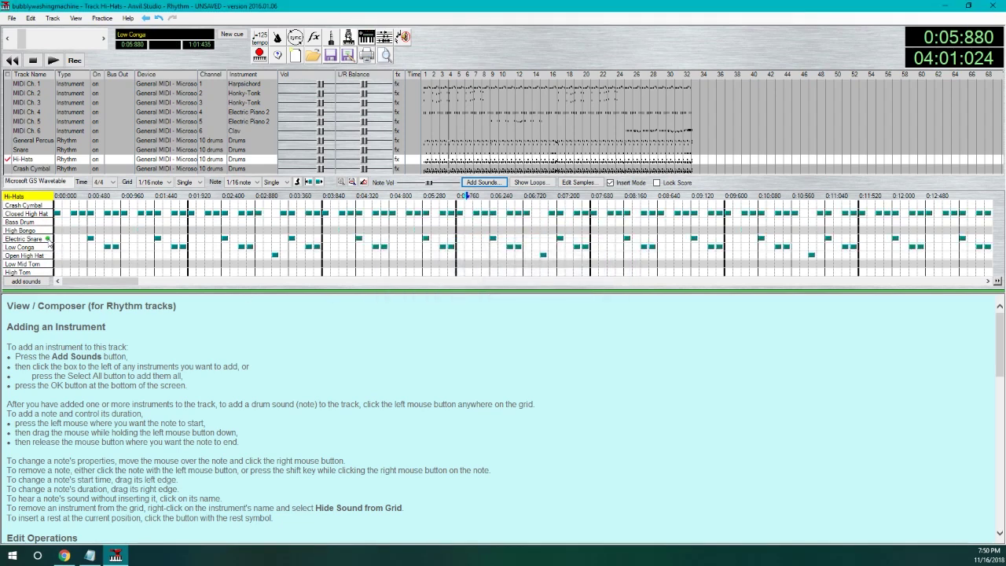
right_click(48, 238)
click(72, 253)
click(437, 315)
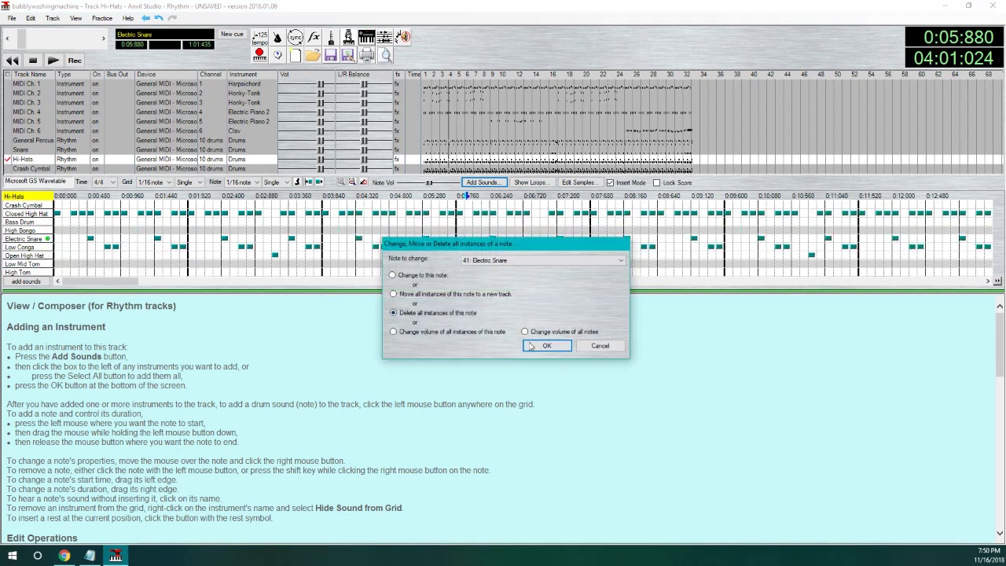
click(544, 346)
right_click(39, 246)
click(72, 263)
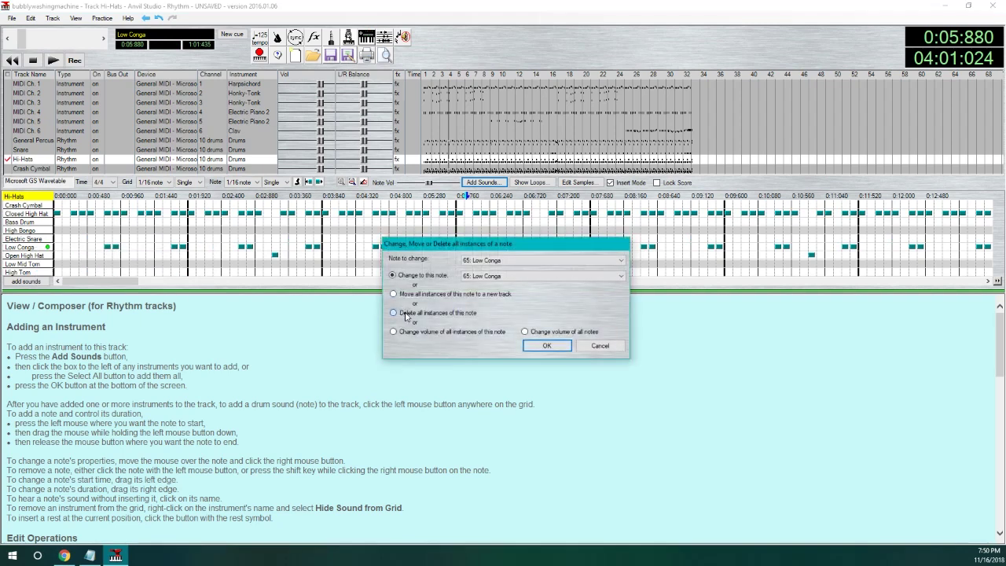
click(406, 314)
click(546, 345)
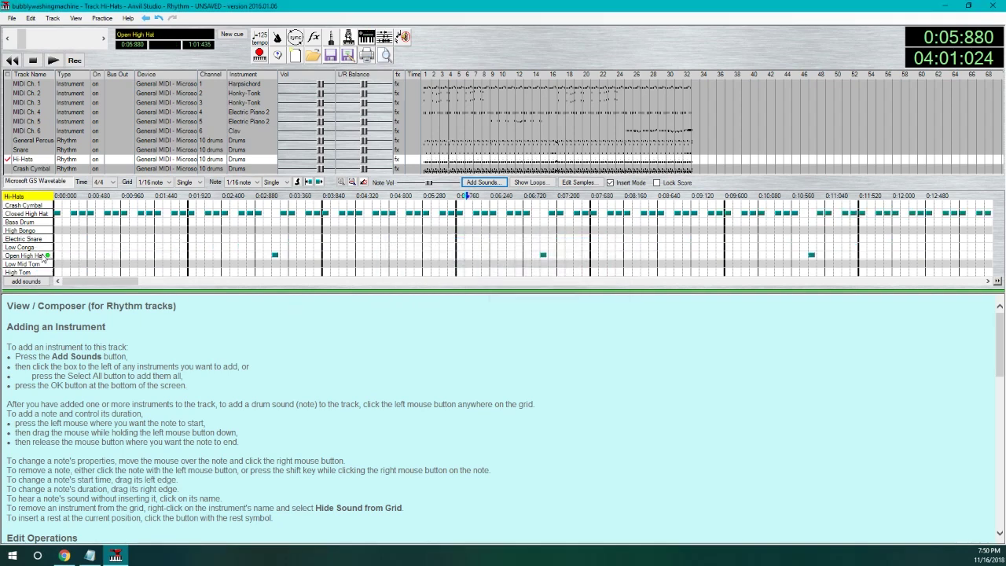
Step: Delete all Low Mid Tom and High Tom notes from Hi-Hats
right_click(44, 265)
right_click(38, 263)
click(72, 281)
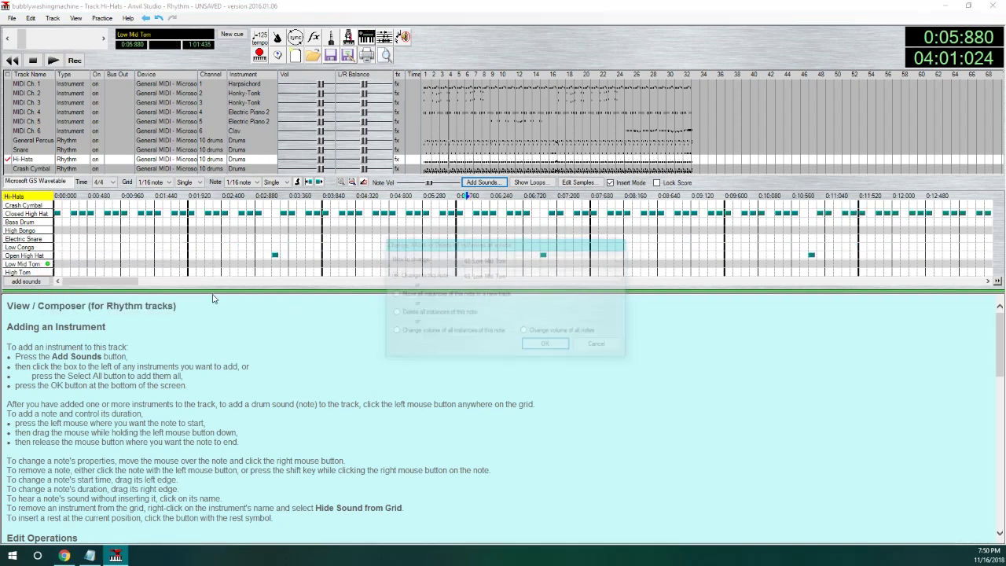
click(462, 313)
click(544, 345)
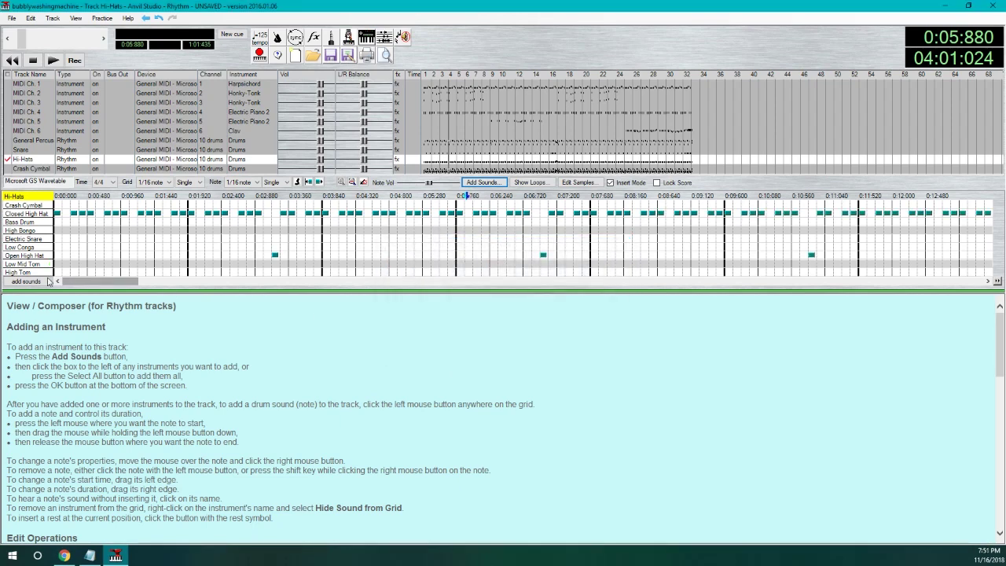
right_click(37, 272)
click(117, 290)
click(414, 315)
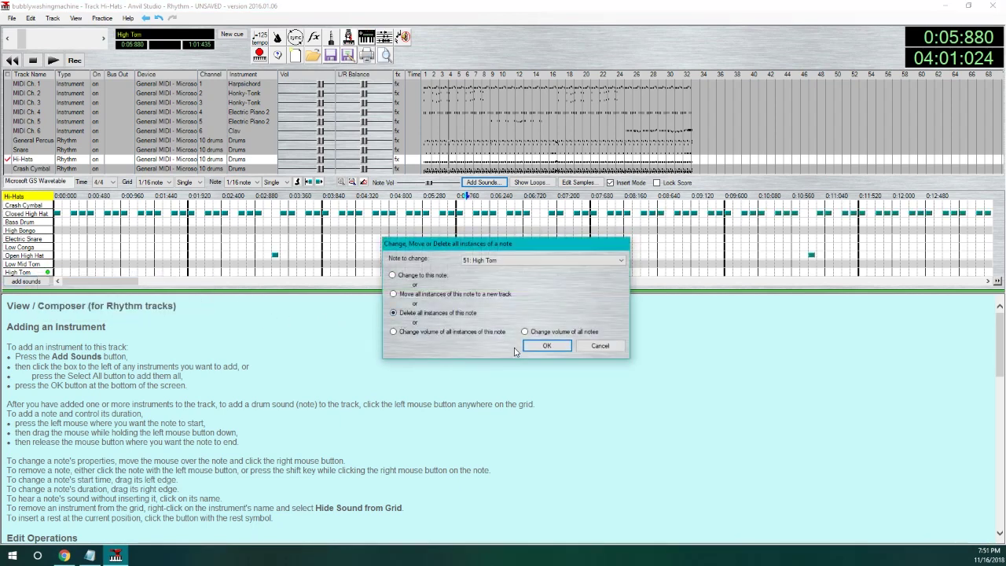
click(543, 345)
drag(133, 281, 87, 282)
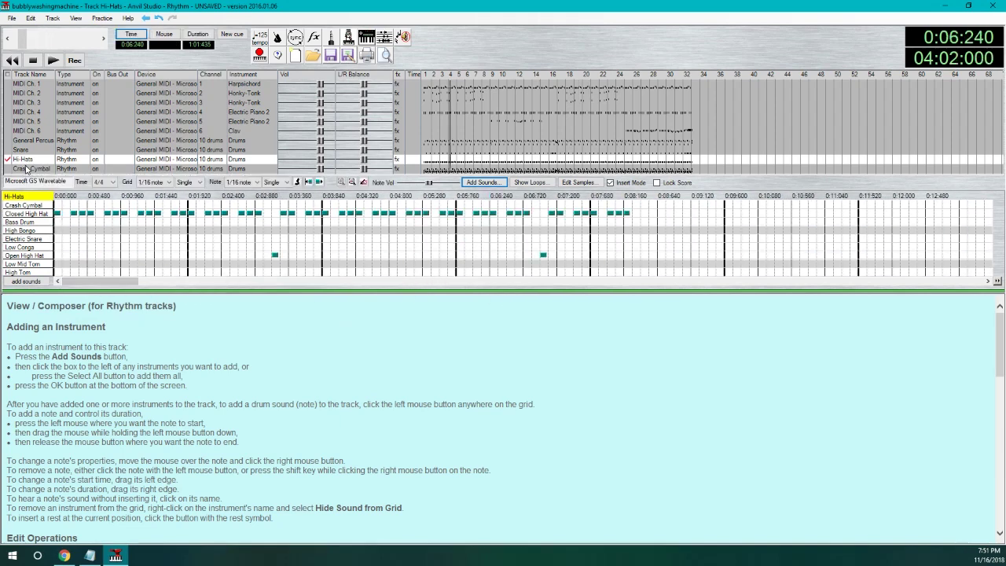
Step: On the Crash Cymbal track, delete all Closed High Hat and Bass Drum notes
click(32, 168)
right_click(37, 215)
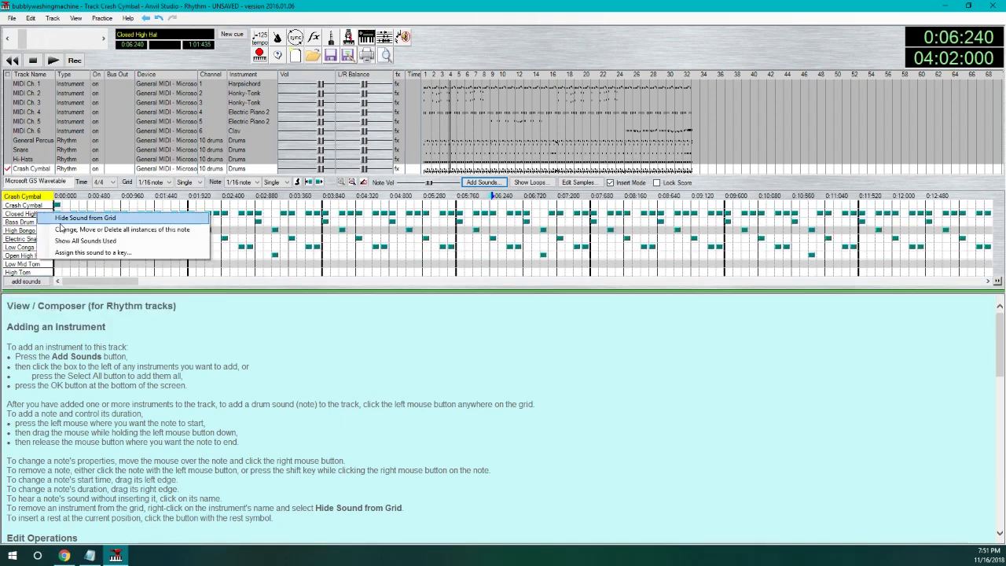
click(118, 231)
click(462, 314)
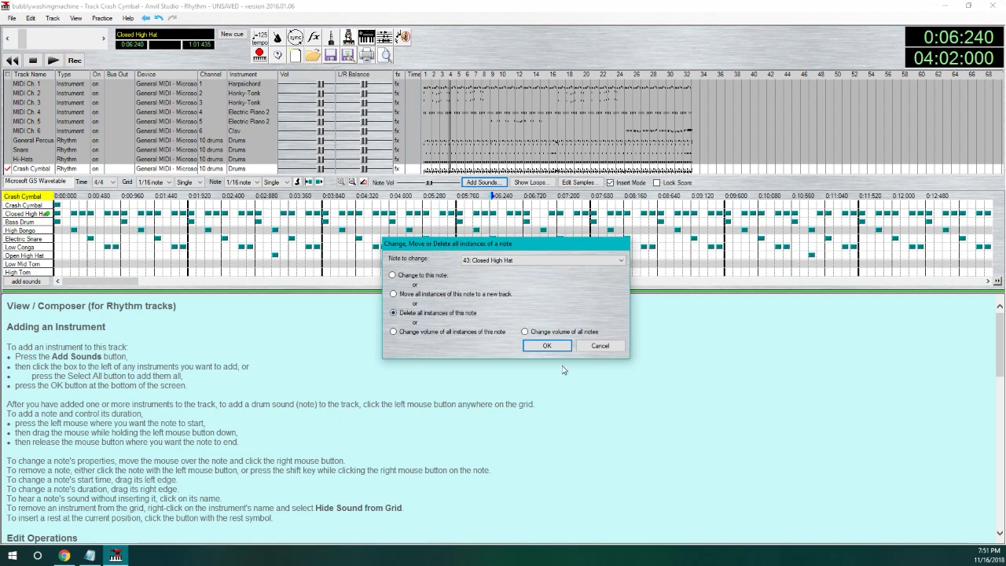
click(544, 346)
right_click(15, 223)
click(101, 239)
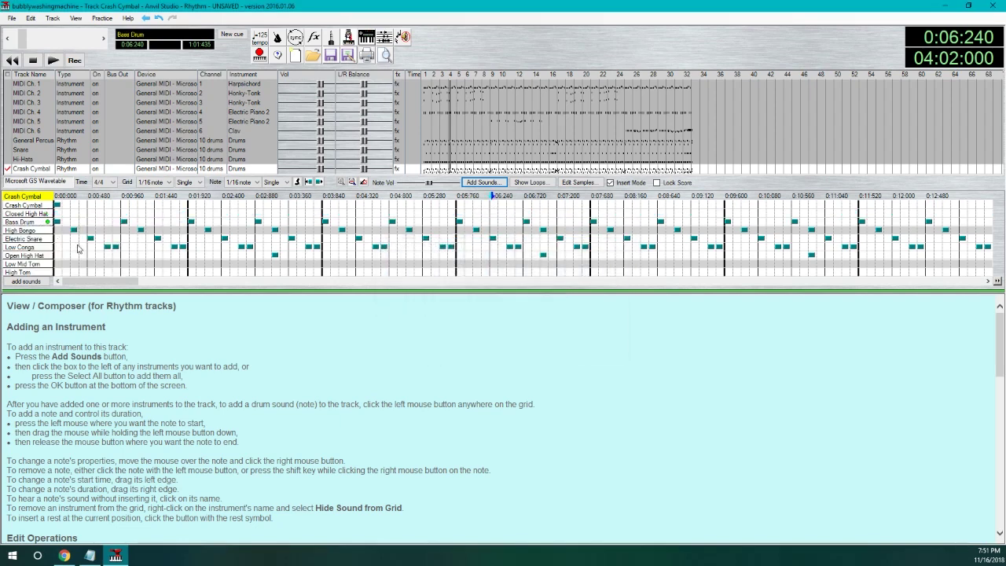
click(456, 315)
click(531, 349)
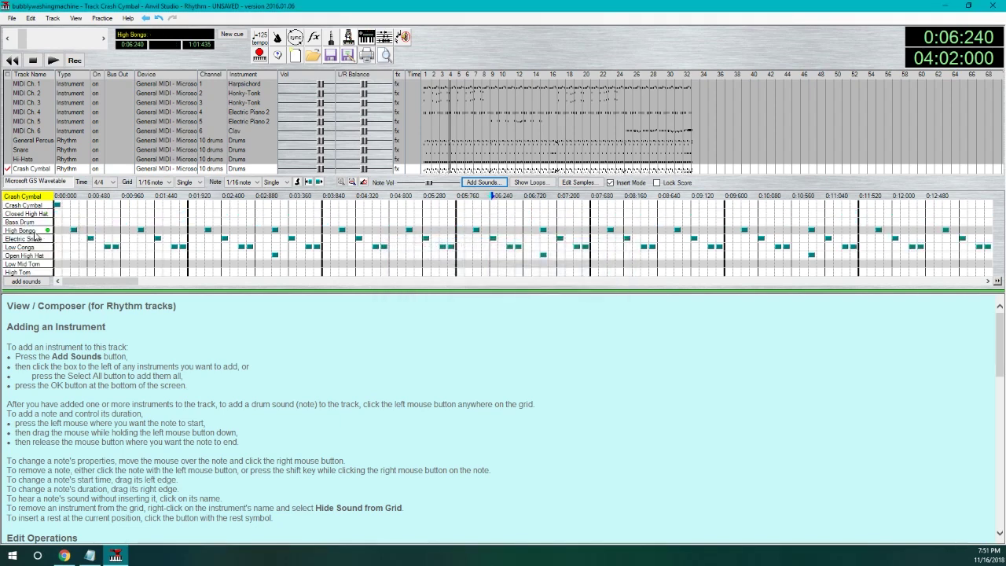
Step: Delete all High Bongo, Electric Snare and Low Conga notes from the Crash Cymbal track
right_click(35, 233)
click(101, 246)
click(452, 313)
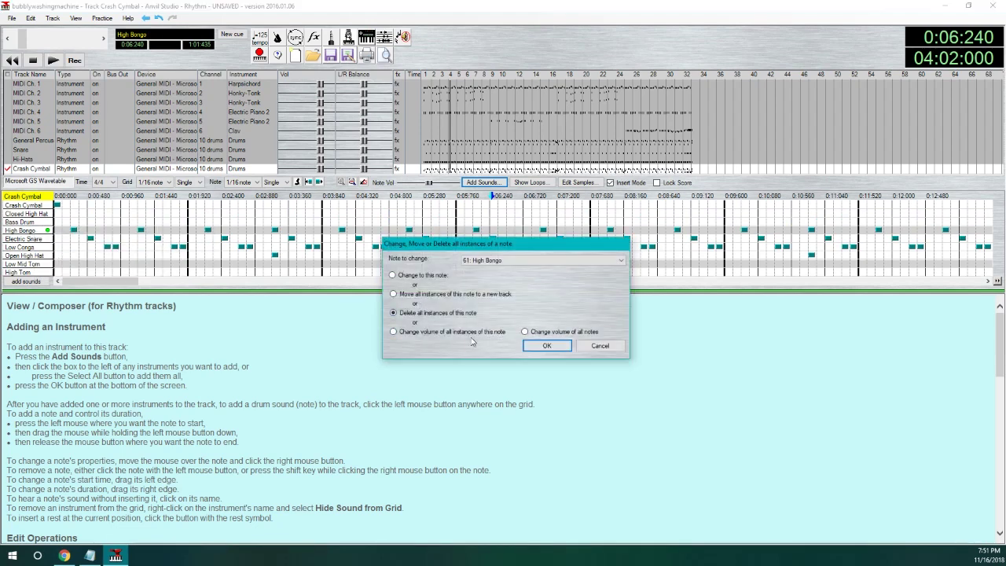
click(544, 346)
right_click(34, 246)
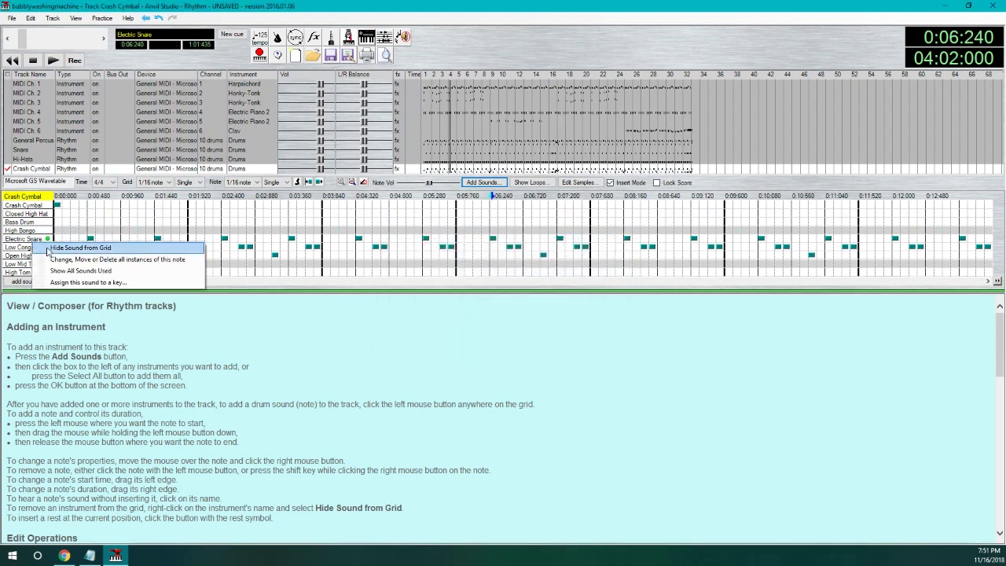
click(53, 259)
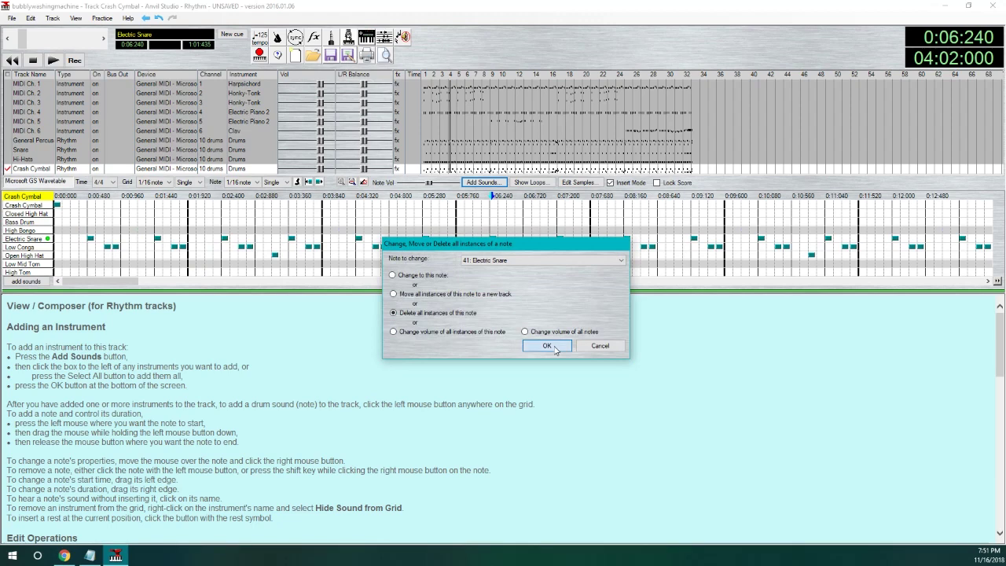
click(544, 346)
right_click(34, 247)
click(53, 259)
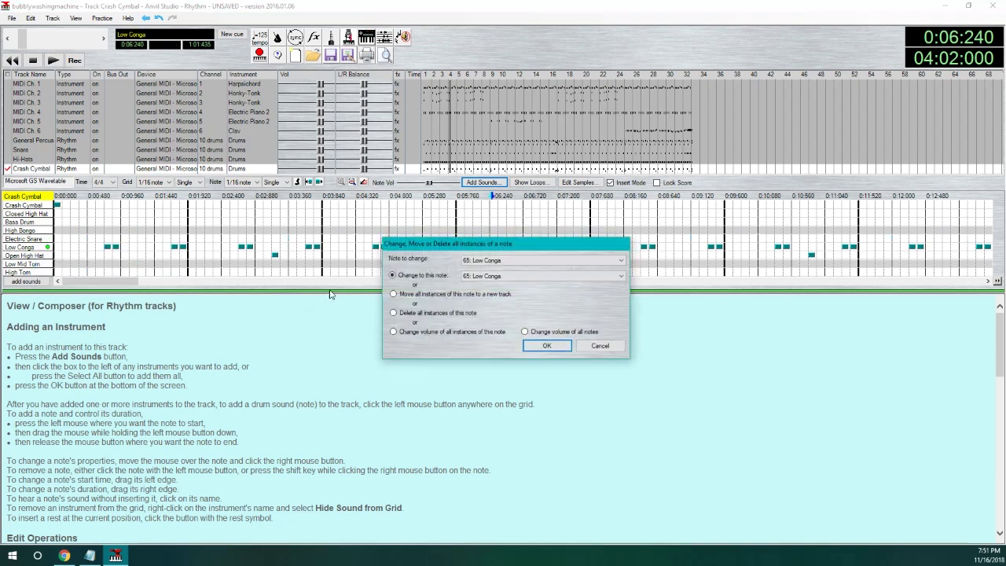
click(438, 313)
click(546, 345)
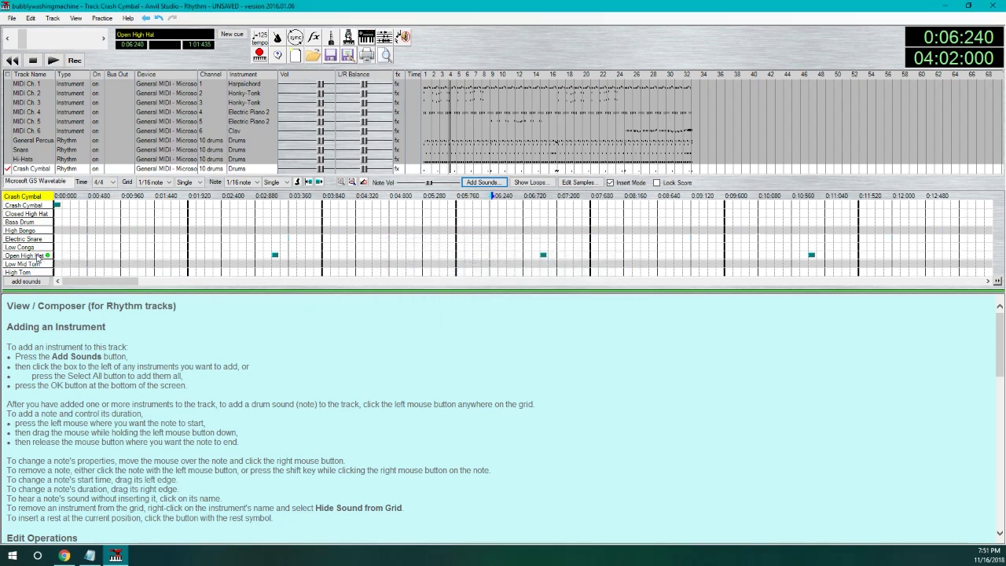
Step: Delete all Open High Hat, Low Mid Tom and High Tom notes from the Crash Cymbal track
right_click(37, 256)
click(53, 272)
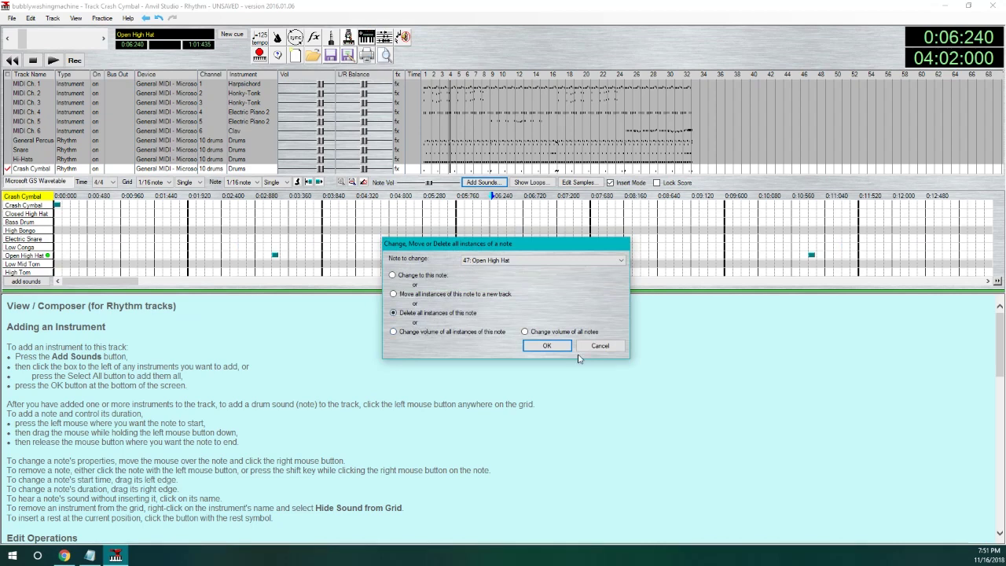
click(546, 346)
right_click(41, 264)
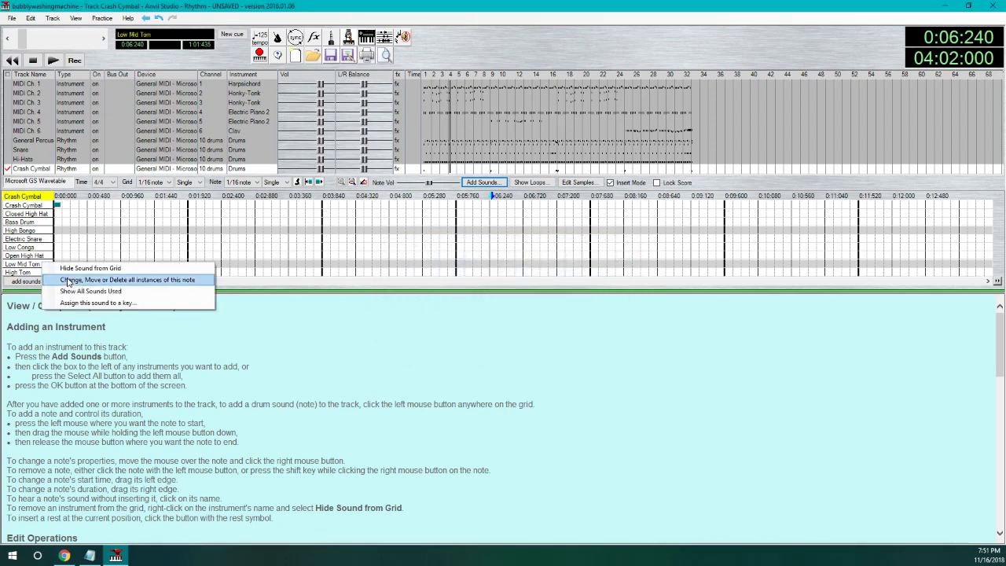
click(68, 280)
click(437, 313)
click(544, 347)
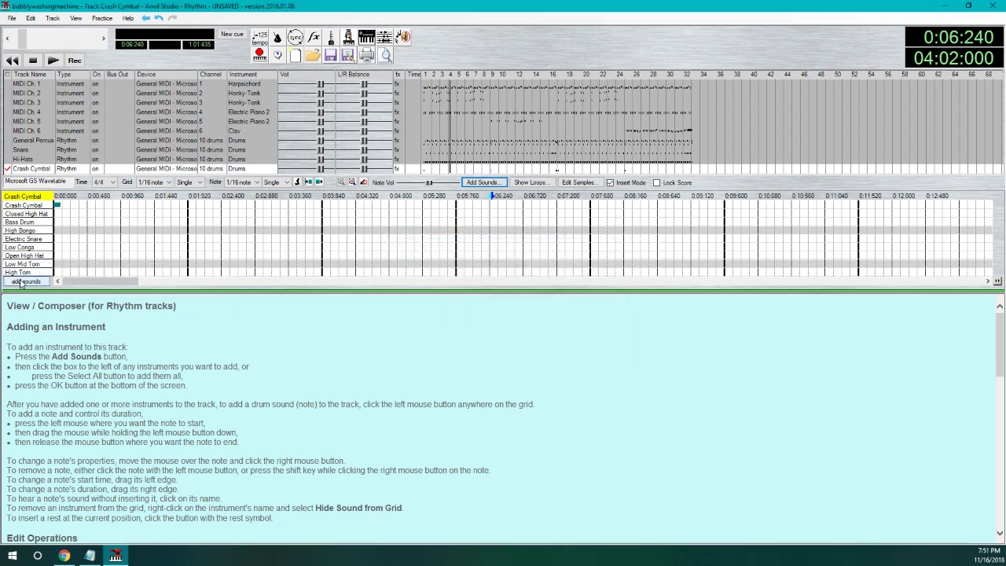
right_click(40, 271)
click(71, 286)
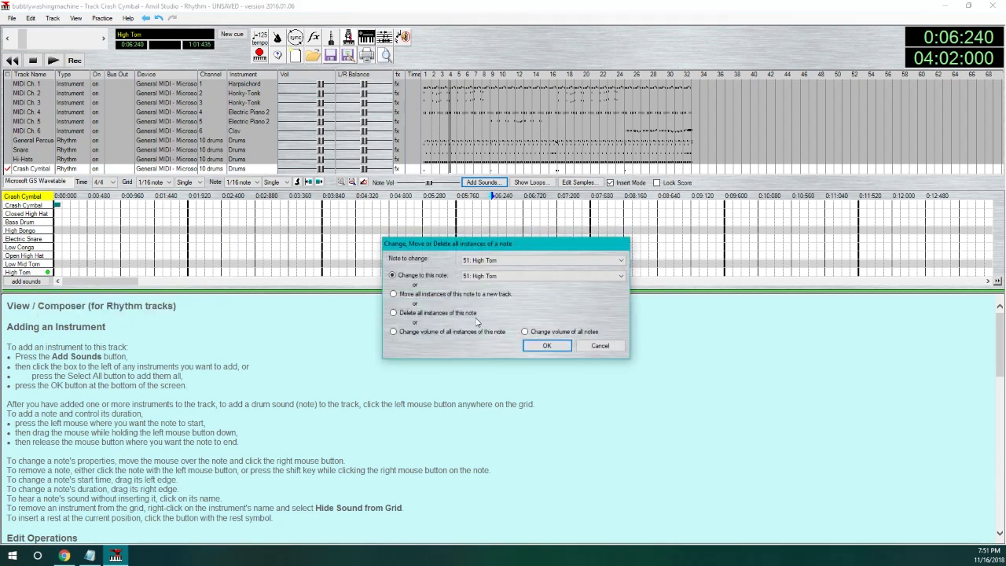
click(544, 346)
drag(110, 281, 123, 298)
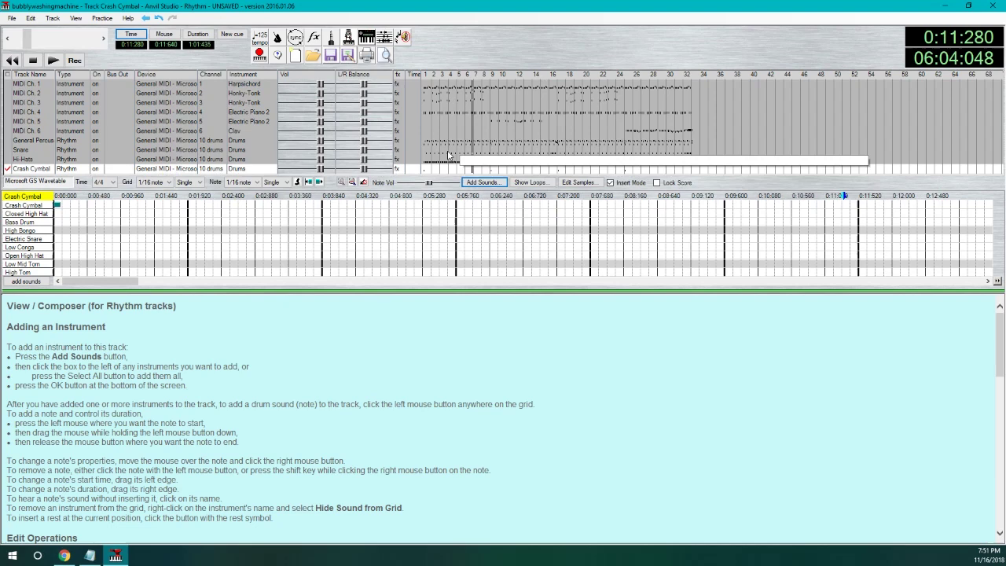
Step: On General Percussion, change all Bass Drum notes to 36: Acoustic Bass Drum
click(34, 142)
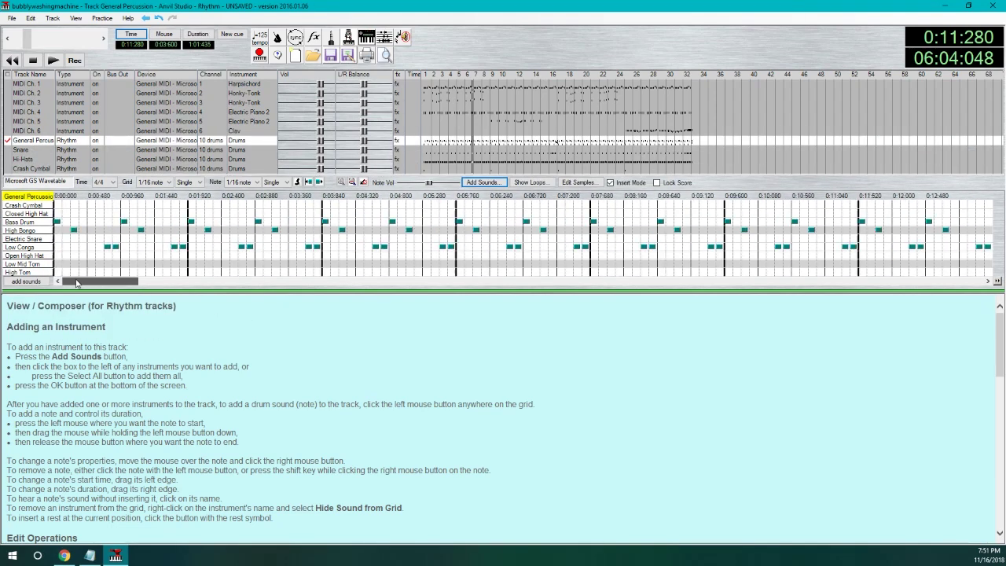
right_click(41, 223)
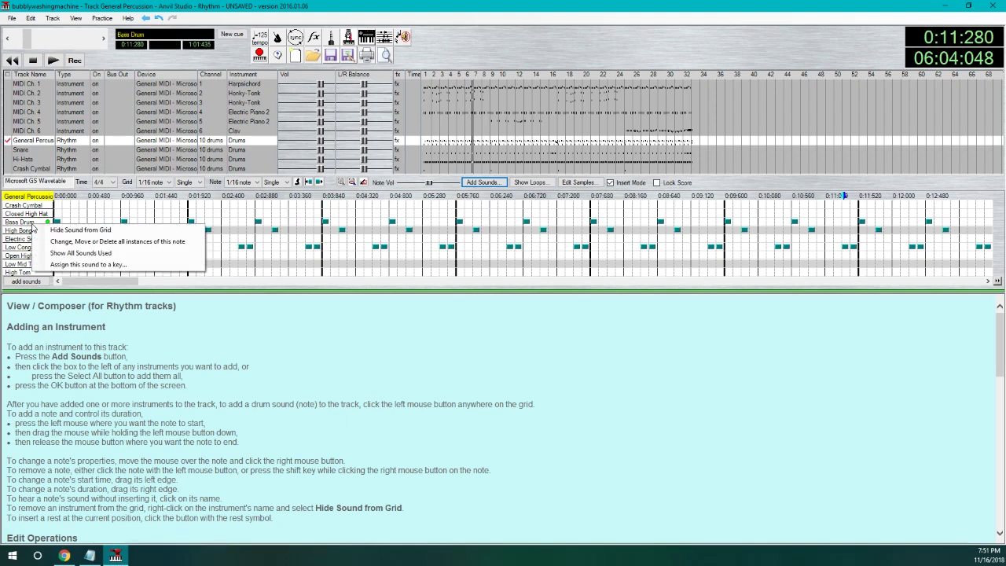
click(52, 241)
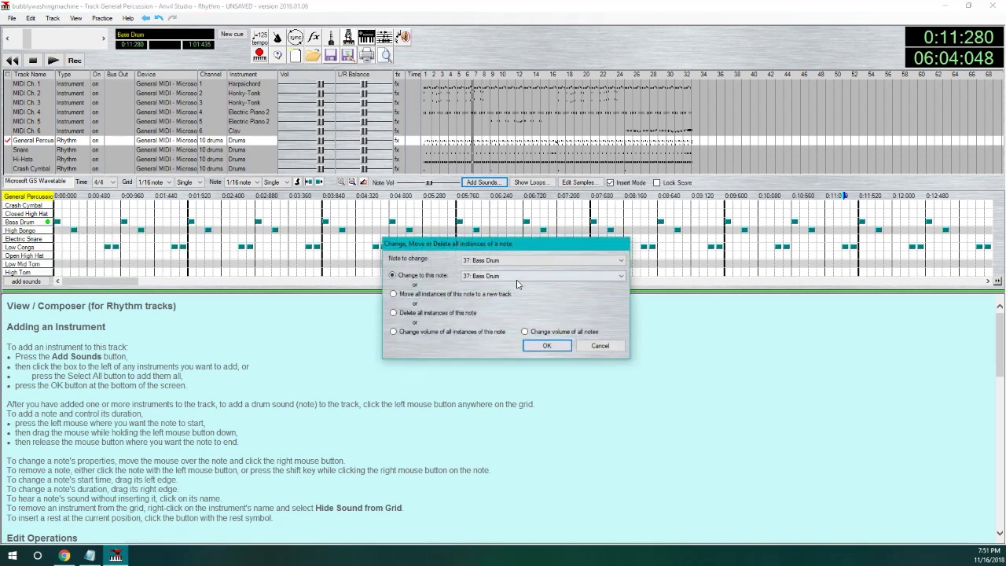
click(518, 278)
scroll(510, 301, up, 1)
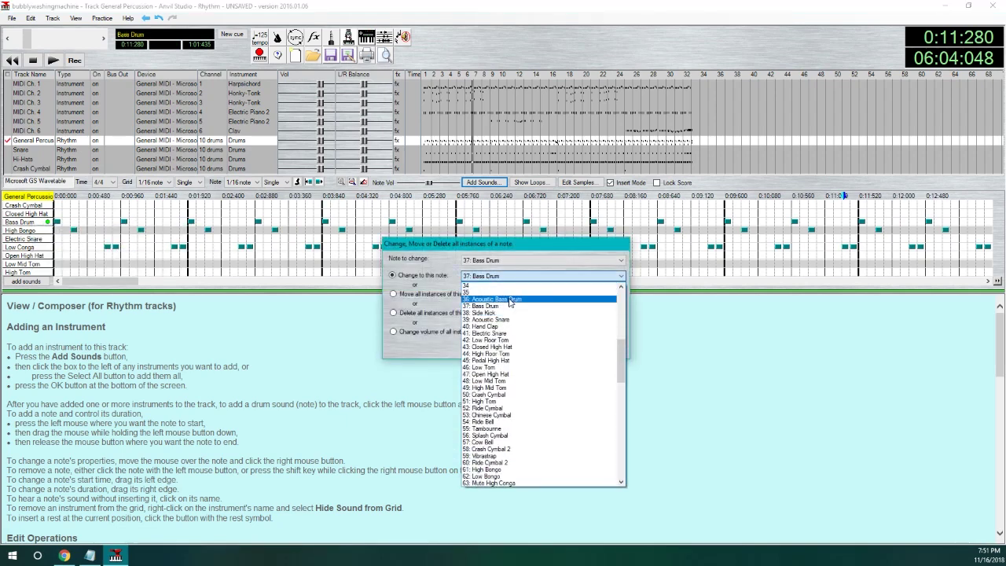
click(510, 300)
click(547, 349)
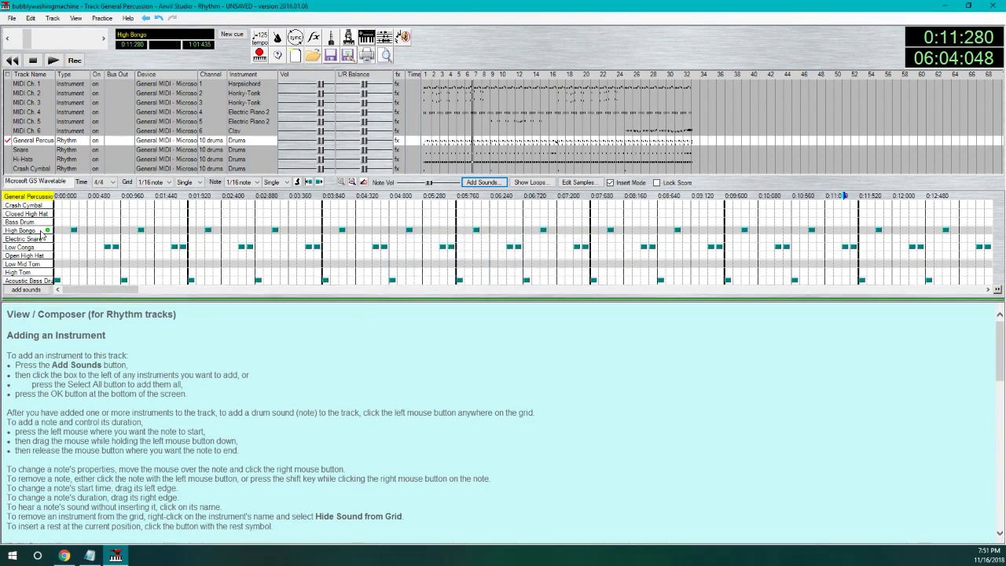
Step: Start changing all High Bongo notes and bring up the Super Mario 64 Percussion Guide PDF
right_click(41, 233)
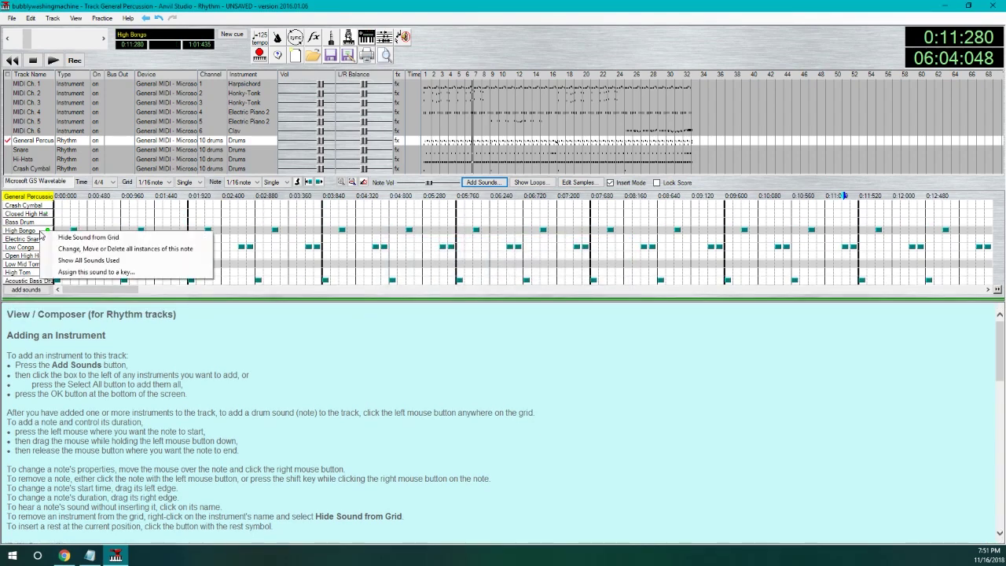
click(55, 245)
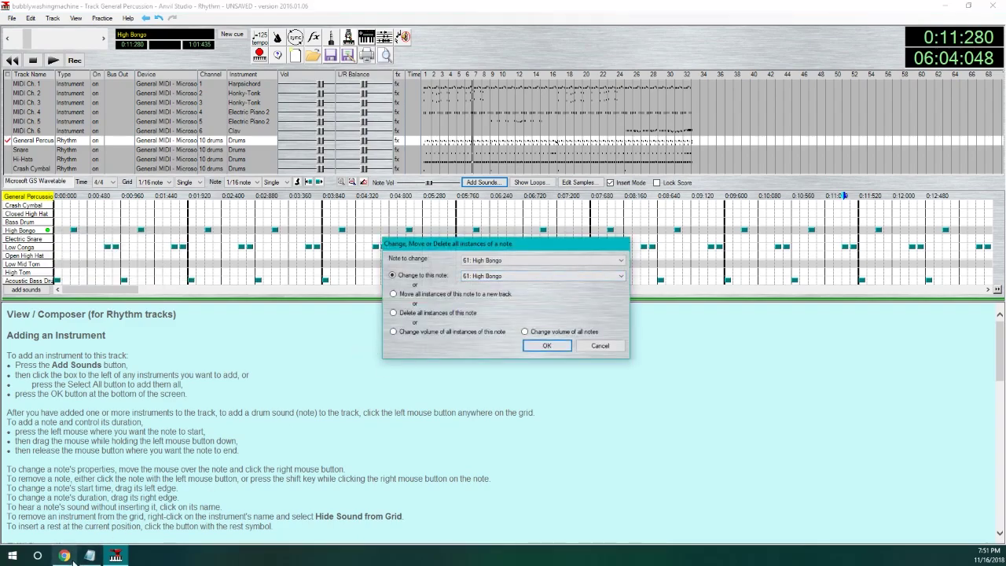
click(64, 555)
click(314, 9)
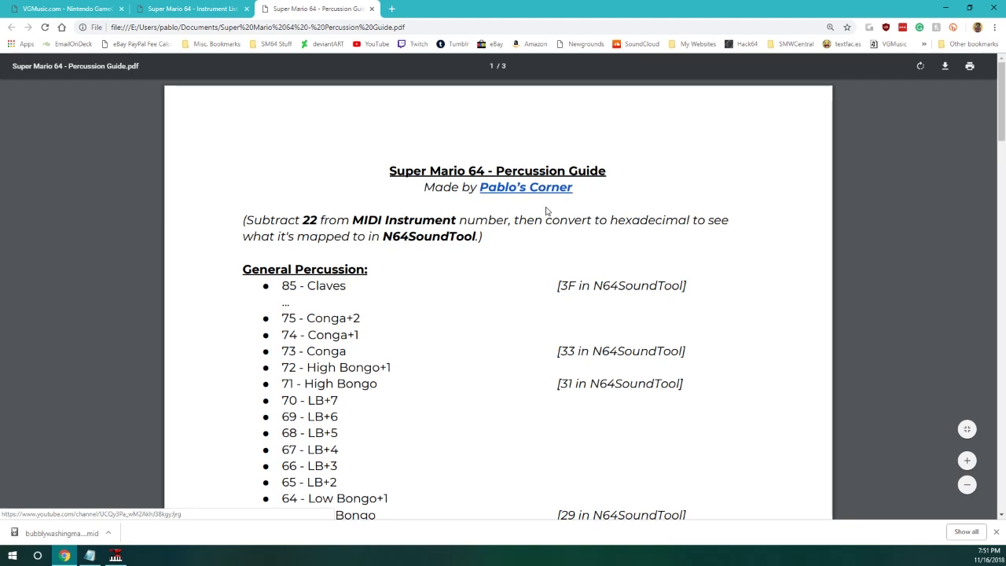
Step: Find entry 61 (T+6) in the Percussion Guide PDF, then return to Anvil Studio's High Bongo dialog
scroll(546, 211, down, 5)
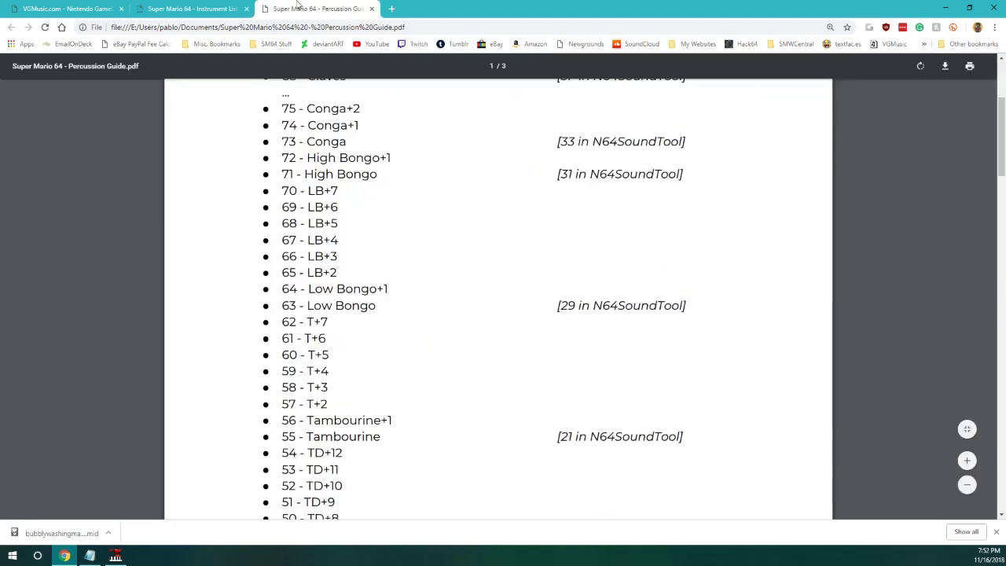
scroll(351, 218, down, 10)
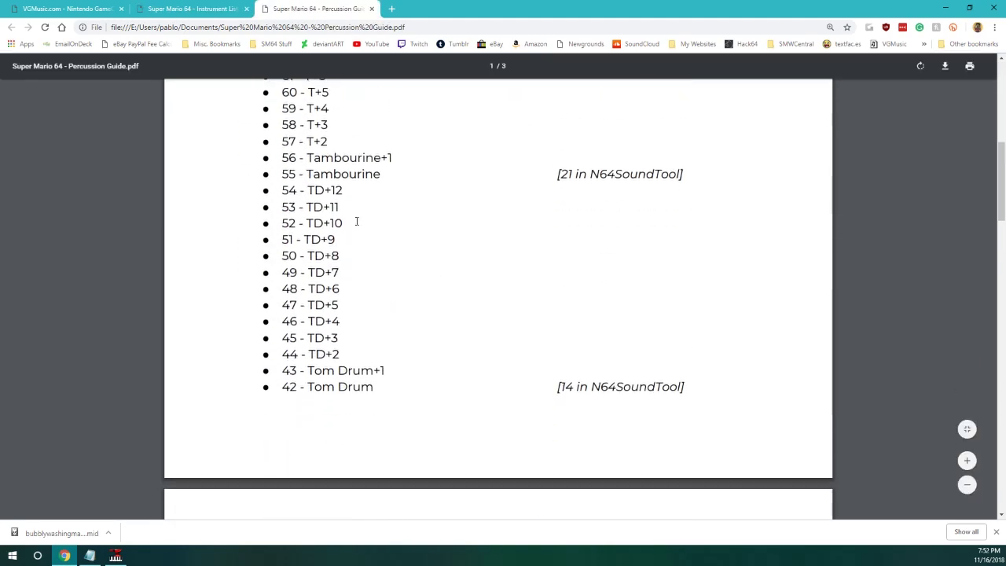
scroll(386, 276, up, 11)
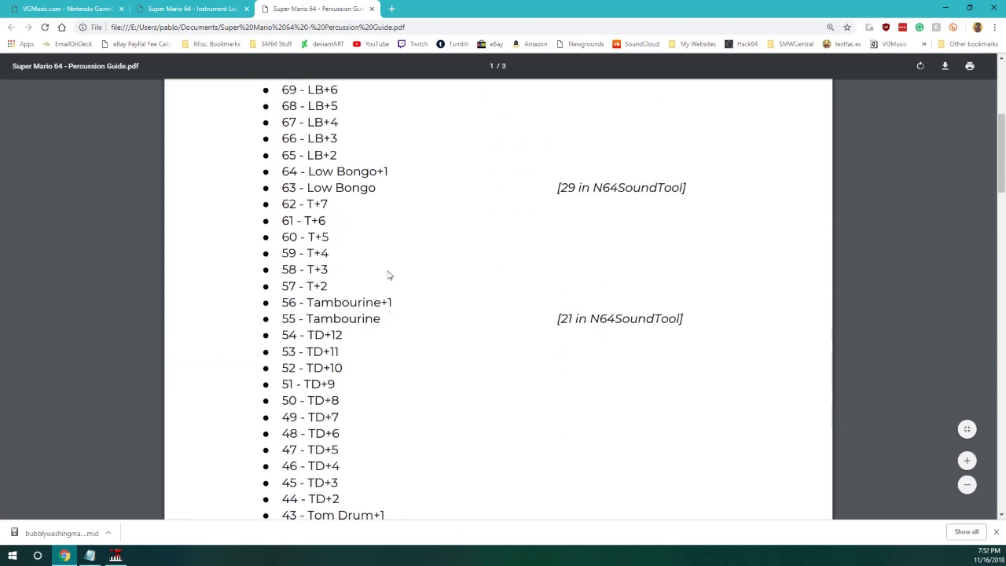
scroll(388, 272, up, 3)
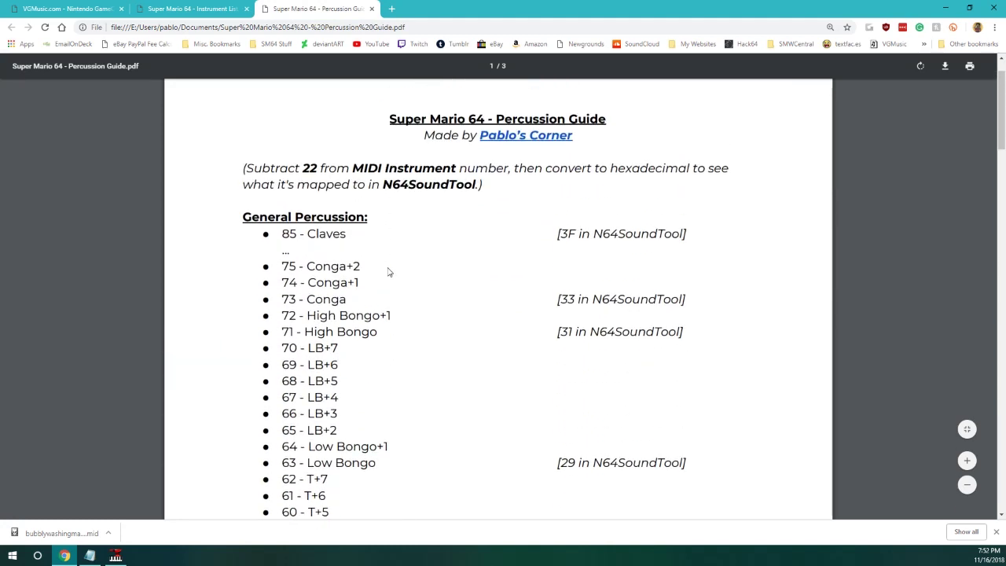
scroll(388, 268, down, 1)
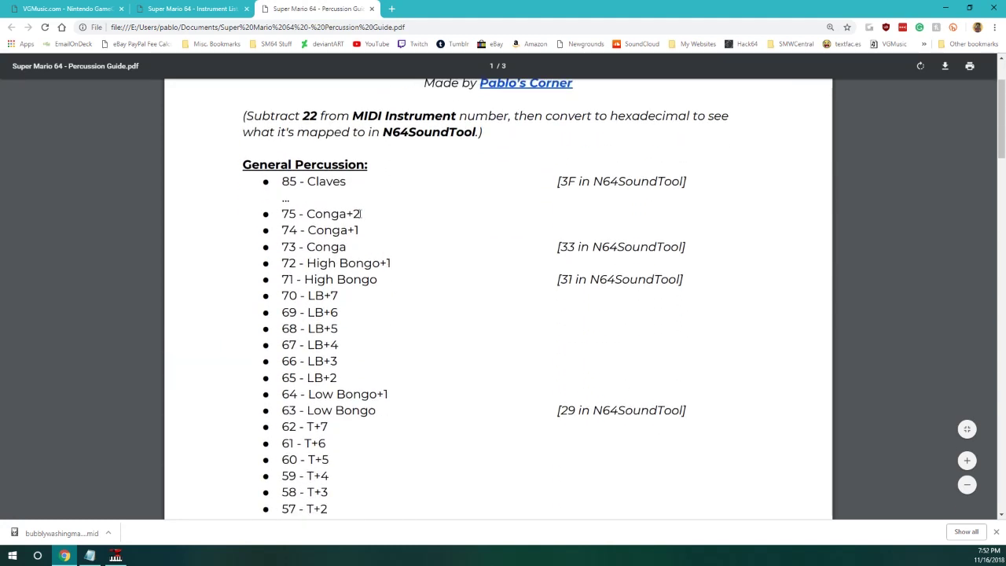
scroll(382, 164, up, 3)
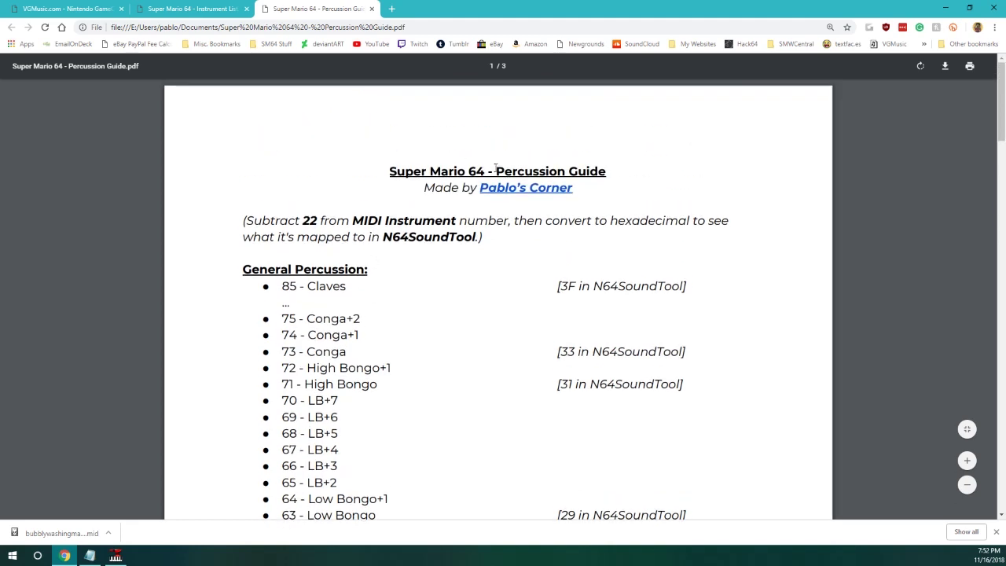
scroll(429, 212, down, 3)
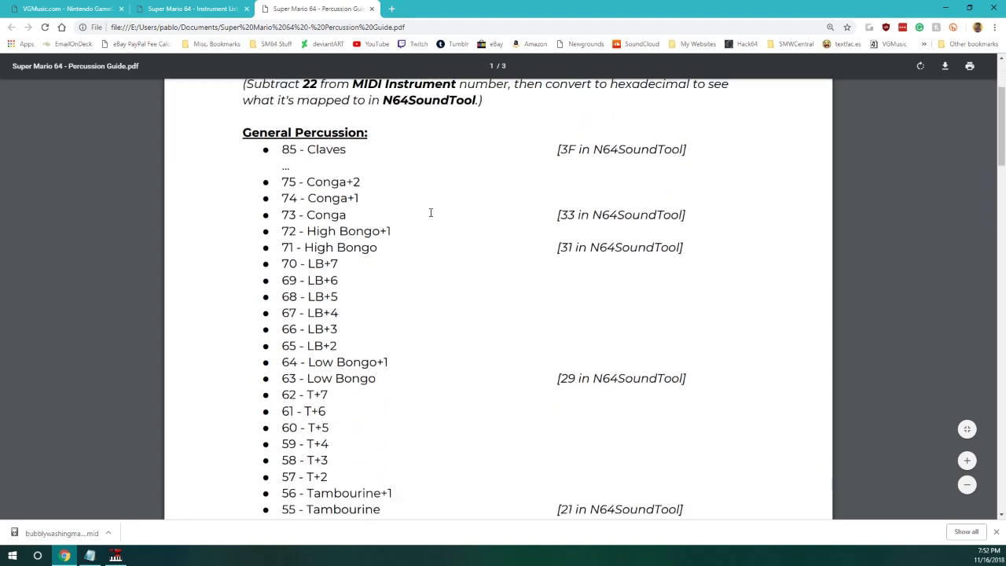
scroll(357, 199, down, 4)
scroll(321, 234, up, 2)
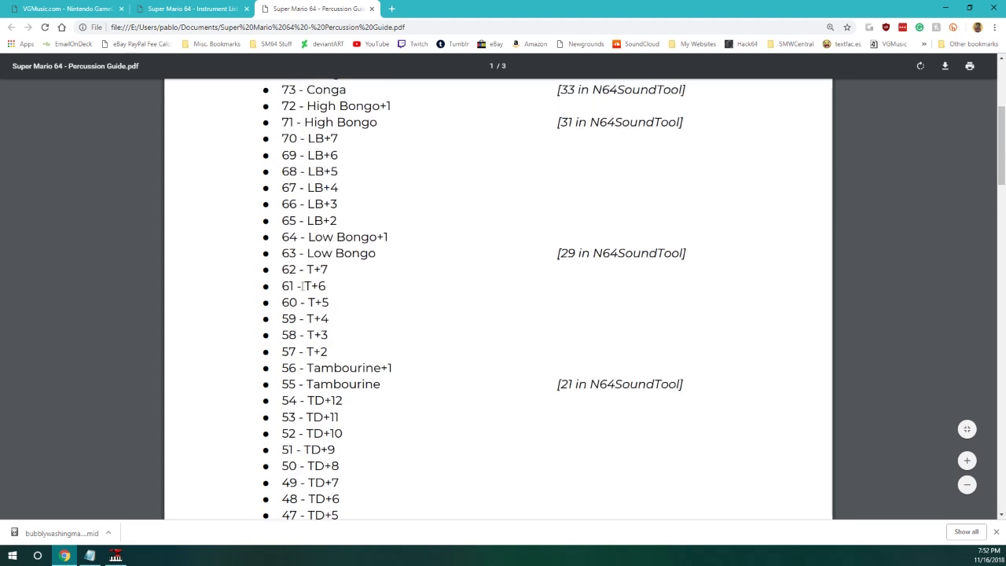
click(118, 550)
click(66, 553)
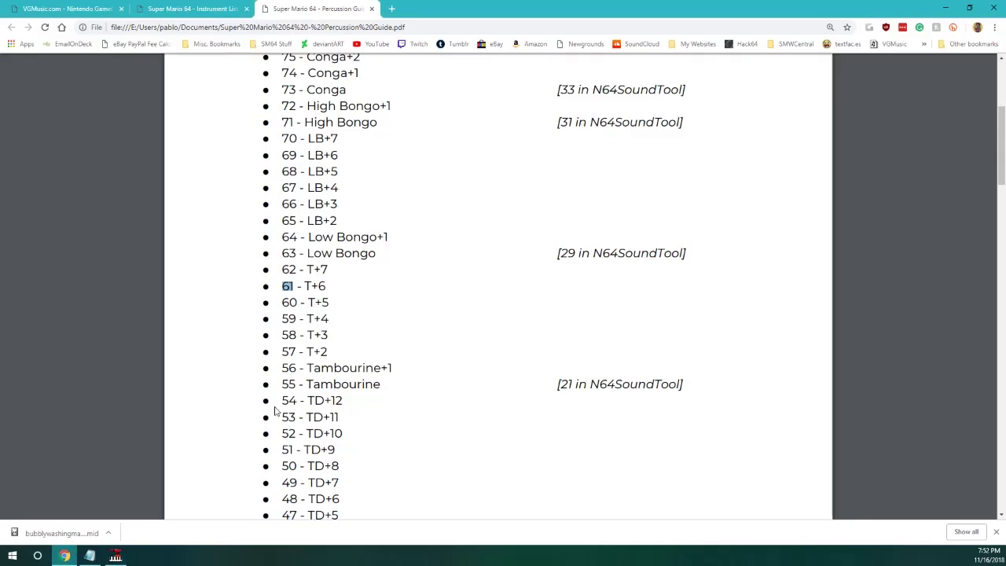
scroll(346, 353, up, 1)
scroll(346, 354, down, 1)
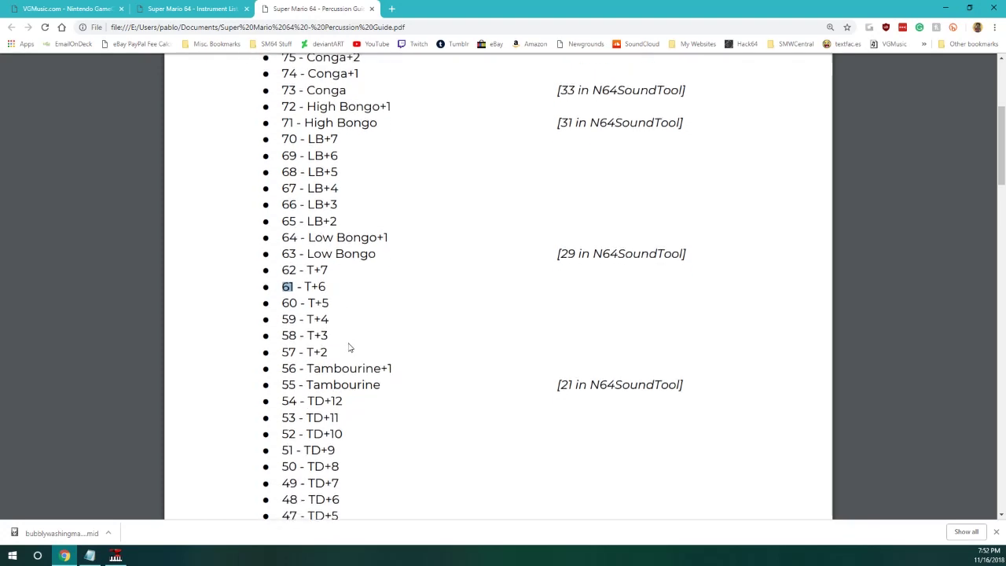
click(118, 553)
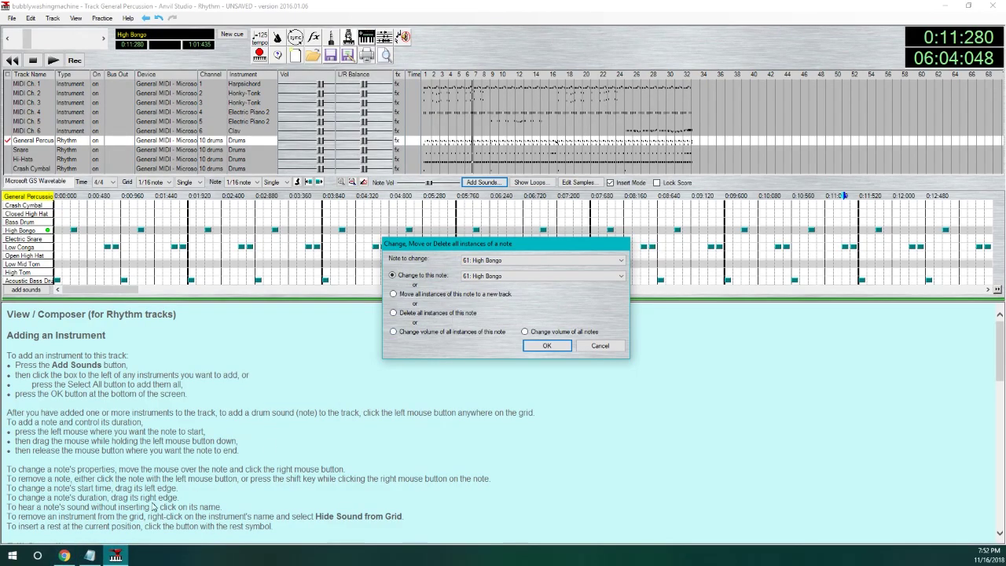
Step: After checking the guide, change all High Bongo notes to 71: Maracas
click(64, 556)
scroll(349, 235, up, 2)
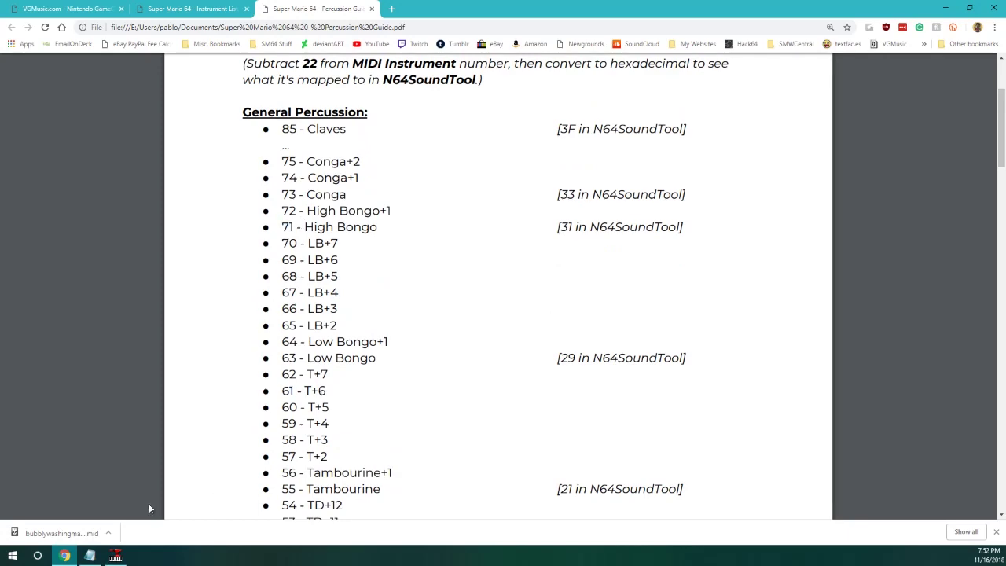
click(116, 555)
click(503, 277)
scroll(510, 317, up, 2)
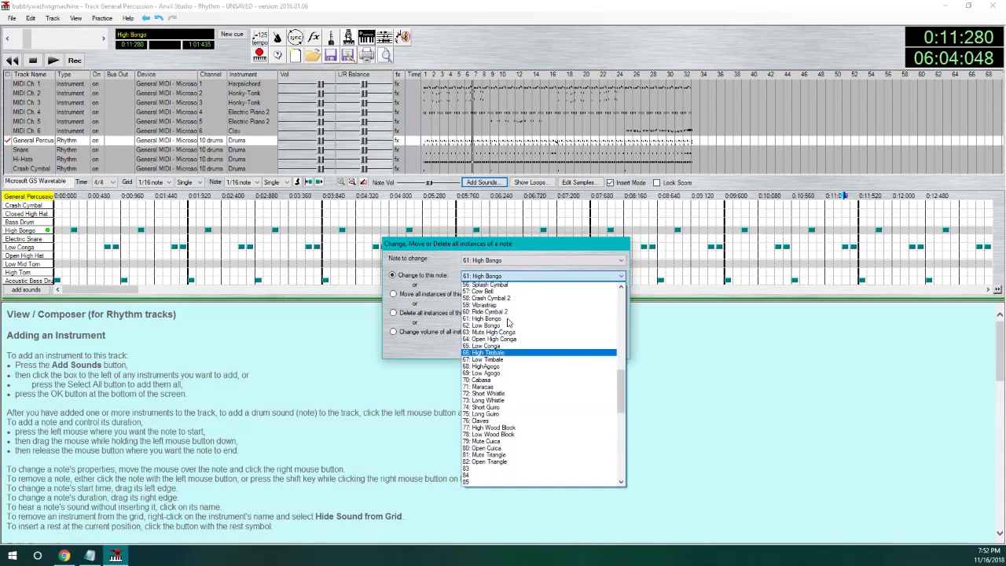
click(499, 396)
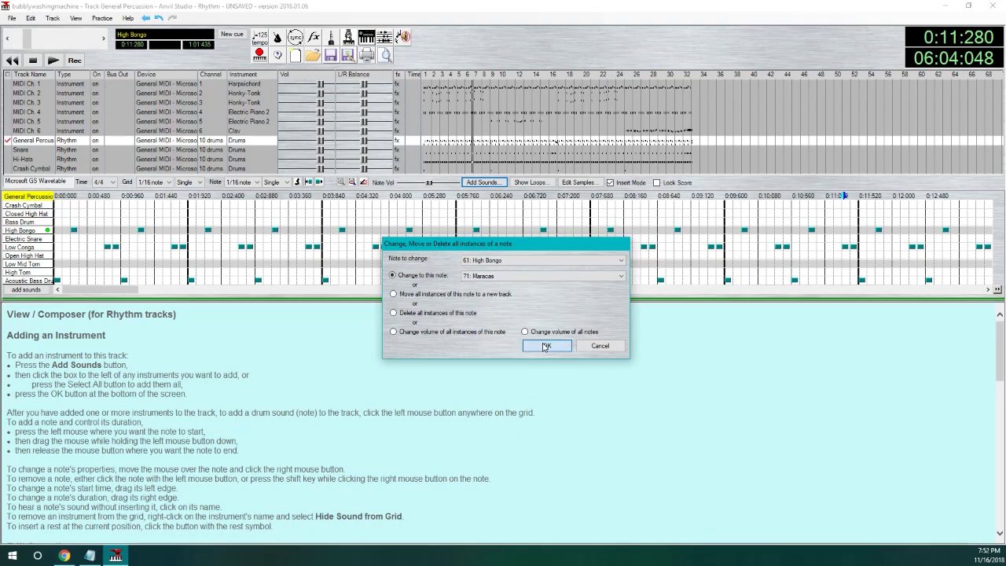
click(547, 346)
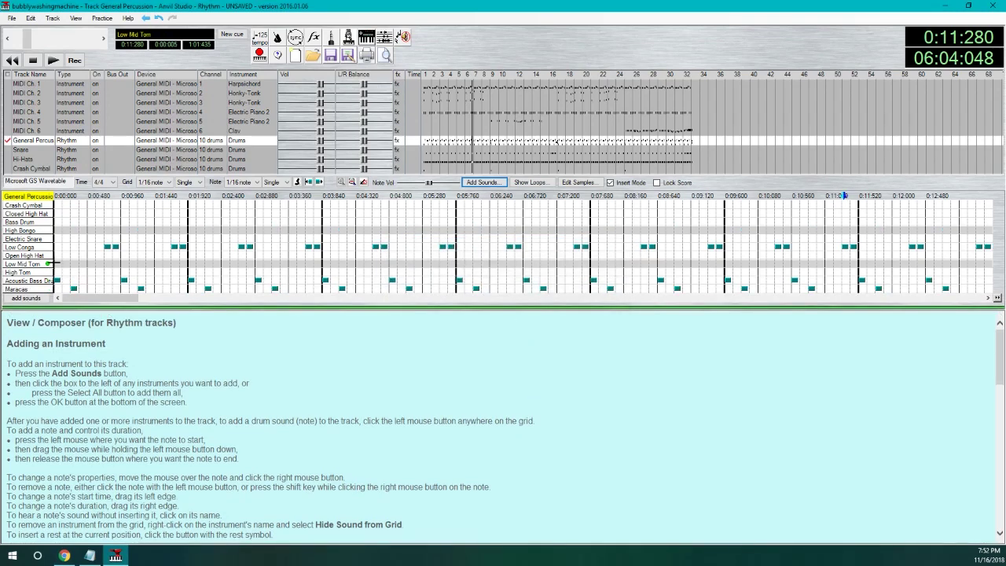
Step: Undo that change and redo the High Bongo to Maracas remap
key(ctrl+z)
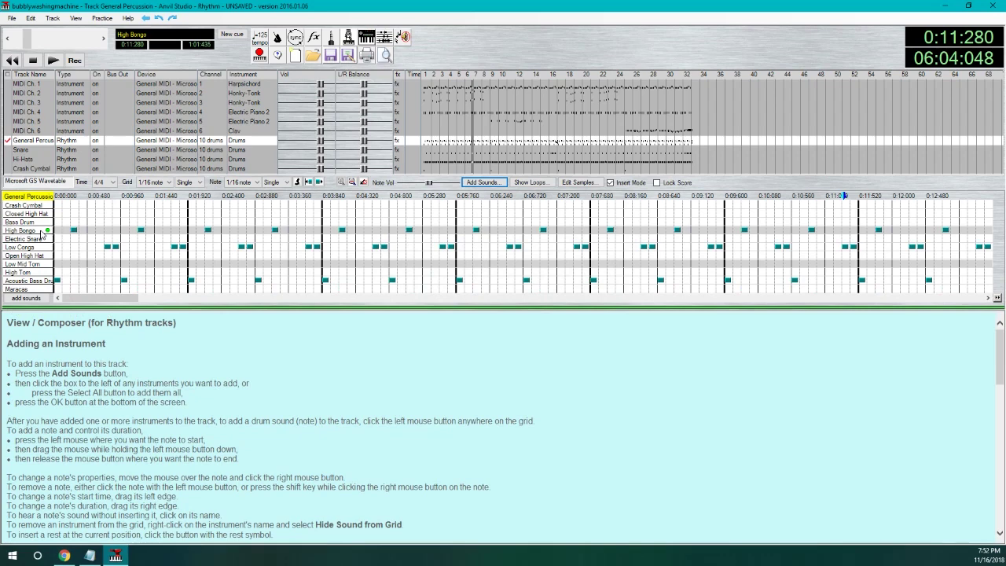
right_click(43, 234)
click(78, 248)
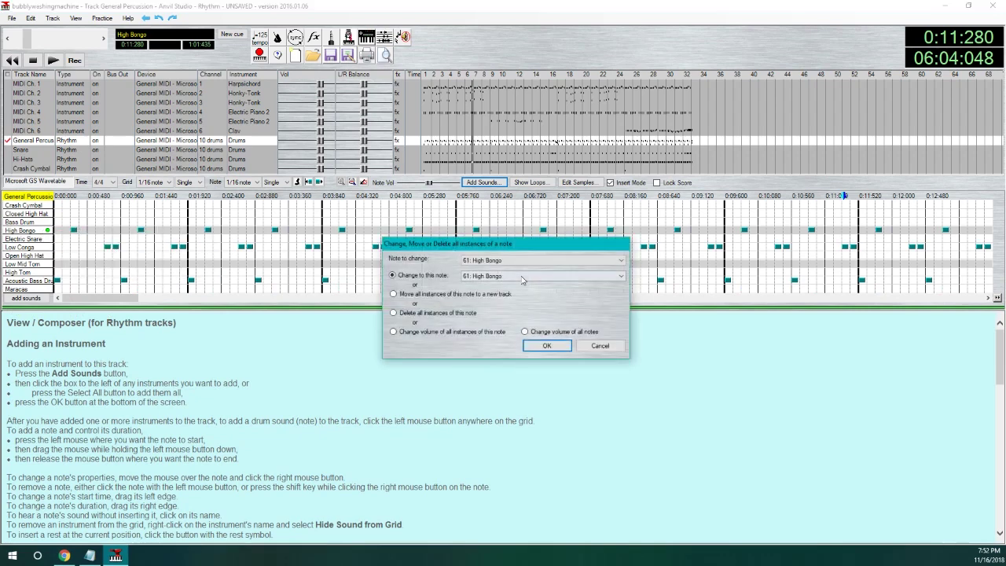
click(524, 275)
scroll(492, 338, down, 1)
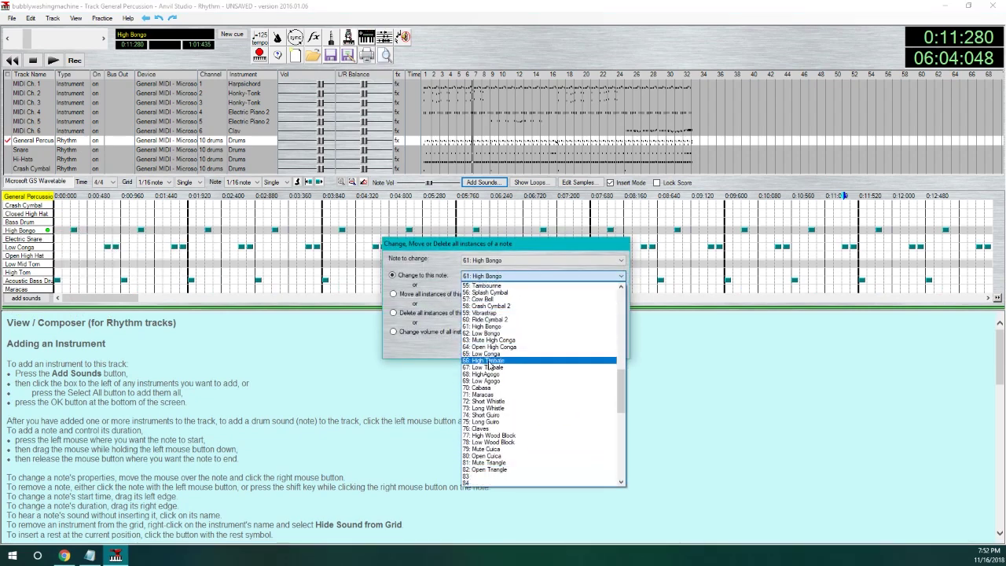
click(487, 393)
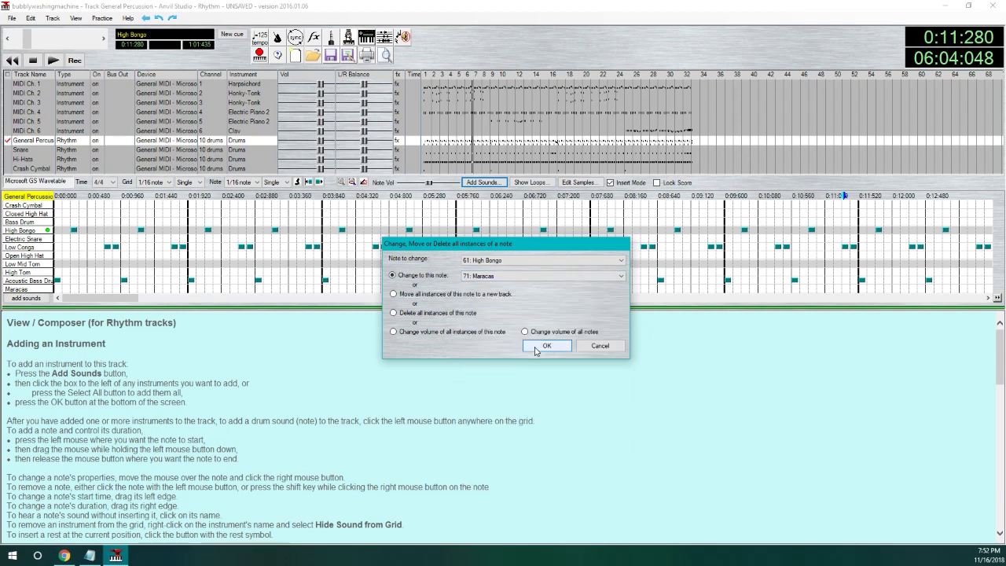
click(548, 348)
Step: Start changing all Low Conga notes and consult the percussion guide PDF
right_click(40, 253)
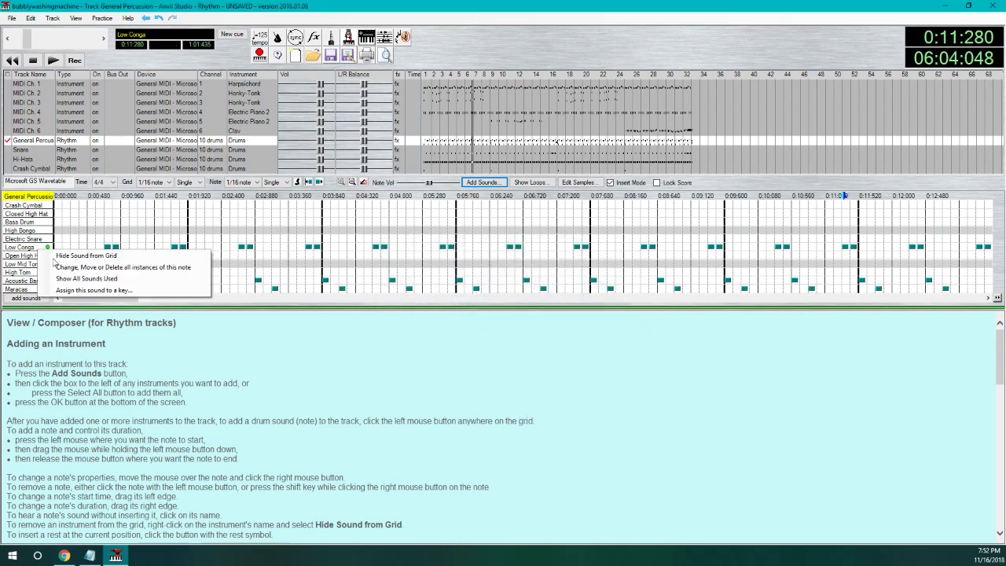
click(78, 267)
click(64, 555)
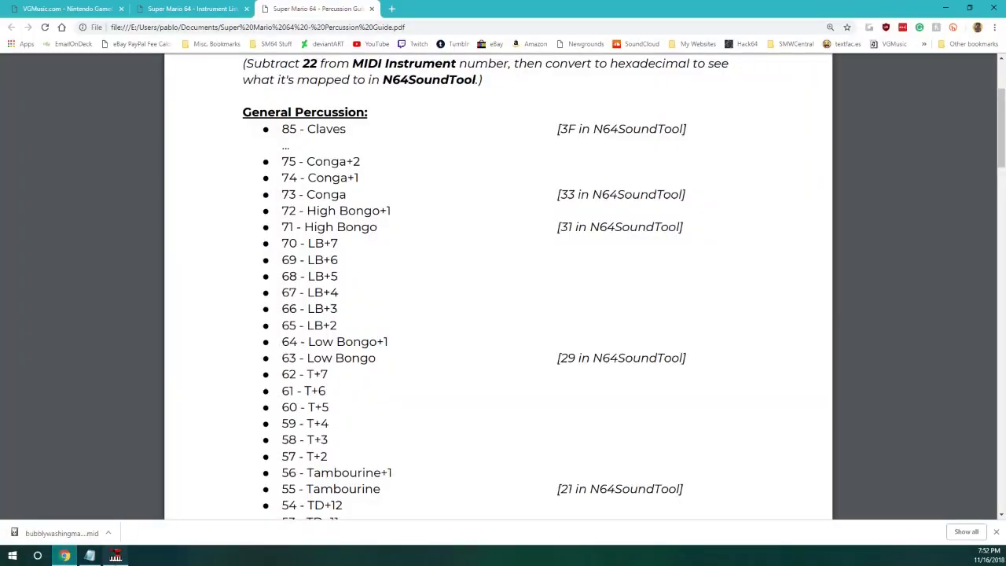
key(alt+Tab)
Step: Move all Low Conga notes to 73: Long Whistle
click(513, 276)
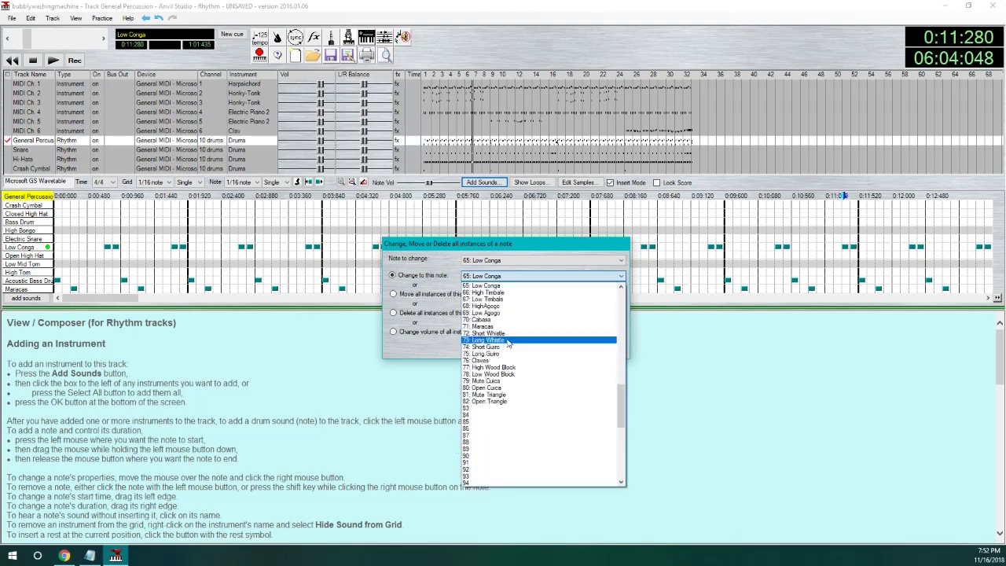
click(507, 340)
click(548, 346)
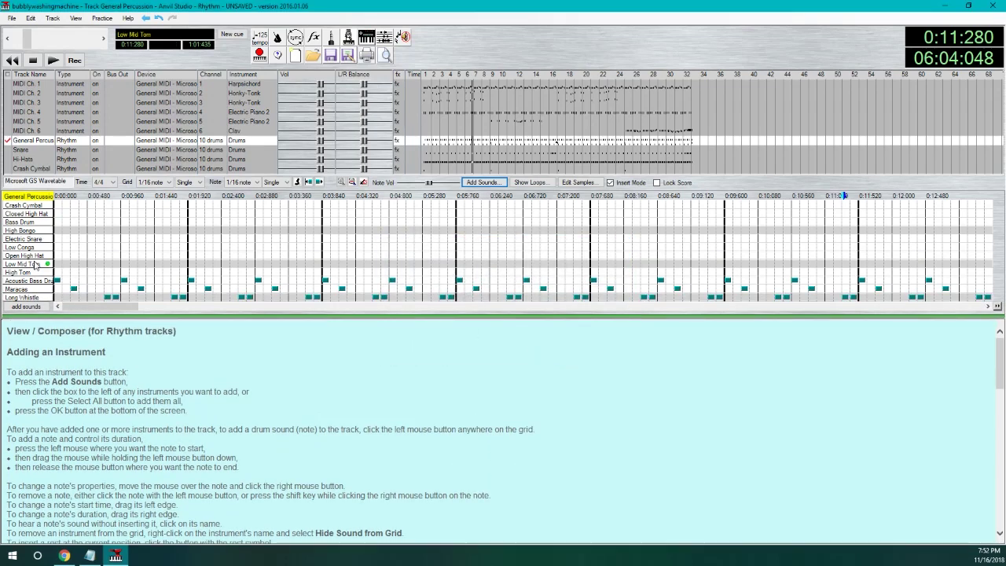
drag(90, 306, 223, 318)
Step: Consider remapping Low Mid Tom against the guide, then cancel the change
right_click(33, 264)
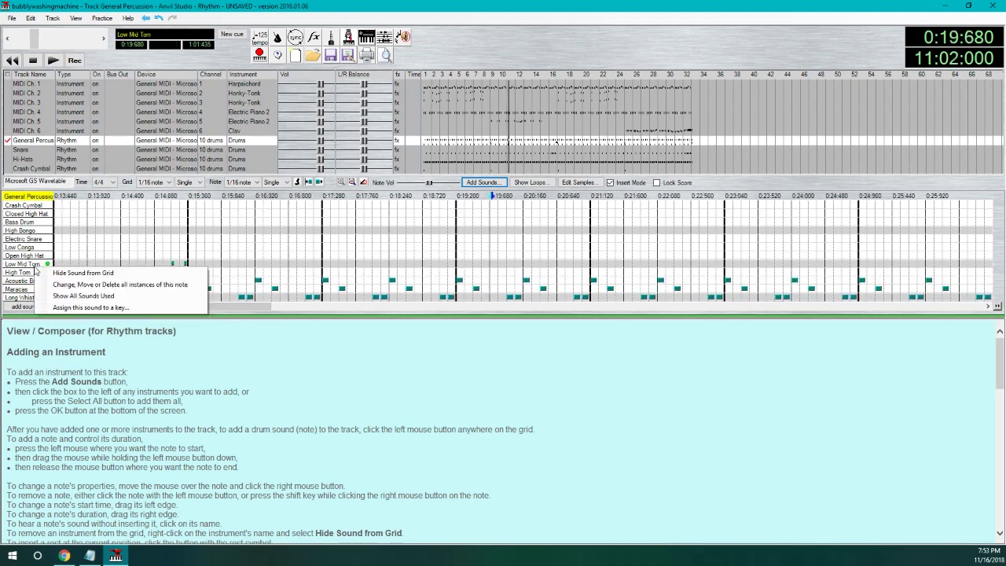
click(118, 284)
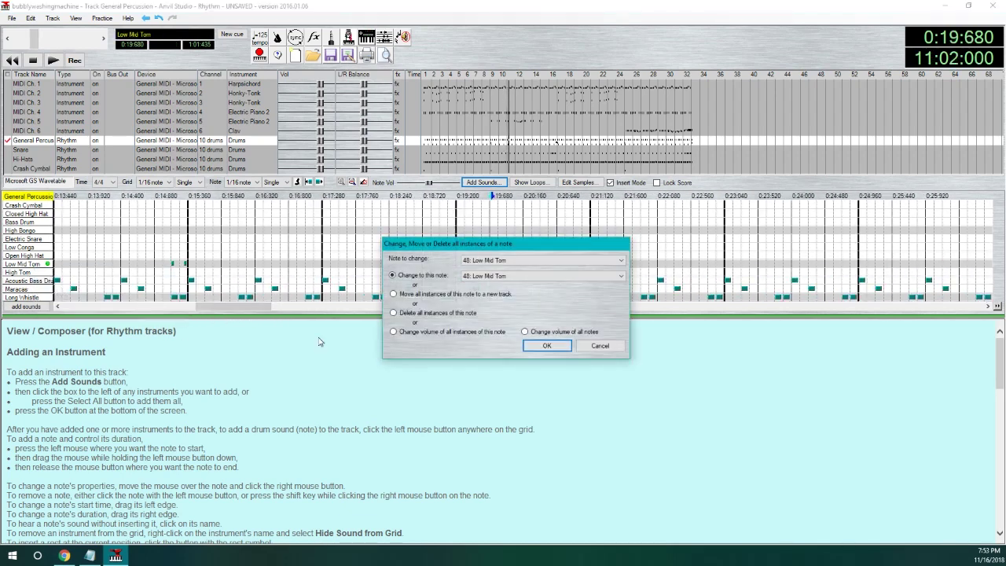
click(67, 554)
scroll(285, 369, down, 4)
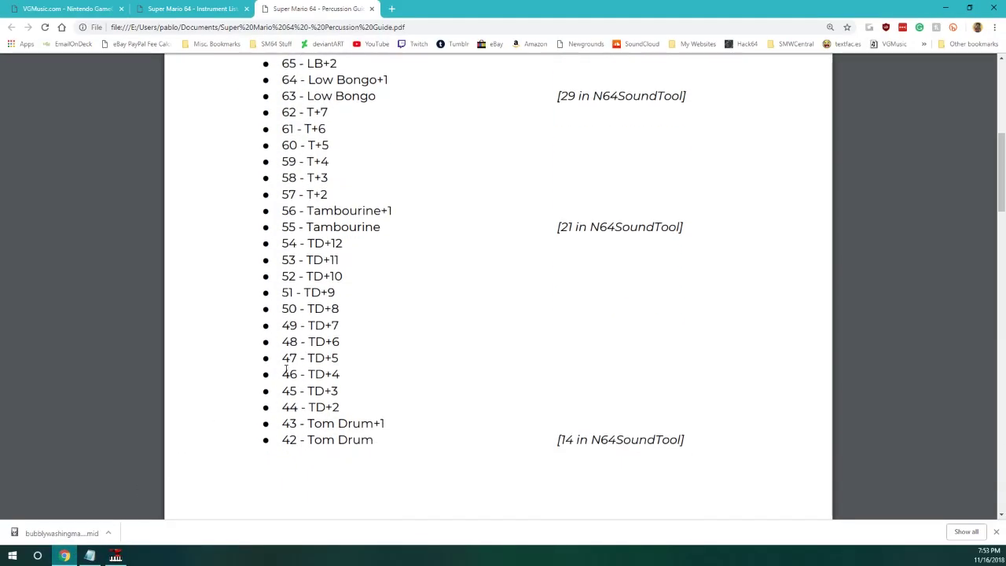
click(116, 556)
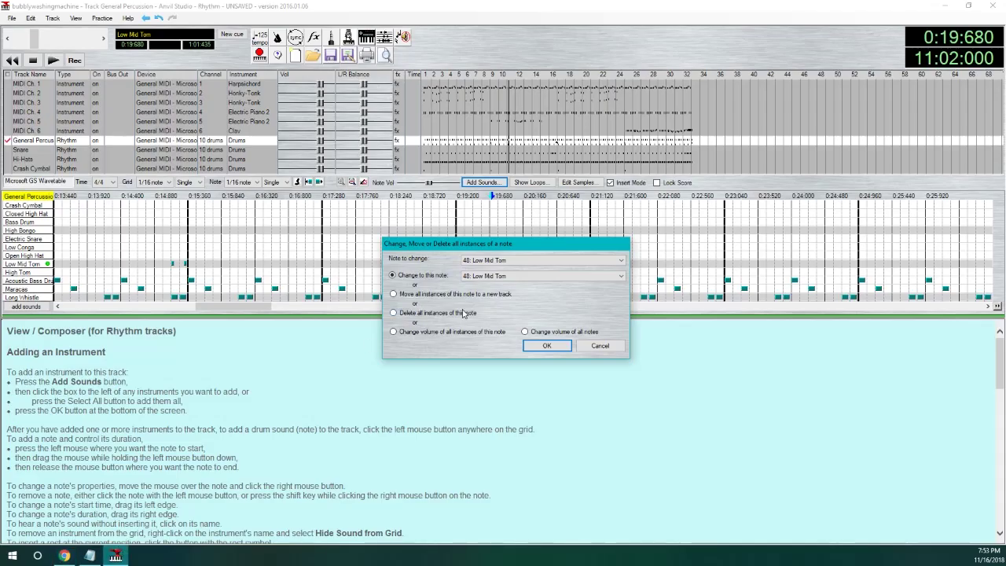
click(597, 345)
drag(233, 307, 374, 309)
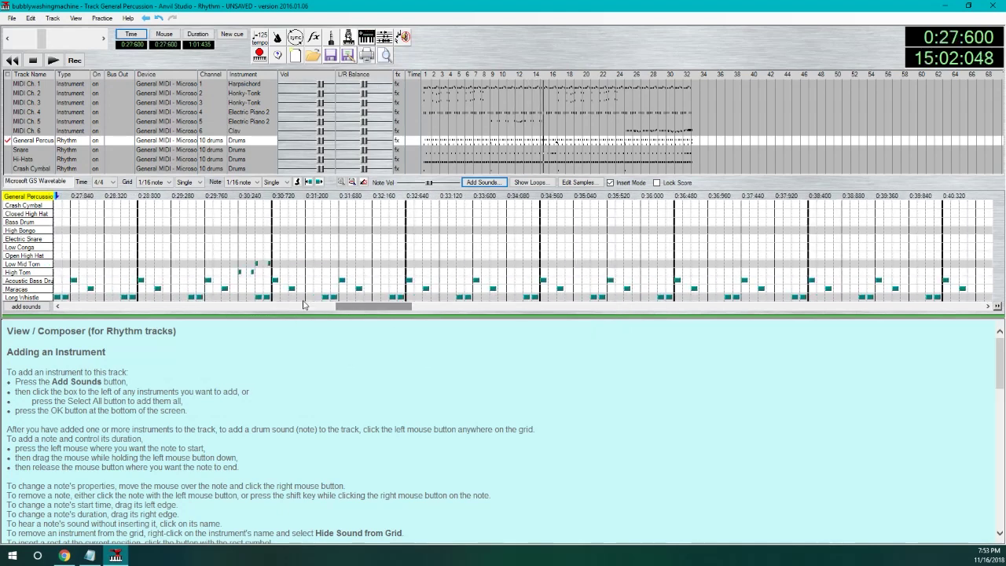
Step: Try remapping all High Tom notes and dismiss the overlapping-notes error
right_click(39, 272)
click(61, 286)
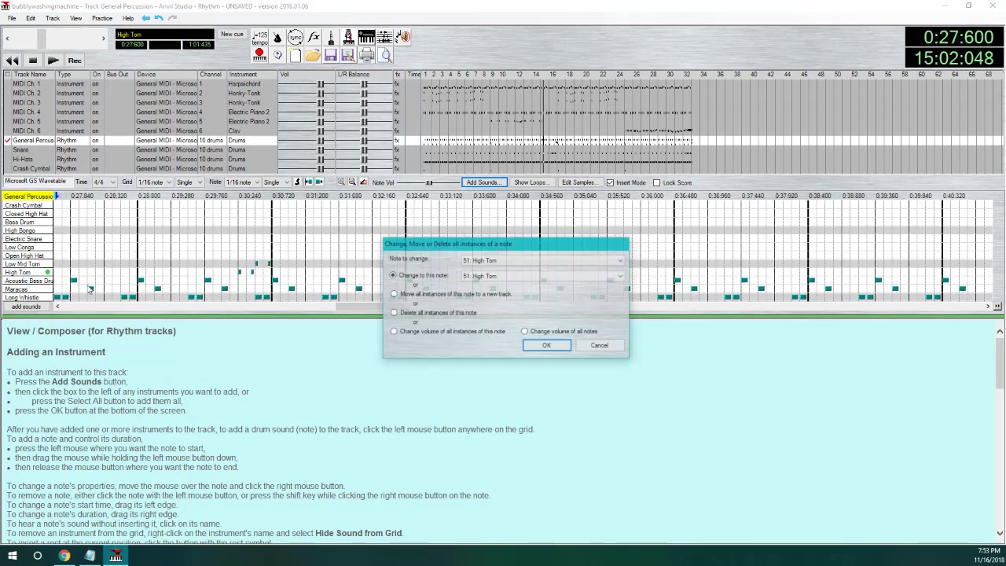
click(65, 556)
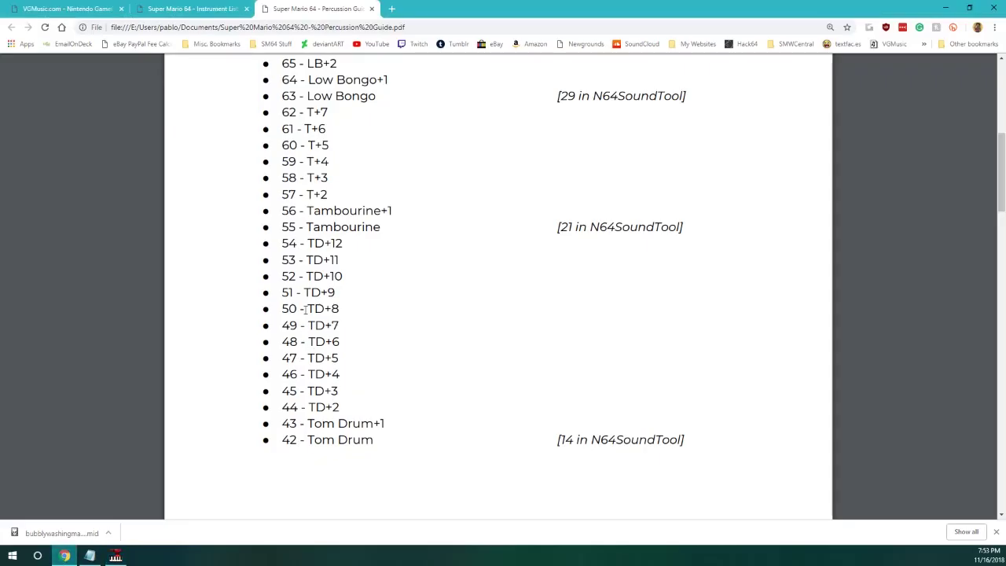
click(115, 556)
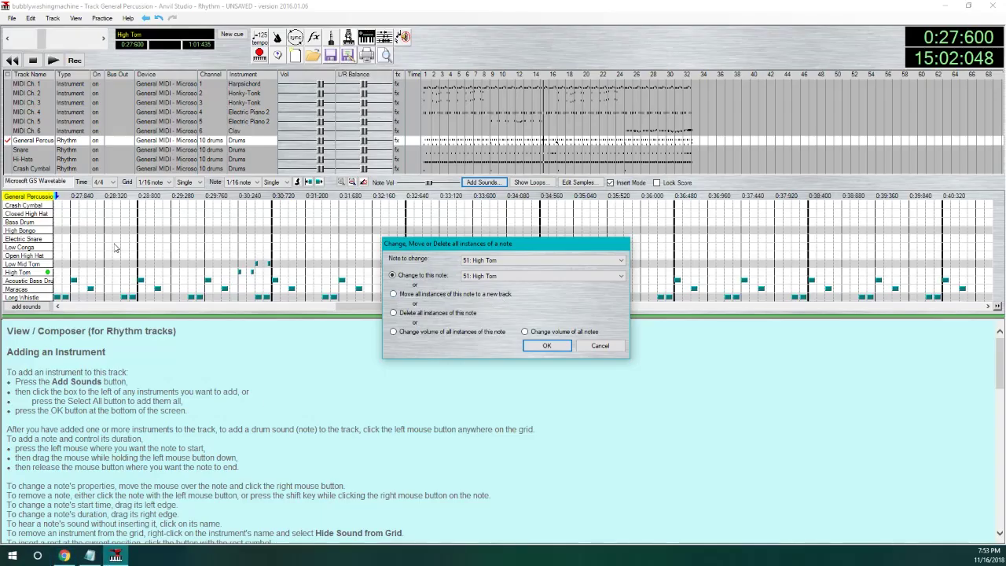
click(560, 346)
click(576, 329)
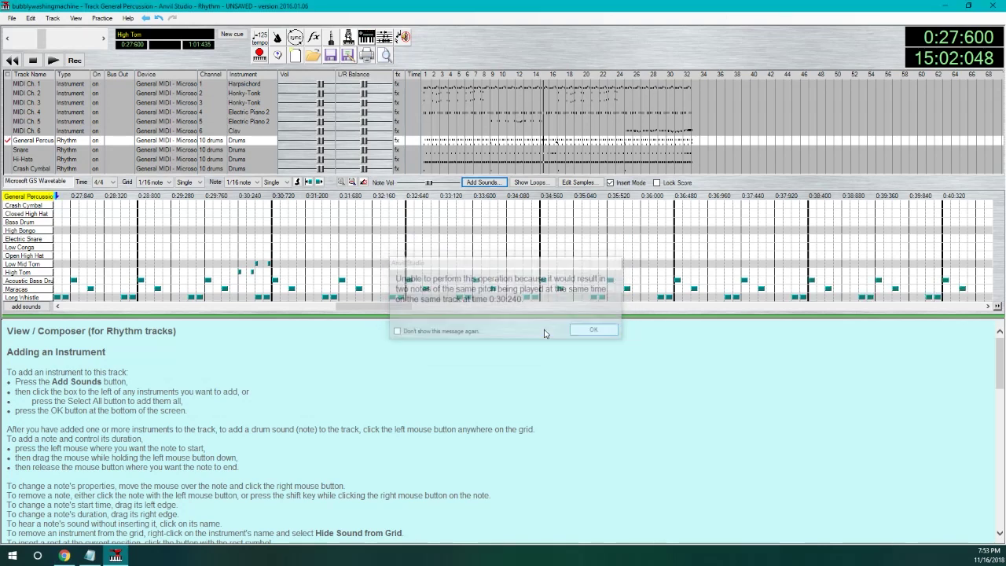
drag(371, 308, 87, 309)
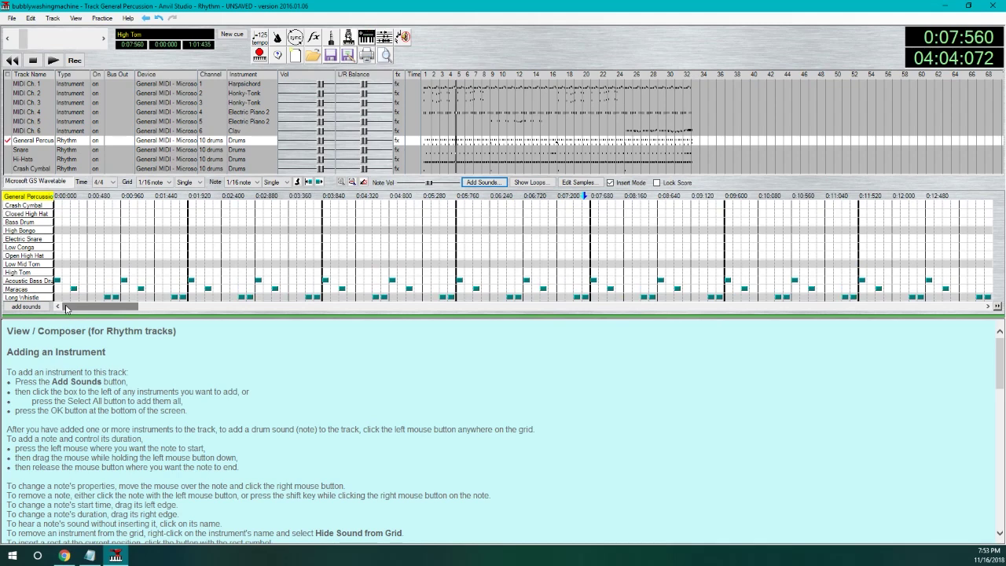
Step: On the Snare track, check the guide but keep Electric Snare unchanged, then select Hi-Hats
click(25, 151)
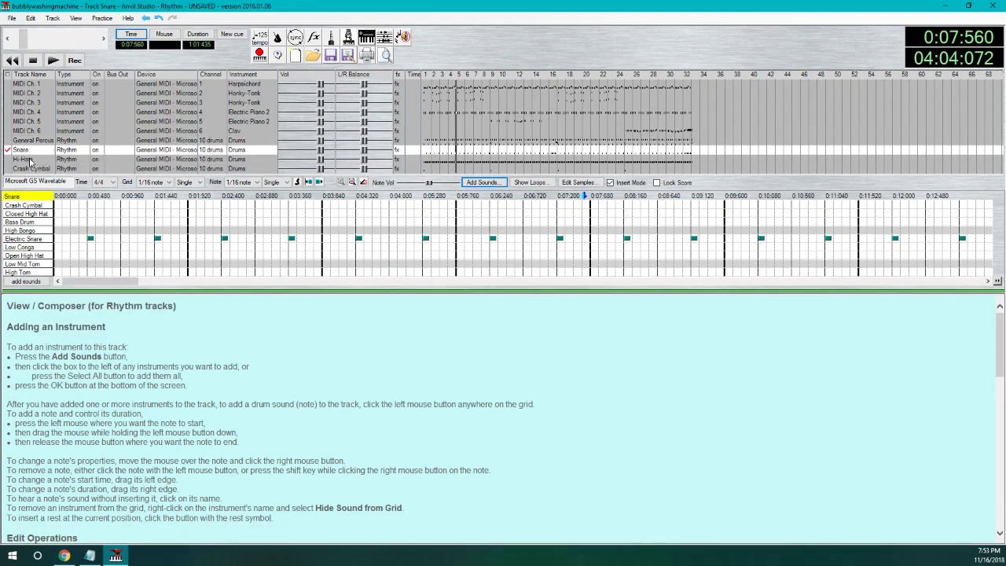
right_click(28, 240)
click(142, 254)
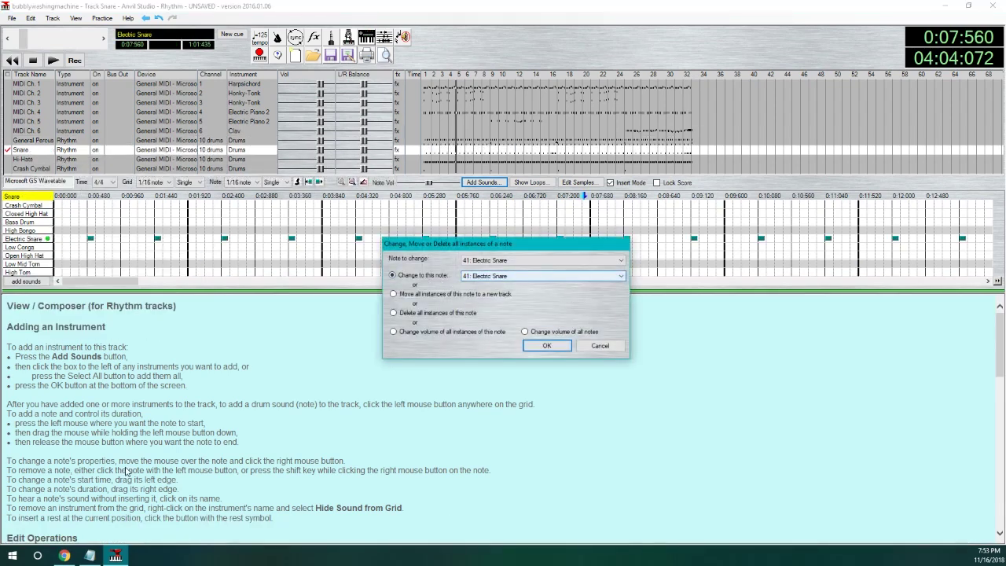
click(64, 556)
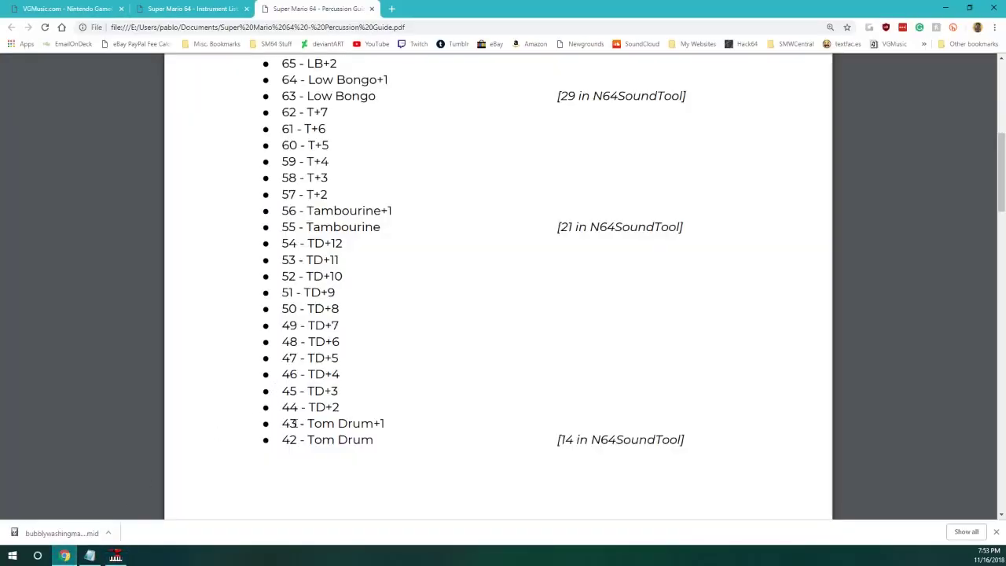
scroll(293, 423, down, 3)
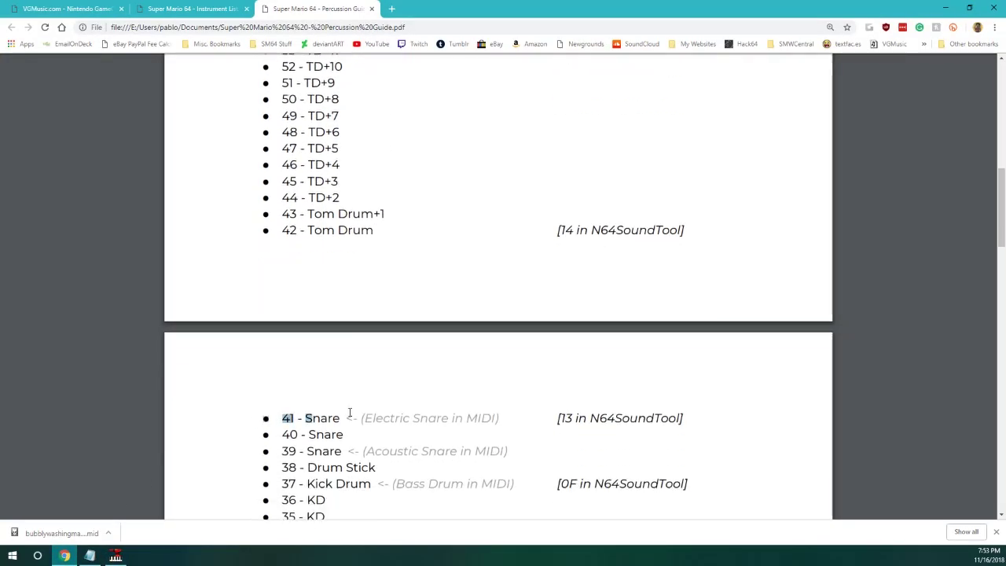
click(115, 555)
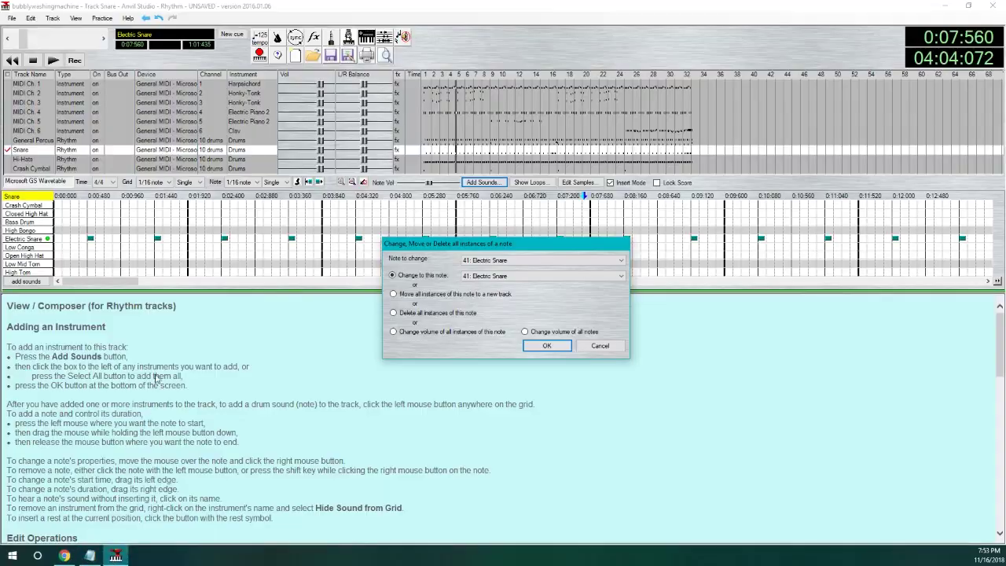
click(597, 345)
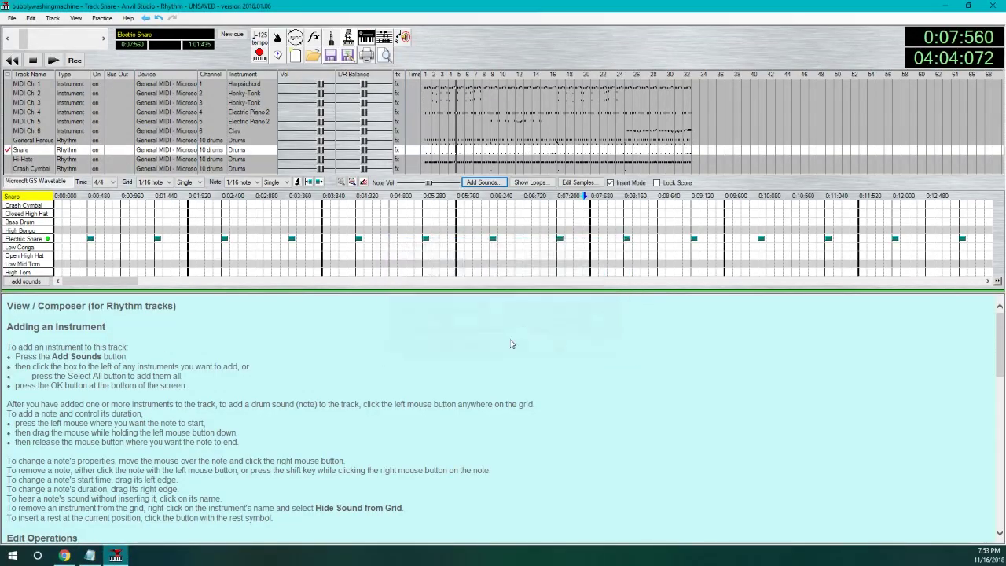
click(24, 160)
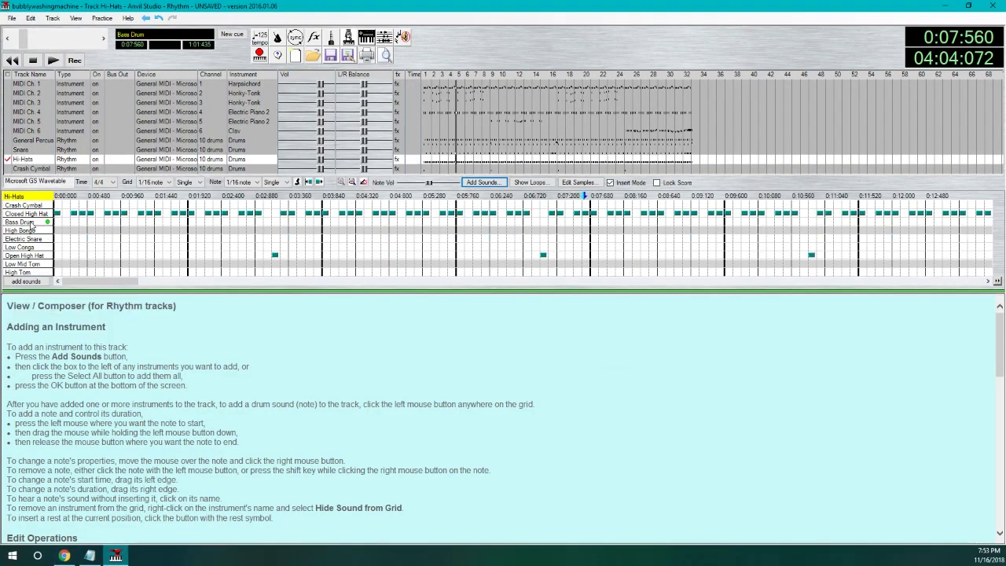
Step: After checking the guide, remap all Closed High Hat notes to Pedal High Hat
right_click(33, 221)
click(48, 231)
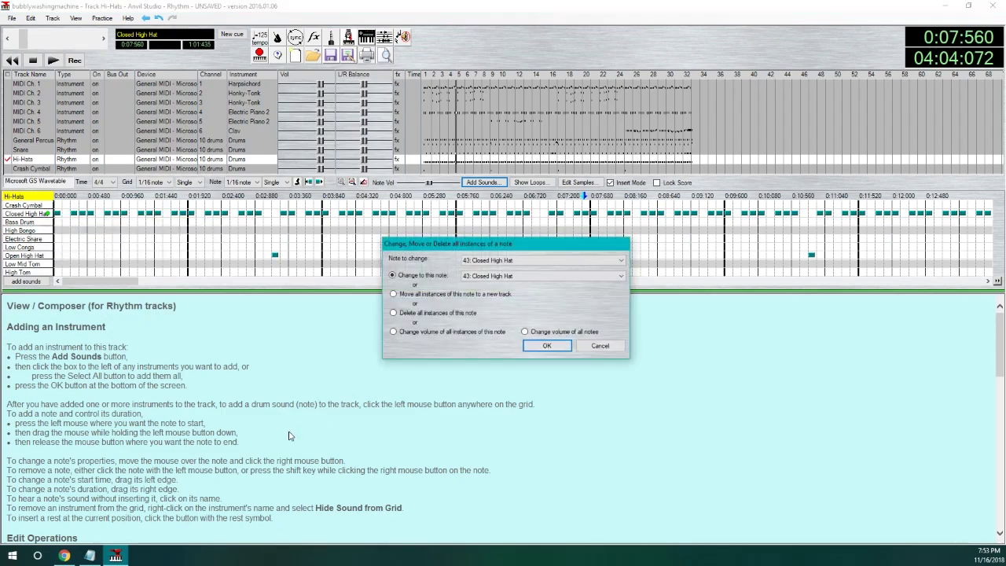
click(63, 556)
scroll(318, 298, down, 10)
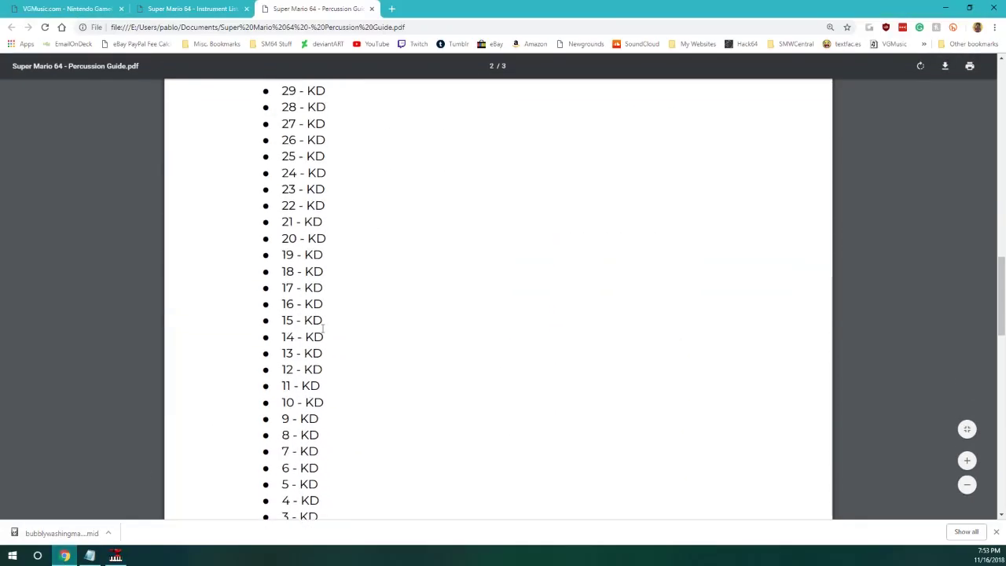
scroll(325, 307, down, 2)
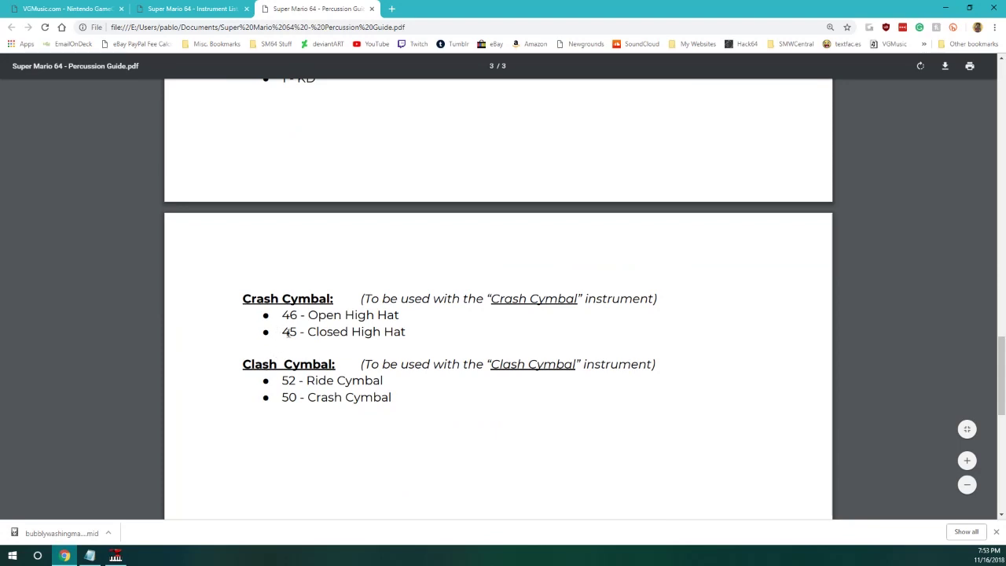
scroll(307, 338, up, 1)
scroll(290, 326, down, 1)
mouse_move(286, 331)
mouse_down()
mouse_move(391, 332)
mouse_move(278, 333)
mouse_up()
click(115, 555)
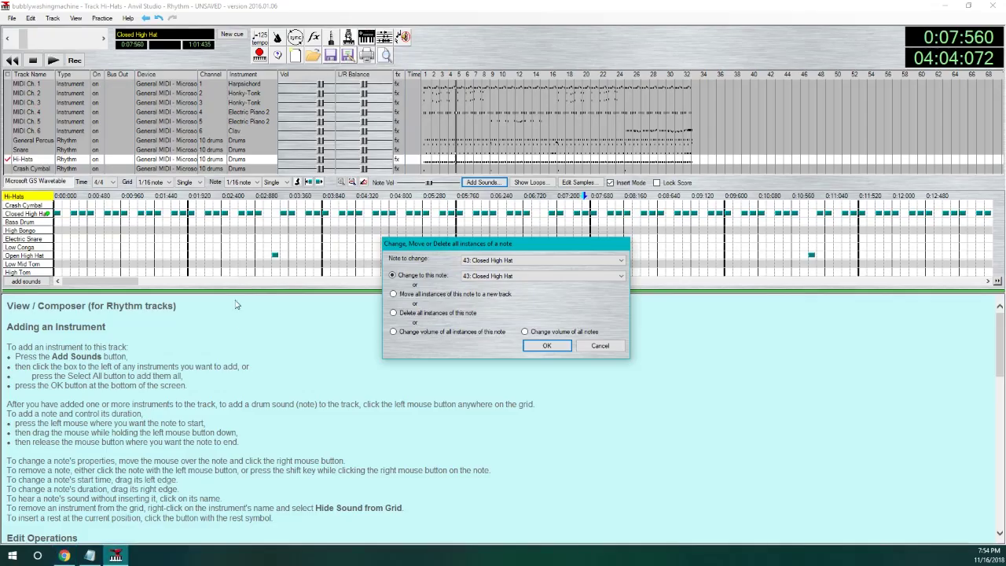
click(504, 276)
click(503, 300)
click(543, 345)
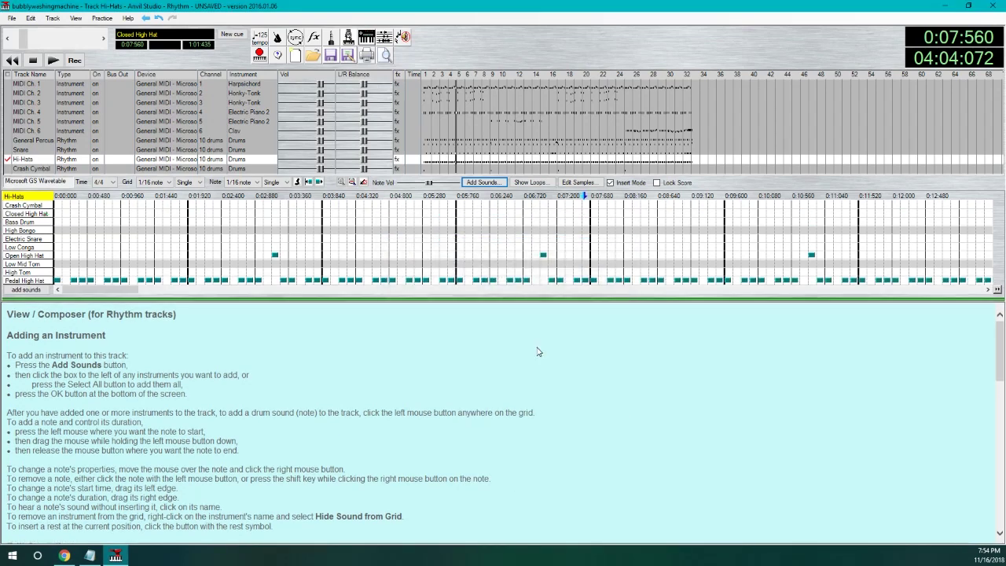
Step: Remap all Open High Hat notes to Low Tom
click(64, 555)
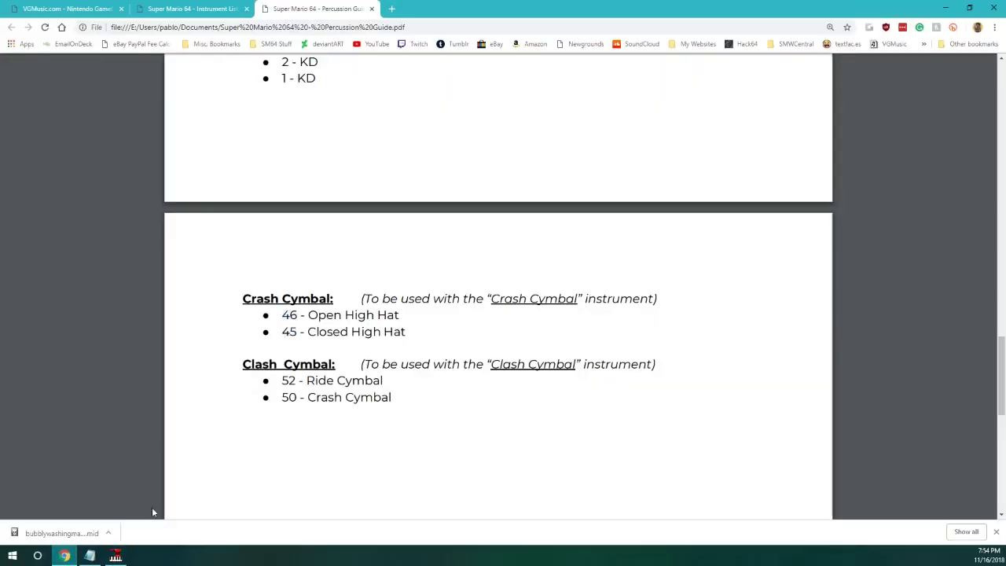
click(115, 554)
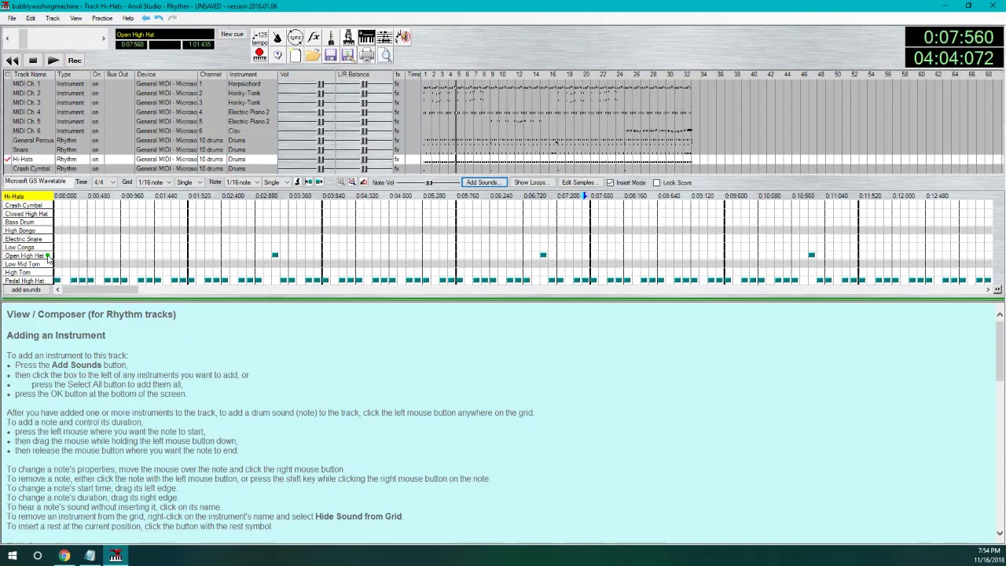
right_click(48, 258)
click(86, 272)
click(495, 276)
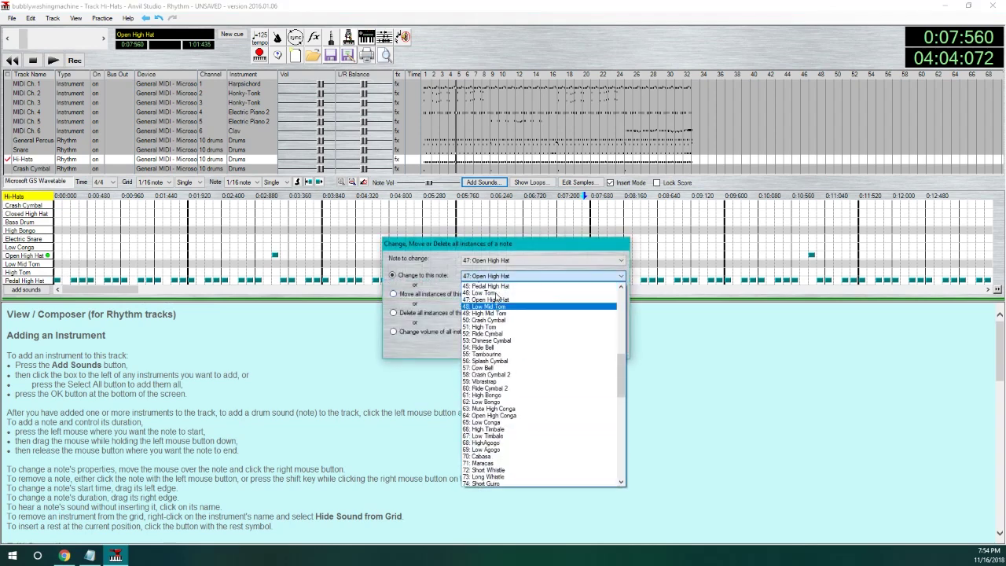
click(496, 293)
click(539, 349)
Step: On the Crash Cymbal track, check the guide and start changing all Crash Cymbal notes
click(31, 169)
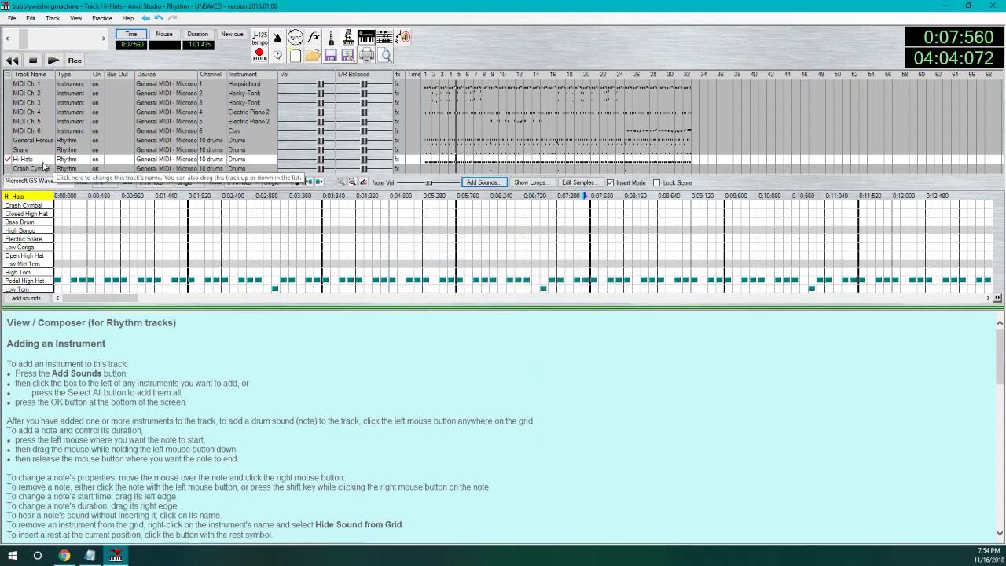
key(alt+Tab)
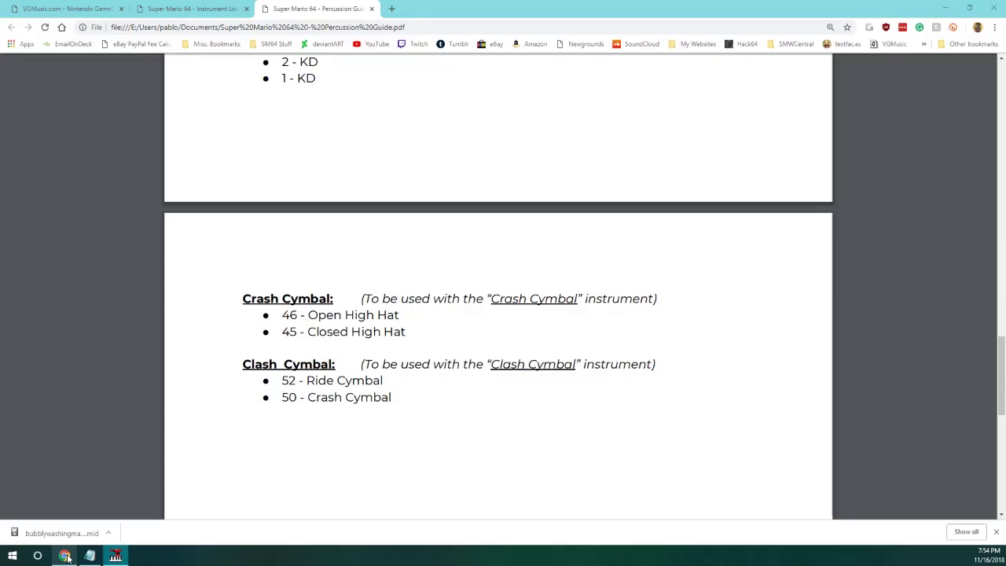
scroll(315, 403, down, 1)
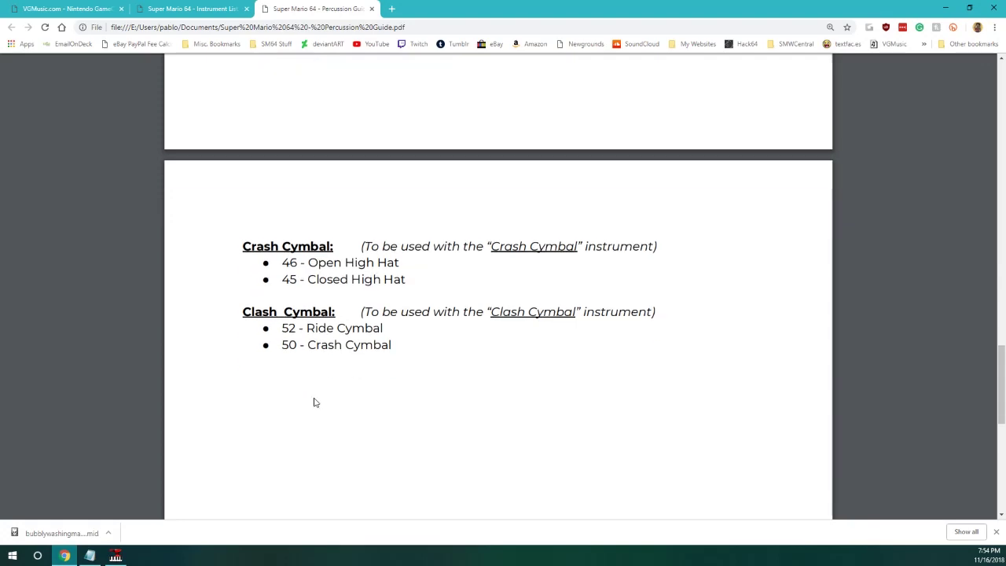
click(117, 553)
right_click(31, 204)
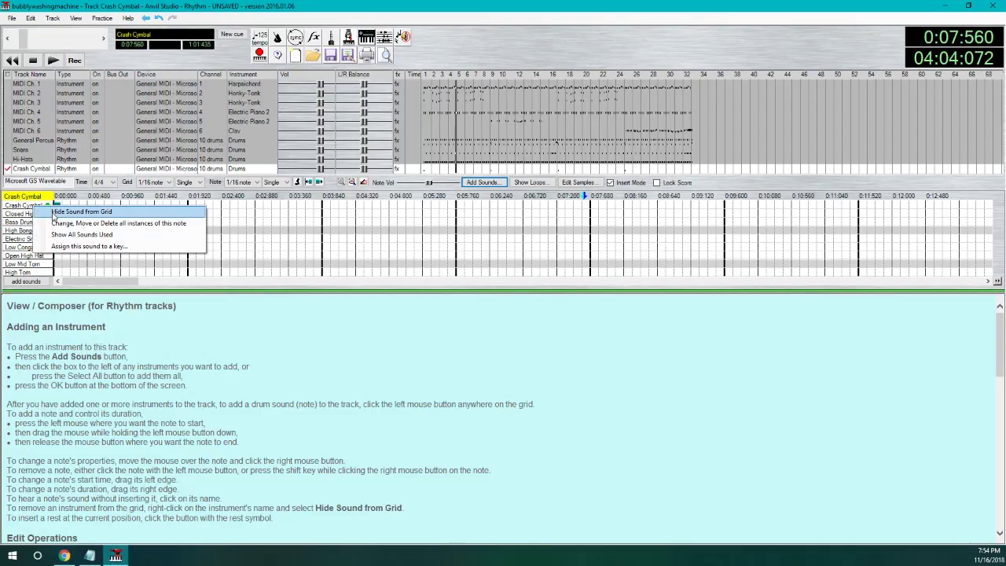
click(95, 209)
Step: Apply the Crash Cymbal remap despite the overlap warning; set drum tracks to channels 7, 8, 9, 11
click(548, 346)
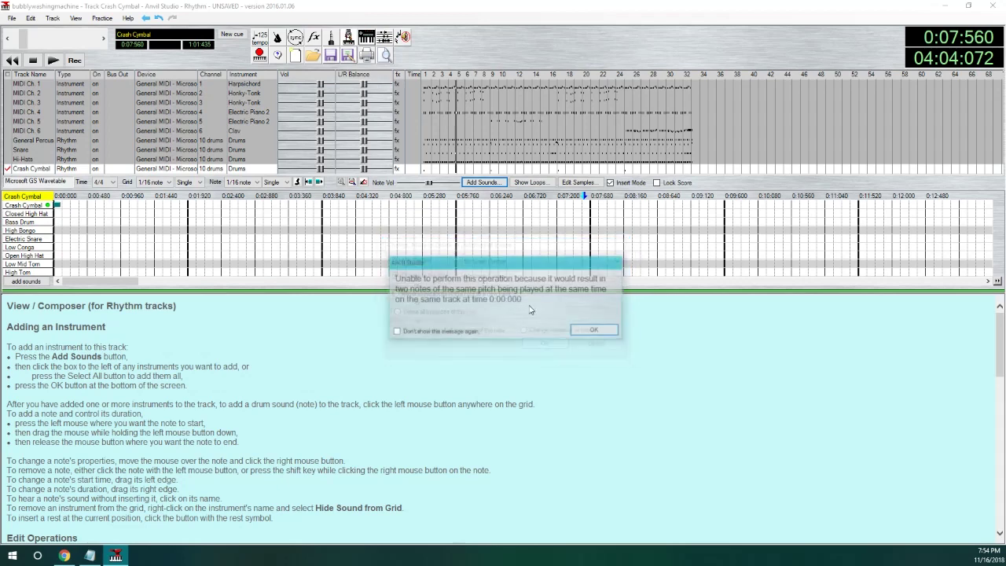
click(591, 330)
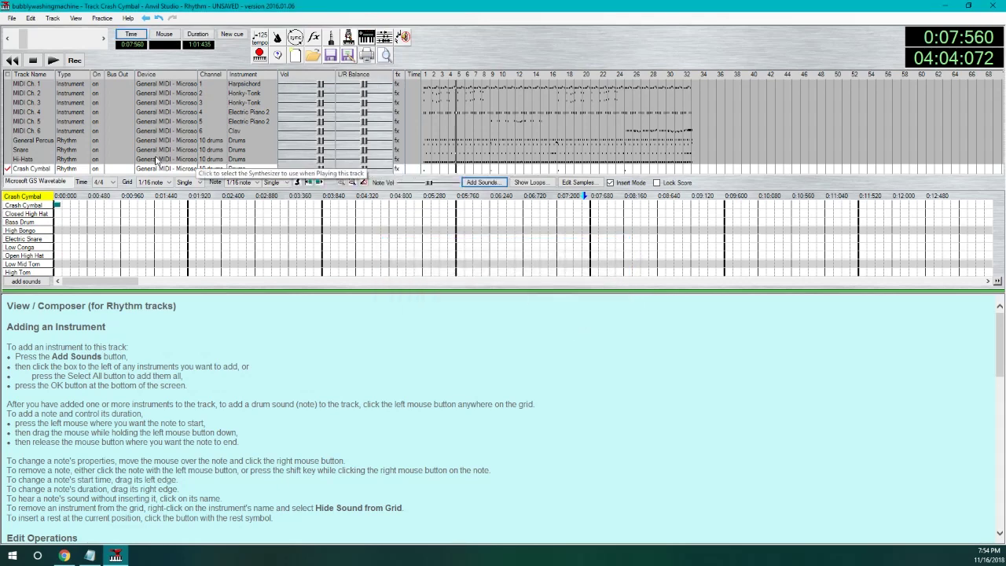
click(210, 139)
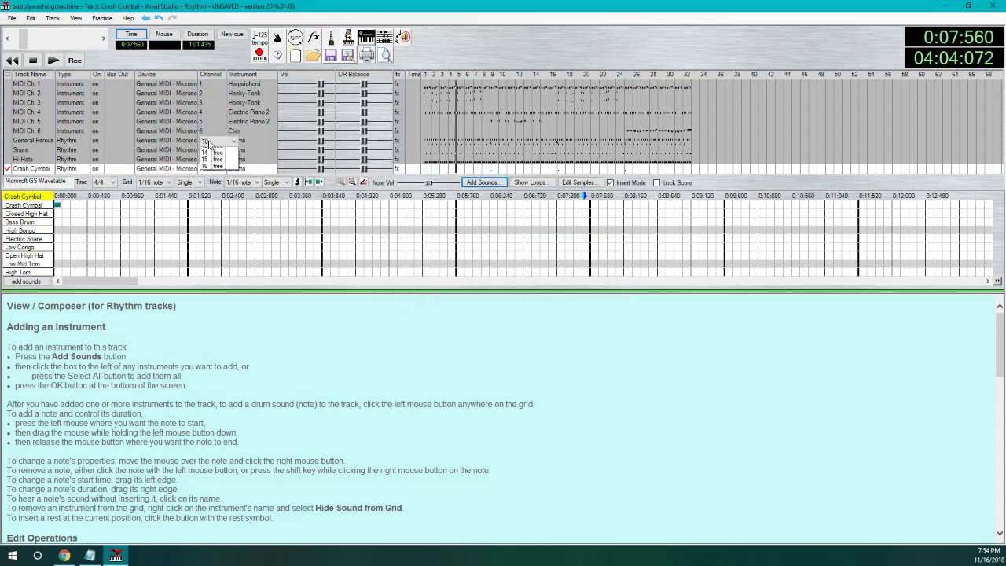
click(217, 206)
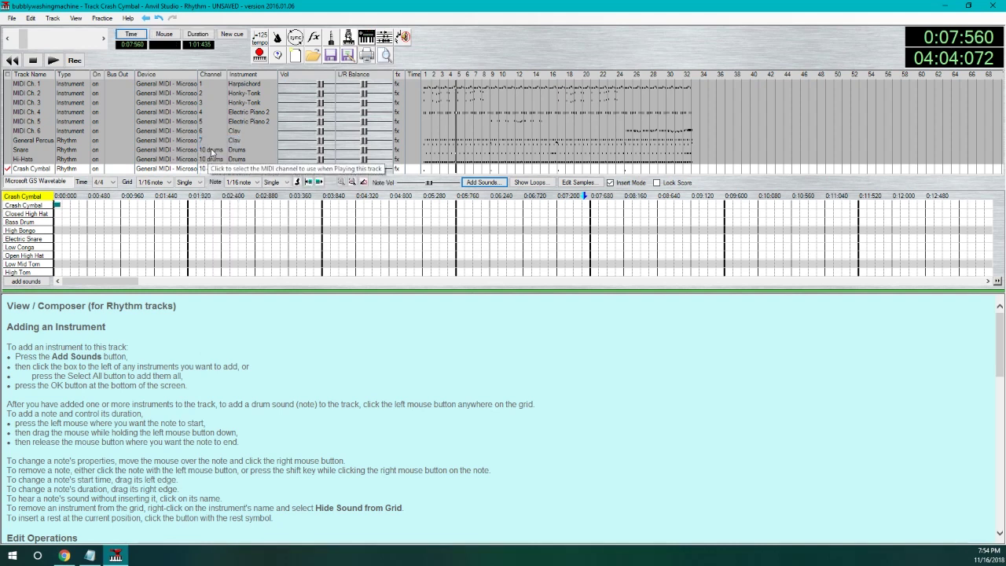
click(212, 149)
click(216, 221)
click(212, 159)
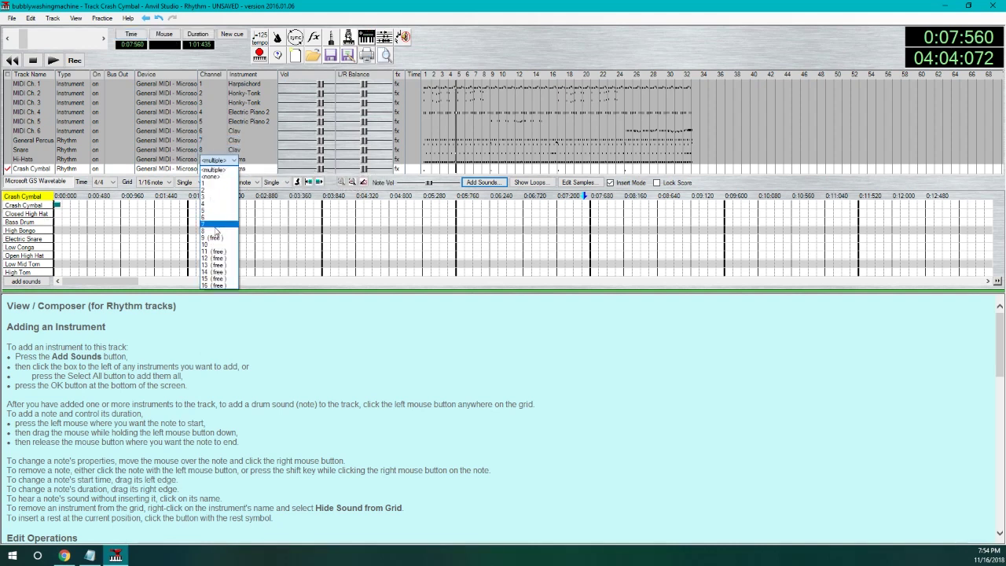
click(218, 238)
click(212, 168)
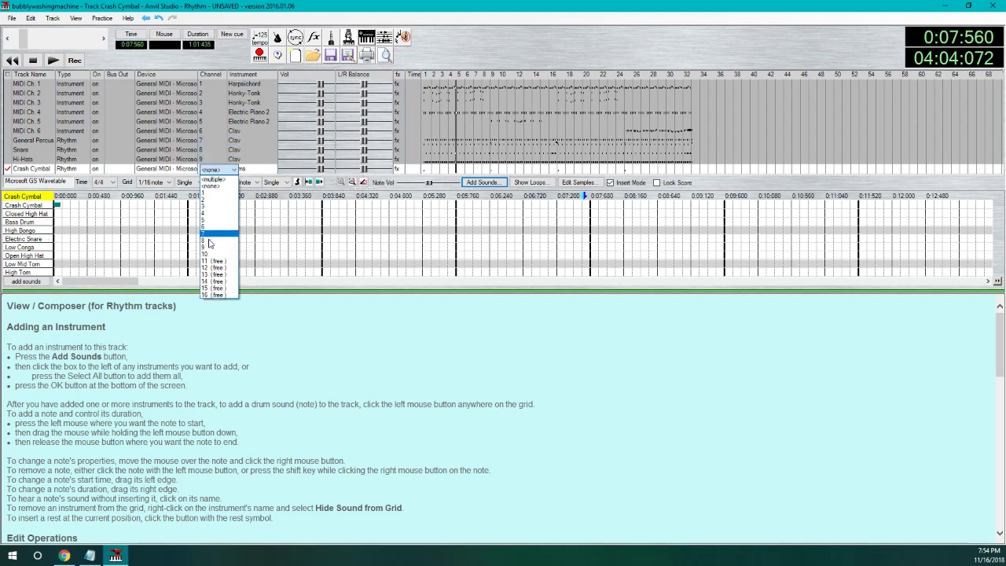
click(210, 260)
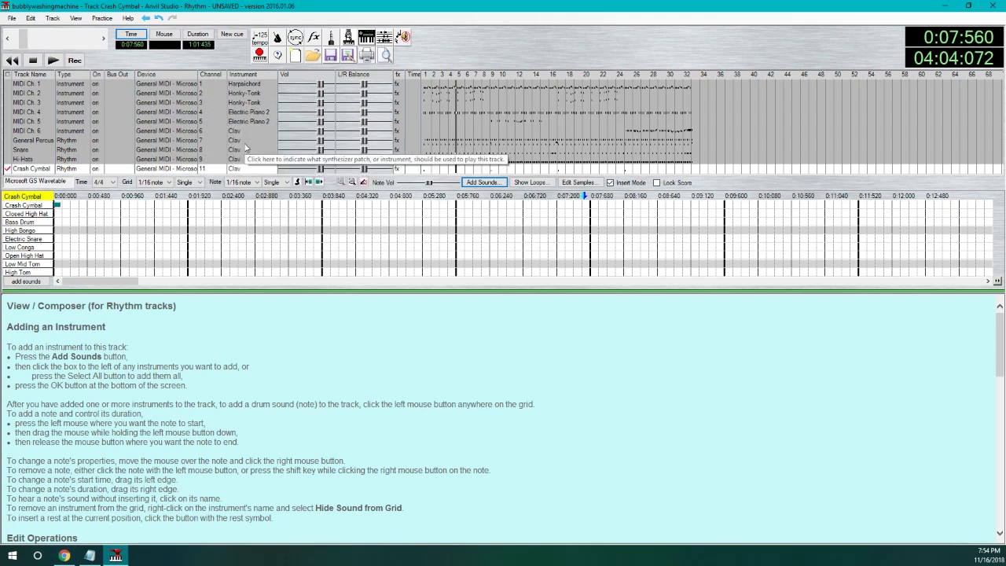
click(38, 132)
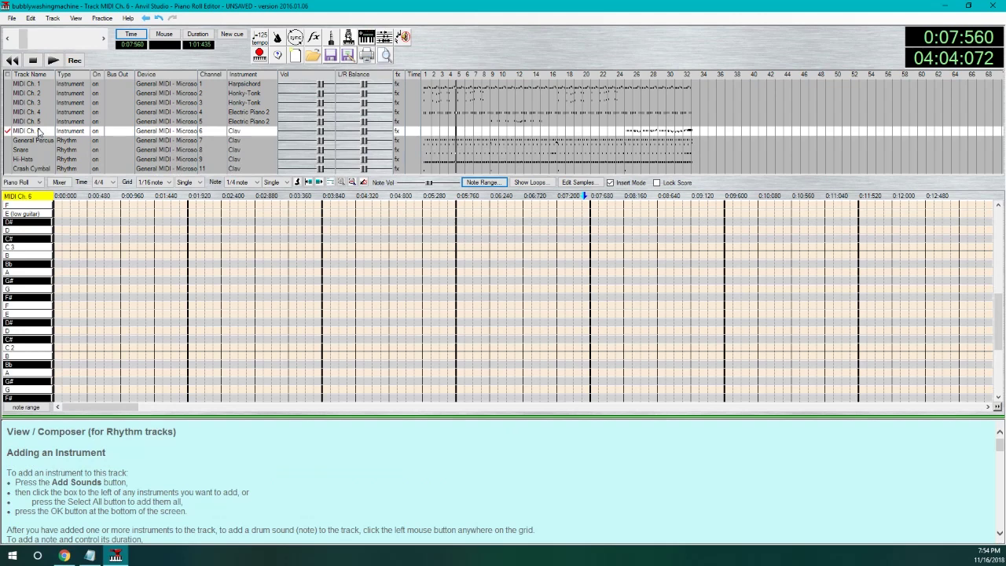
Step: Leave MIDI Ch. 6 on Clav and consult the Super Mario 64 instrument list
click(239, 131)
click(439, 393)
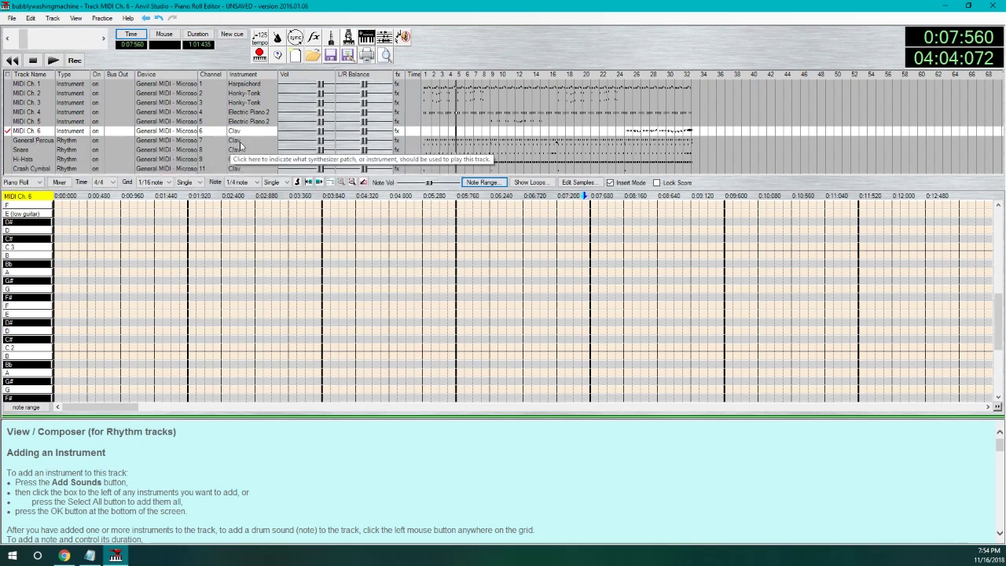
click(64, 555)
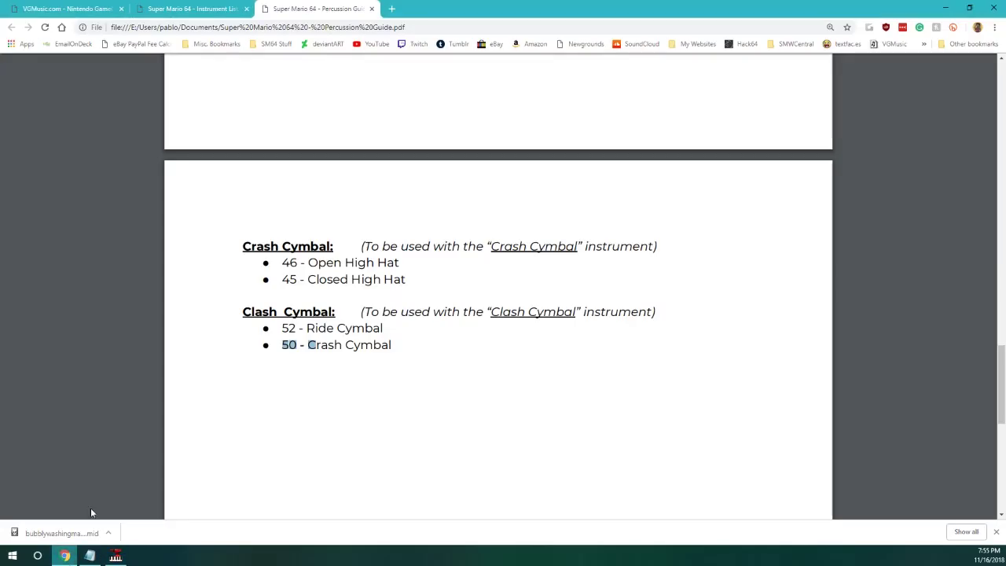
click(151, 6)
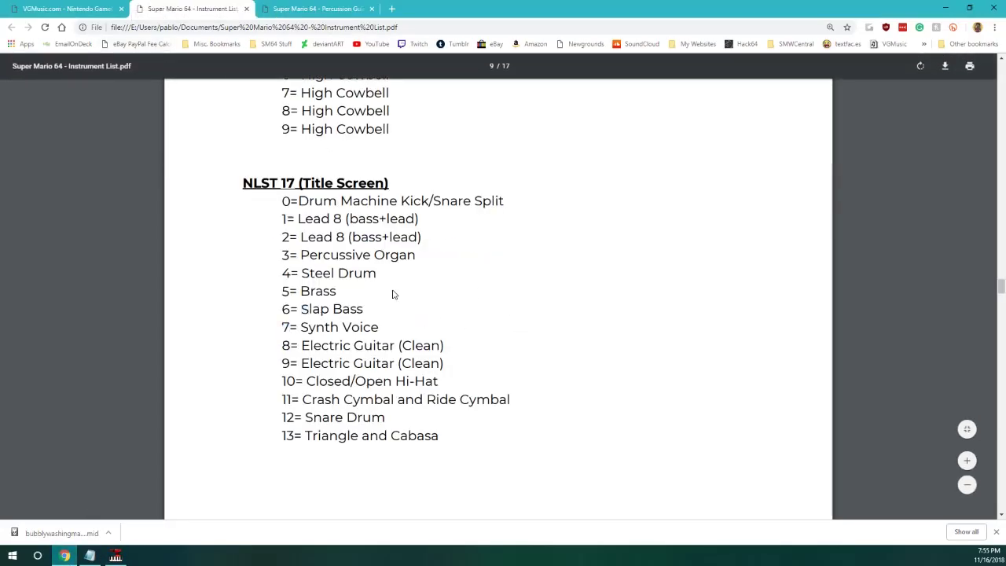
click(115, 556)
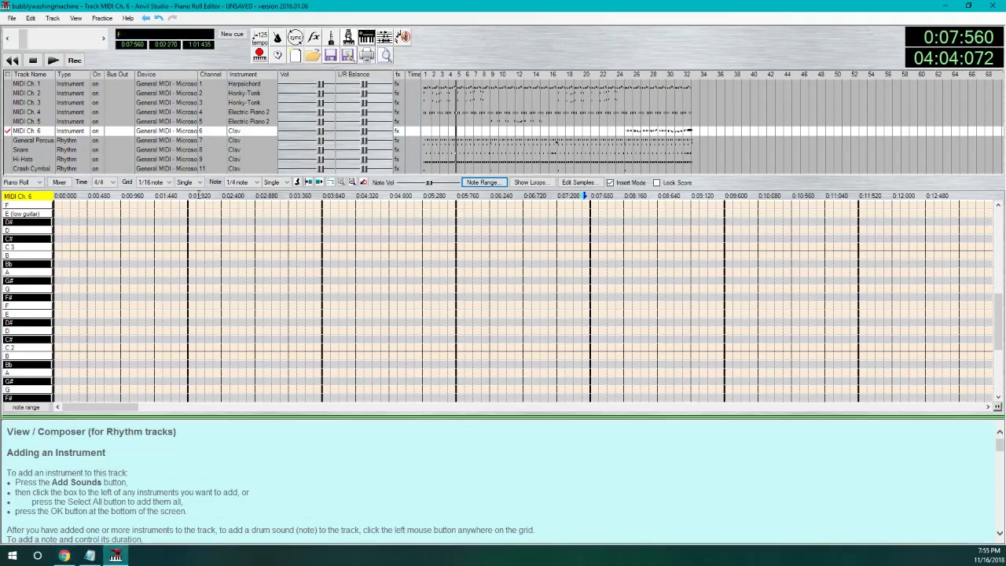
Step: Set the General Percussion track's instrument to Gunshot
click(43, 142)
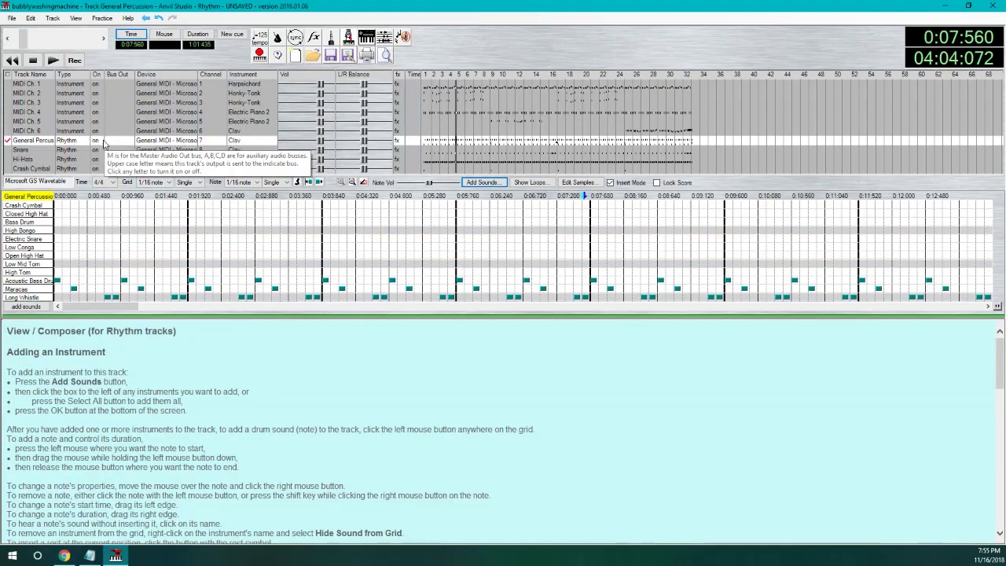
click(234, 140)
drag(204, 331, 410, 338)
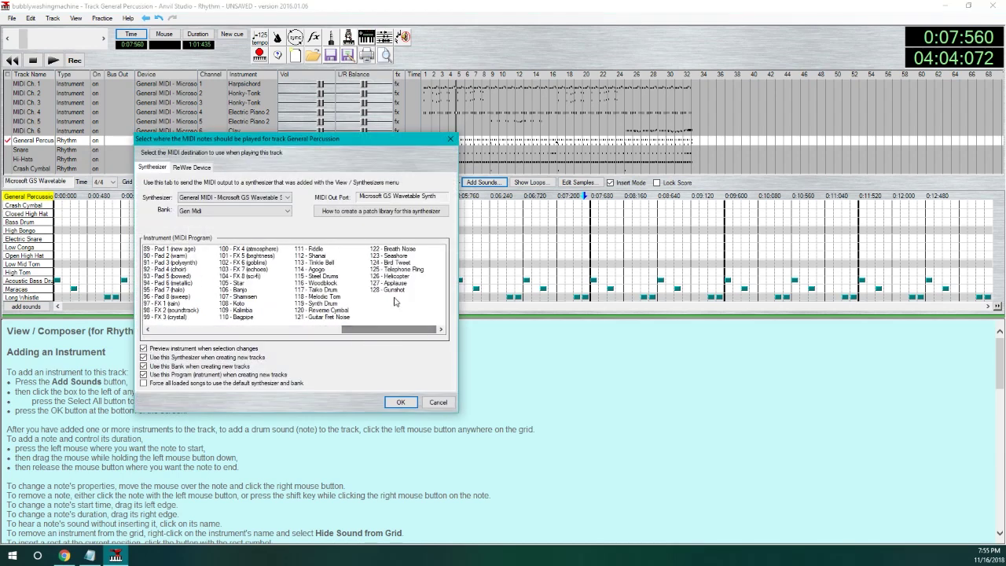
click(402, 402)
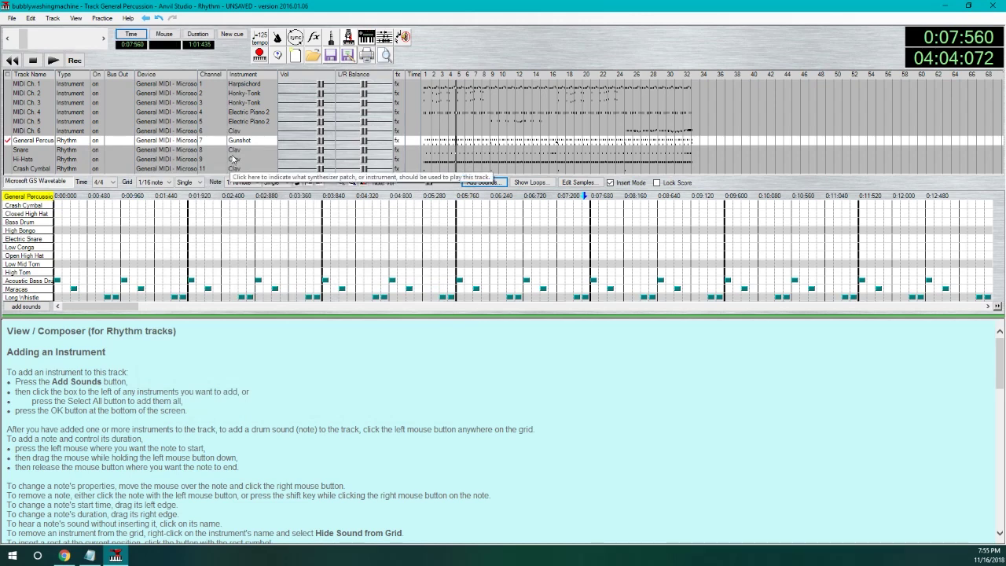
Step: Change the Snare track's instrument from Clav to Drums after rechecking the SM64 list
click(46, 151)
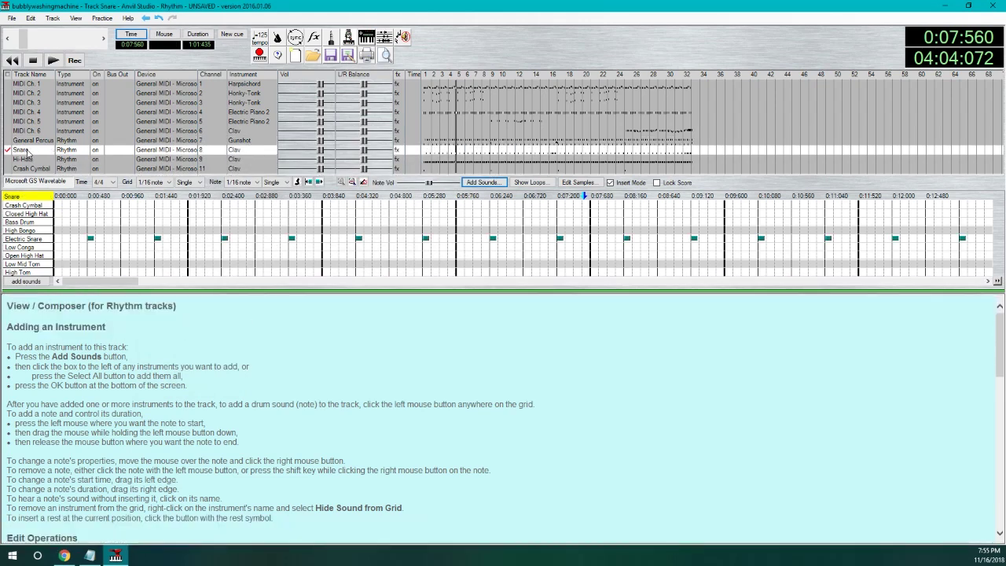
click(68, 557)
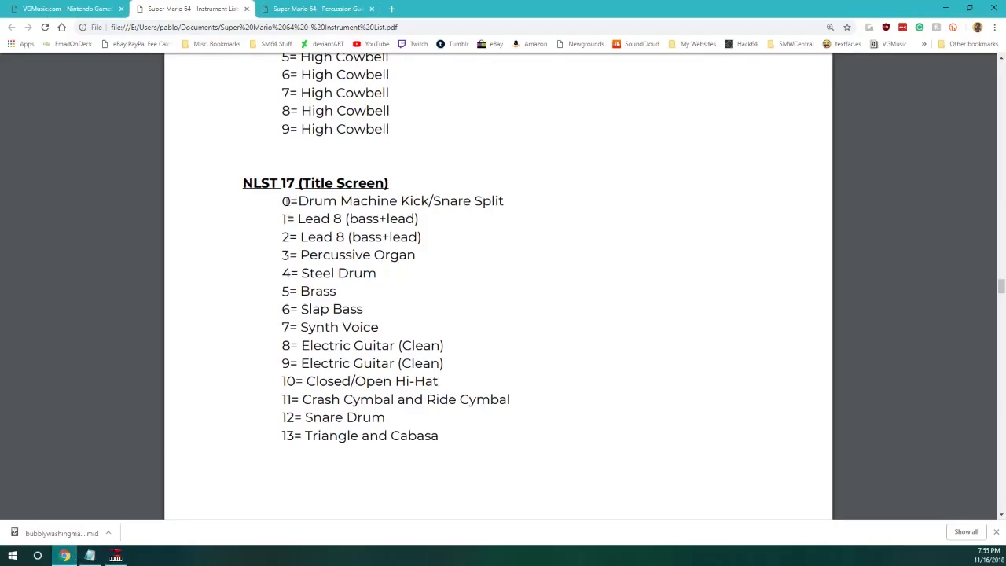
click(115, 555)
click(234, 151)
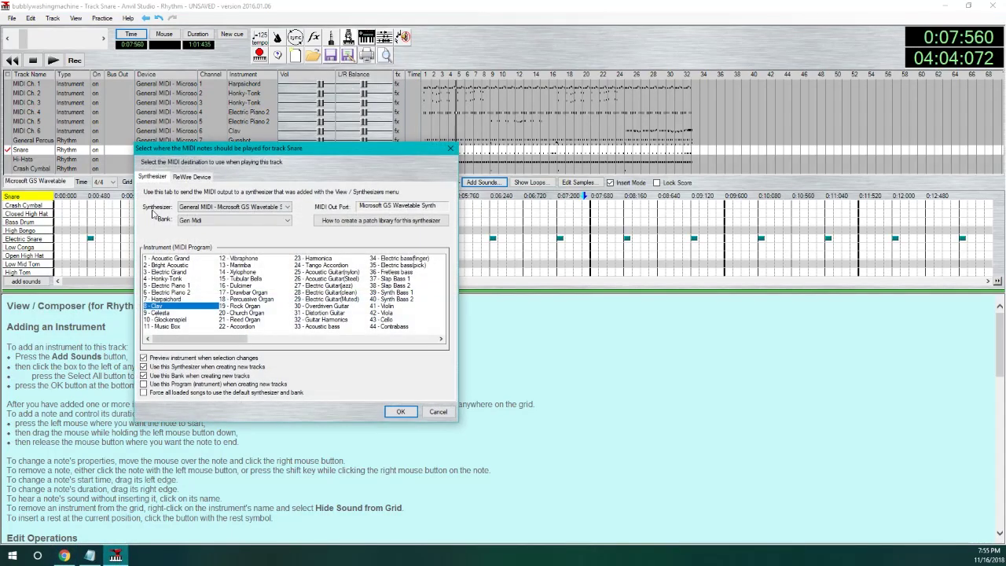
click(168, 258)
click(400, 411)
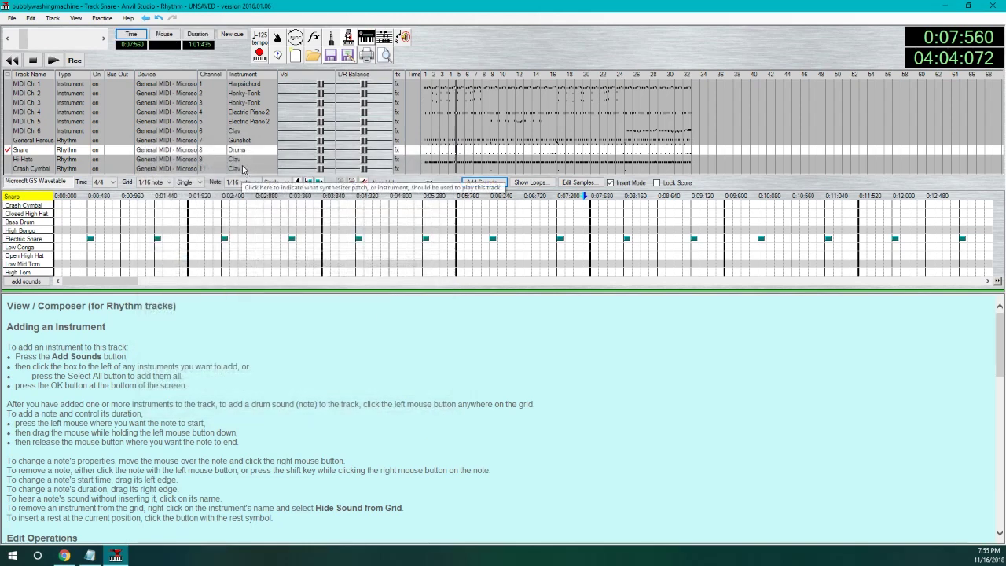
click(76, 142)
Step: Make Snare, Hi-Hats and Crash Cymbal Instrument-type tracks, keeping General Percussion as Instrument
click(75, 152)
click(67, 168)
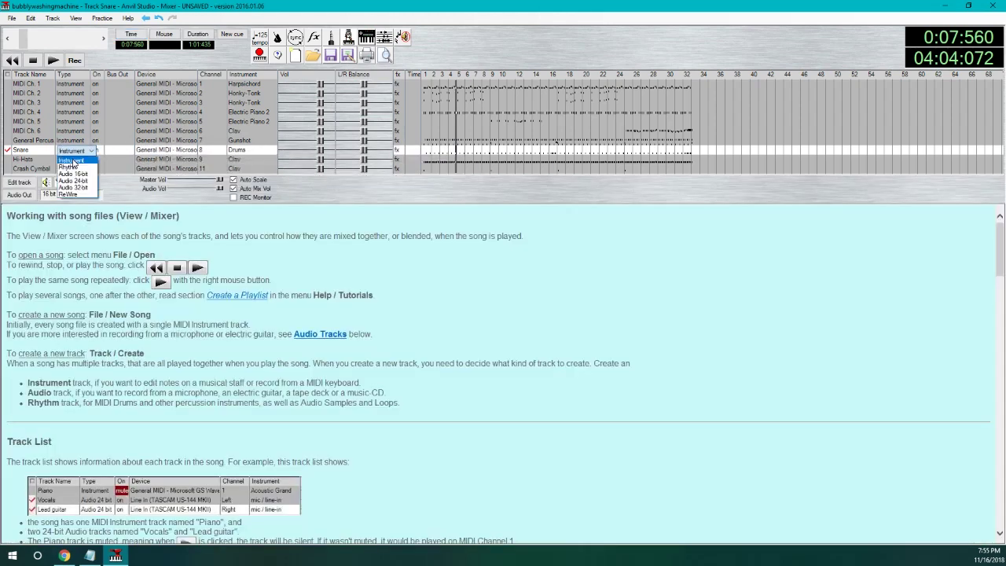
click(66, 174)
click(67, 169)
click(67, 169)
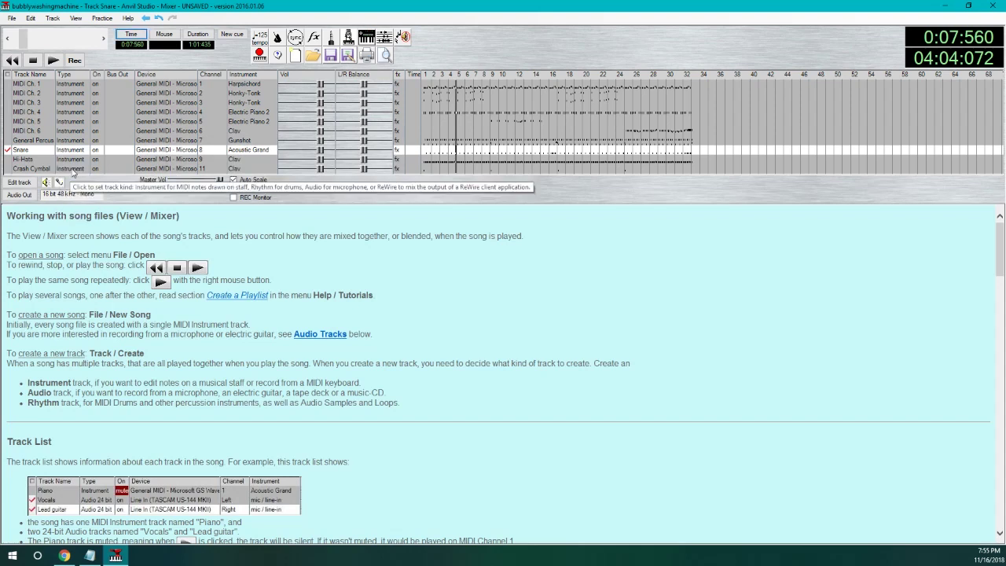
click(74, 142)
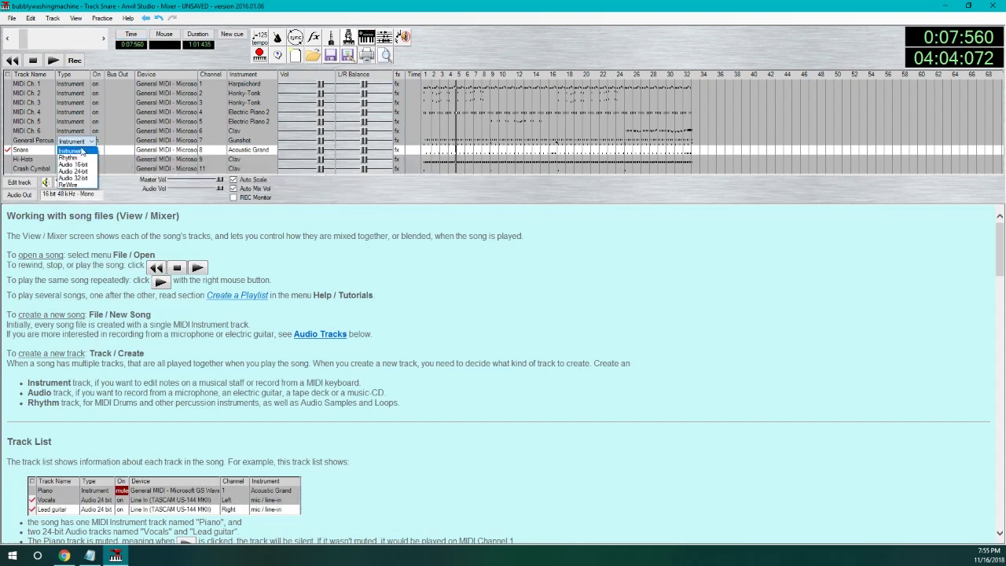
click(249, 163)
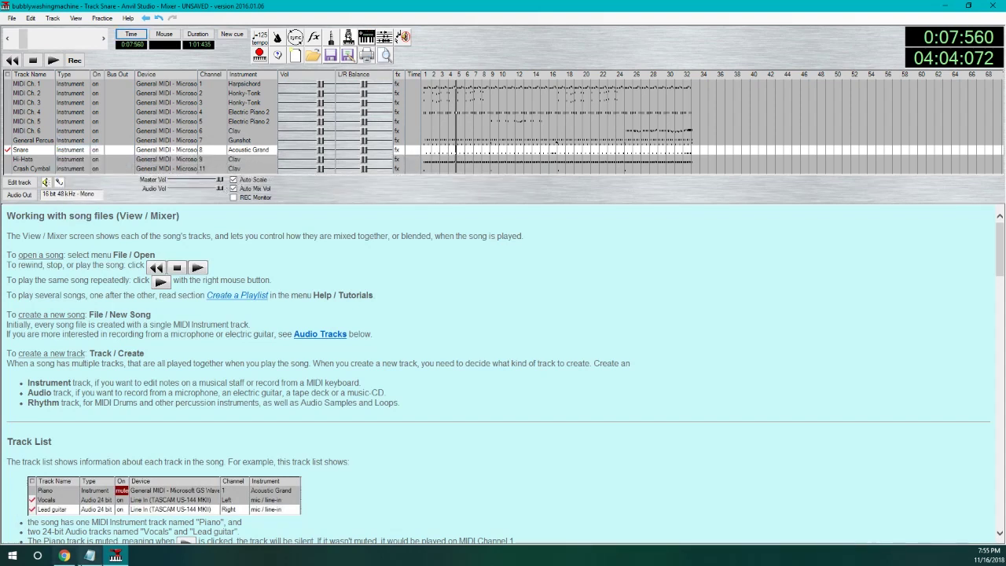
Step: Set the Hi-Hats track's instrument to Music Box after checking the SM64 list
click(64, 556)
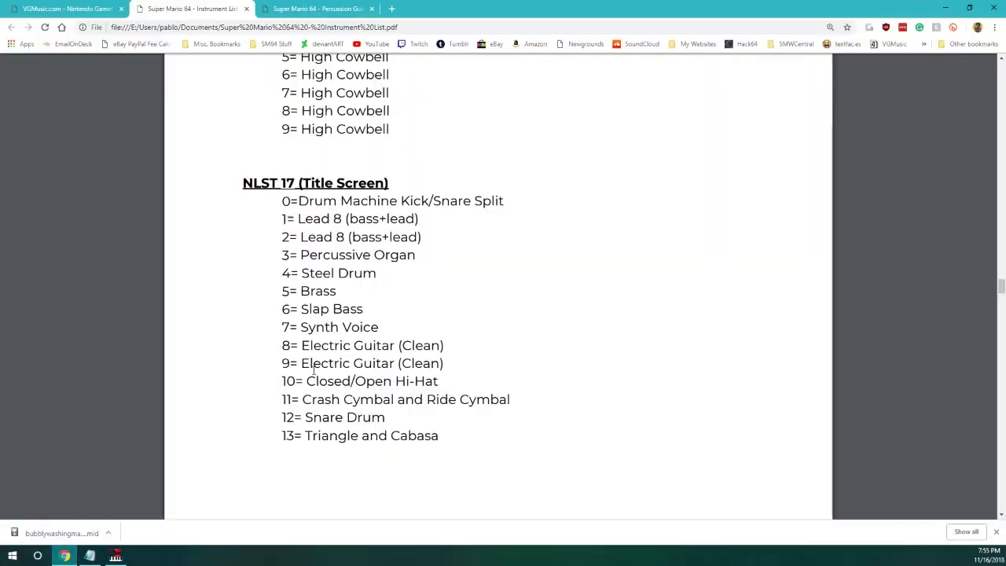
click(118, 555)
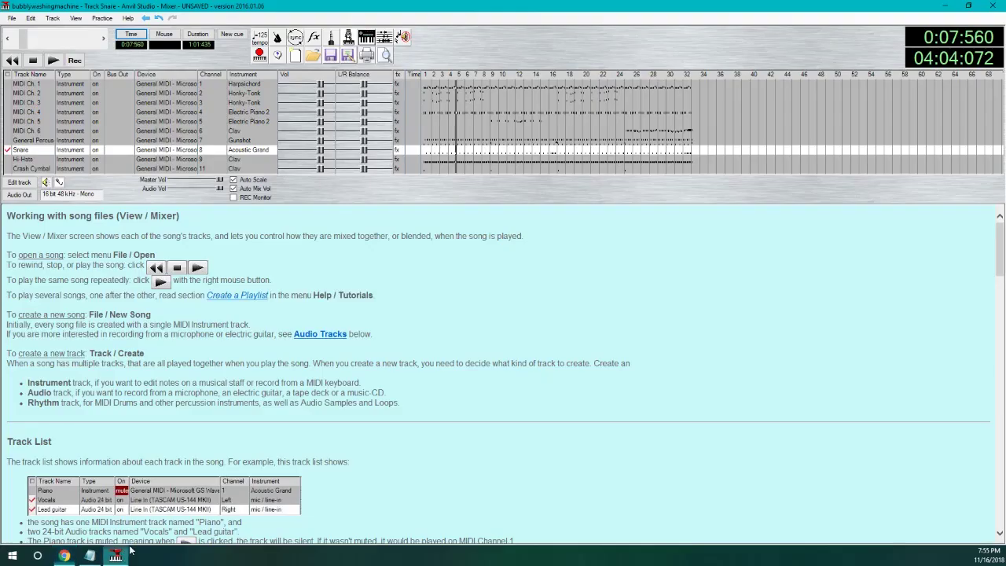
click(236, 159)
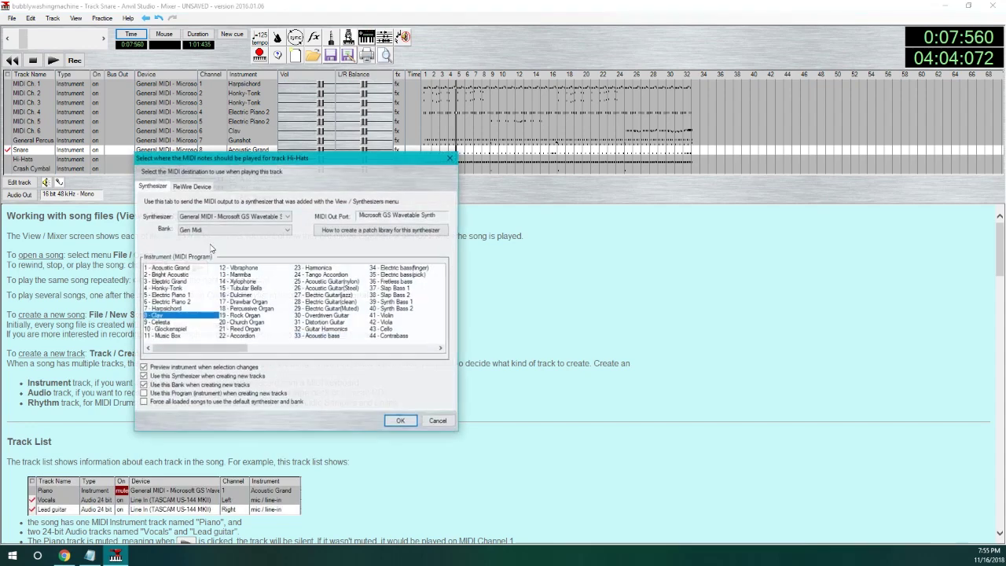
click(161, 335)
click(400, 421)
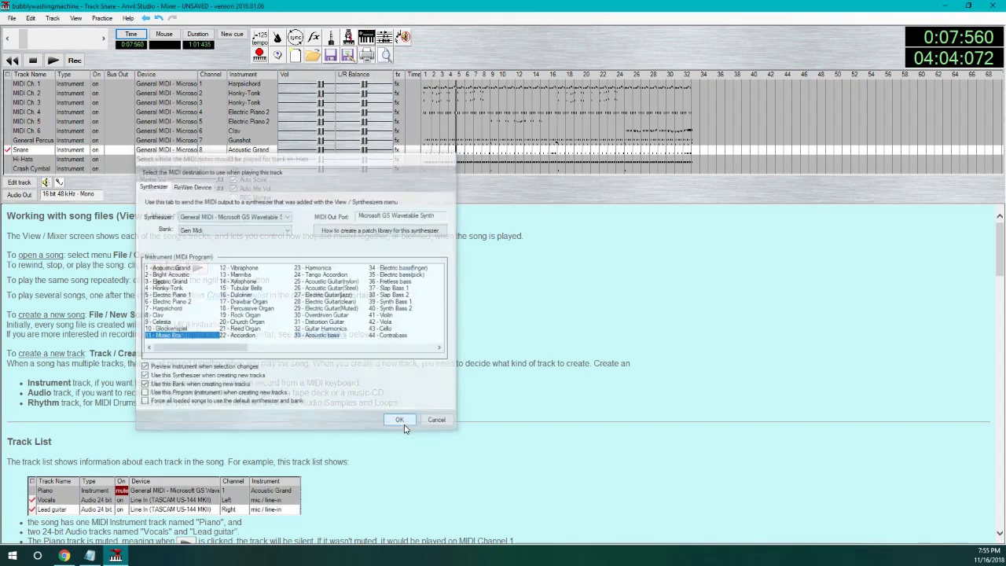
Step: Set the Crash Cymbal track's instrument to Vibraphone
click(66, 555)
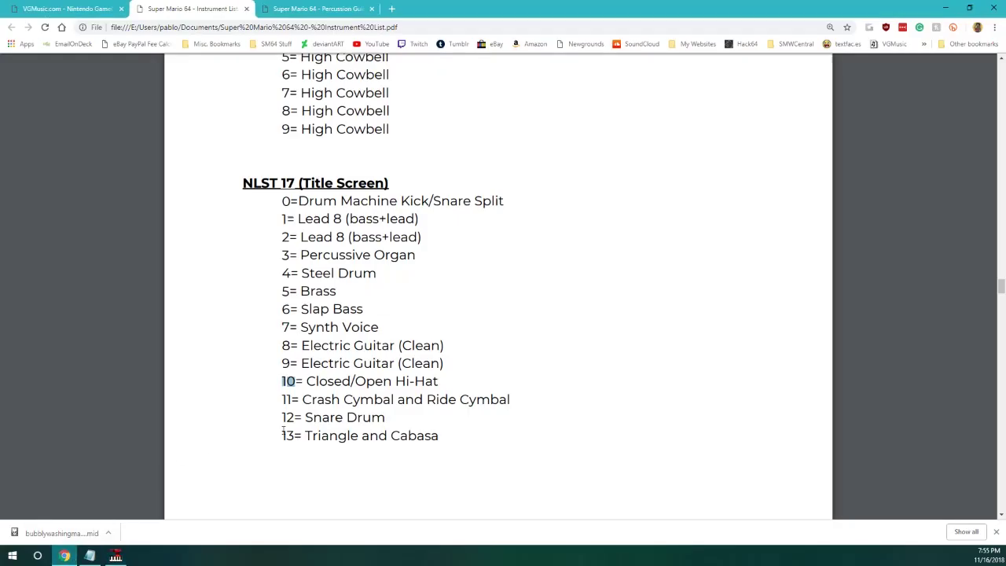
click(116, 555)
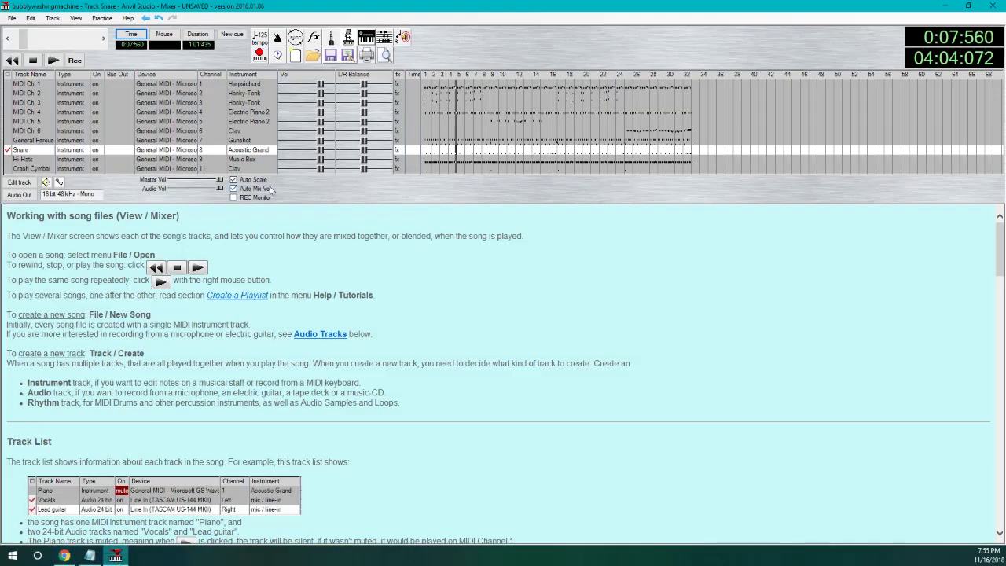
click(235, 168)
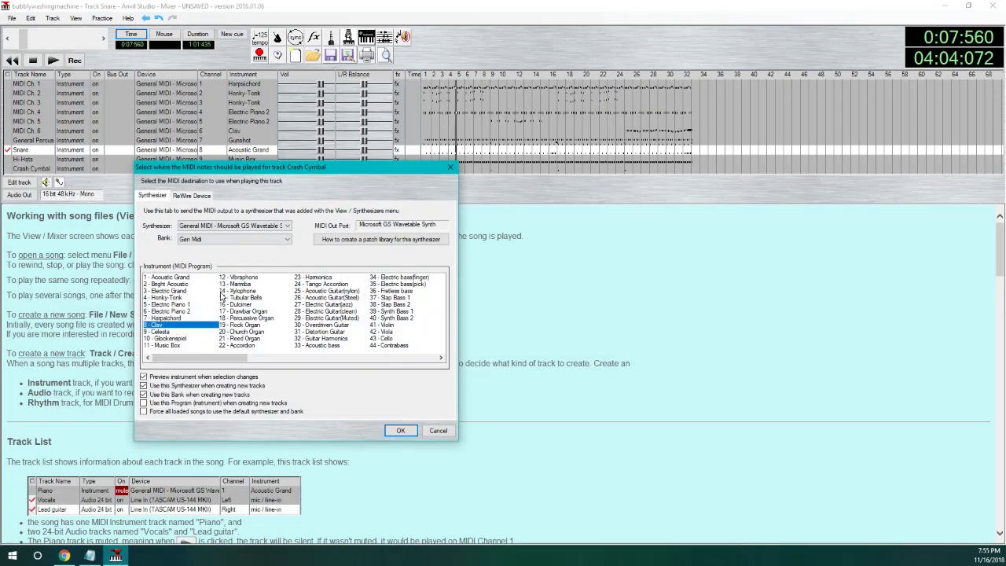
click(244, 278)
click(394, 428)
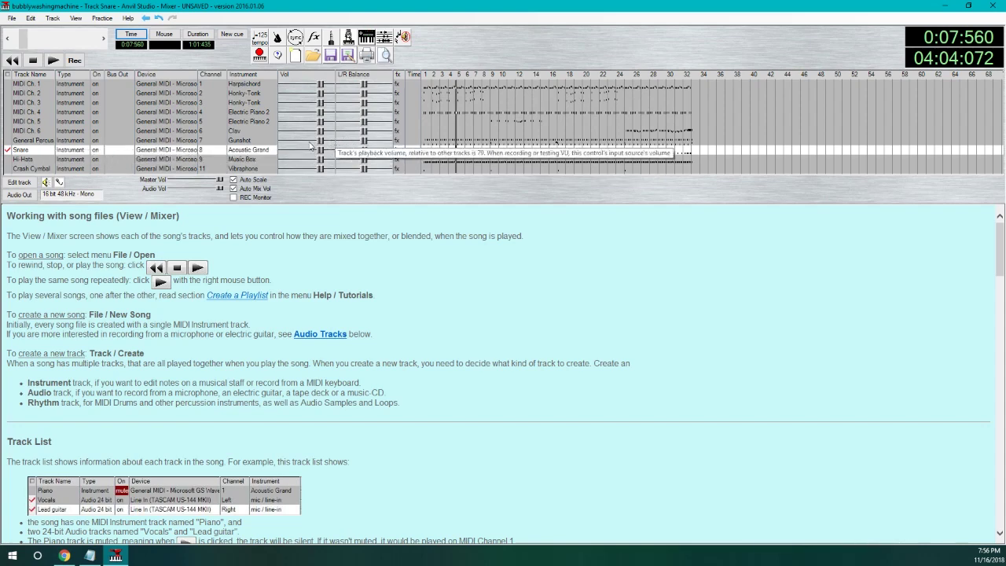
Step: Raise General Percussion and Snare volumes and lower the Hi-Hats volume
click(50, 142)
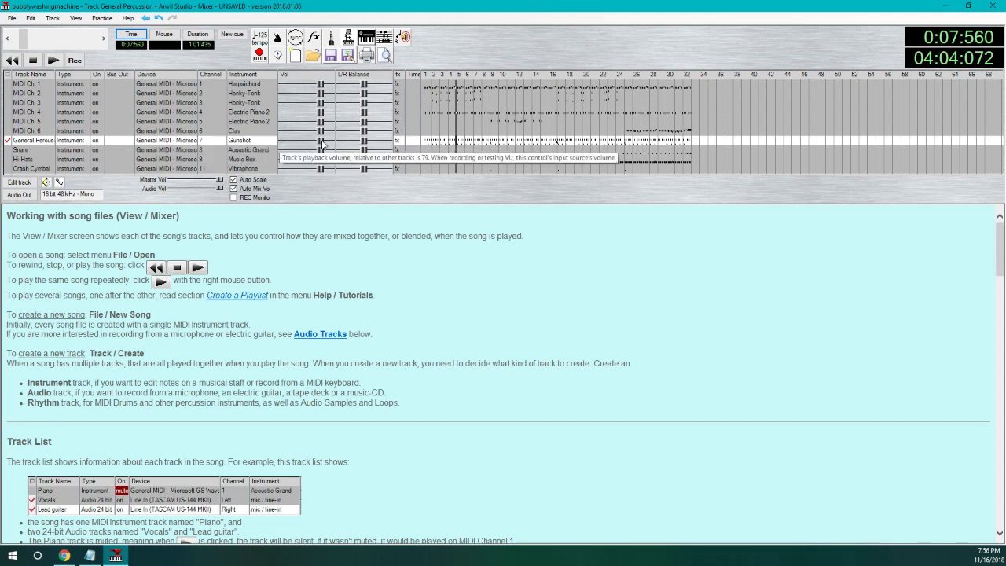
drag(322, 143, 328, 143)
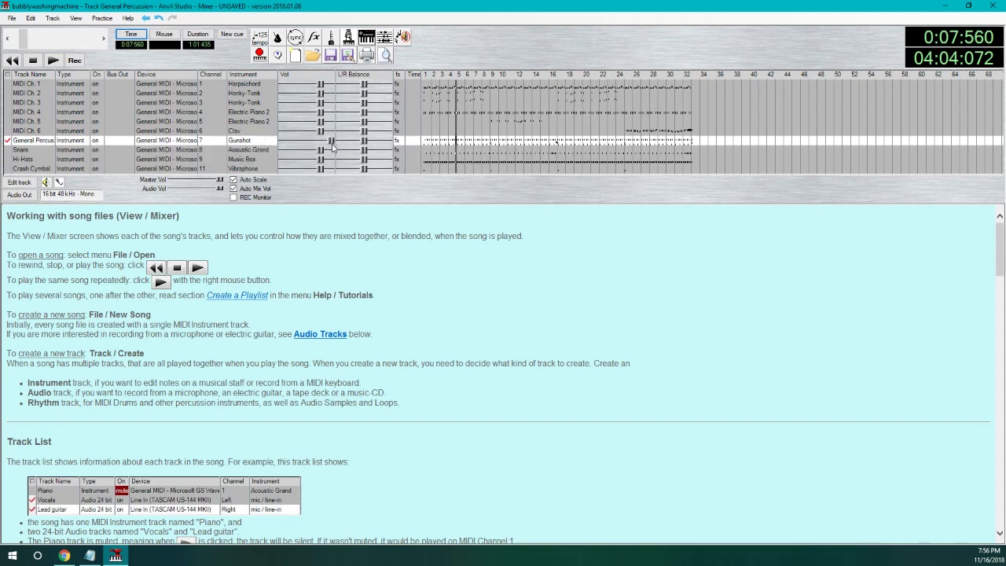
click(327, 151)
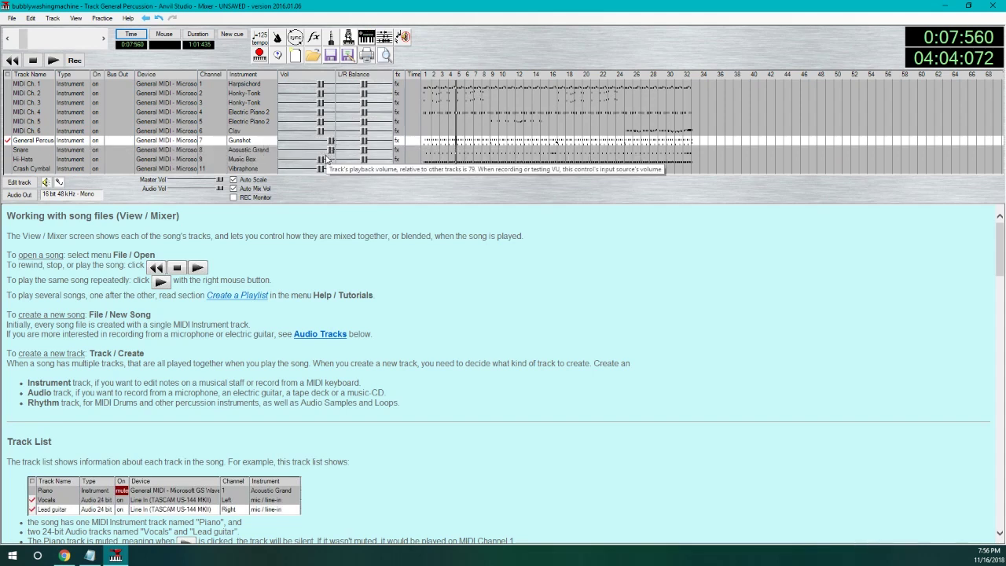
drag(322, 163, 313, 161)
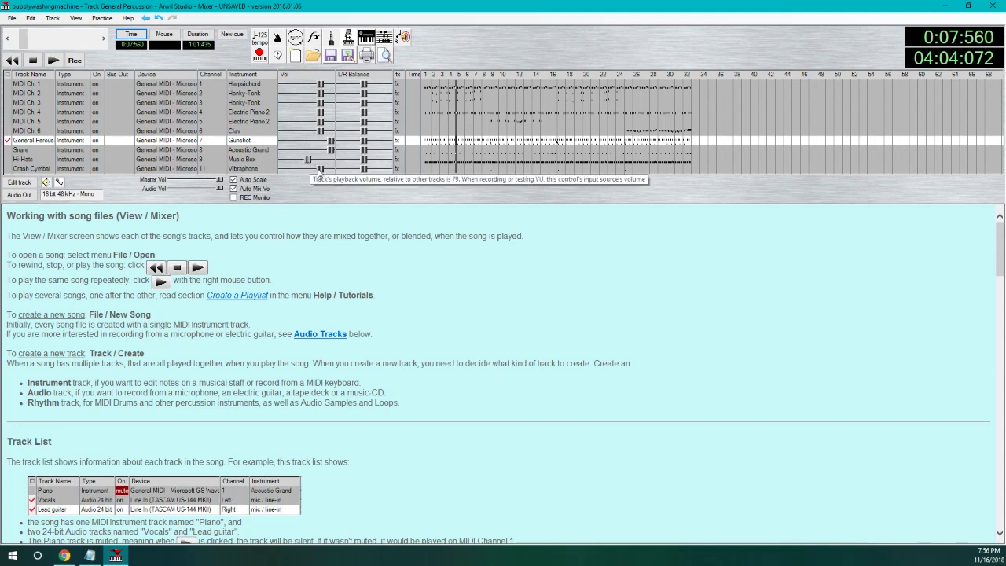
click(320, 170)
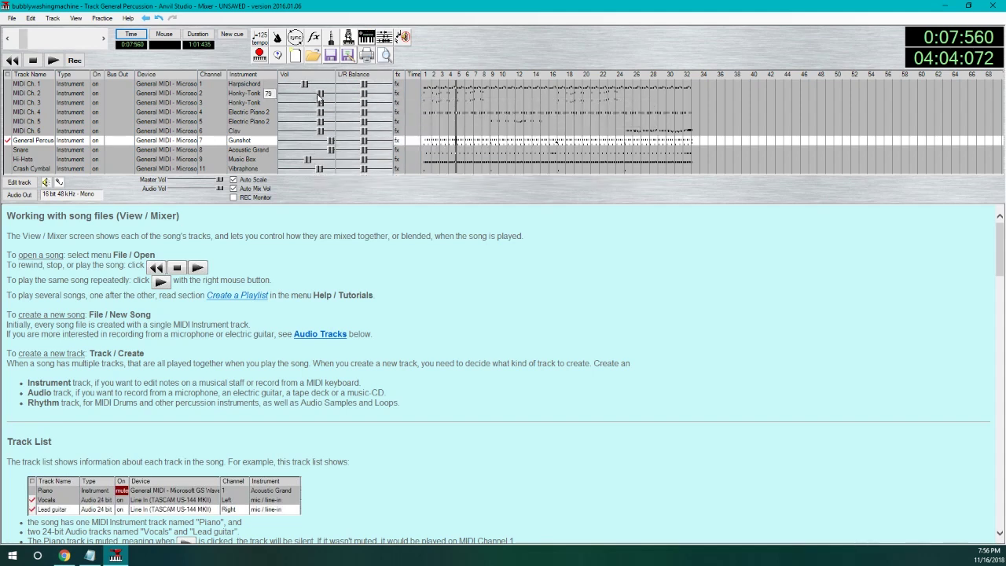
Step: Turn down the MIDI Ch. 1–4 volumes, then nudge Ch. 1 slightly back up
drag(320, 102, 306, 121)
drag(306, 83, 302, 93)
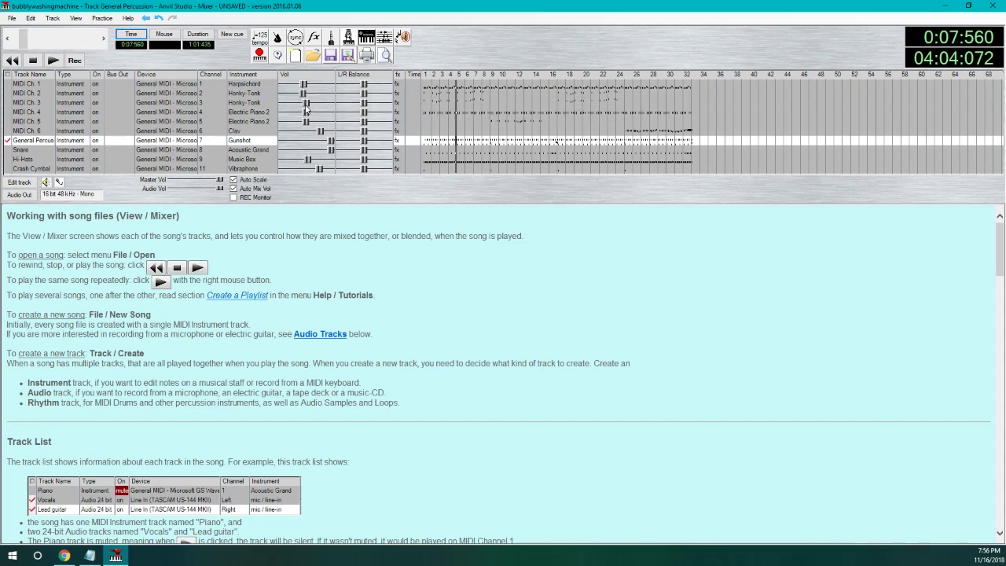
drag(304, 111, 314, 131)
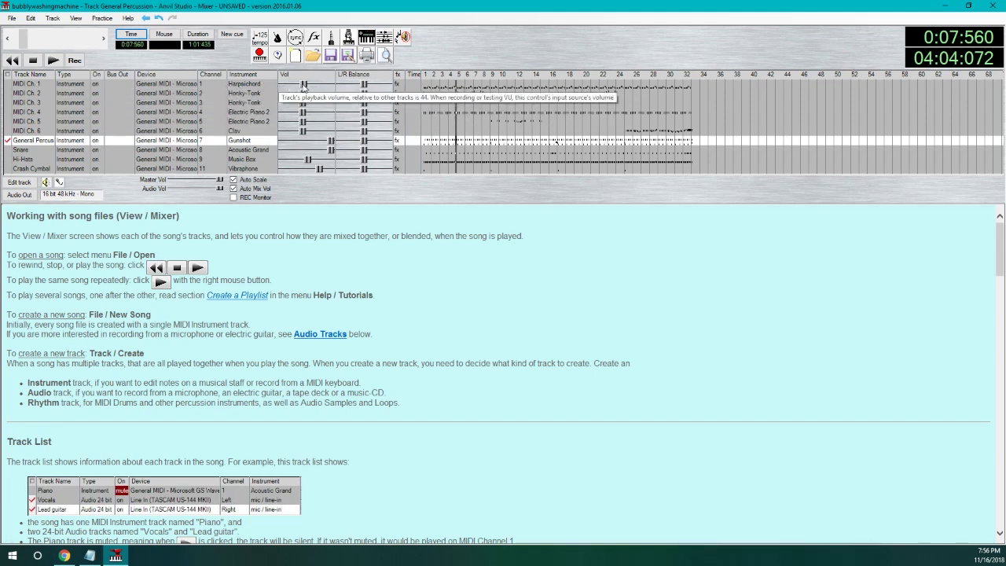
drag(303, 85, 308, 87)
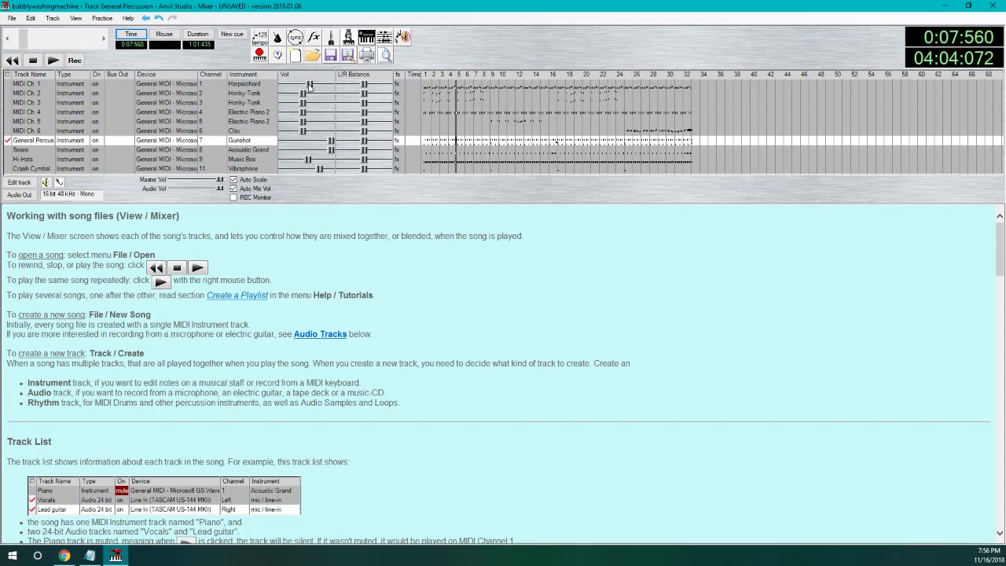
Step: Check MIDI Ch. 1's instrument against the SM64 list, leaving it unchanged
click(260, 84)
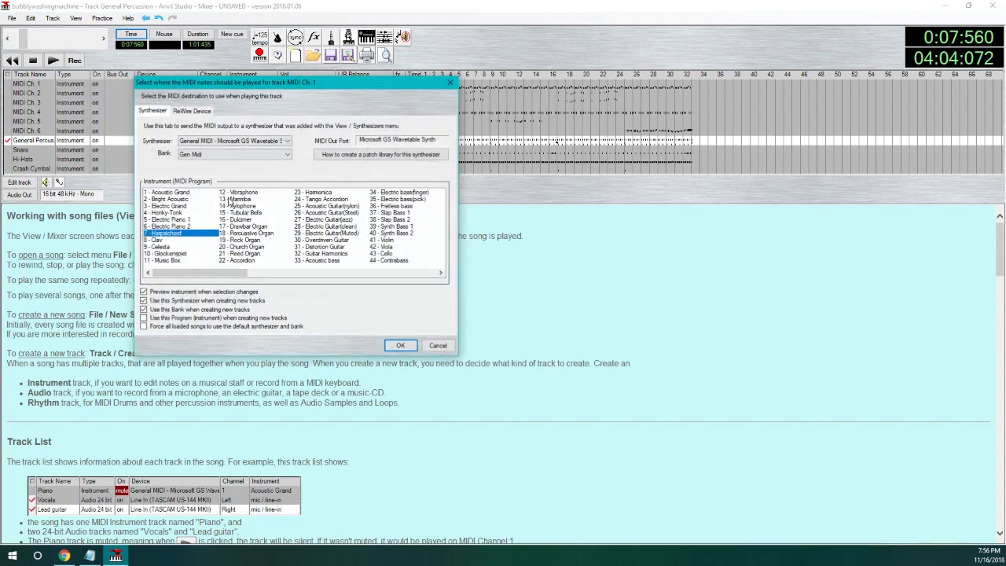
click(437, 346)
click(74, 557)
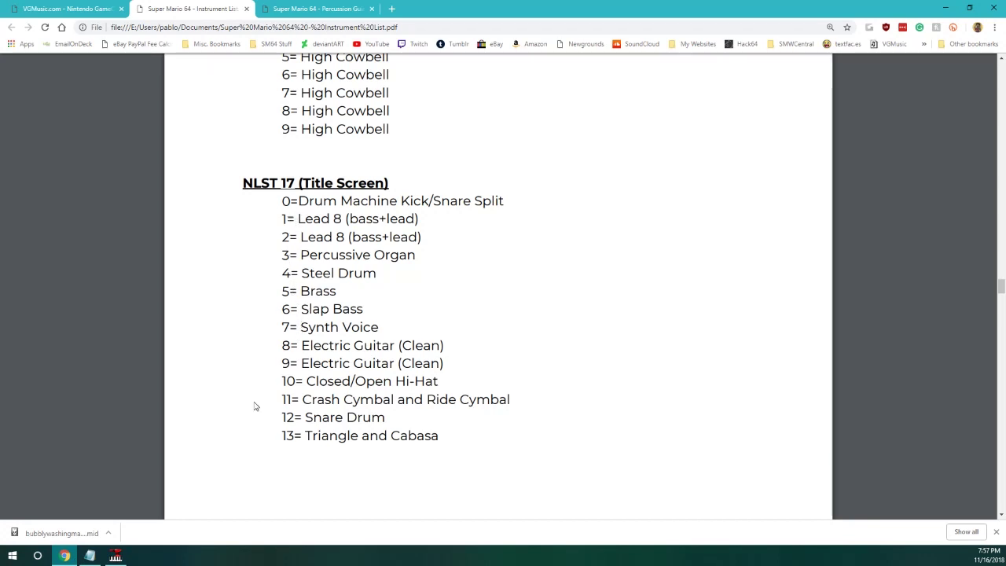
key(alt+Tab)
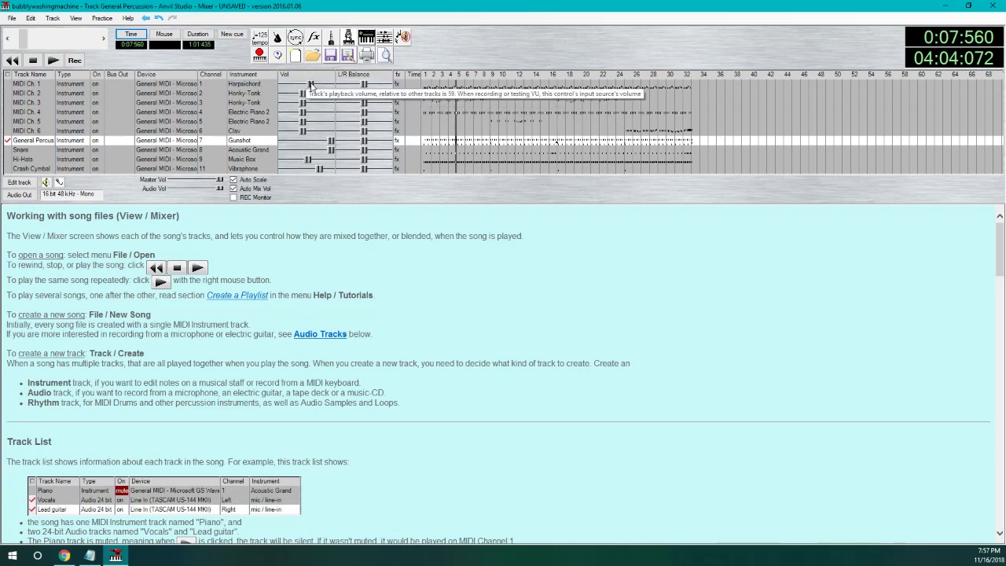
Step: Lower MIDI Ch. 2 slightly, raise MIDI Ch. 4 to 50 and nudge Ch. 5 up
mouse_move(304, 94)
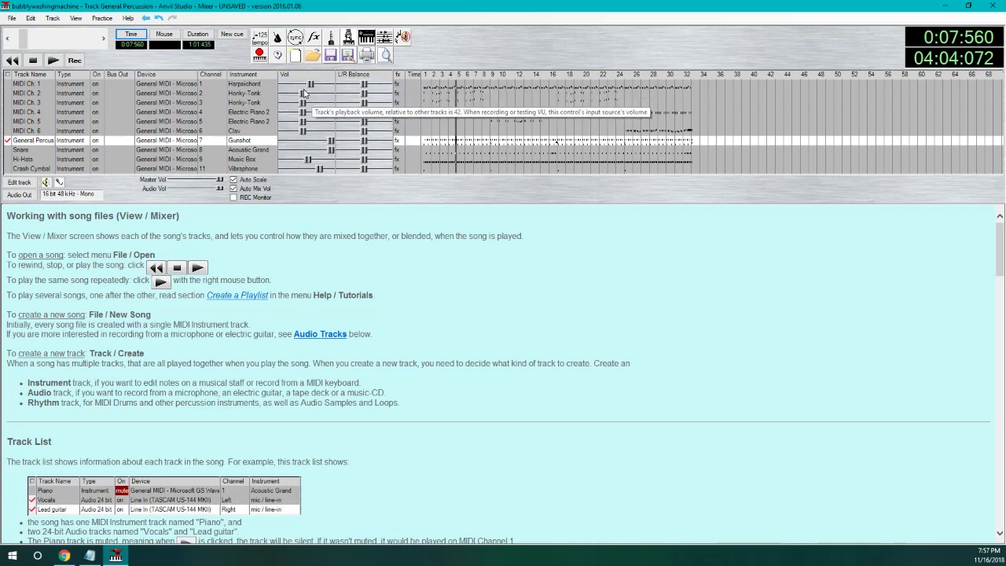
drag(301, 100, 299, 100)
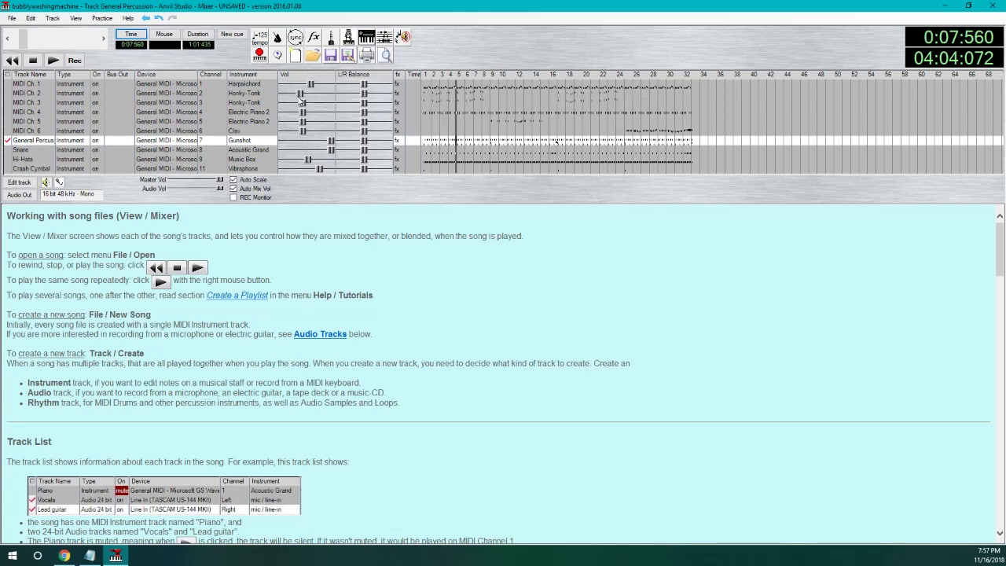
mouse_move(302, 105)
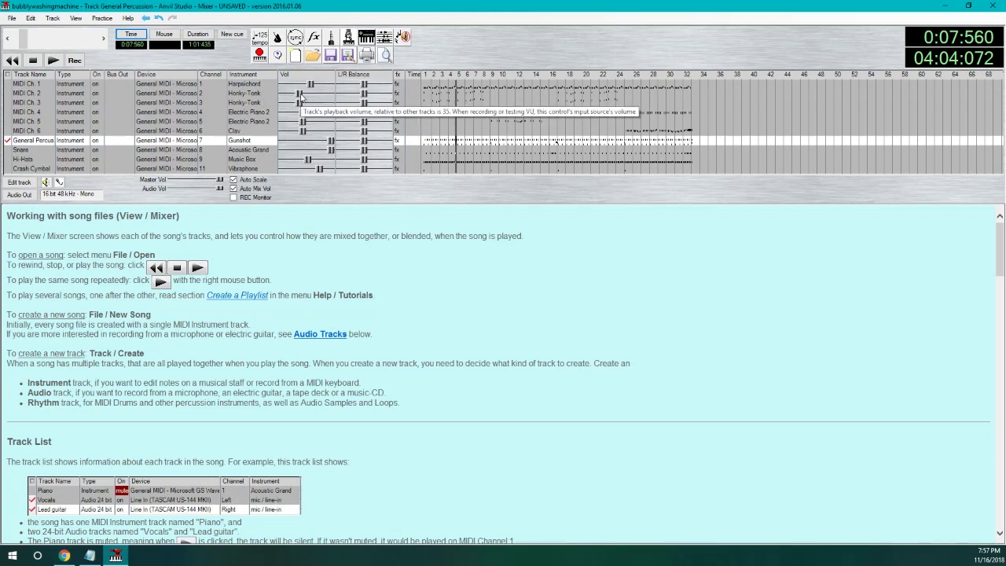
mouse_move(294, 135)
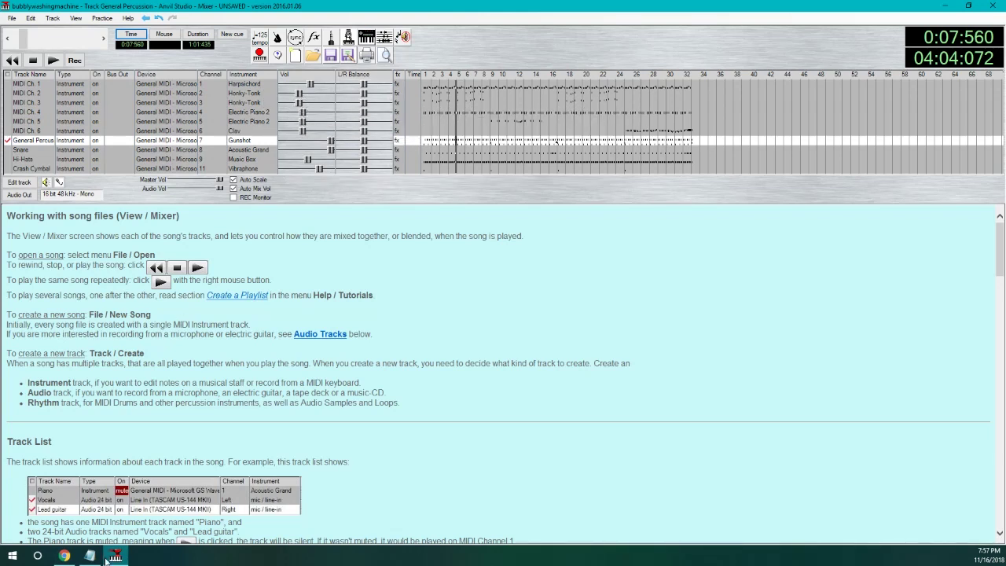
mouse_move(77, 556)
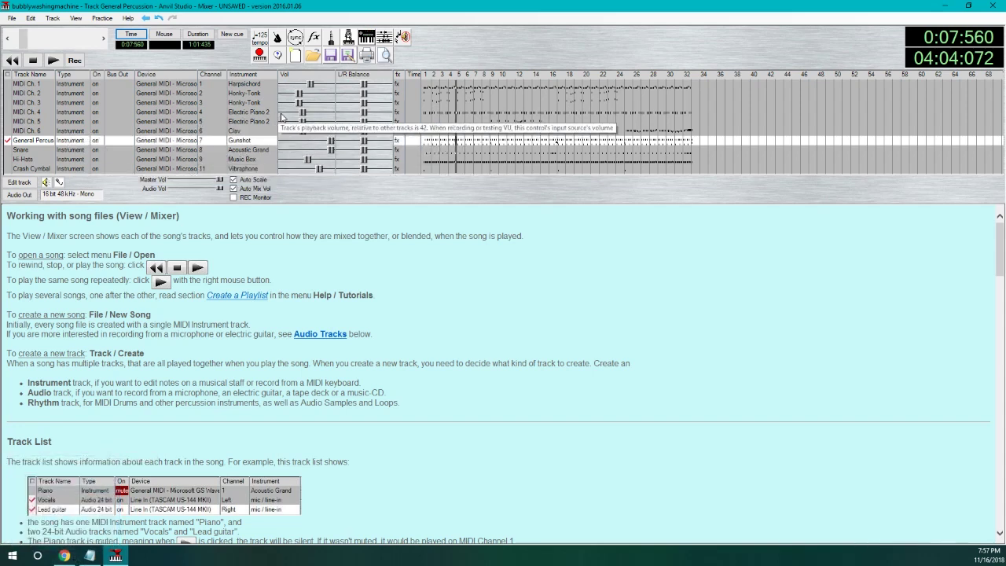
drag(303, 116, 308, 114)
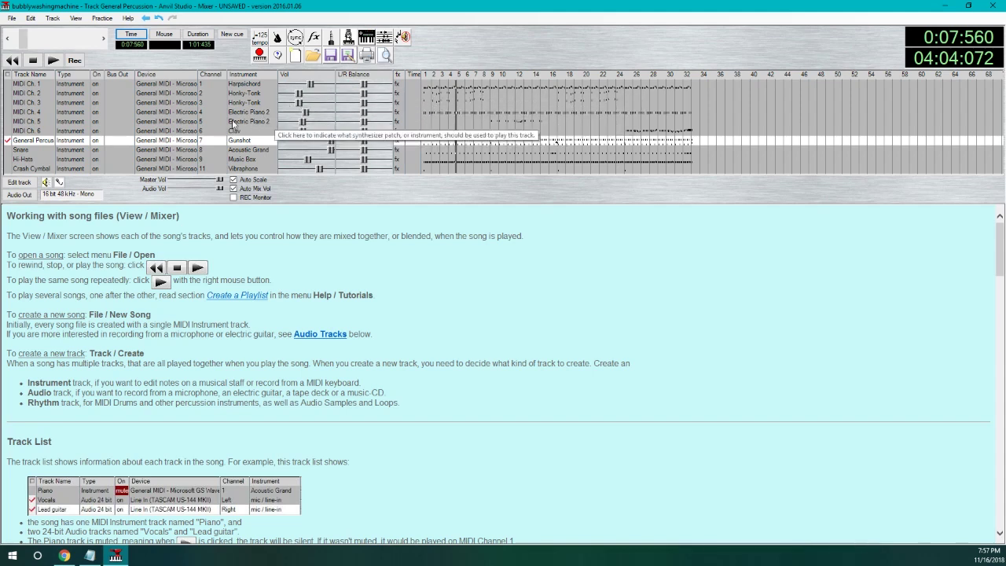
click(305, 123)
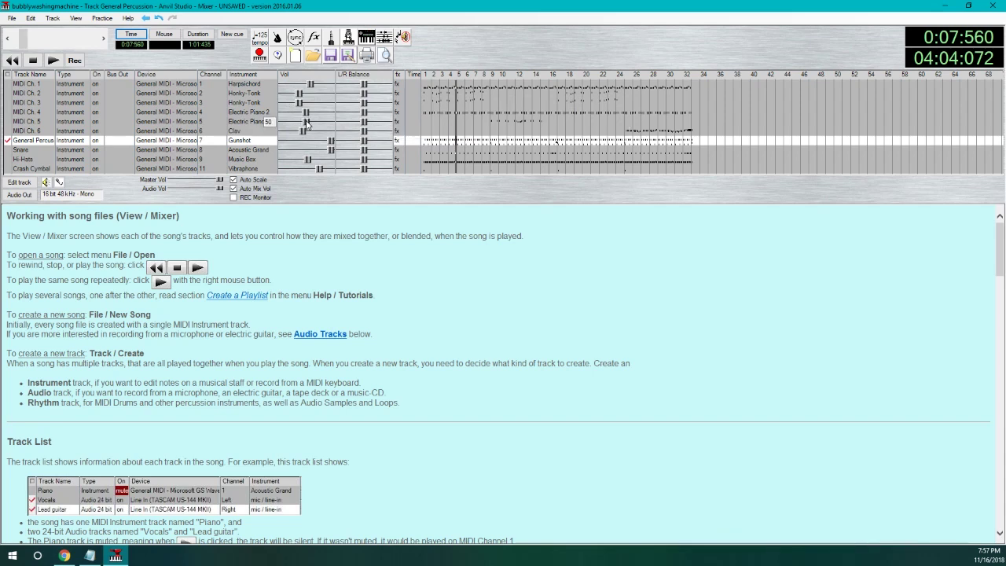
drag(307, 123, 312, 123)
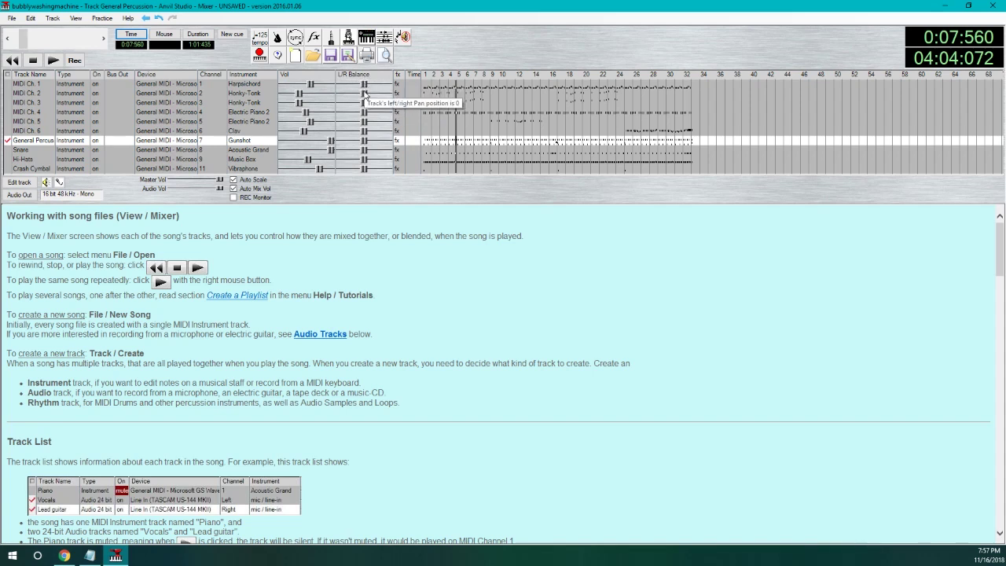
Step: Pan the Honky-Tonk track (MIDI Ch. 4) and the Clav track (MIDI Ch. 6) slightly left
drag(364, 94, 369, 123)
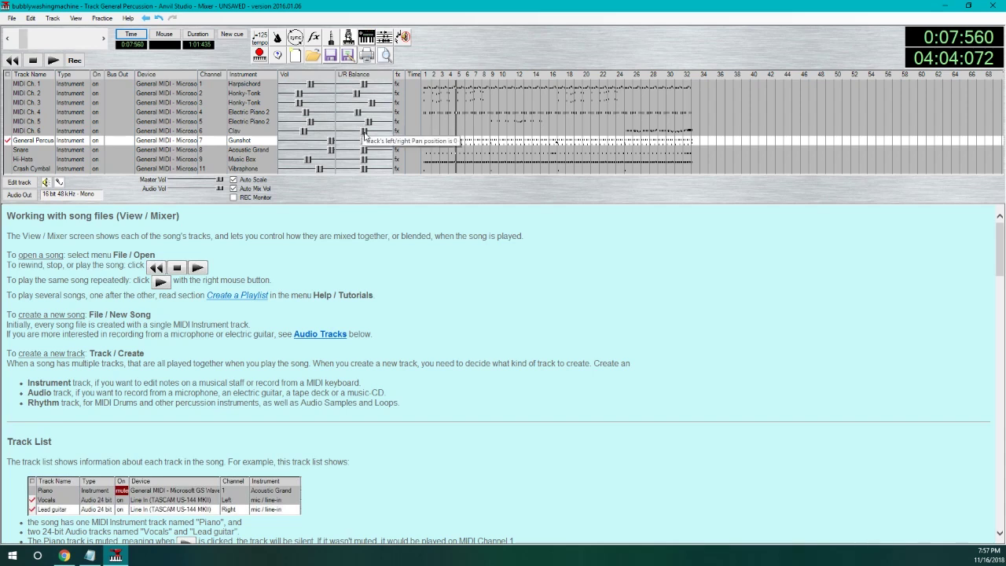
drag(365, 133, 359, 132)
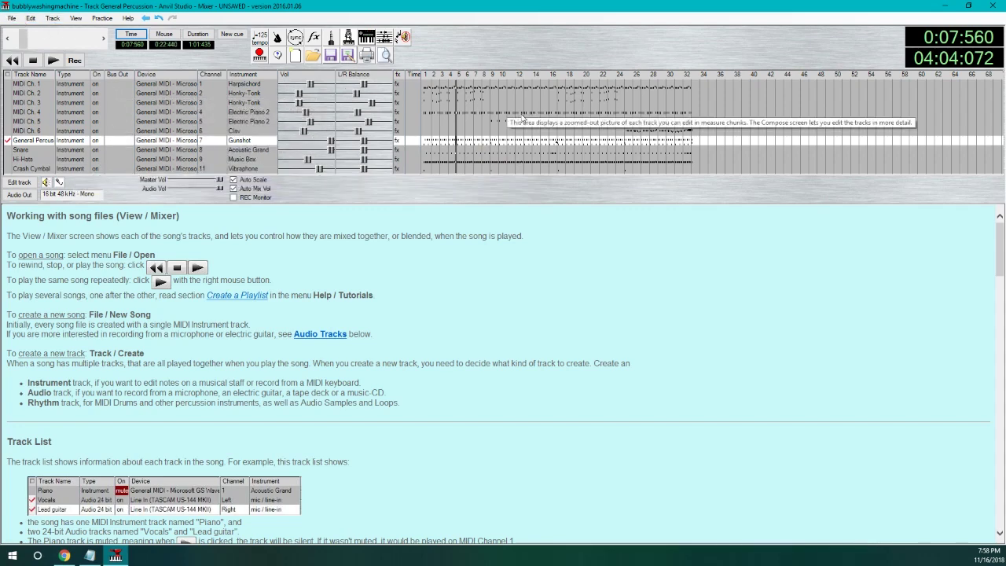
Step: Scrub the song position and add a cue named loopStart there
click(450, 87)
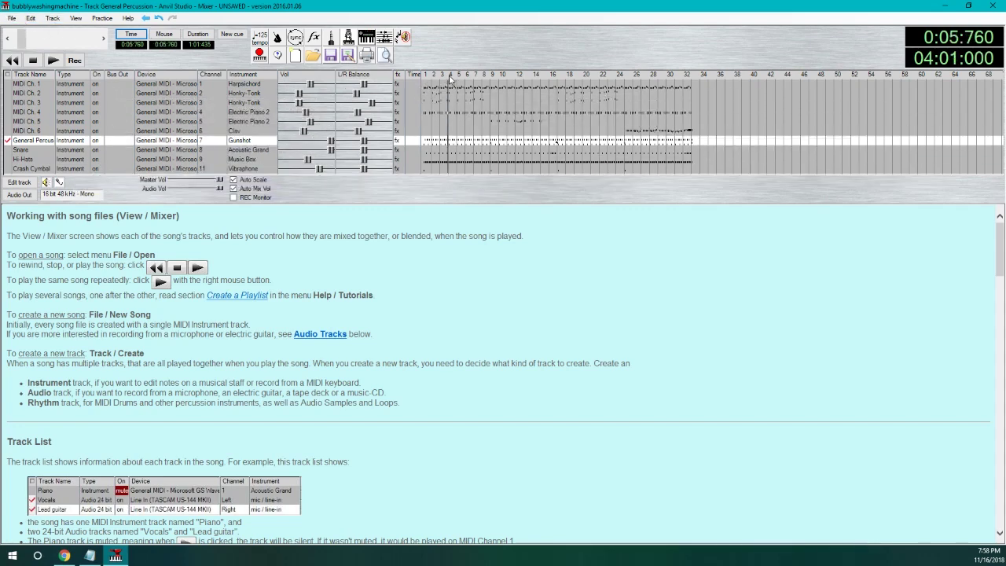
click(511, 86)
click(668, 87)
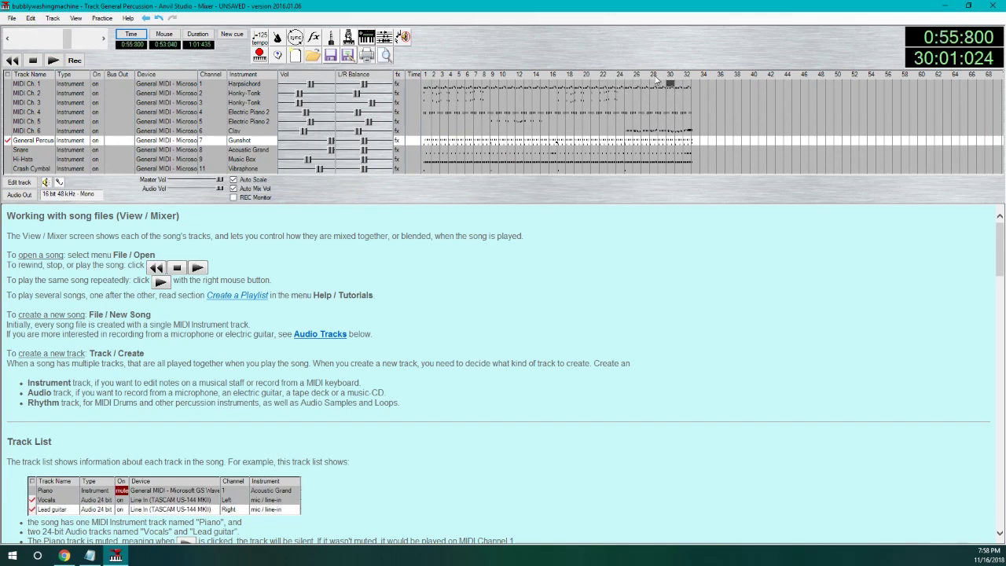
drag(659, 81, 459, 81)
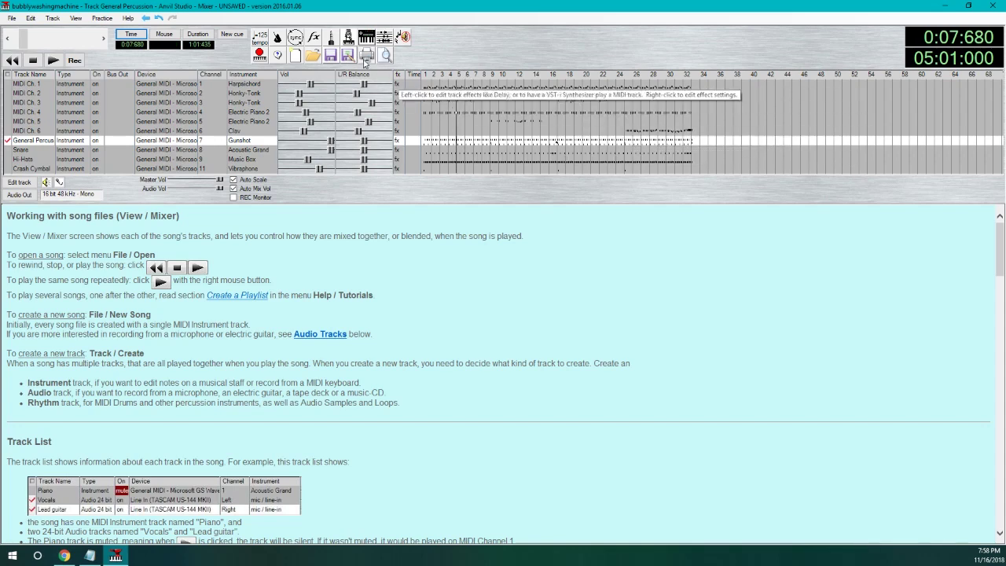
click(229, 35)
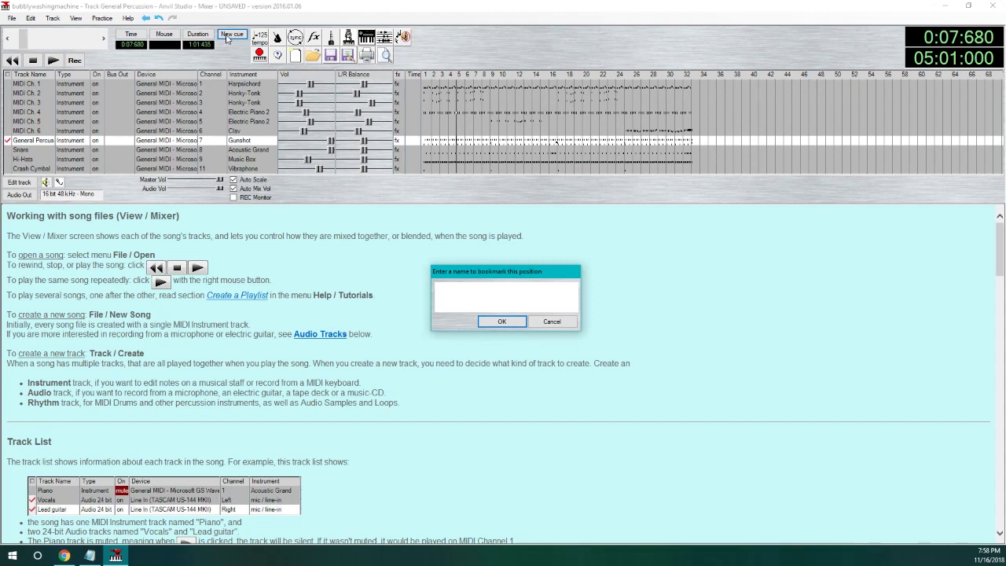
key(Return)
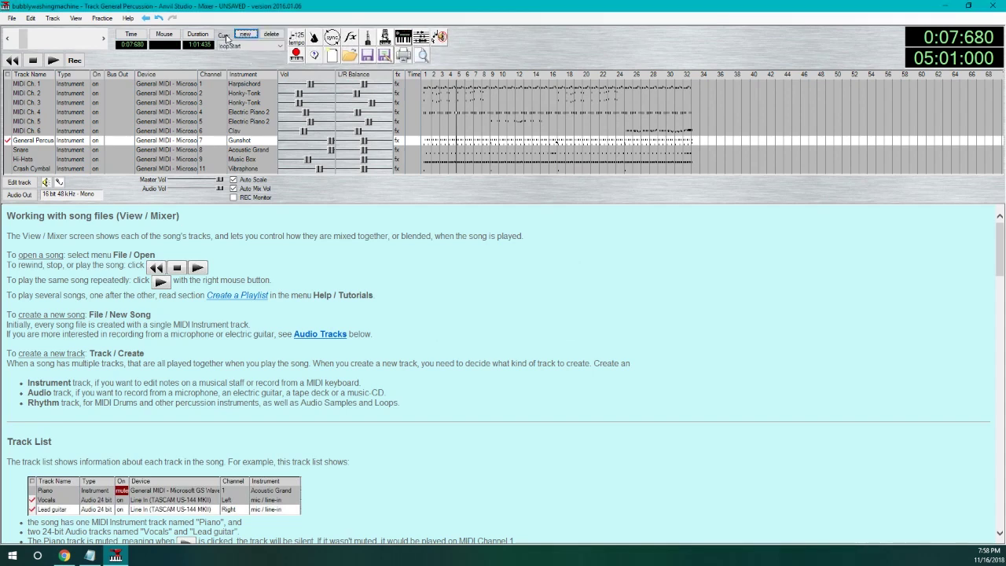
Step: Scrub back to the start and mark measures 1 to 3
click(445, 81)
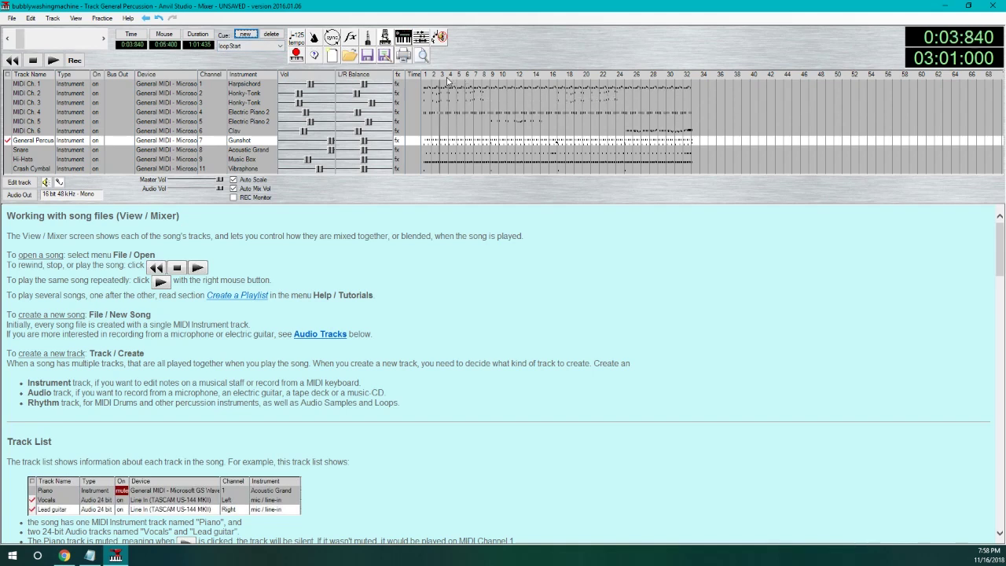
click(429, 80)
mouse_move(428, 80)
mouse_down()
mouse_move(694, 74)
mouse_move(425, 79)
mouse_up()
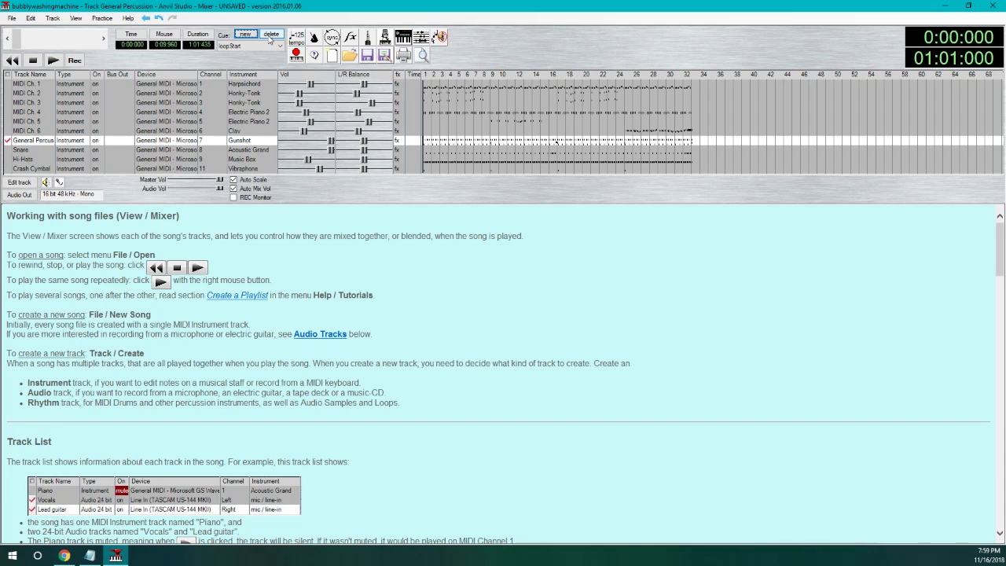
drag(445, 83, 422, 82)
Step: Start Save Song As and browse to the MIDIs > SM64 Versions folder
click(421, 81)
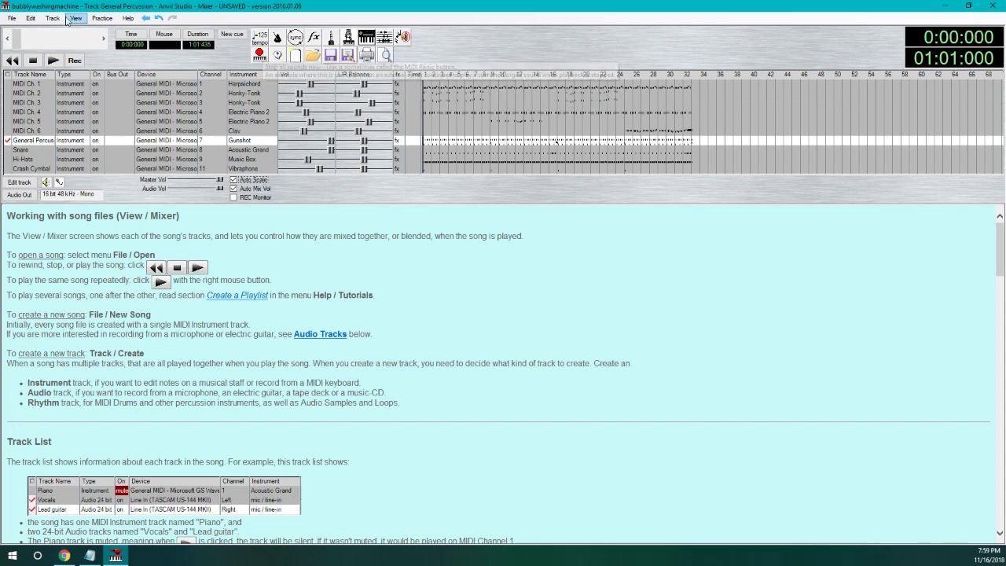
click(13, 18)
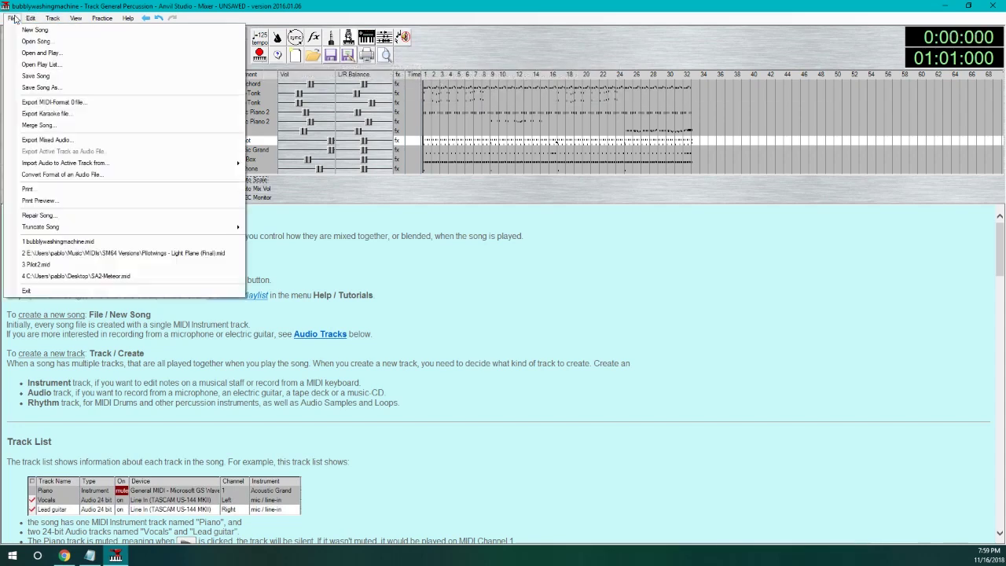
click(38, 88)
scroll(212, 227, up, 5)
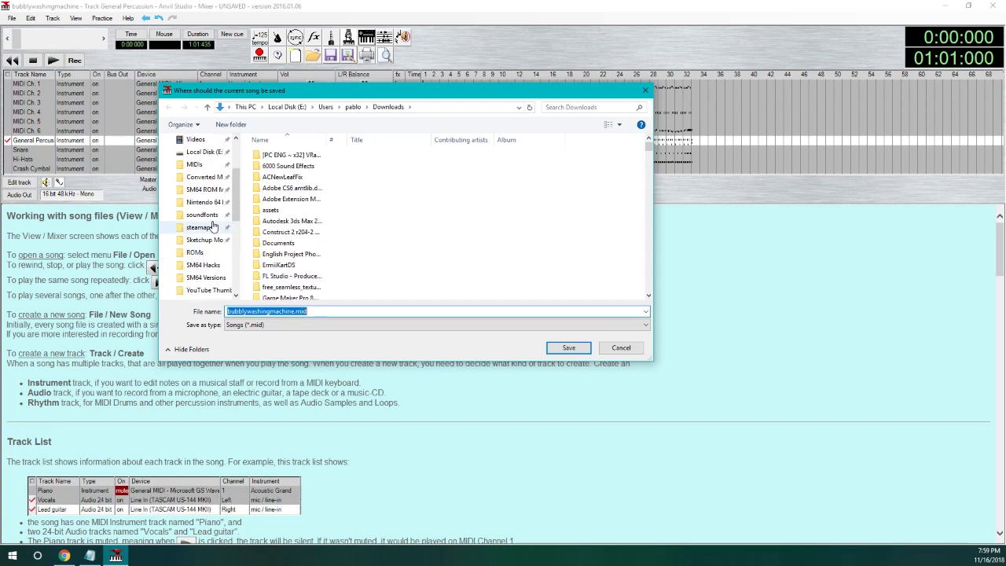
click(204, 177)
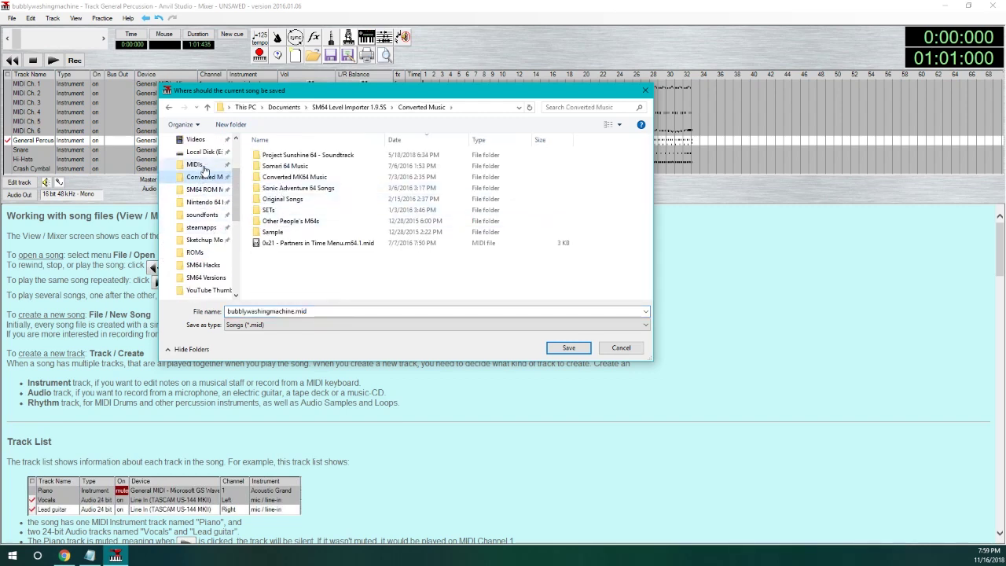
click(195, 164)
double_click(318, 243)
Step: Save as bubblywashingmachine-remastered (final).mid, declining to overwrite the existing (final) file
click(293, 312)
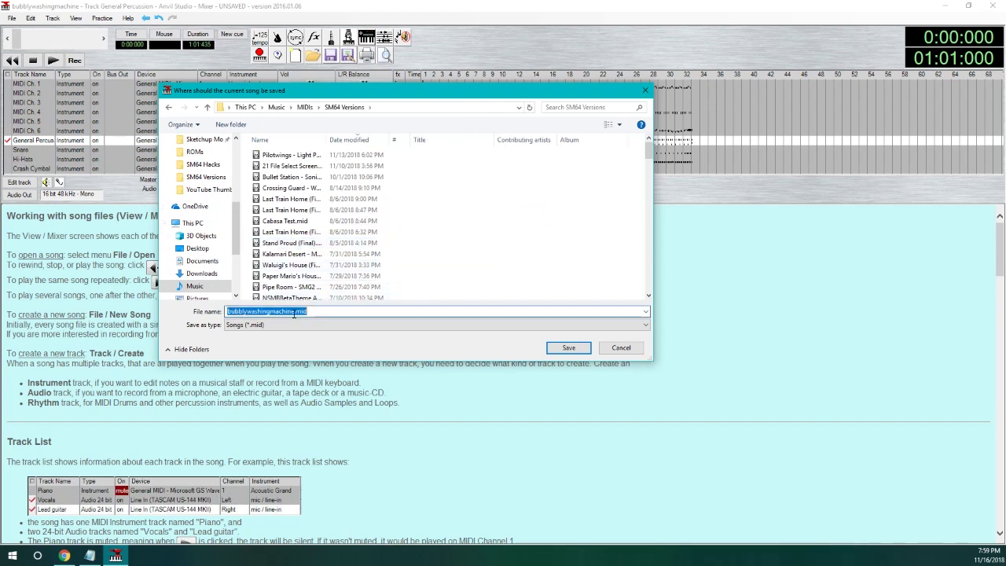
click(293, 312)
text((final)
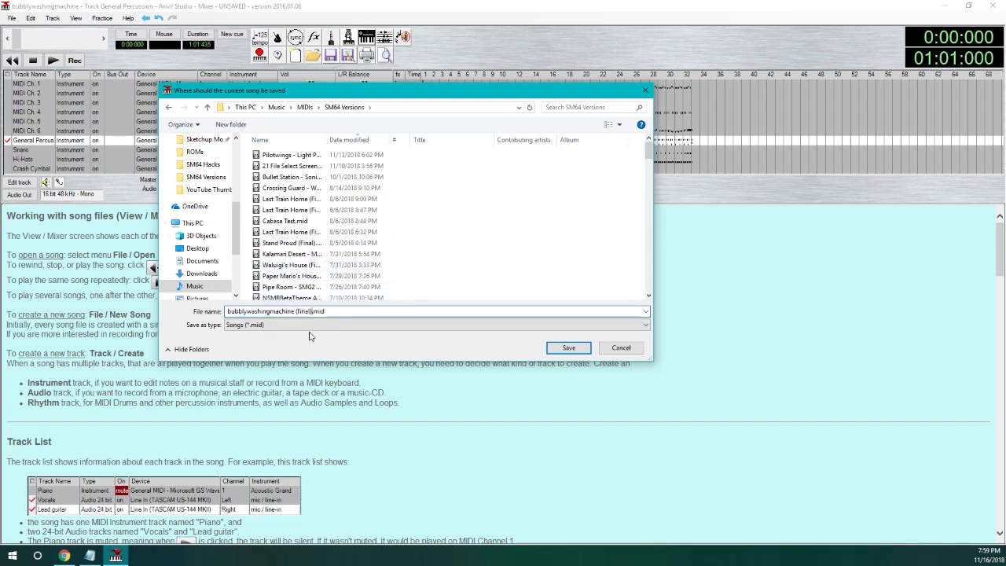
key(Return)
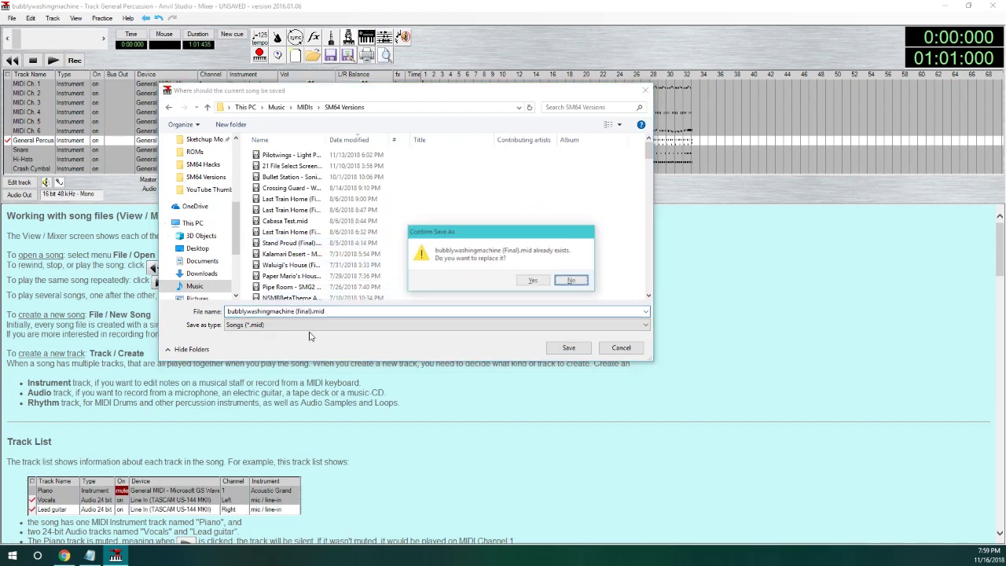
key(Return)
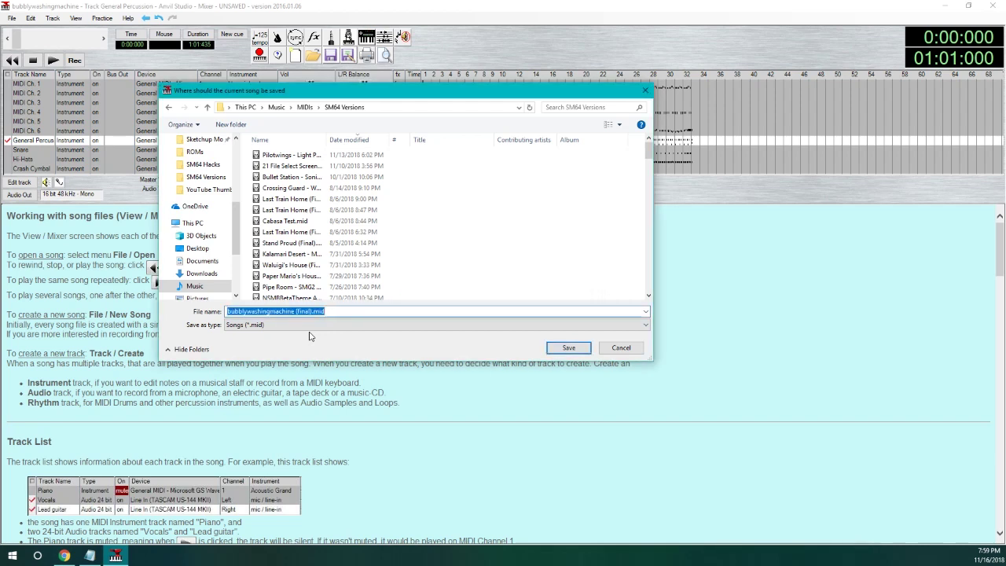
click(295, 311)
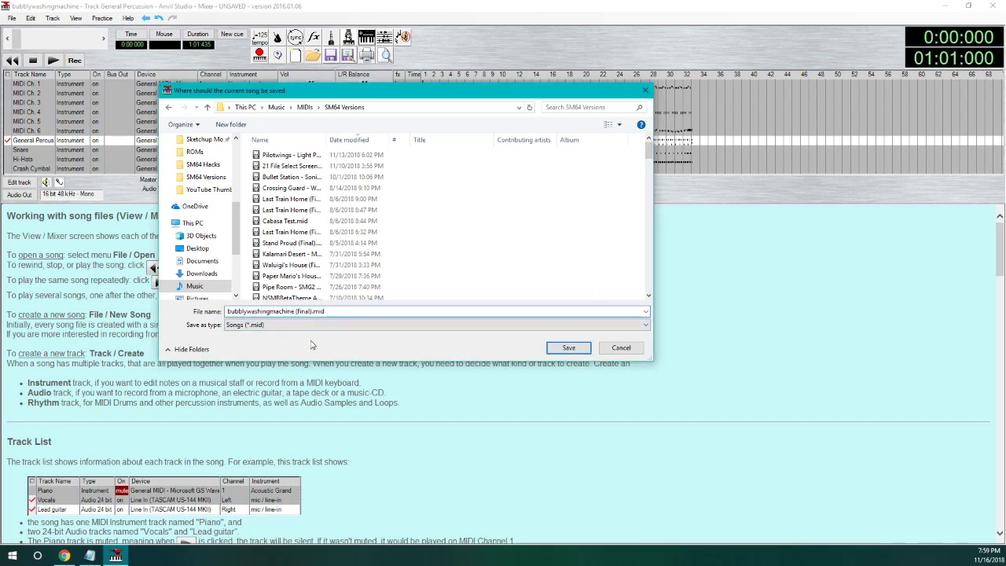
text(-remastered)
key(Return)
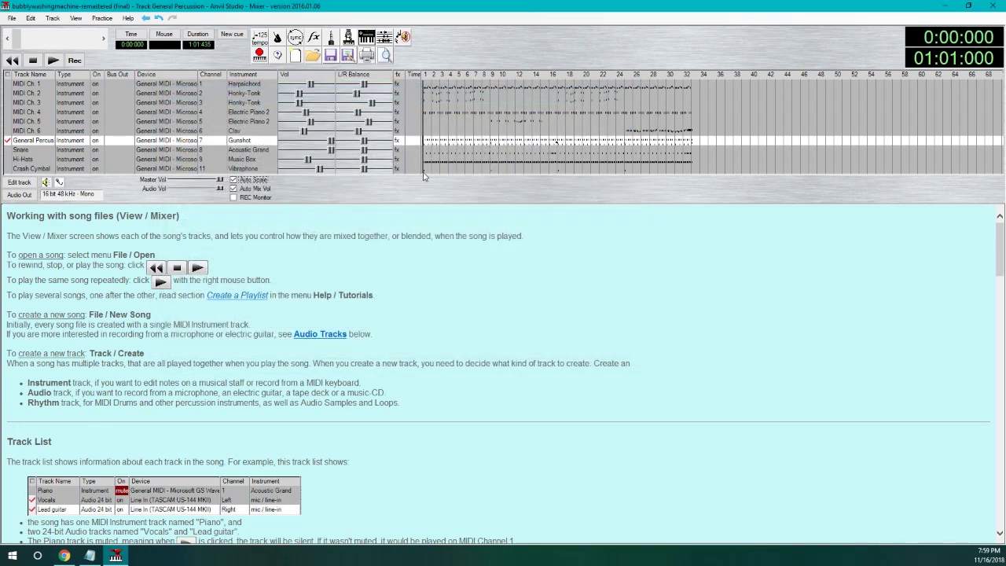
Step: Minimize Anvil Studio, Chrome and Notepad and reposition the seq64 window
click(945, 6)
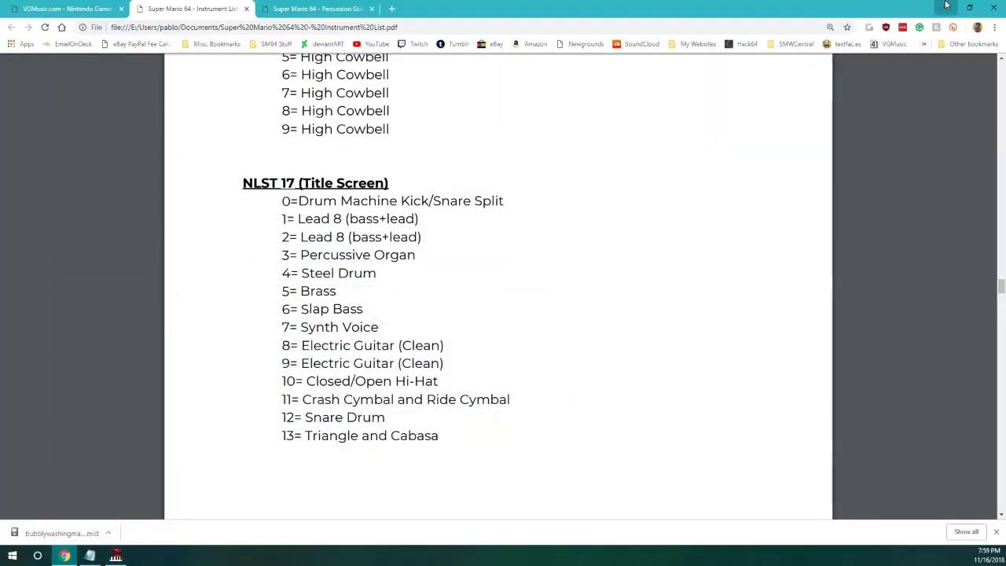
click(946, 5)
click(829, 69)
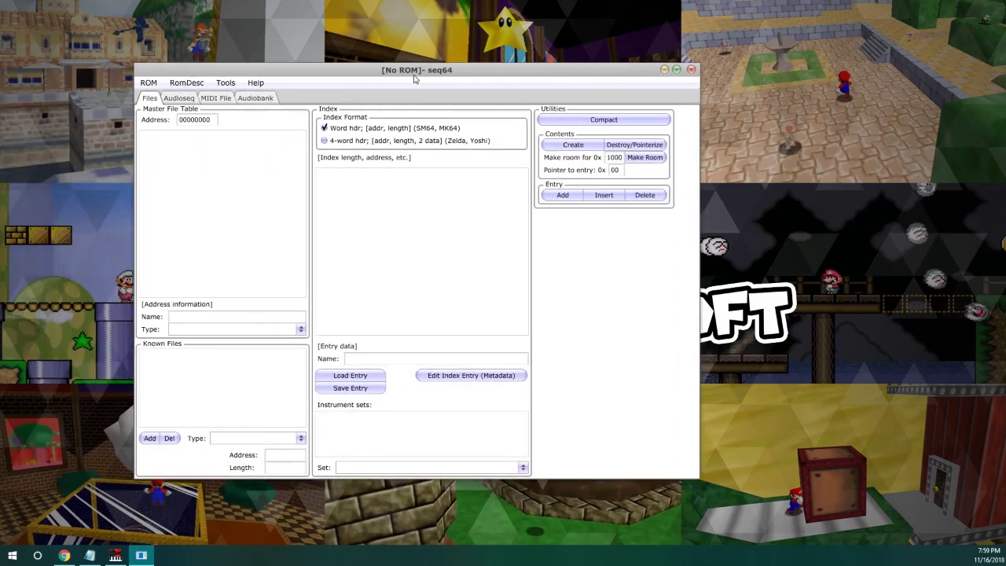
drag(409, 63, 466, 66)
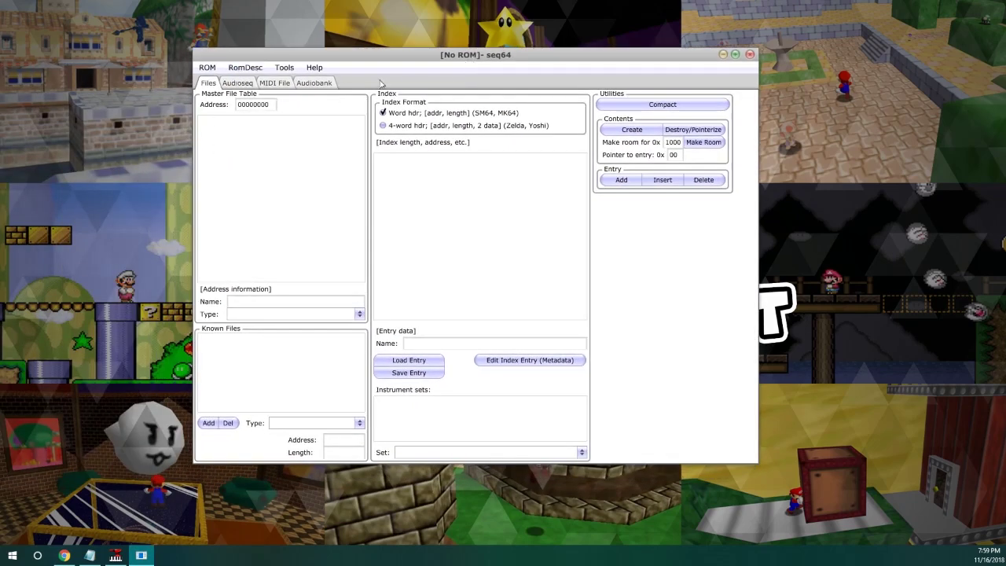
Step: Look through seq64's tabs and open the RomDesc menu
click(248, 83)
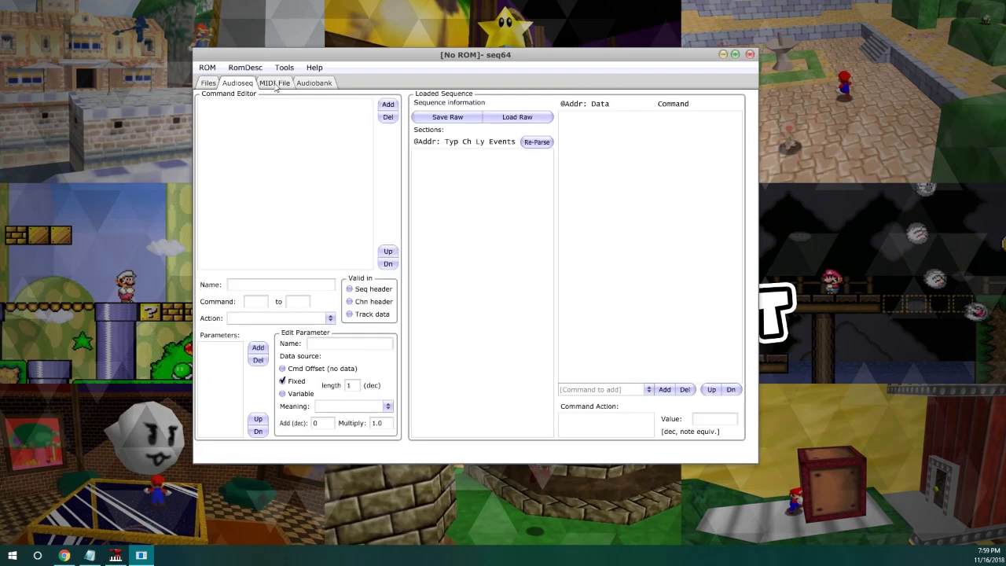
click(260, 84)
click(250, 84)
click(208, 84)
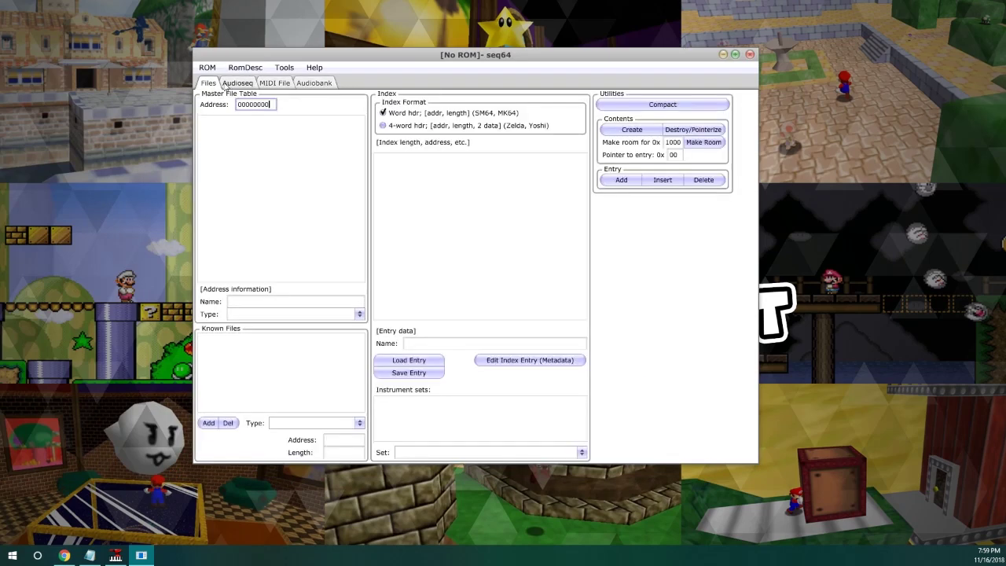
click(237, 84)
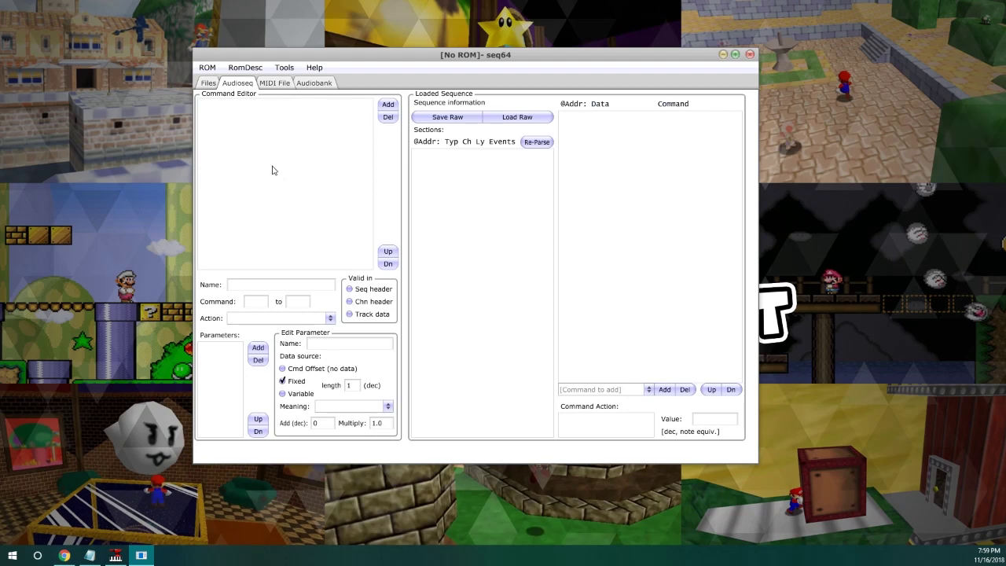
click(254, 70)
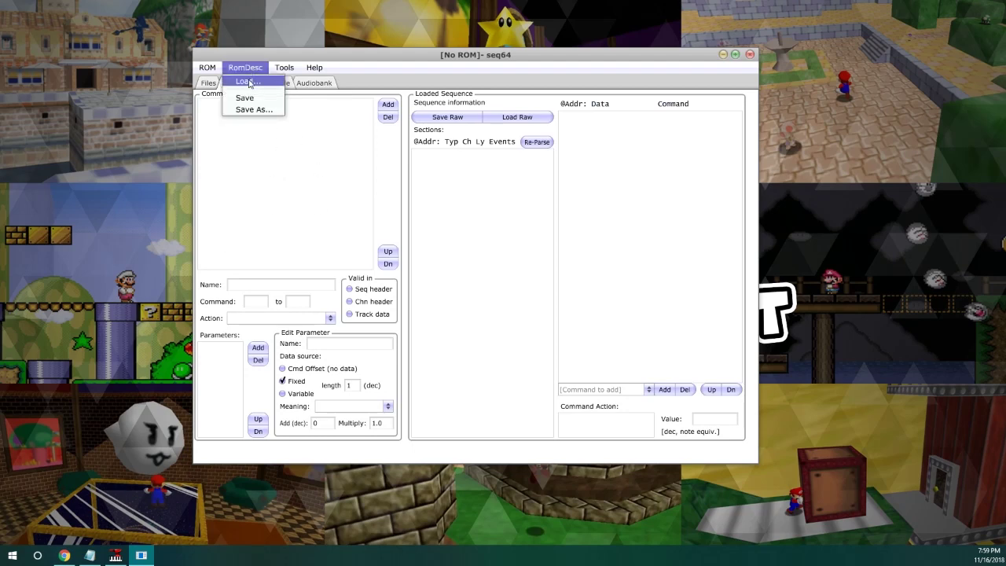
click(247, 68)
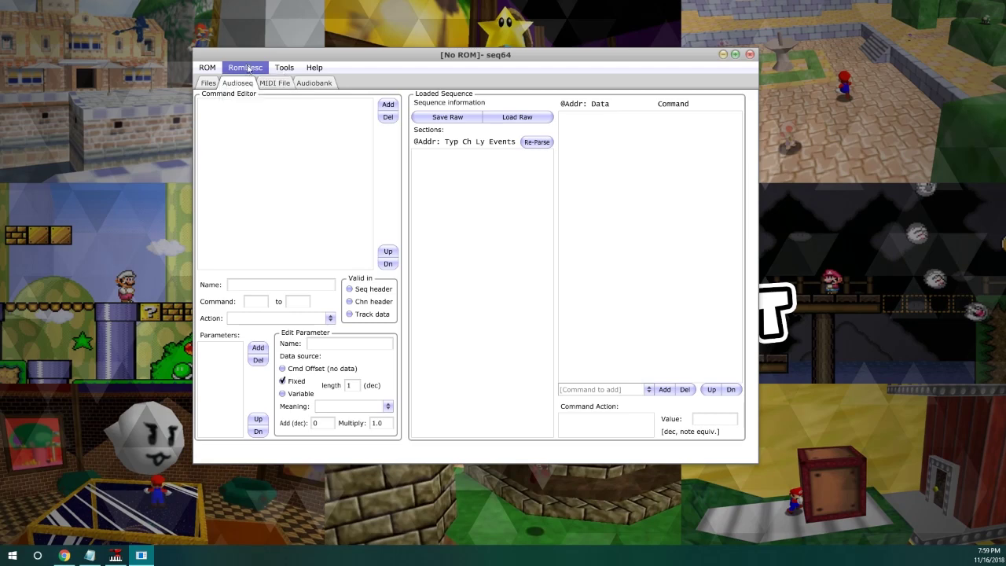
Step: Load the sm64_info.xml ROM description from the romdesc folder
click(244, 69)
click(246, 82)
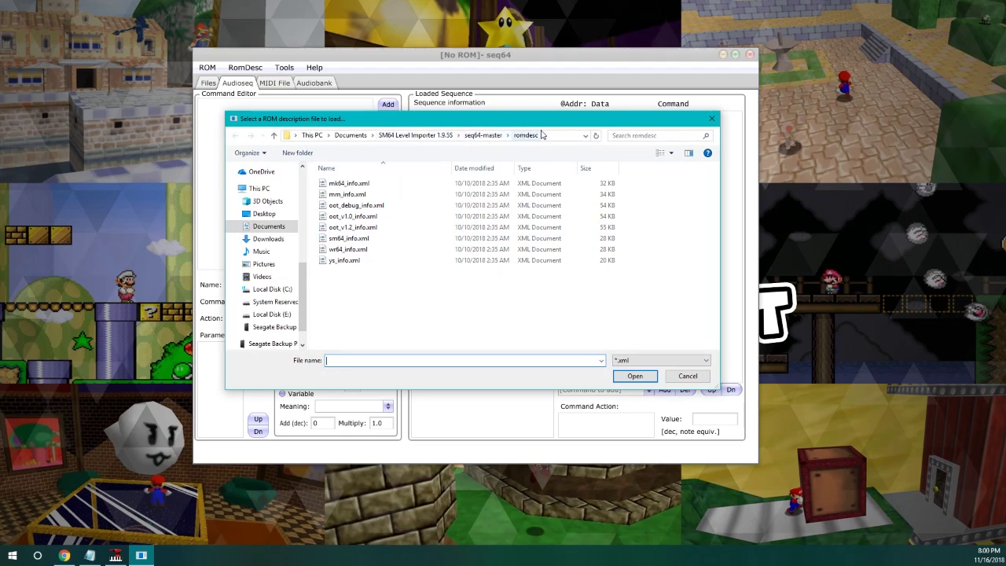
click(363, 240)
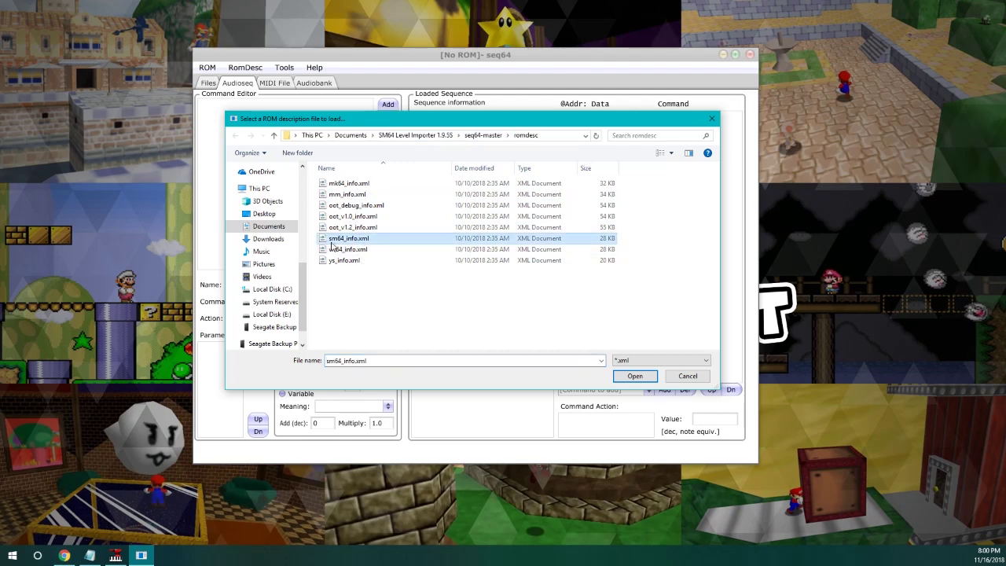
click(628, 381)
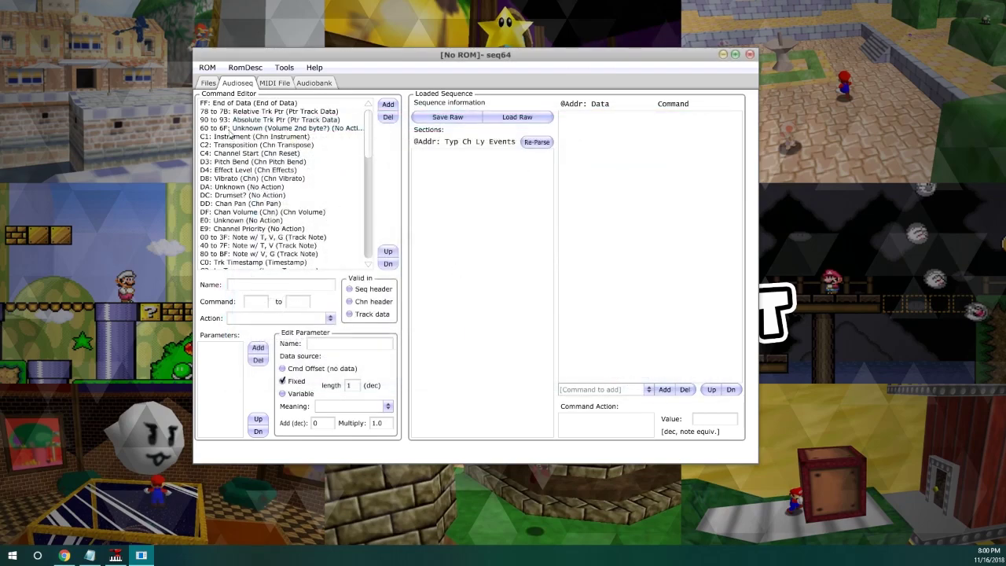
scroll(266, 165, down, 10)
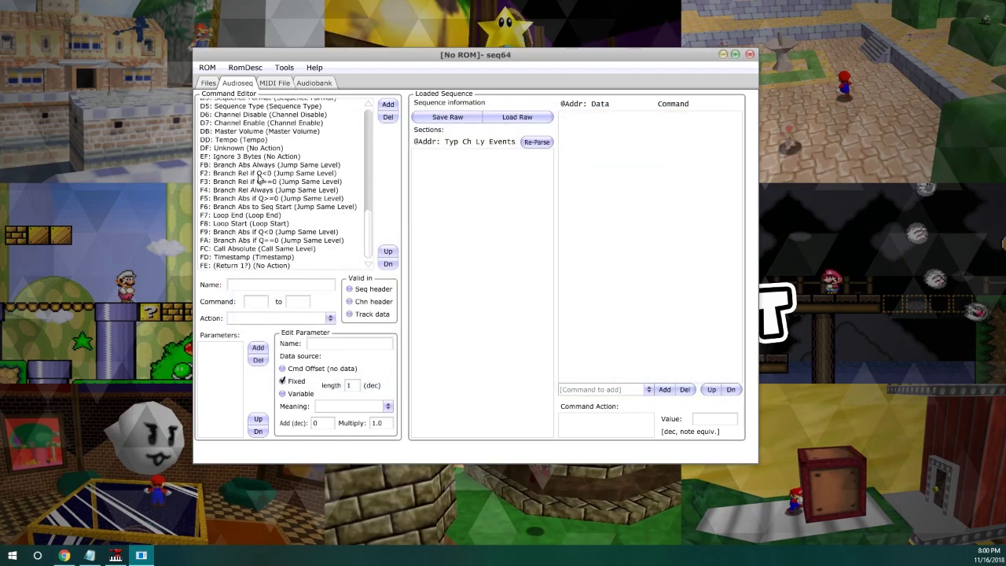
scroll(260, 179, up, 10)
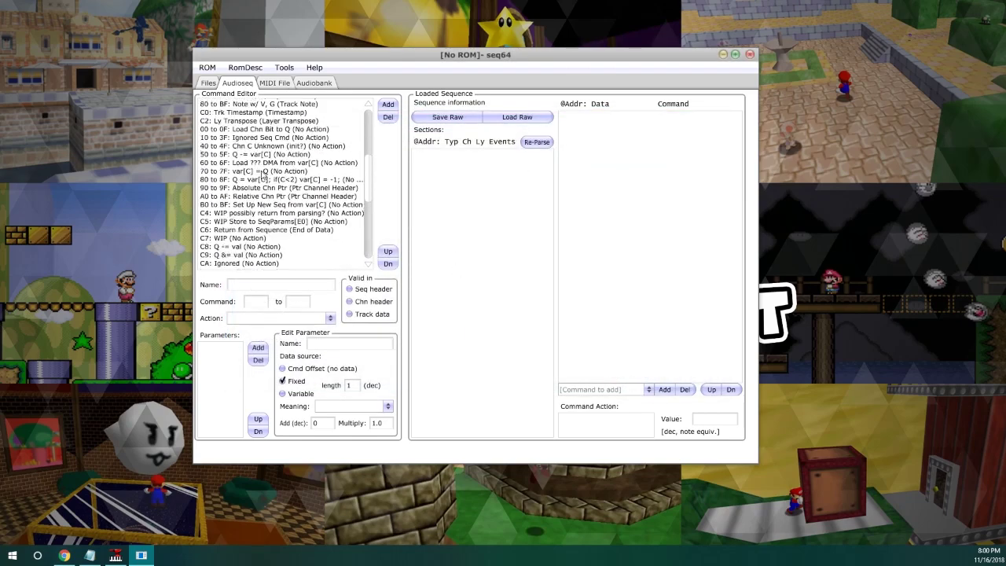
click(272, 84)
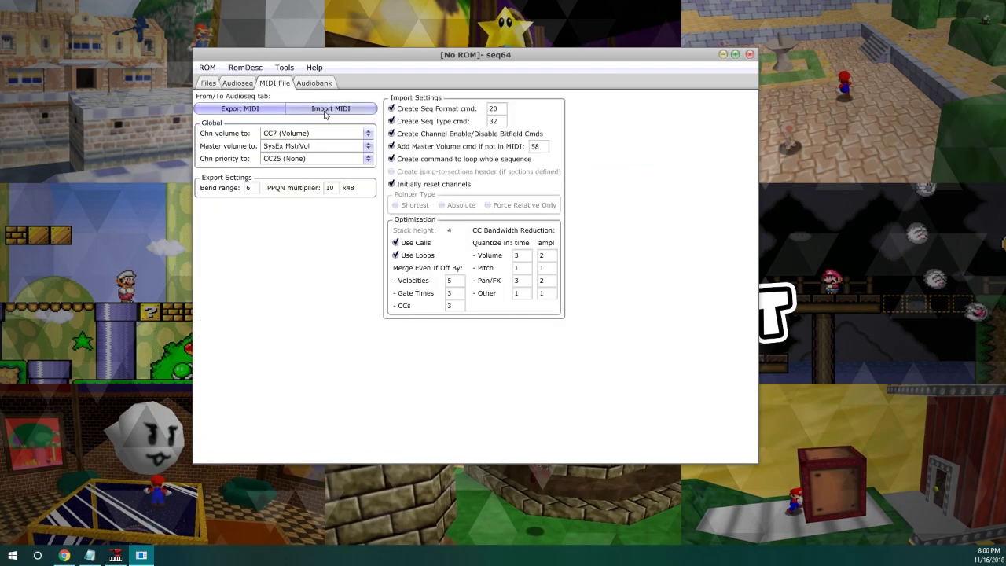
click(326, 115)
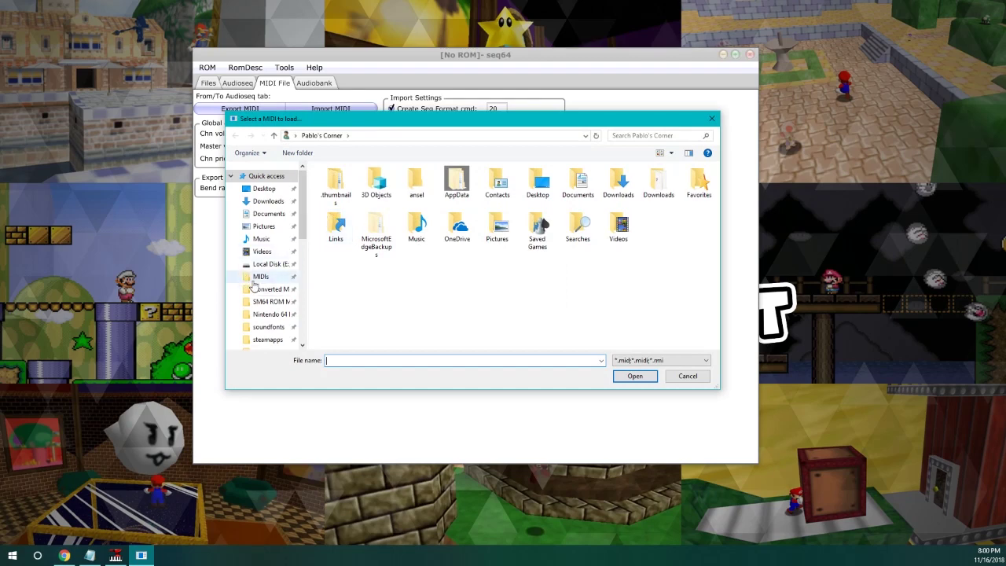
click(255, 279)
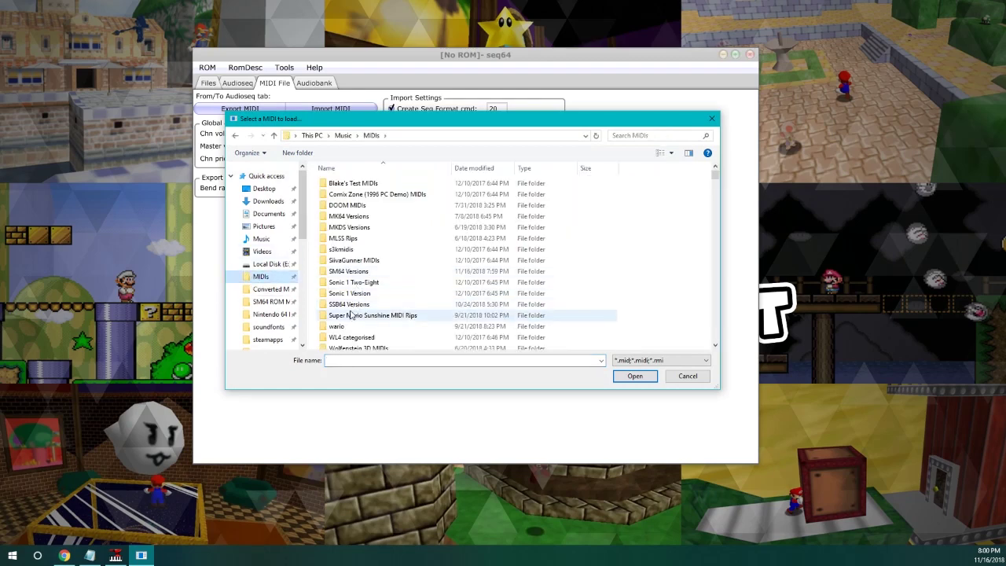
scroll(351, 314, down, 1)
double_click(357, 244)
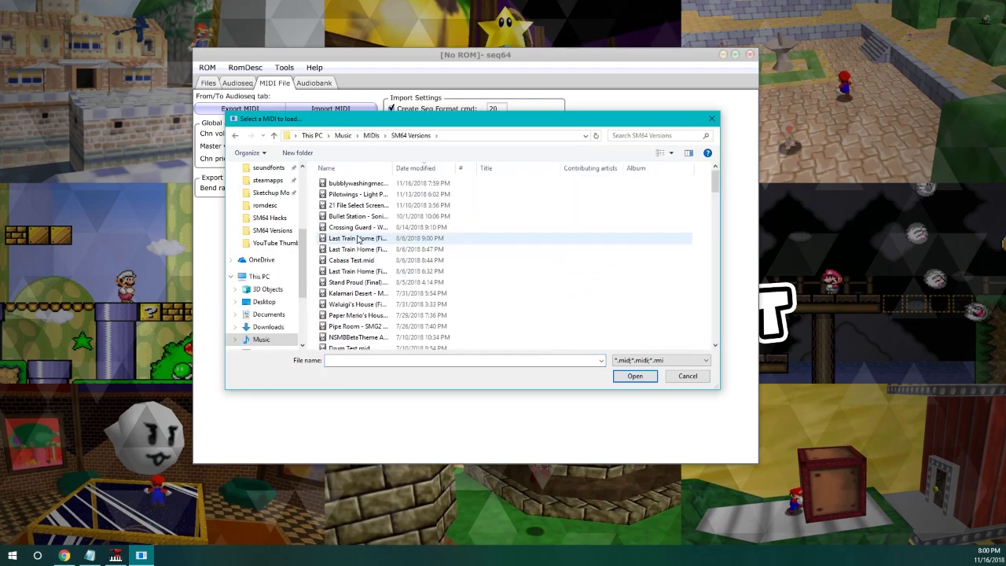
click(370, 184)
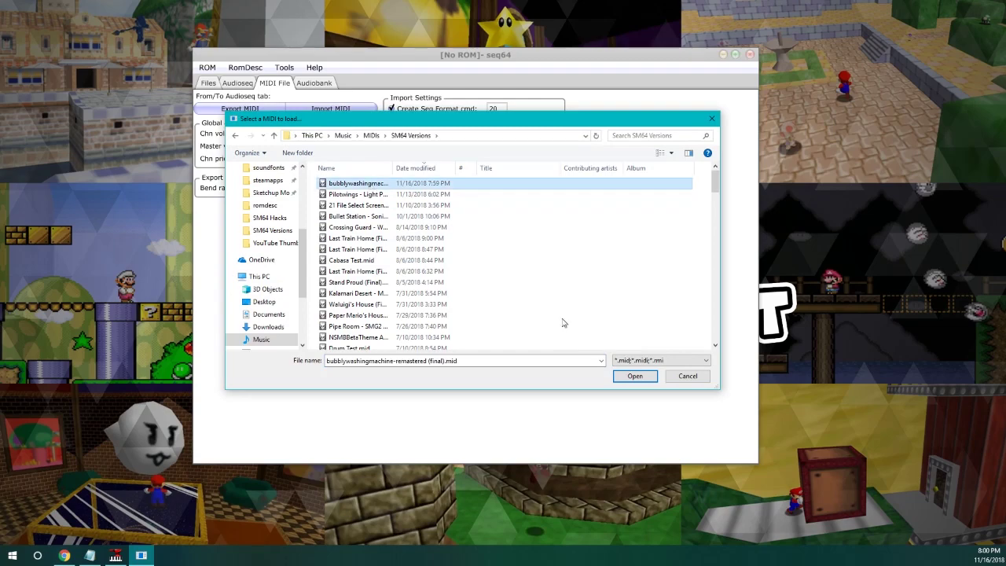
click(633, 376)
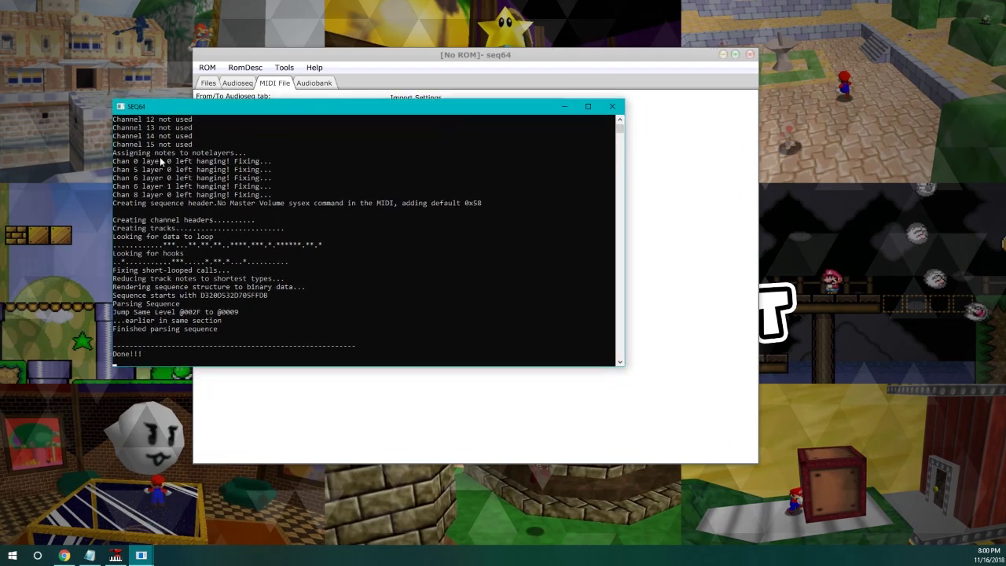
click(419, 429)
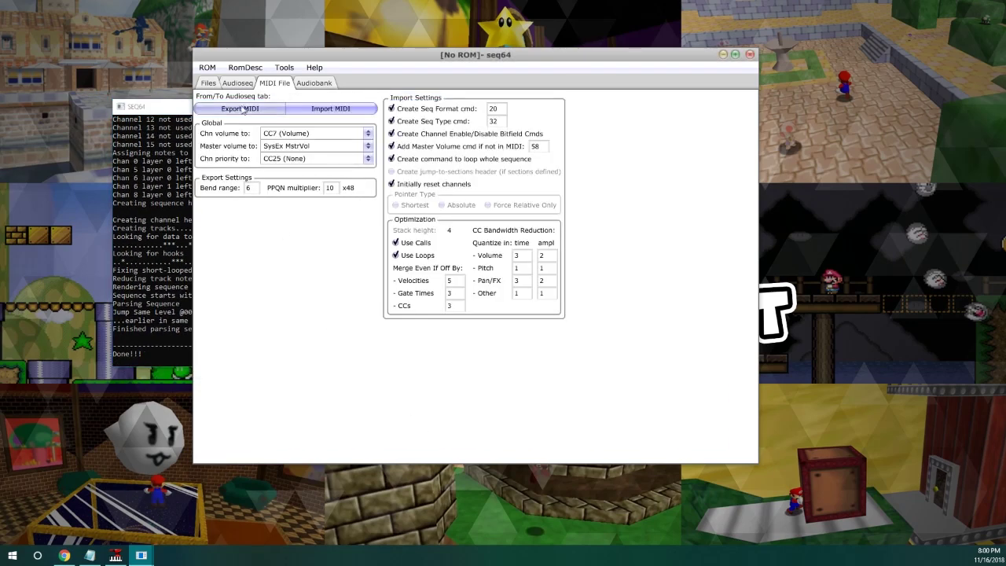
click(237, 83)
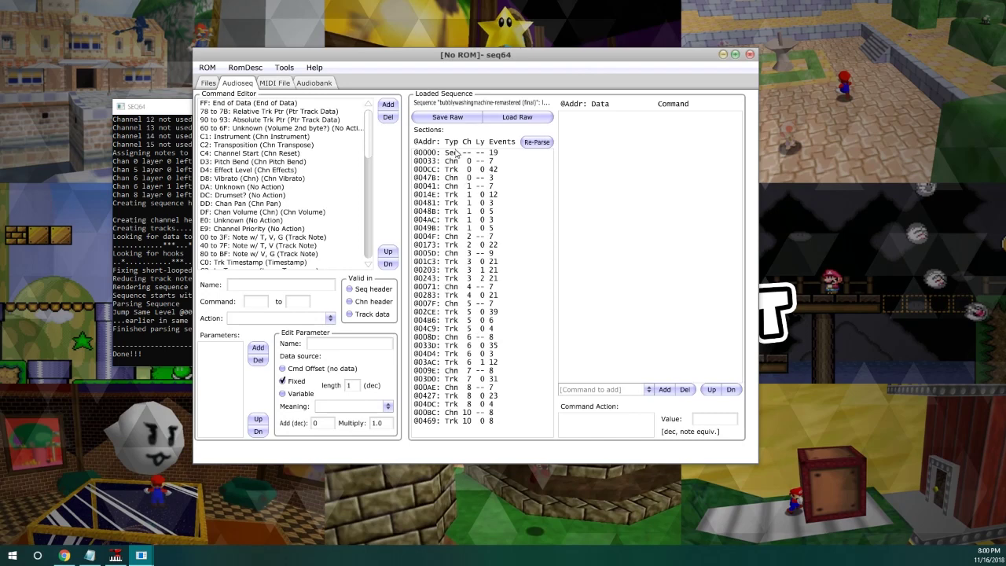
click(456, 152)
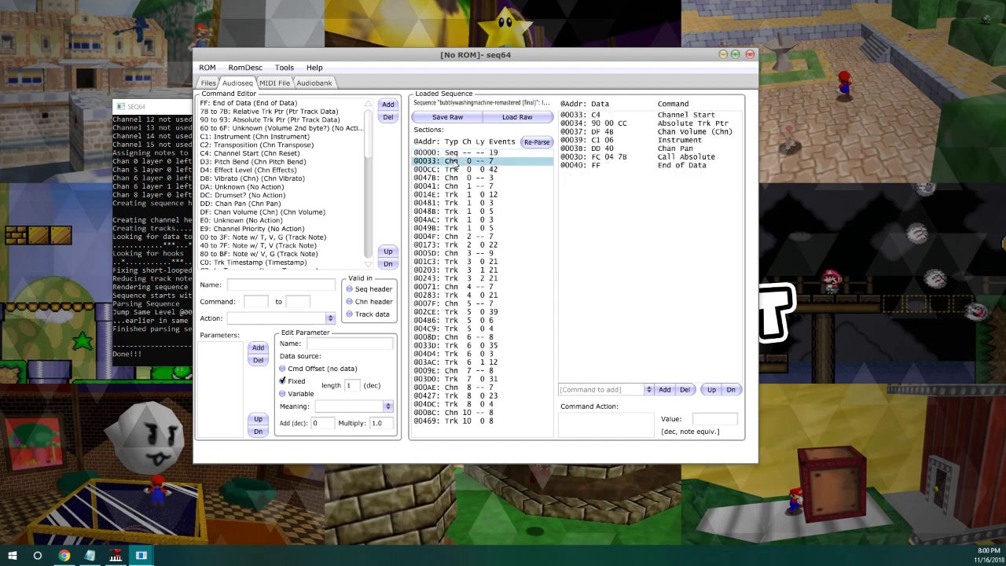
click(456, 161)
click(458, 169)
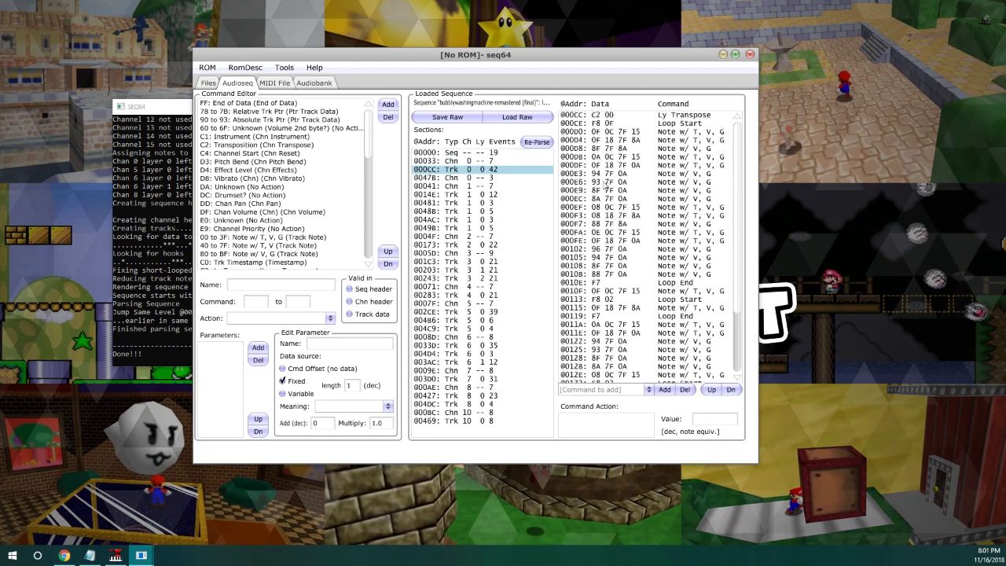
click(457, 161)
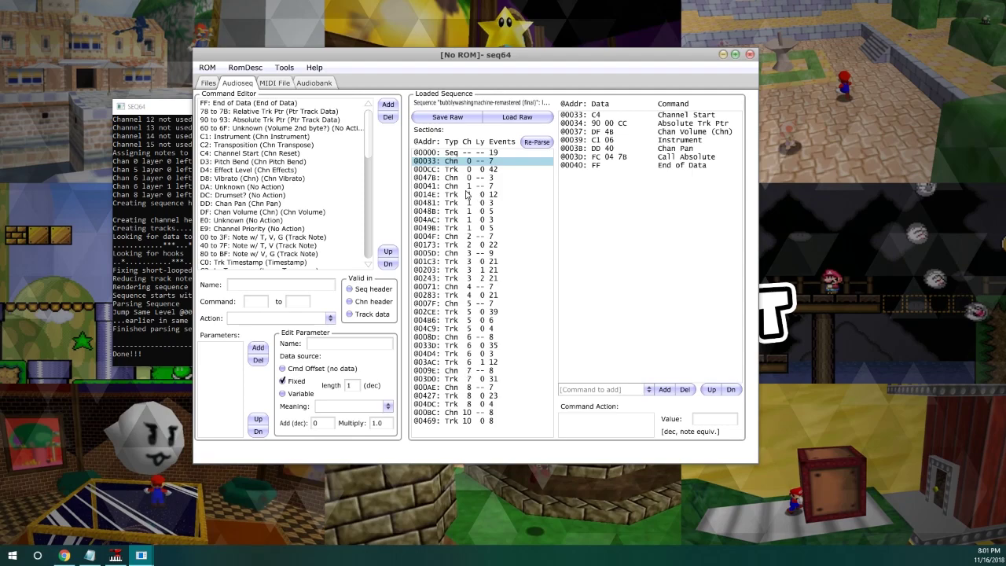
Step: Compare channel 0 against the song's track list in Anvil Studio, then return to seq64
click(116, 555)
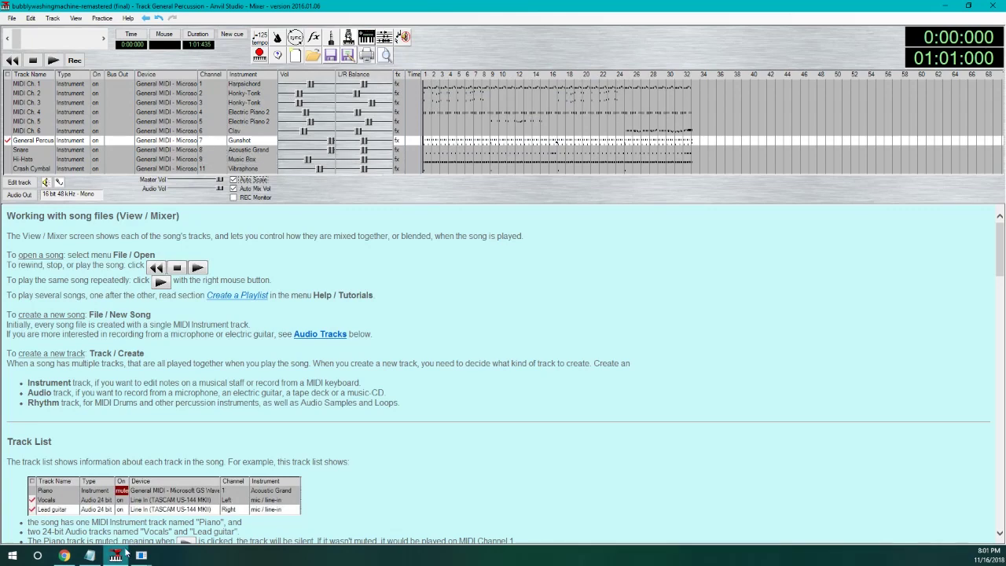
click(207, 500)
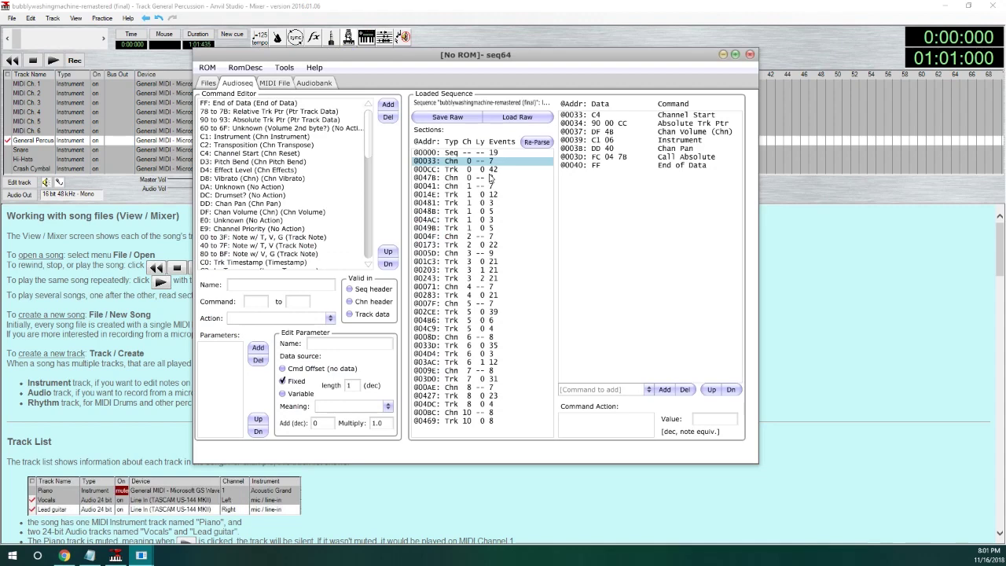
click(291, 5)
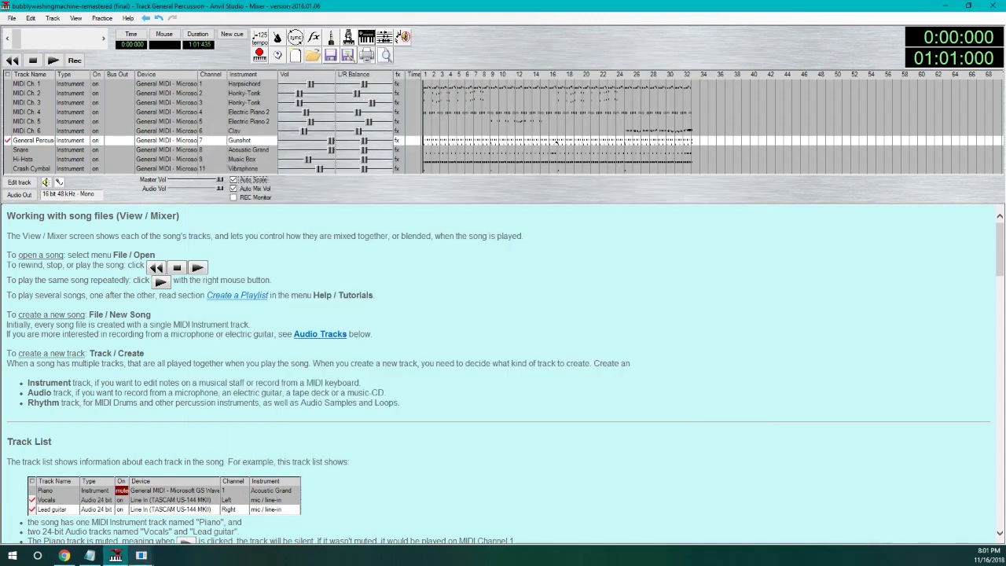
mouse_move(141, 556)
click(202, 519)
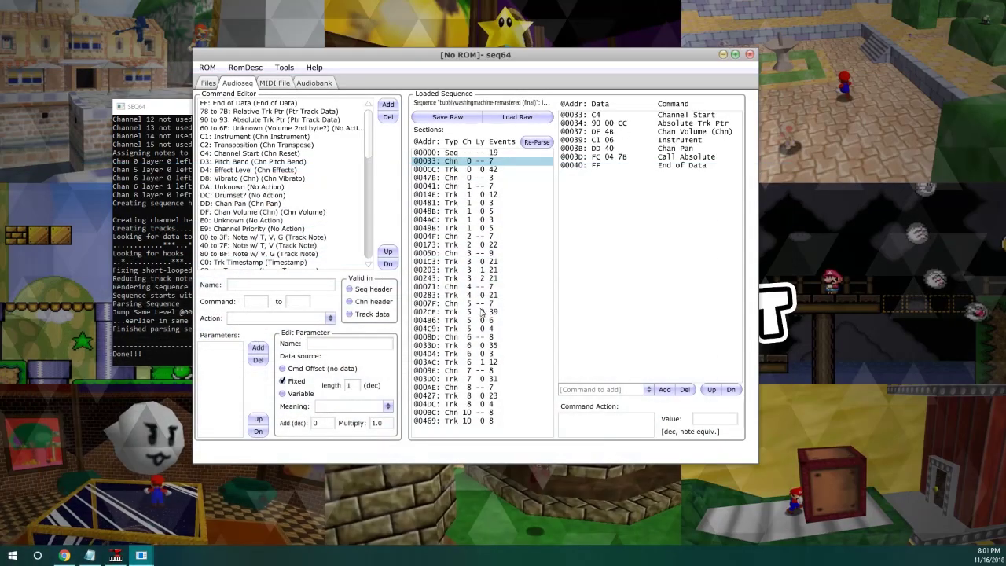
Step: Raise channel 6's Chan Volume from 7F to A0
click(469, 338)
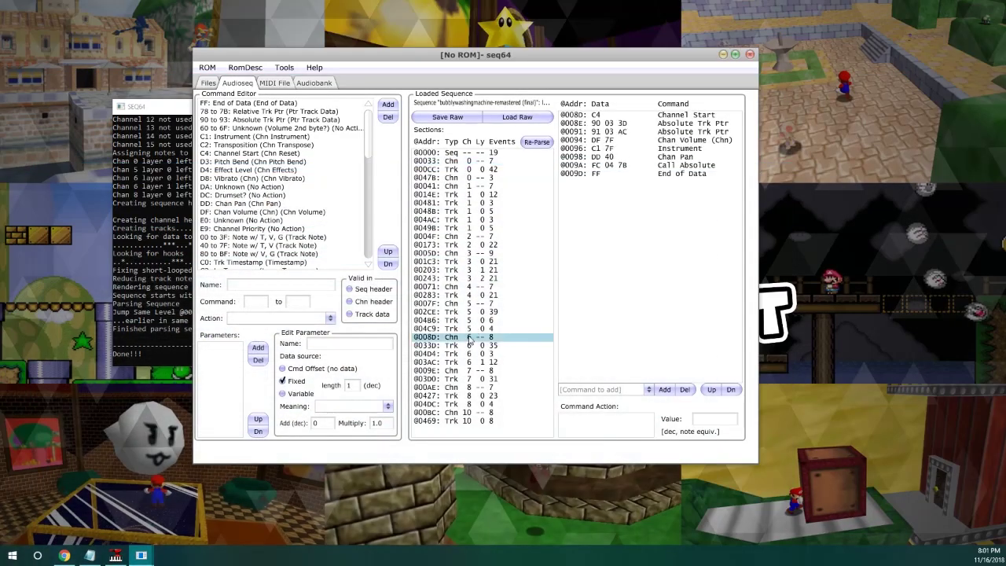
click(629, 141)
double_click(702, 418)
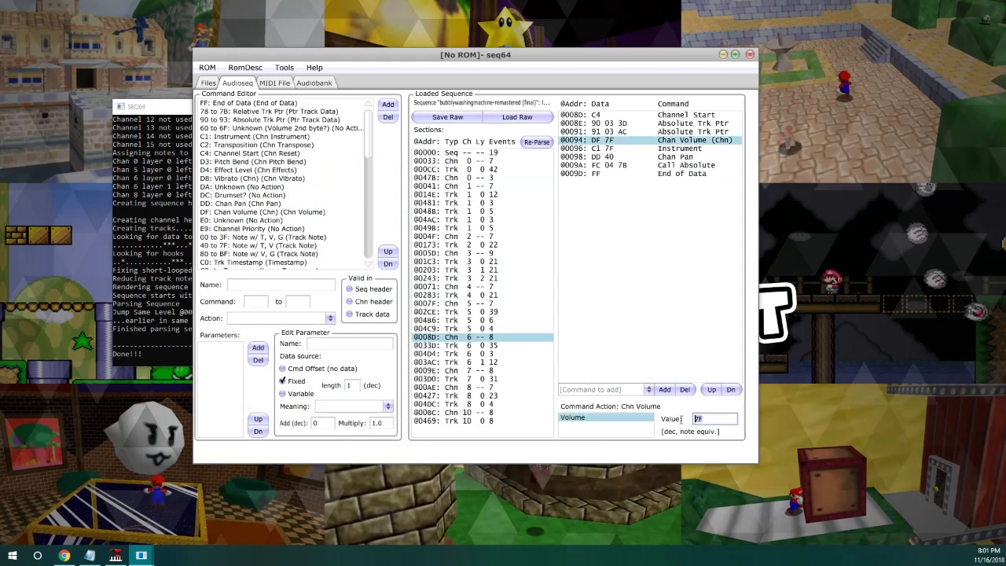
text(A0)
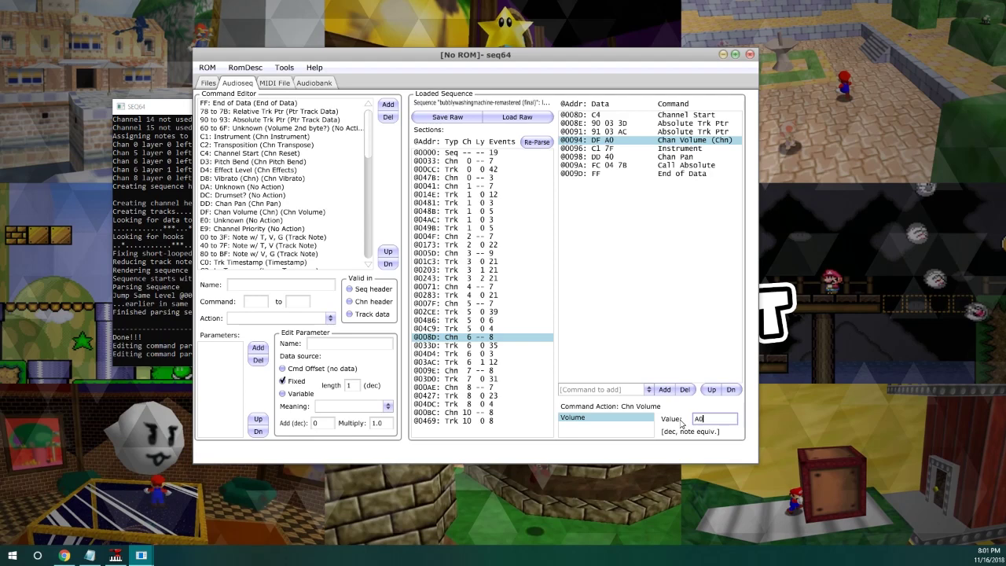
click(691, 350)
click(469, 153)
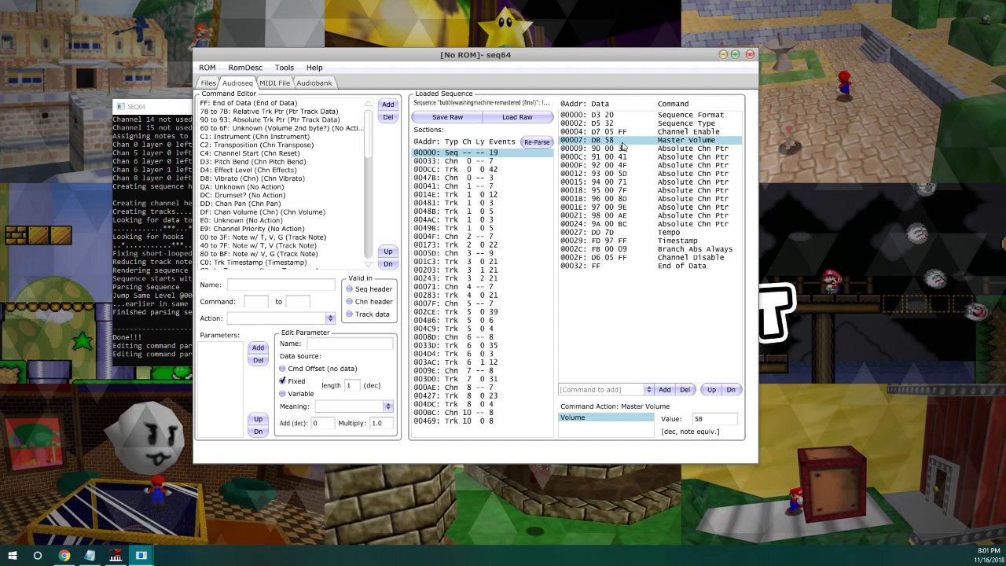
click(620, 235)
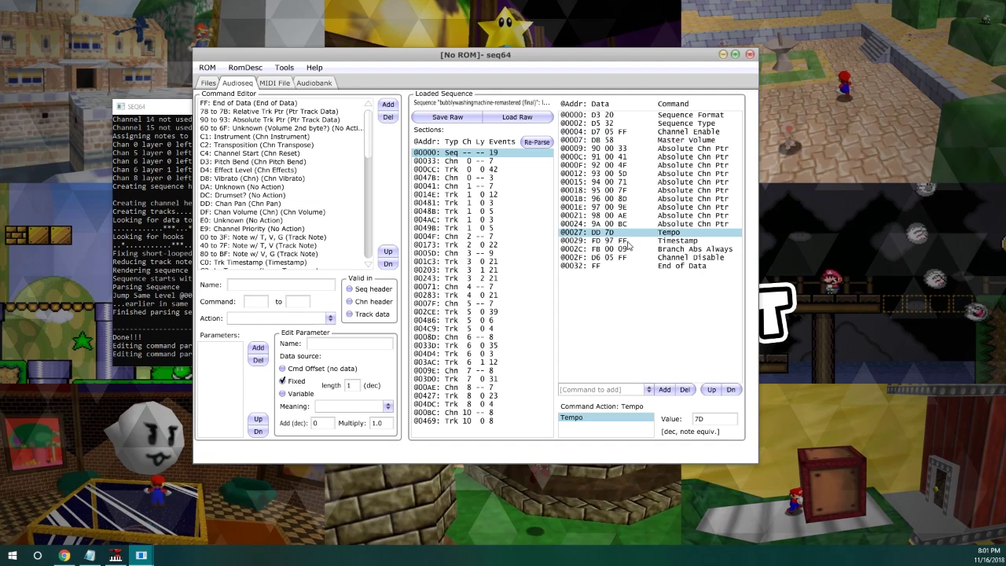
click(627, 241)
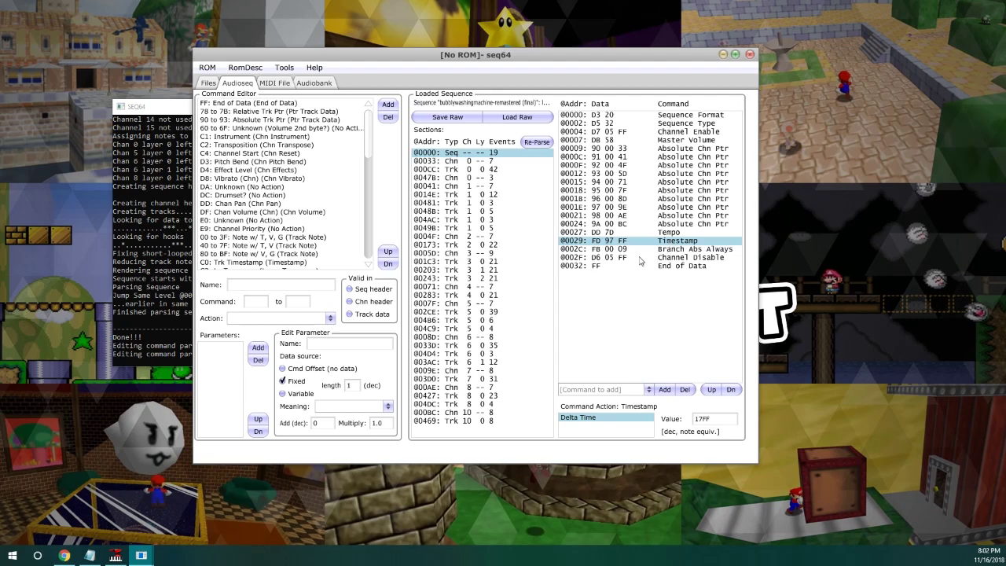
click(642, 250)
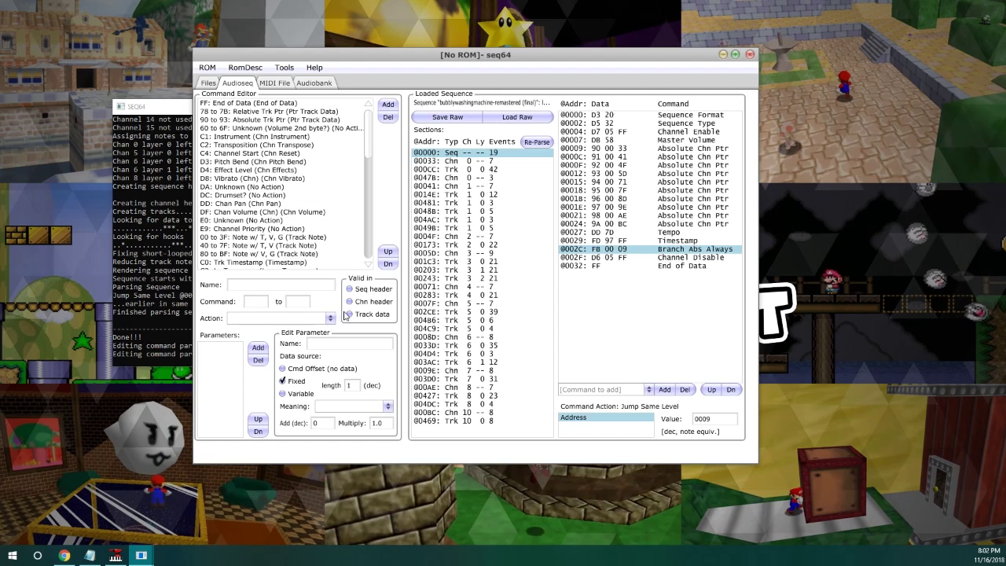
click(450, 118)
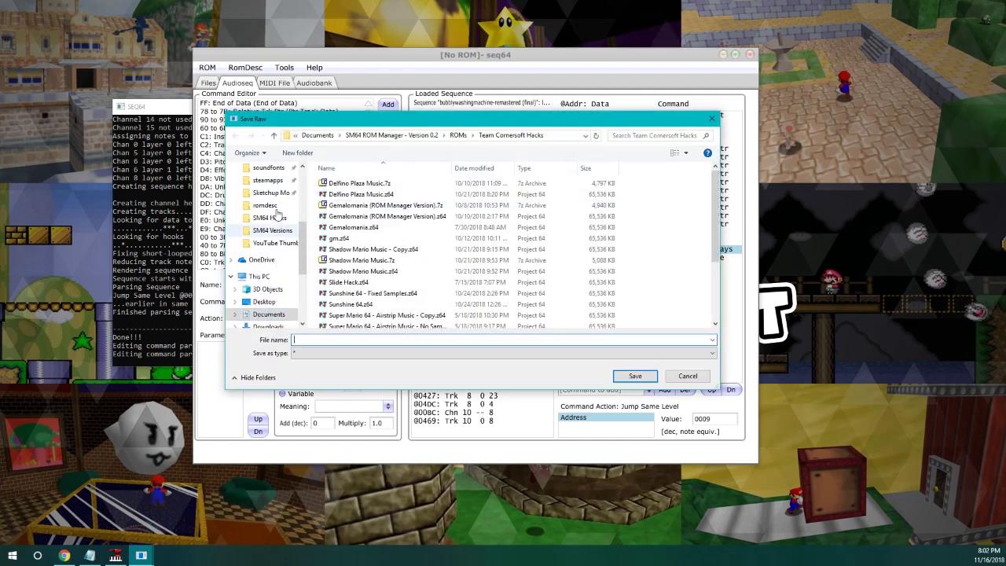
Step: Save Raw the sequence into Converted Music as 'Super Monkey Ball 2 - Bubbly Washing Machine.m64'
scroll(269, 211, up, 3)
click(267, 243)
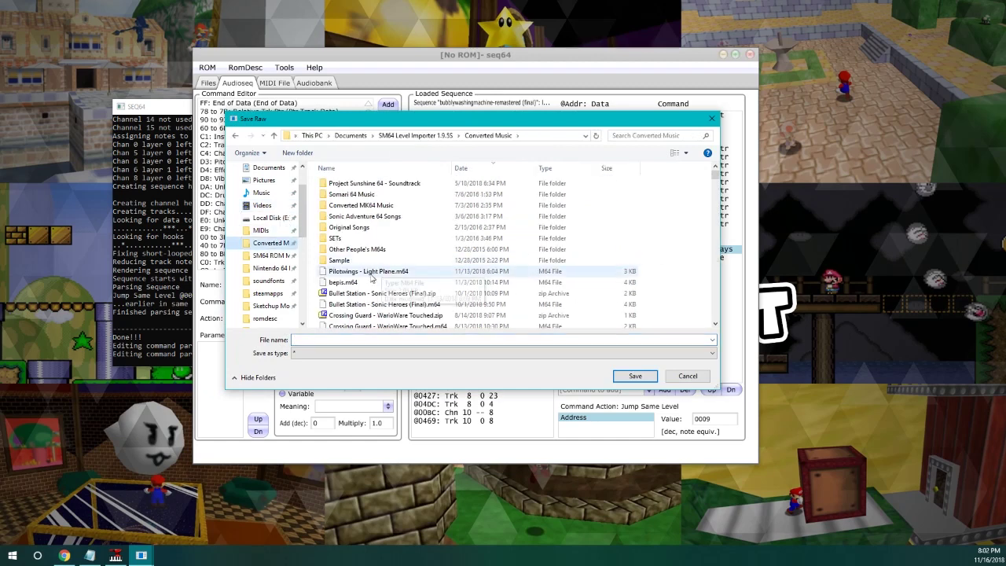
click(326, 341)
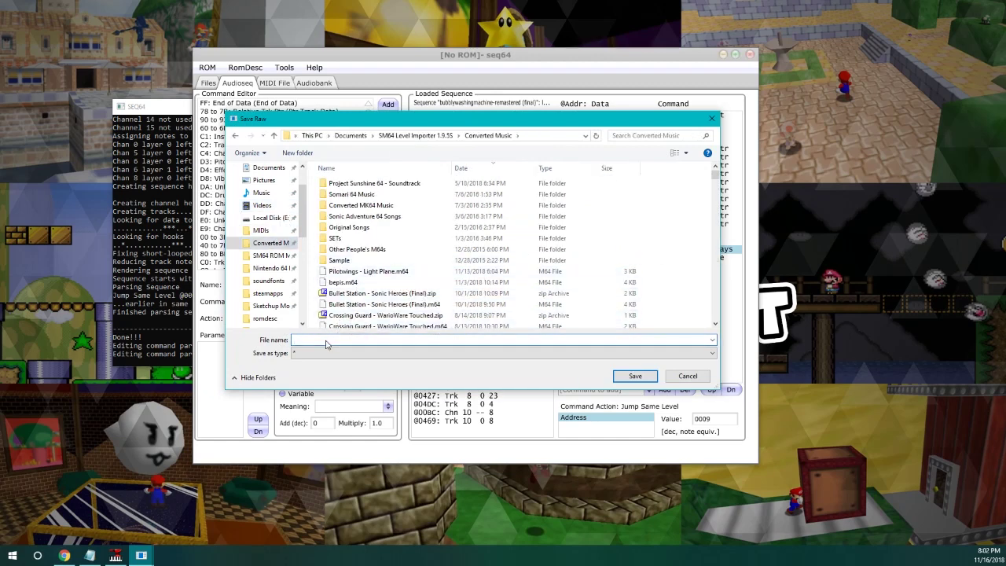
text(S)
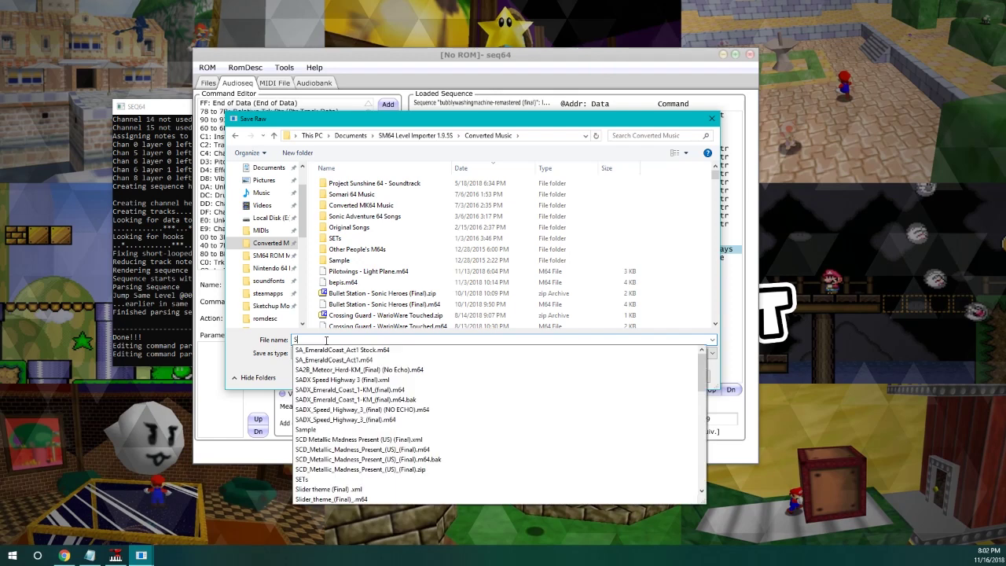
text(MB2)
key(BackSpace)
key(BackSpace)
key(BackSpace)
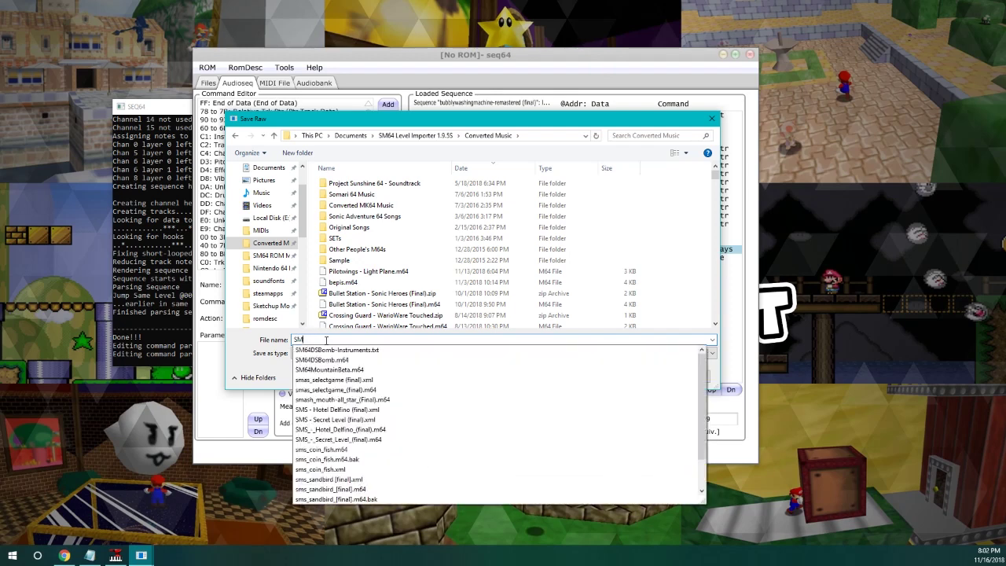
text(uper Monkey)
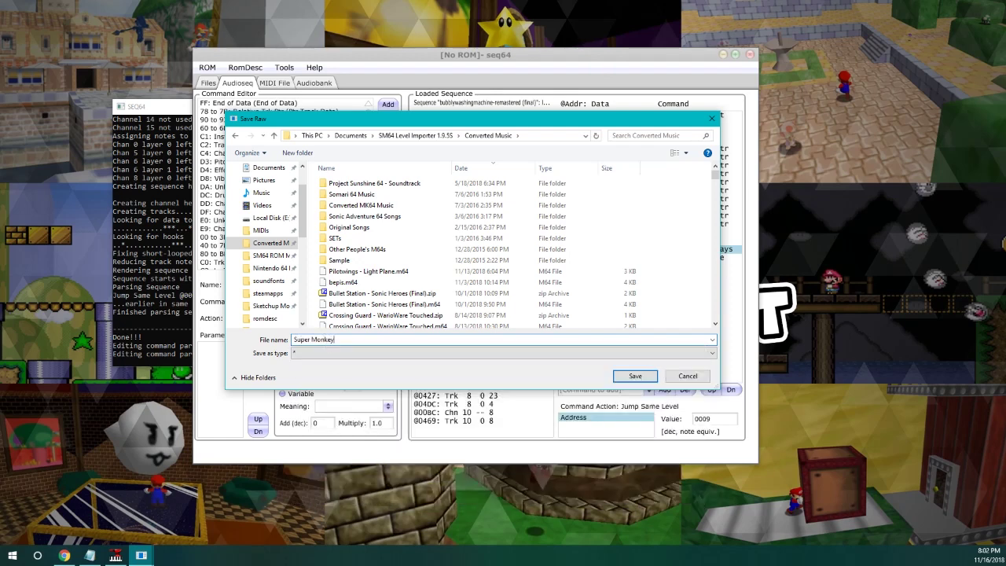
text( Ball 2 - Bubbly Washing Machine.m64)
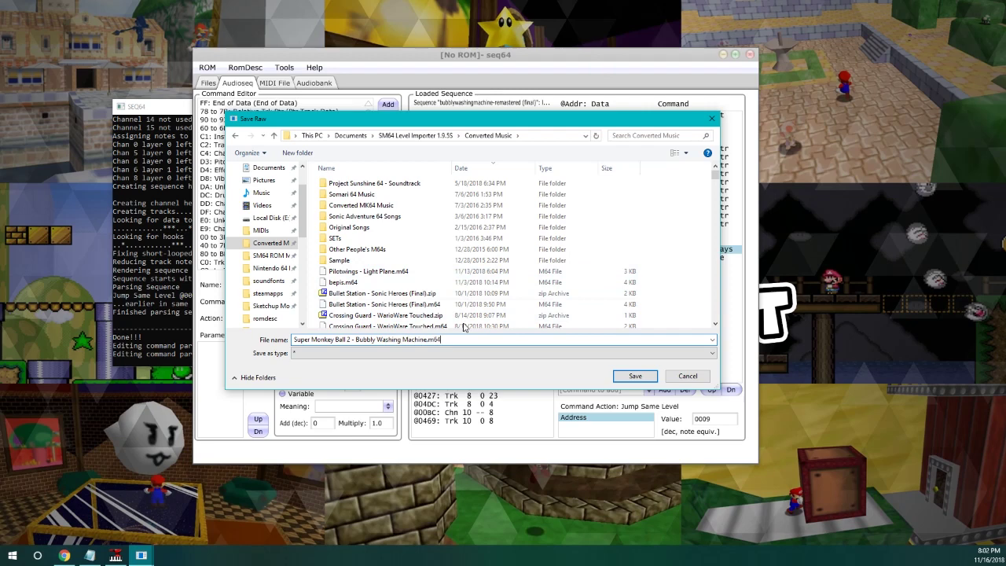
click(635, 376)
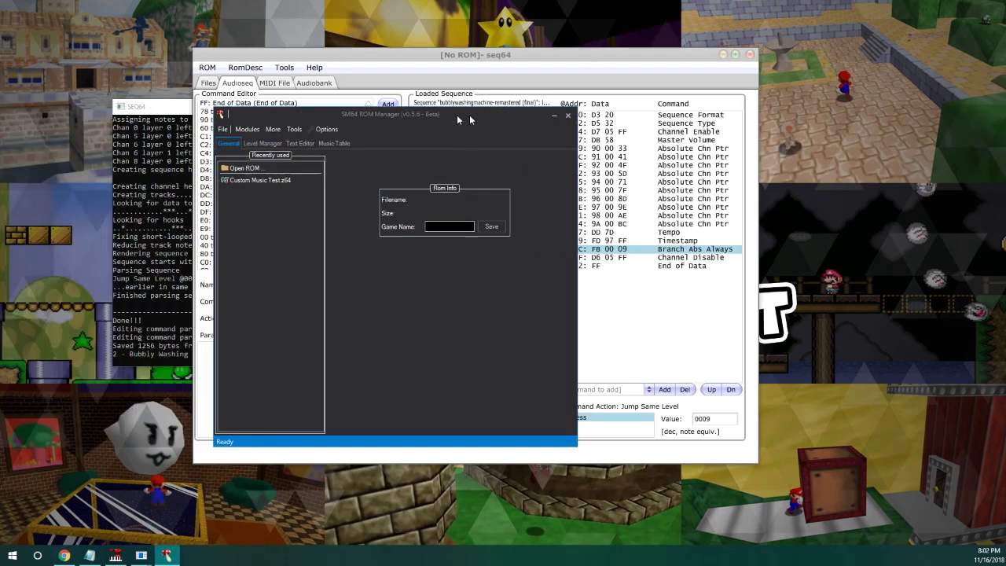
Step: Minimize the seq64 editor and console so SM64 ROM Manager sits in view
drag(460, 112, 552, 96)
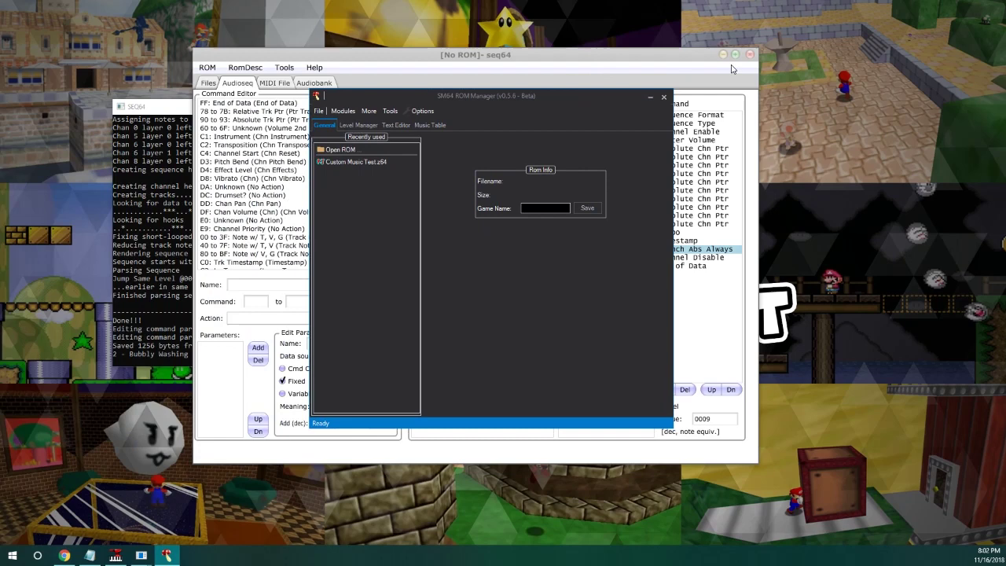
click(552, 81)
click(723, 53)
click(278, 112)
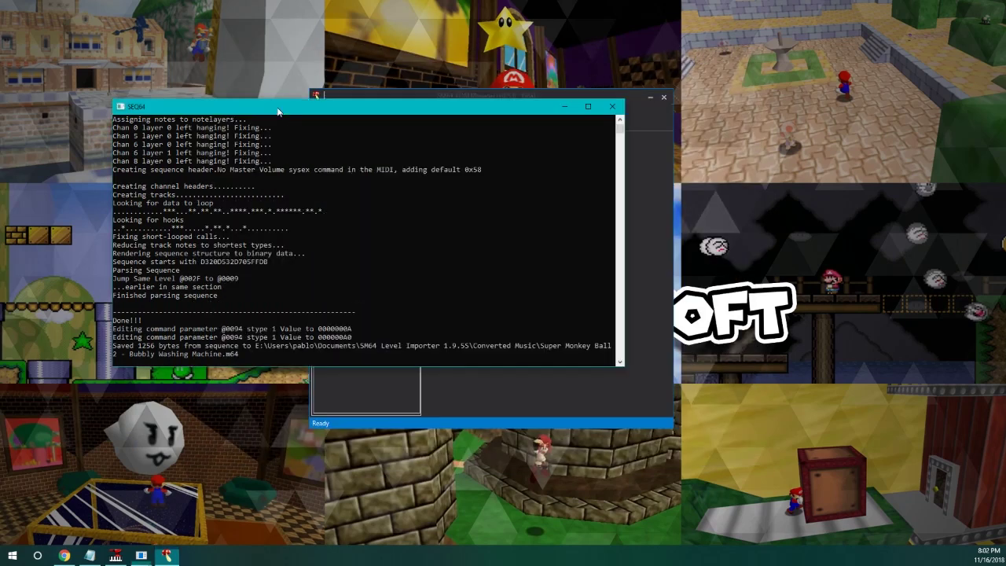
click(564, 105)
drag(517, 99, 515, 106)
Step: Load Custom Music Test.z64 and start importing over sequence 33, Pilotwings - Light Plane
click(339, 171)
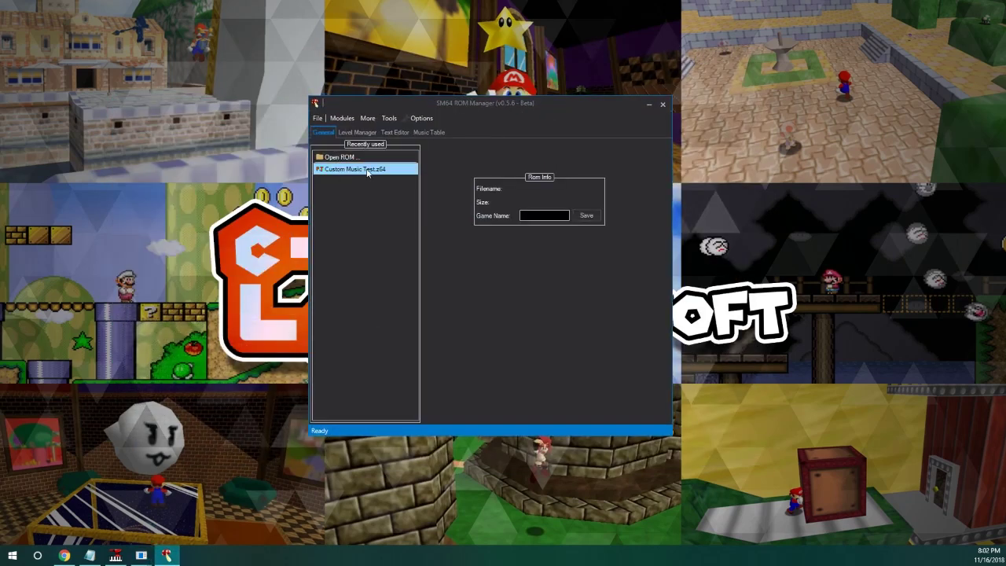
click(356, 172)
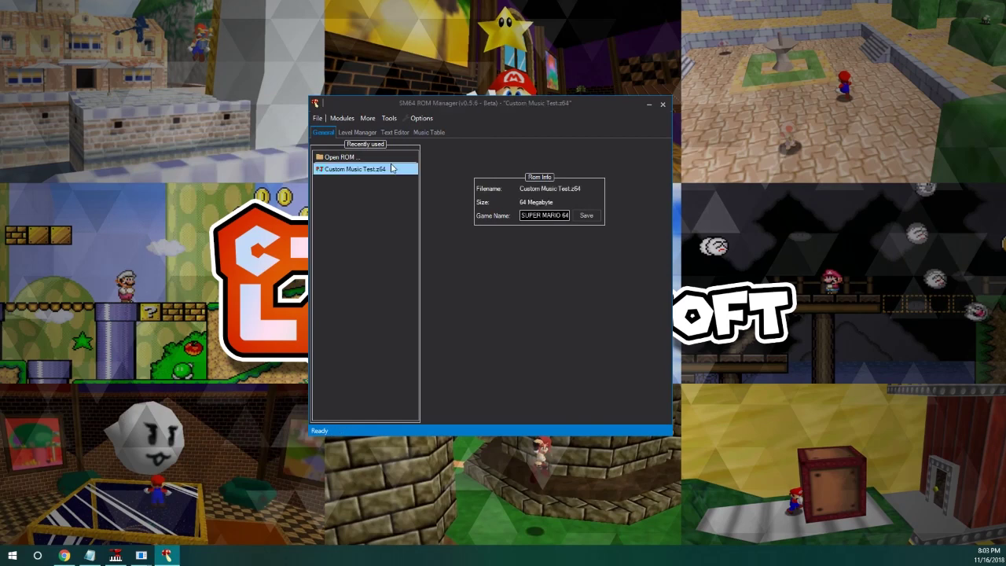
click(425, 133)
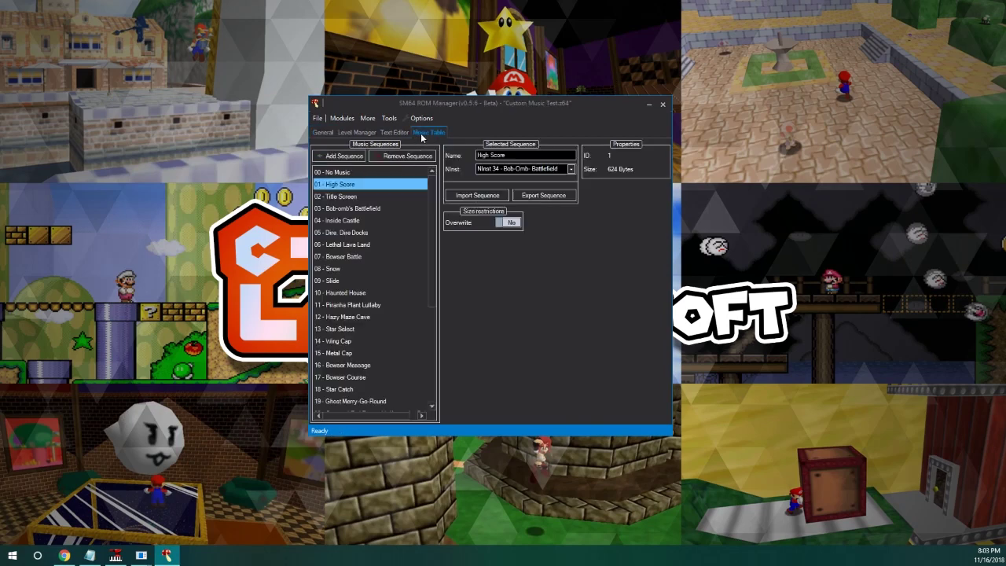
scroll(362, 259, down, 5)
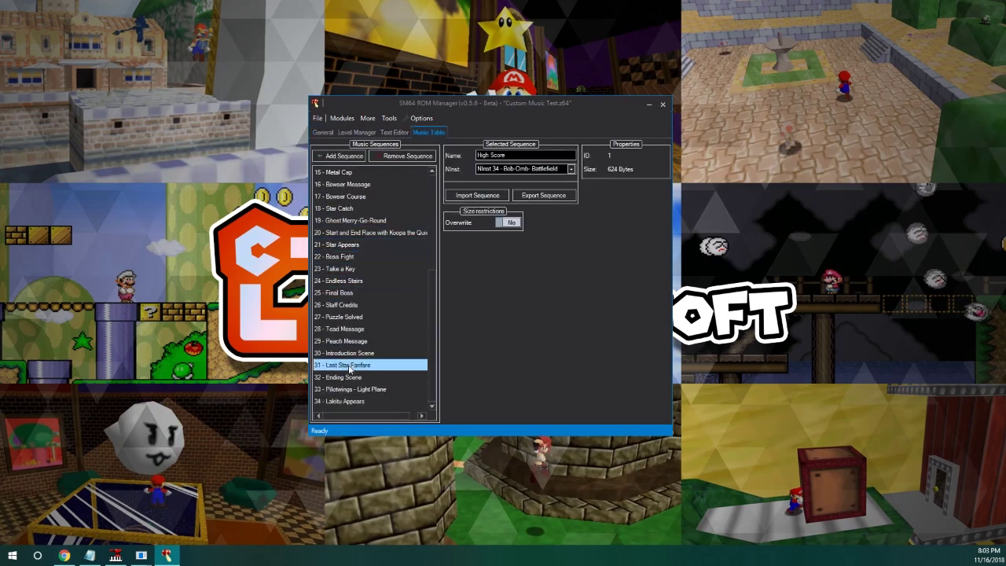
click(348, 392)
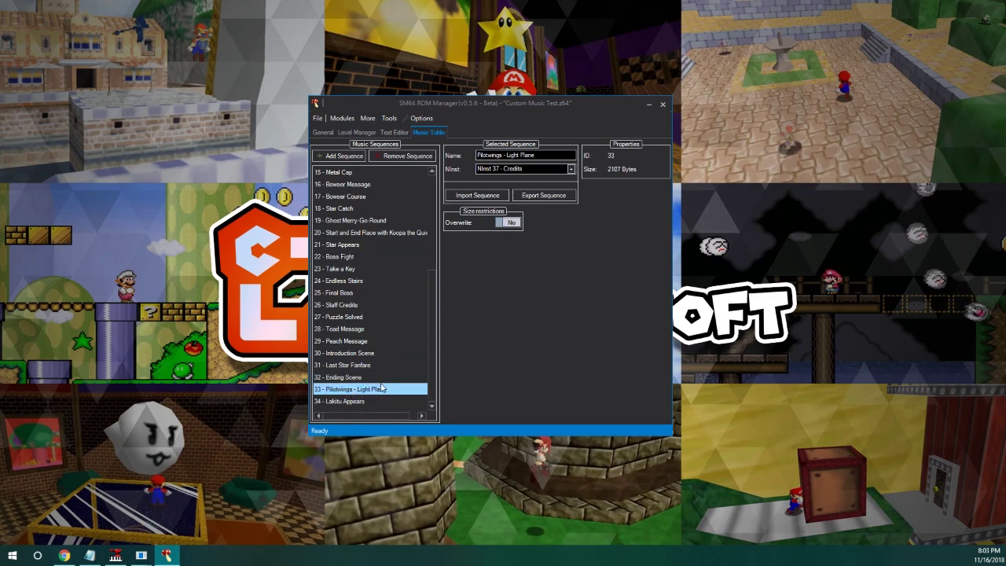
click(484, 199)
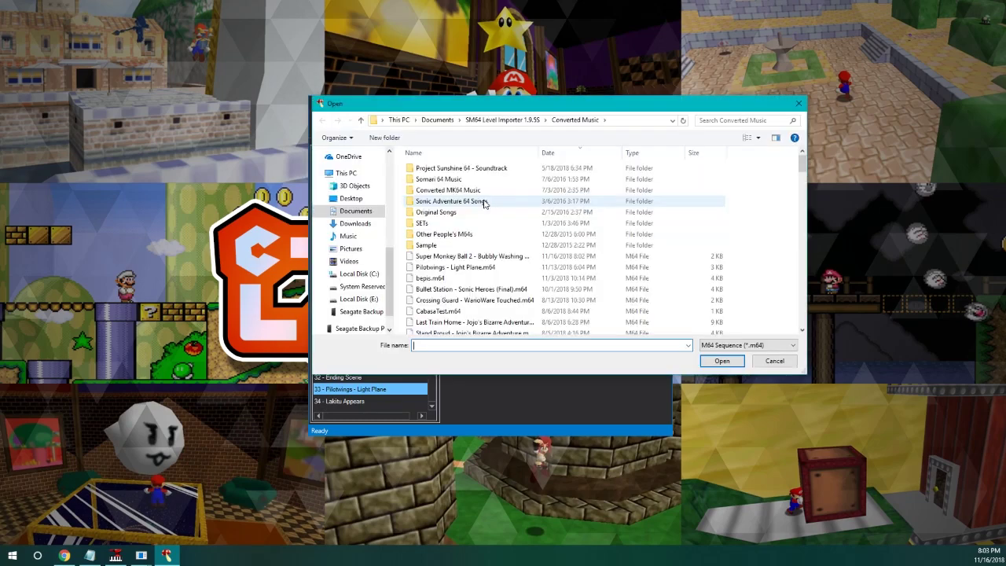
Step: Import Super Monkey Ball 2 - Bubbly Washing Machine.m64 into slot 33
click(450, 257)
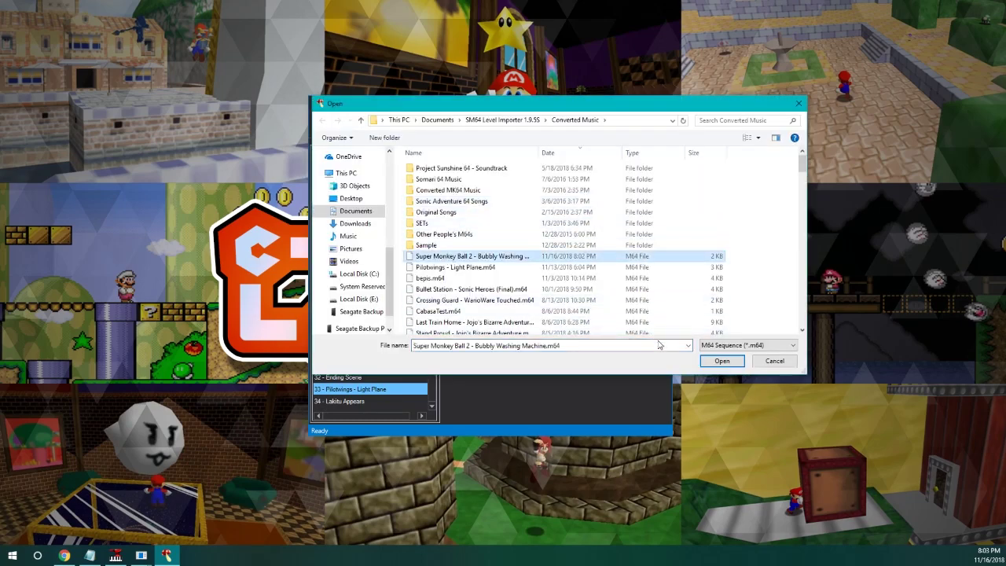
click(716, 361)
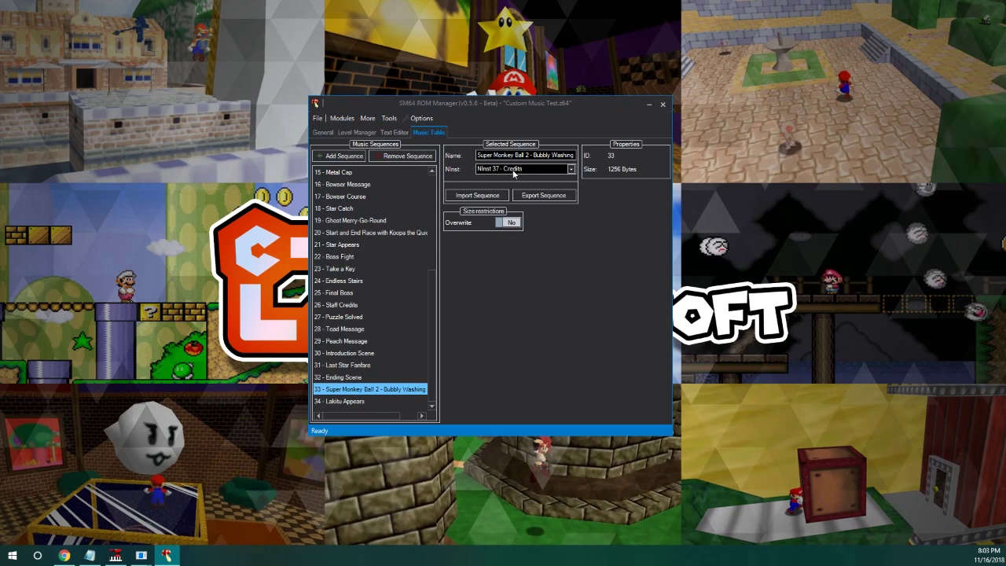
click(569, 154)
Step: Set the imported sequence's instrument set to NInst 17 - Title Screen
click(528, 171)
click(524, 171)
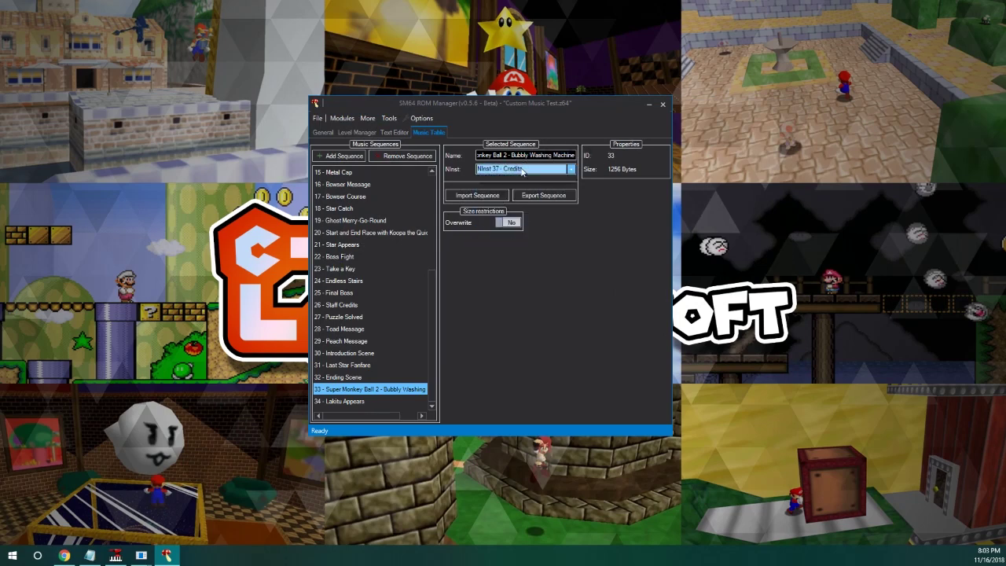
click(522, 171)
scroll(517, 206, up, 8)
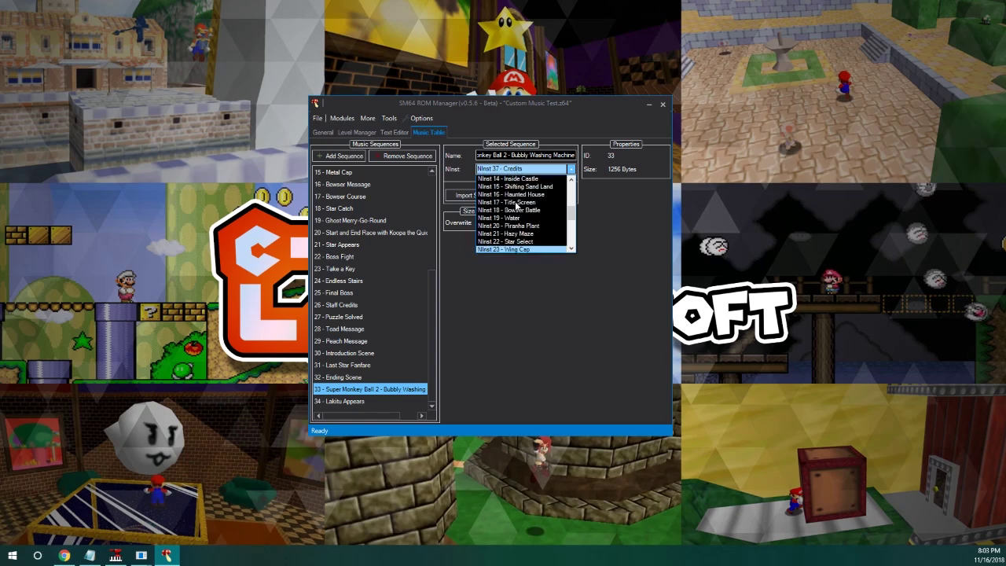
click(516, 202)
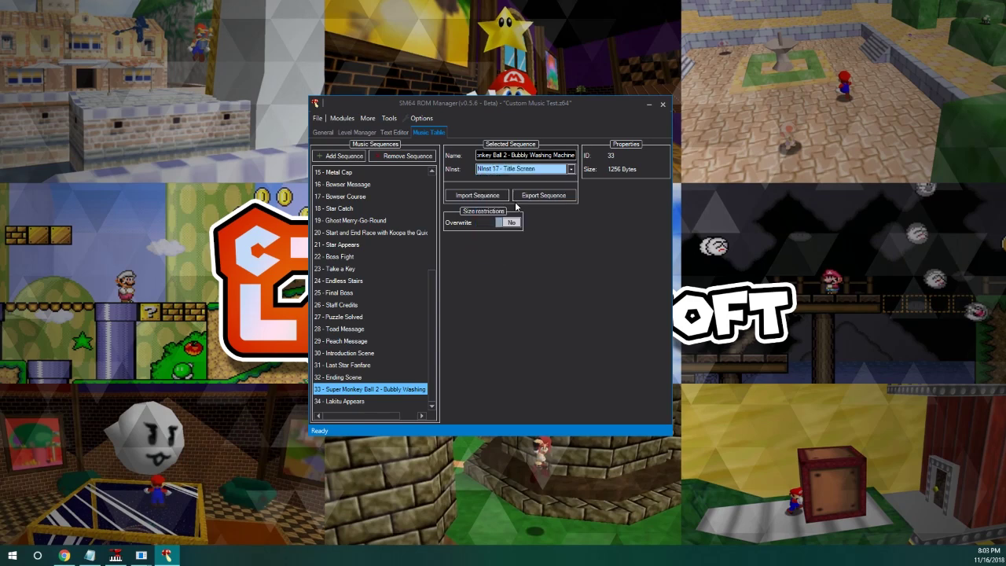
click(328, 118)
click(320, 147)
Step: Launch the modified ROM in Project64, check the audio plugin, reach file select, then close it
click(317, 118)
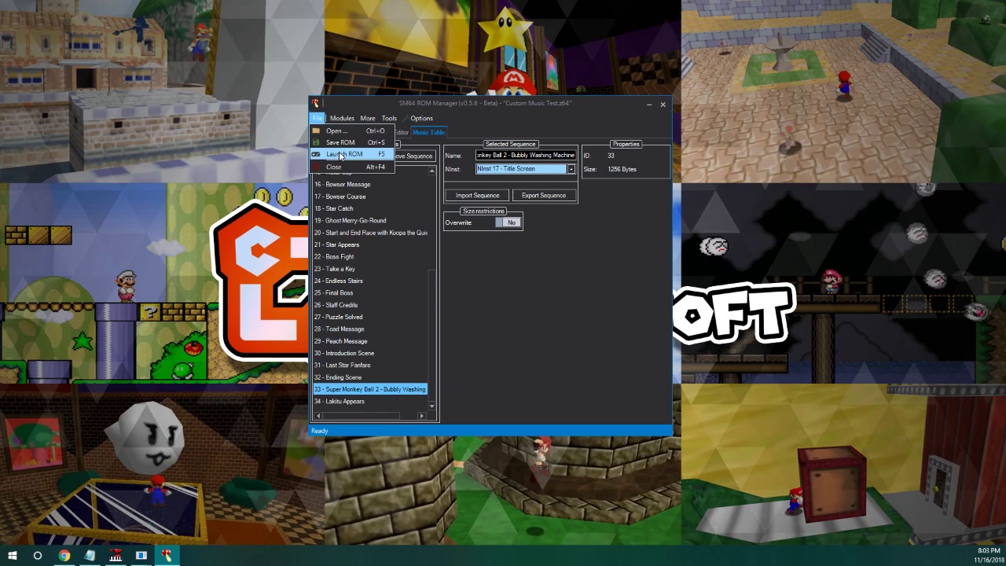
click(341, 154)
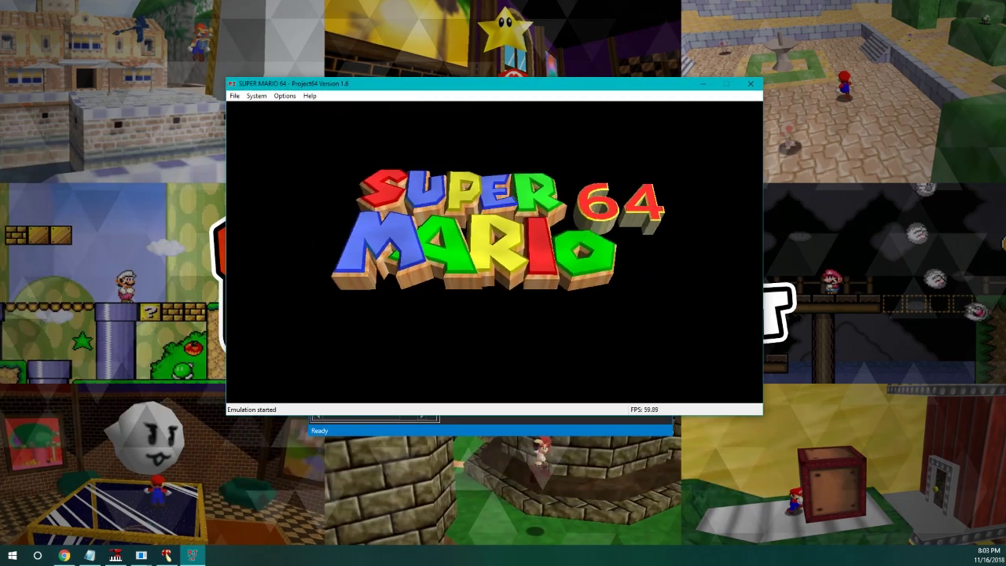
click(283, 96)
click(314, 146)
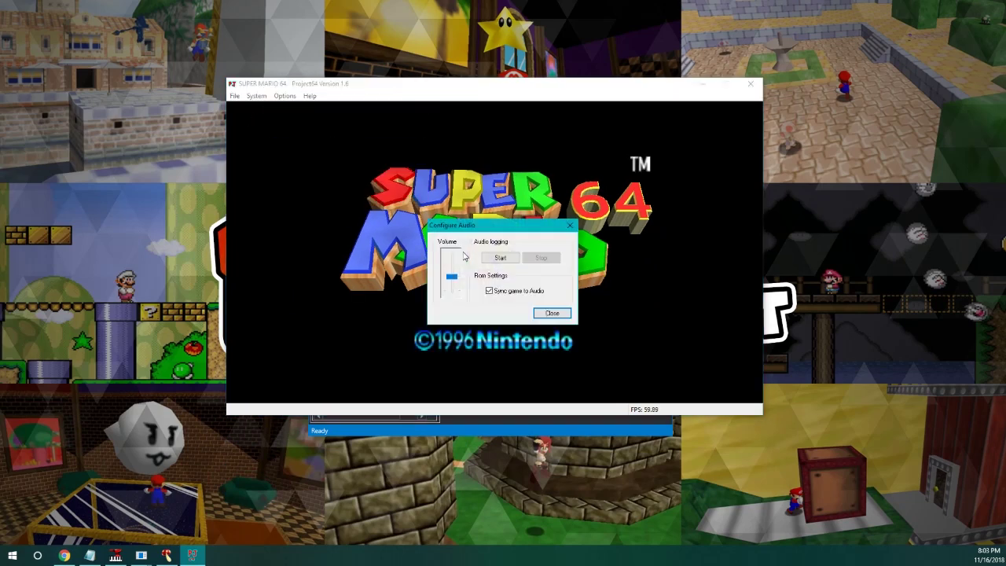
click(552, 313)
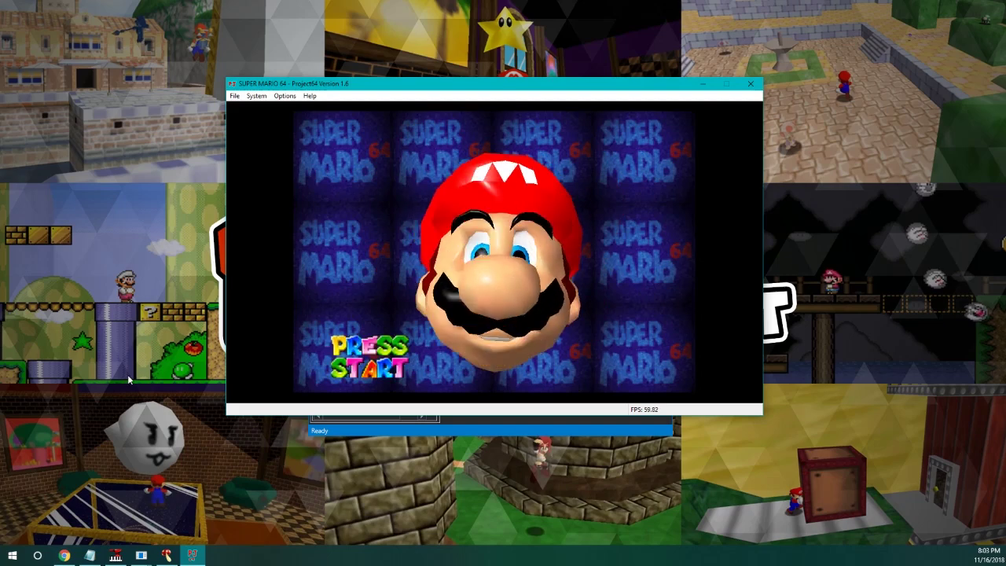
key(Return)
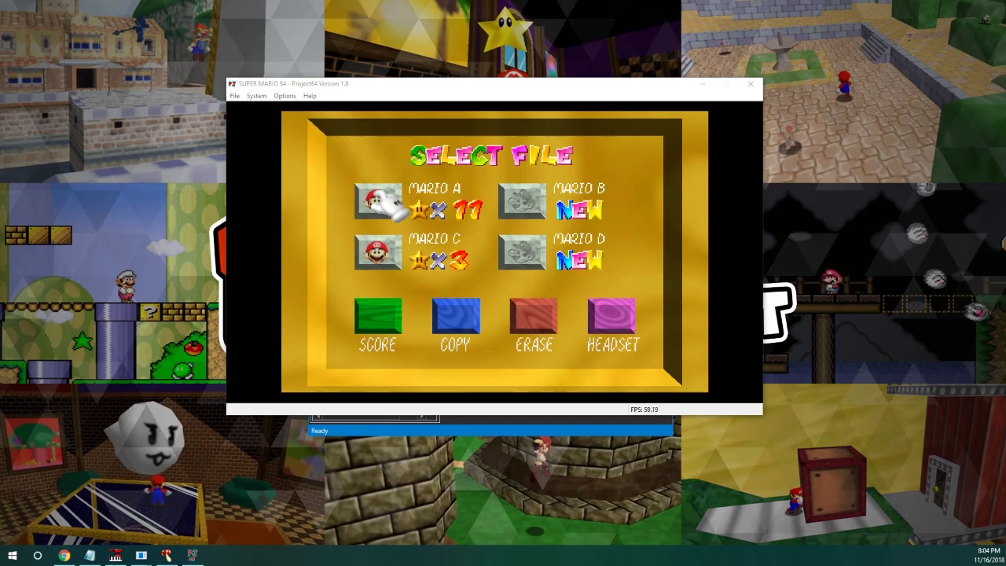
click(750, 83)
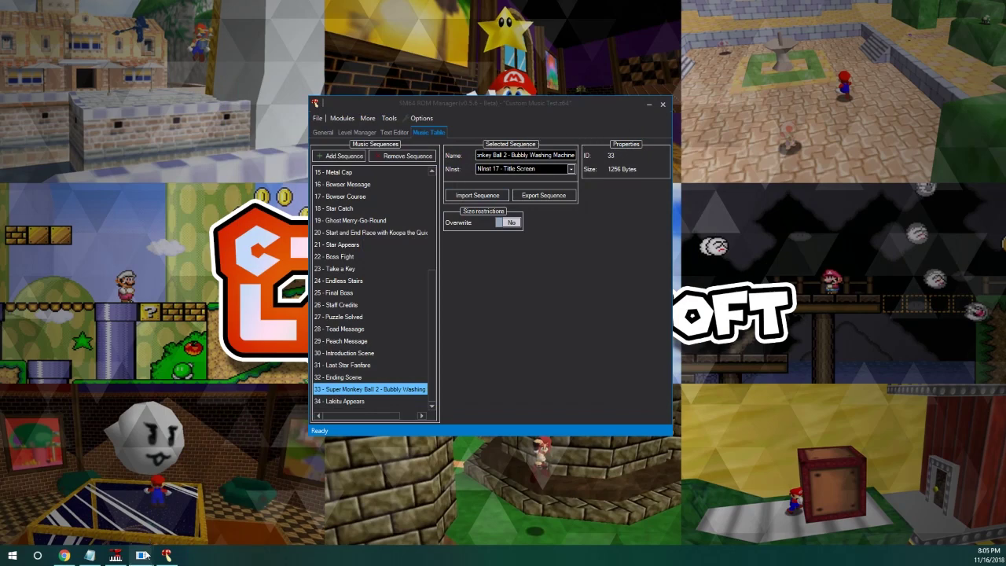
Step: Bring the seq64 window with the Bubbly Washing Machine sequence back to the front
mouse_move(141, 555)
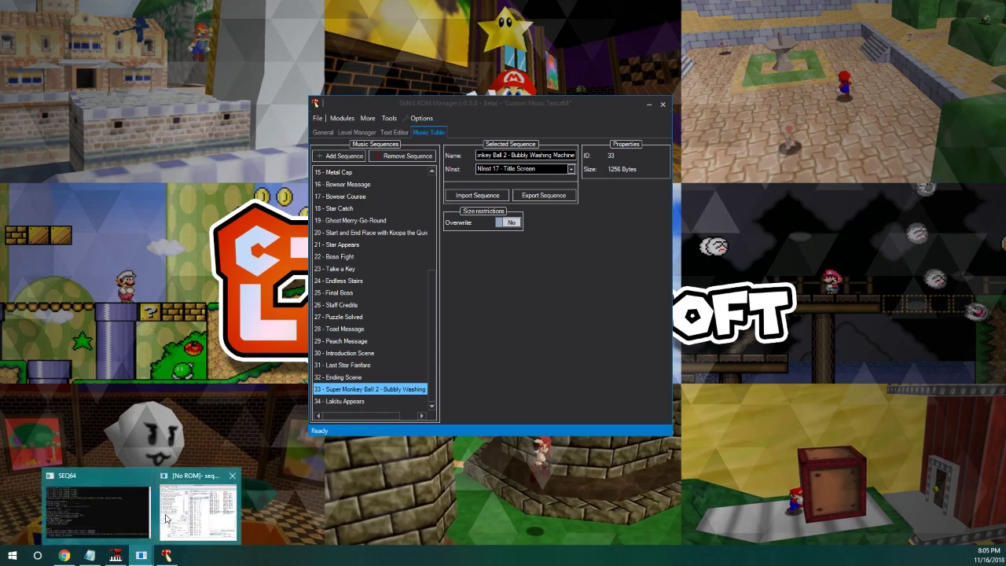
click(166, 518)
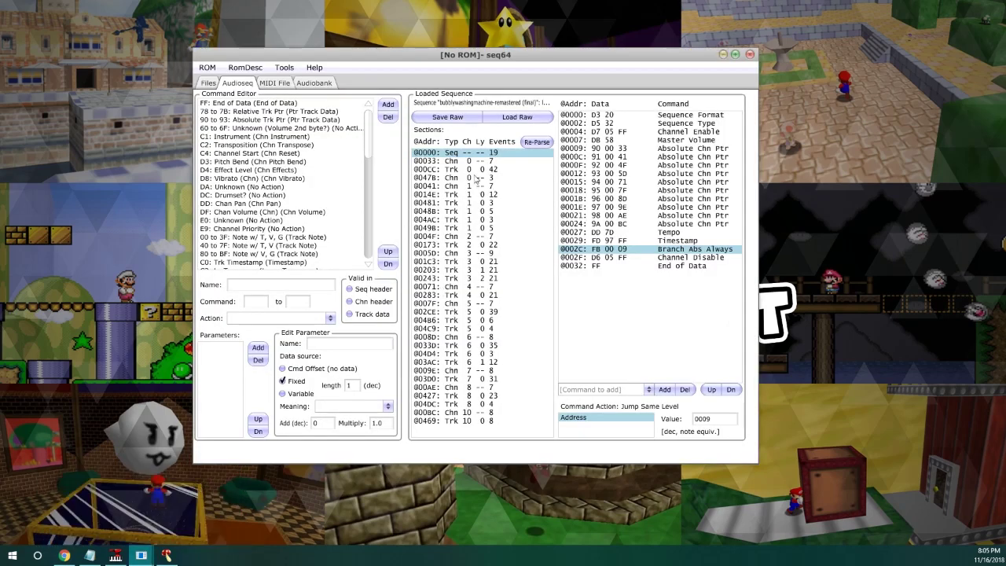